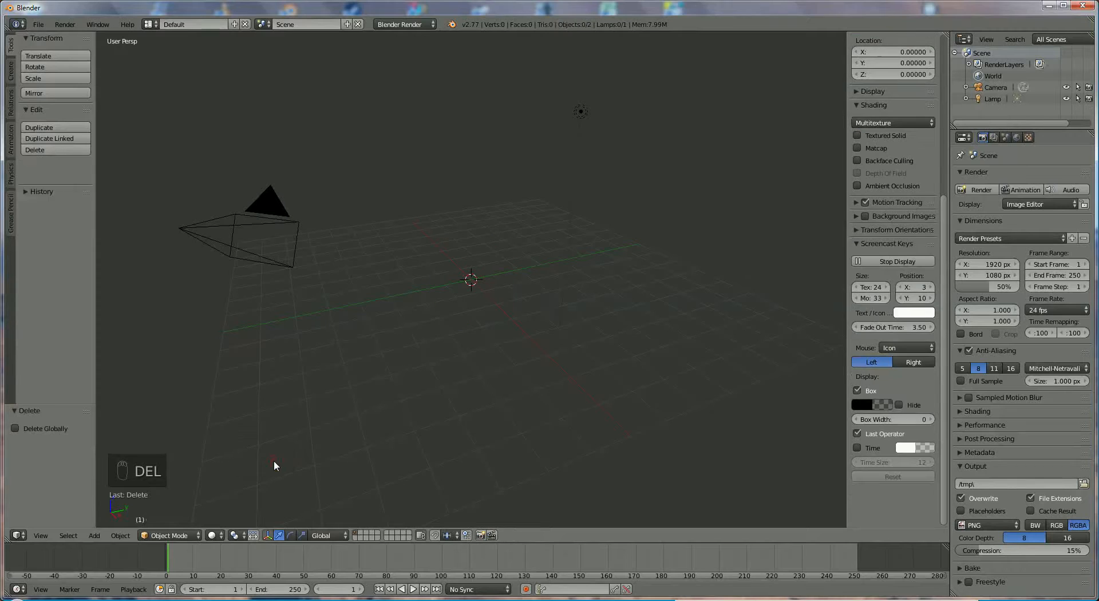
Add a plane mesh to the empty scene
{"action": "left_click", "coordinate": [102, 535]}
{"action": "mouse_move", "coordinate": [102, 523]}
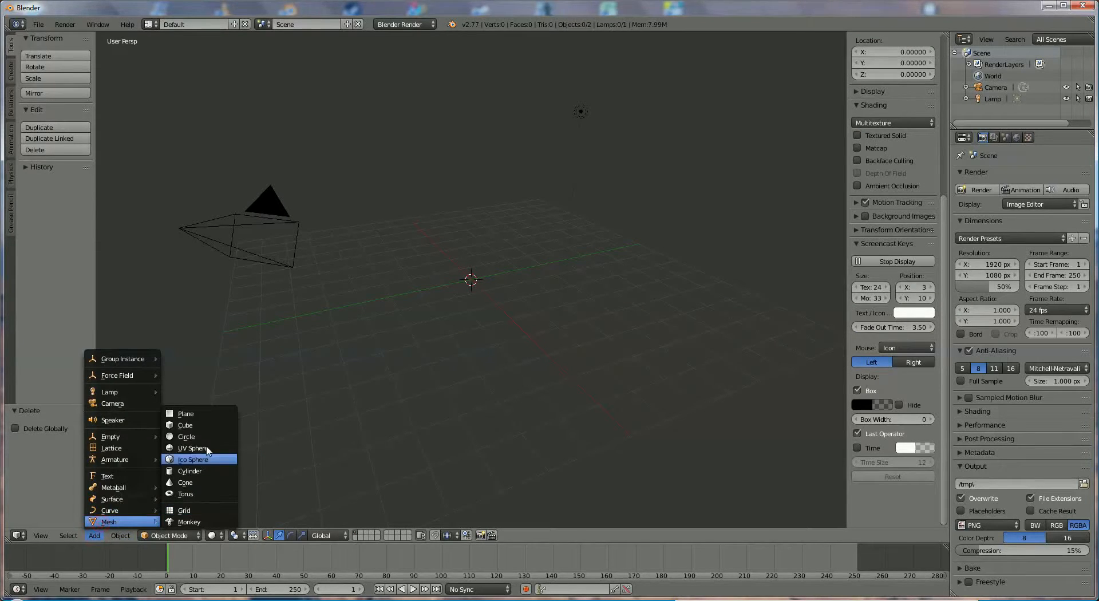
{"action": "left_click", "coordinate": [199, 414]}
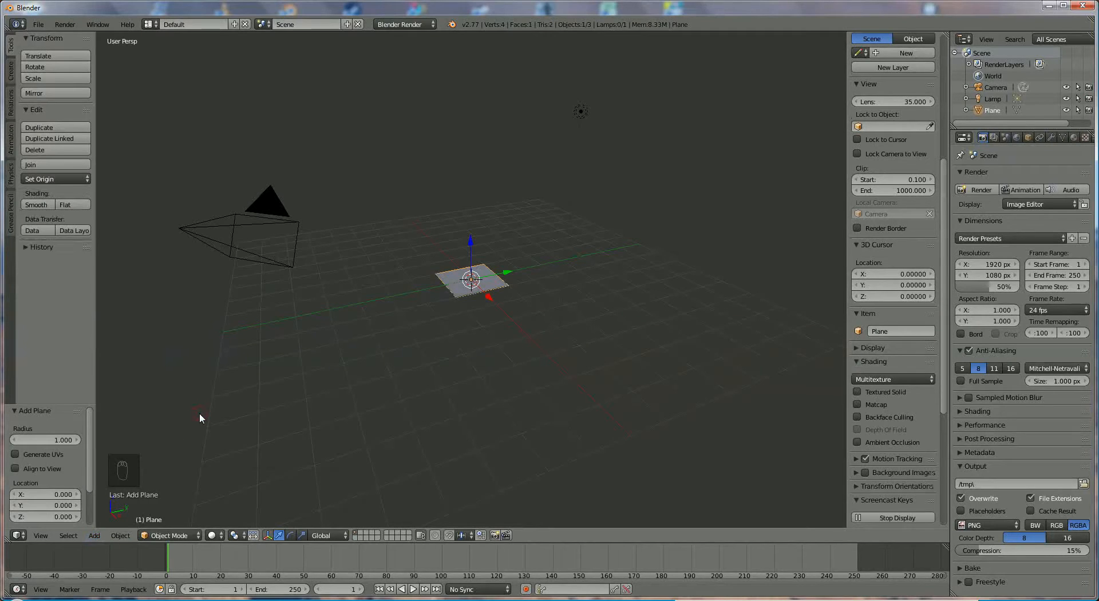
In top view, scale the plane by about 2.94 along X, about 4.9 along Y, and a further 1.2 along X
{"action": "key", "text": "KP_7"}
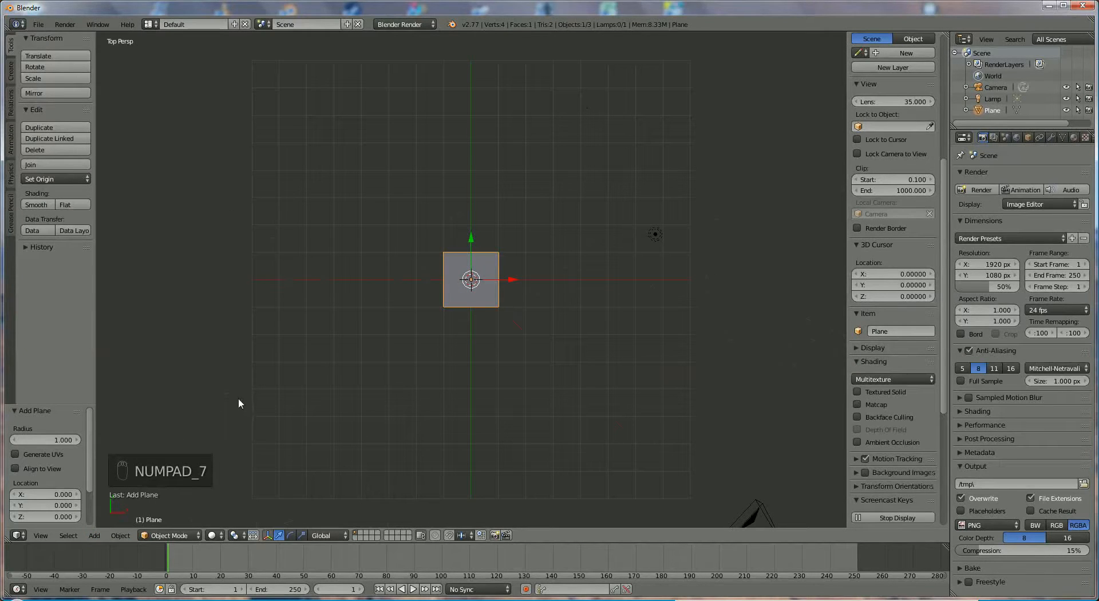
{"action": "key", "text": "s"}
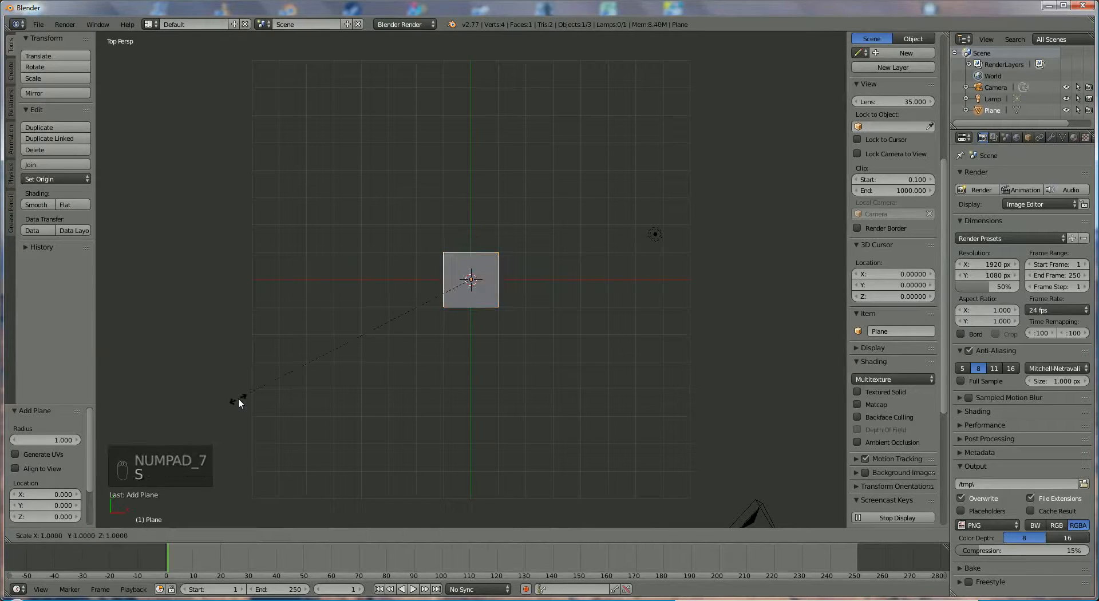
{"action": "key", "text": "x"}
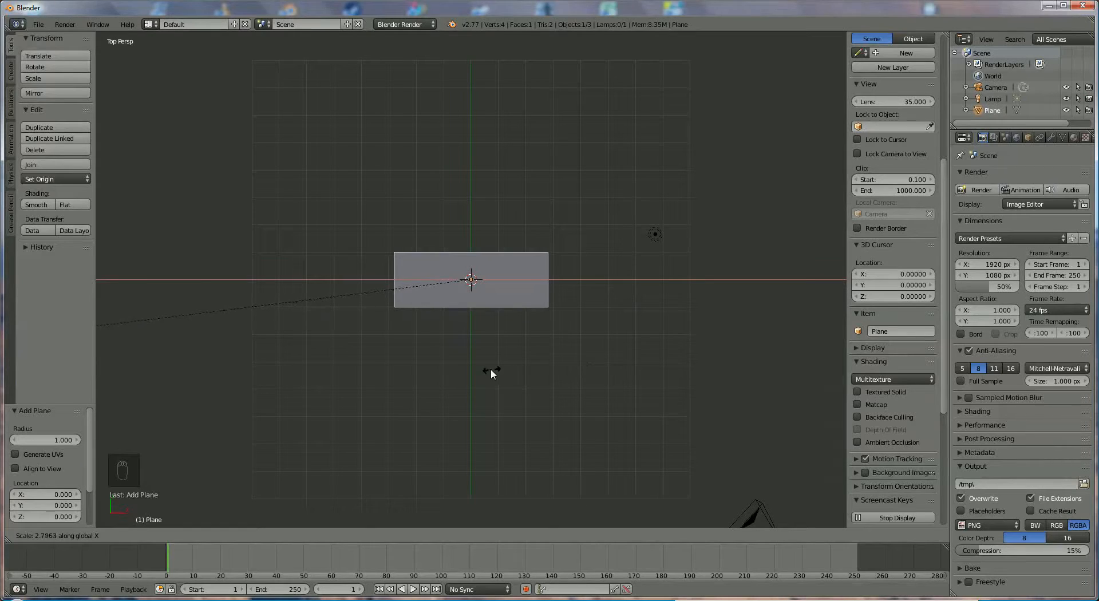
{"action": "left_click", "coordinate": [457, 369]}
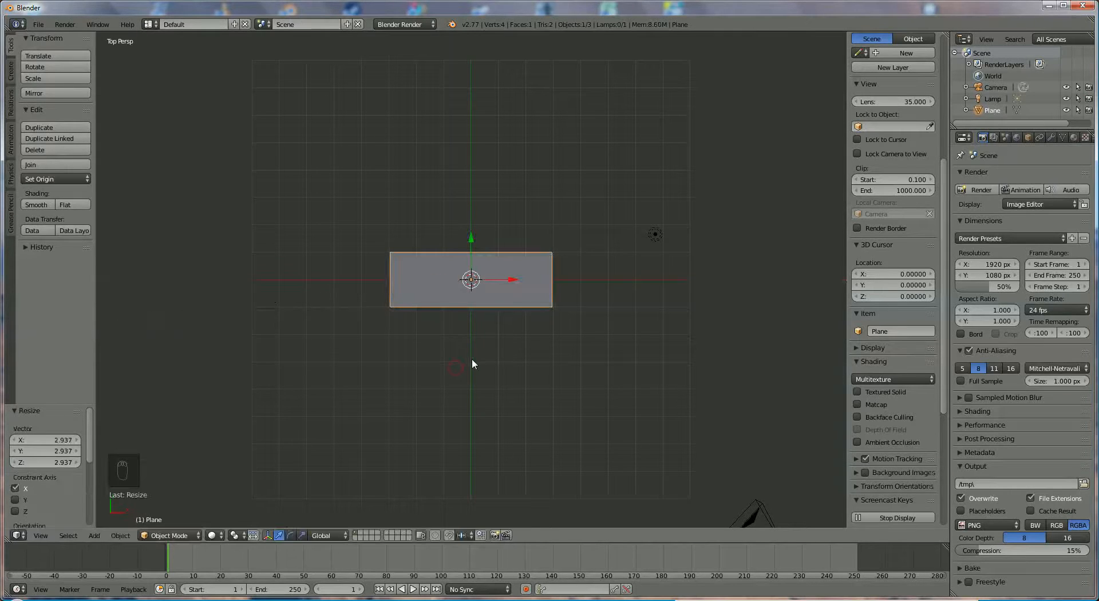
{"action": "key", "text": "s"}
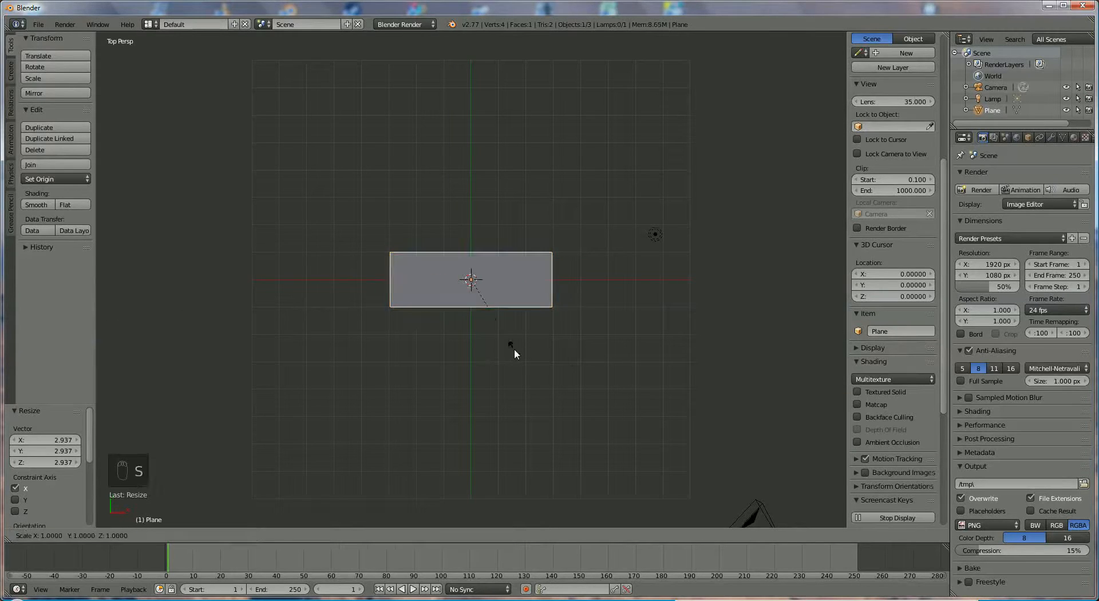
{"action": "key", "text": "y"}
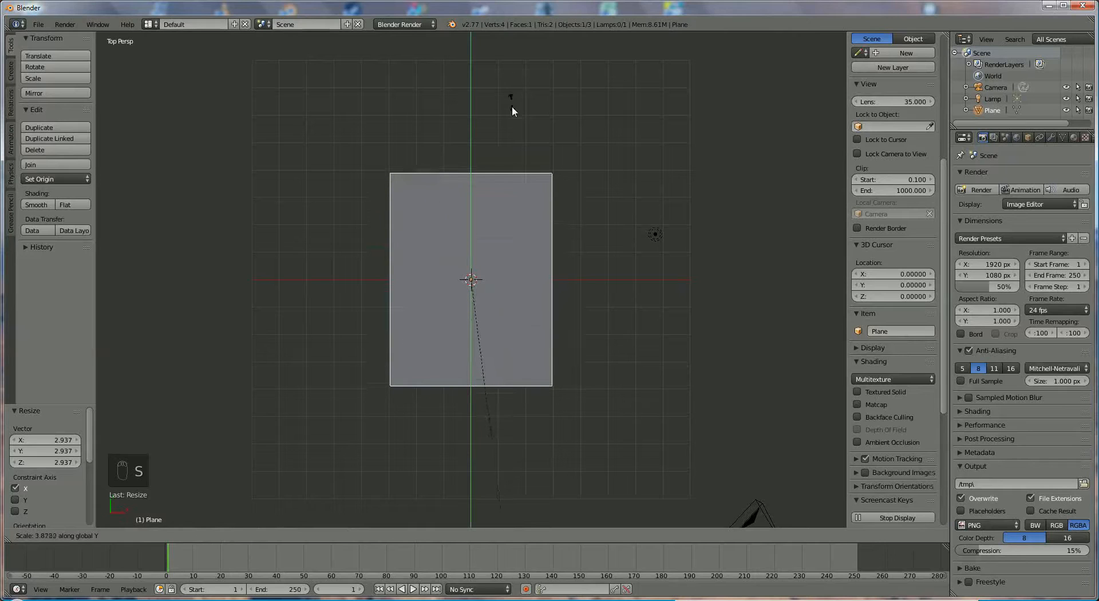
{"action": "left_click", "coordinate": [524, 186]}
{"action": "key", "text": "s"}
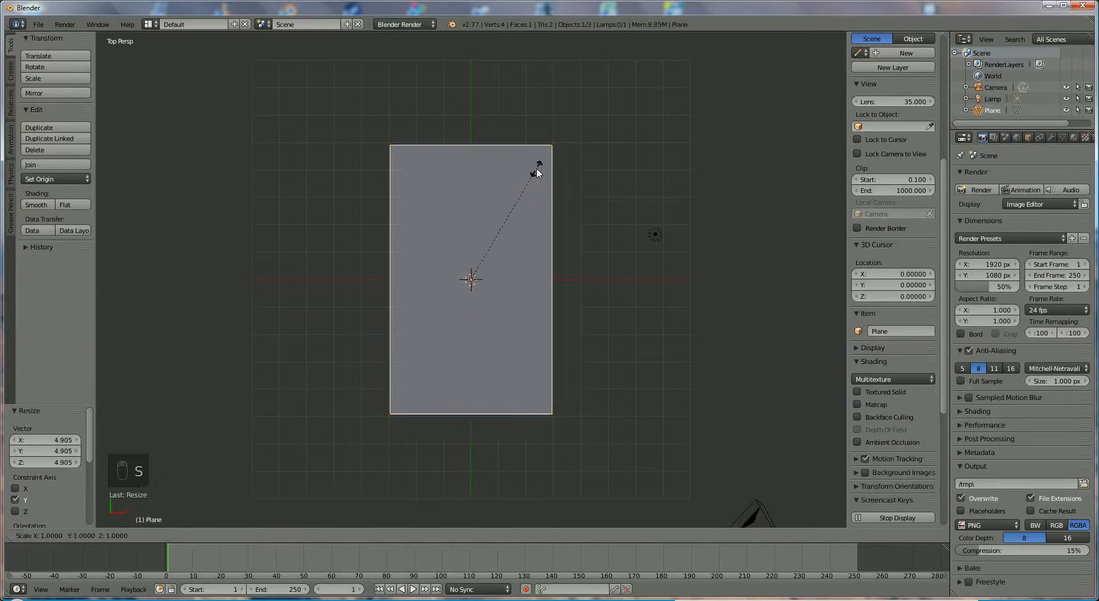
{"action": "key", "text": "x"}
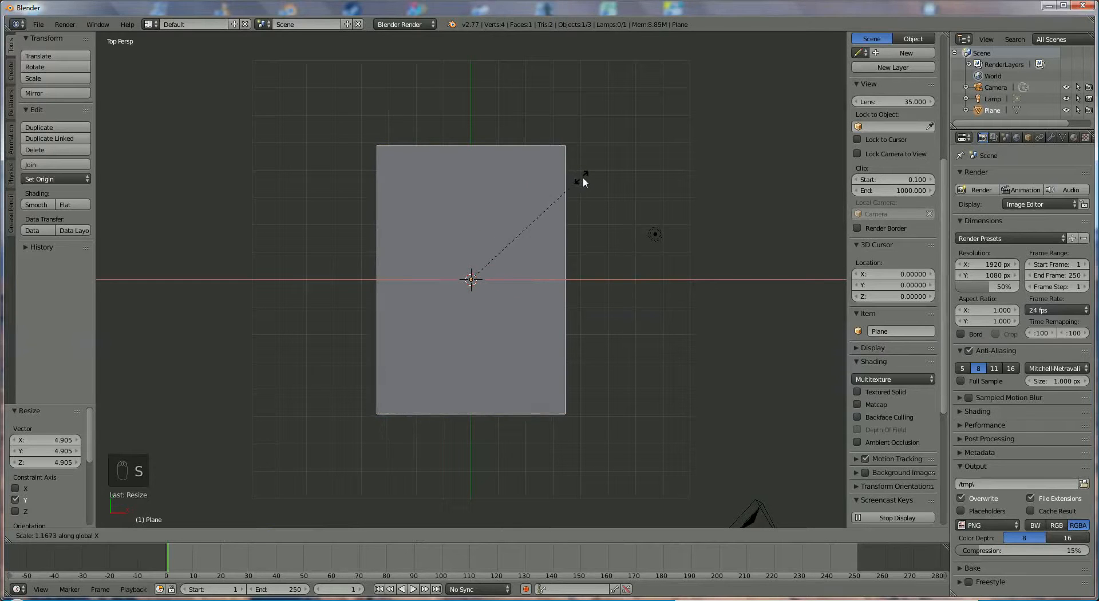
{"action": "left_click", "coordinate": [591, 178]}
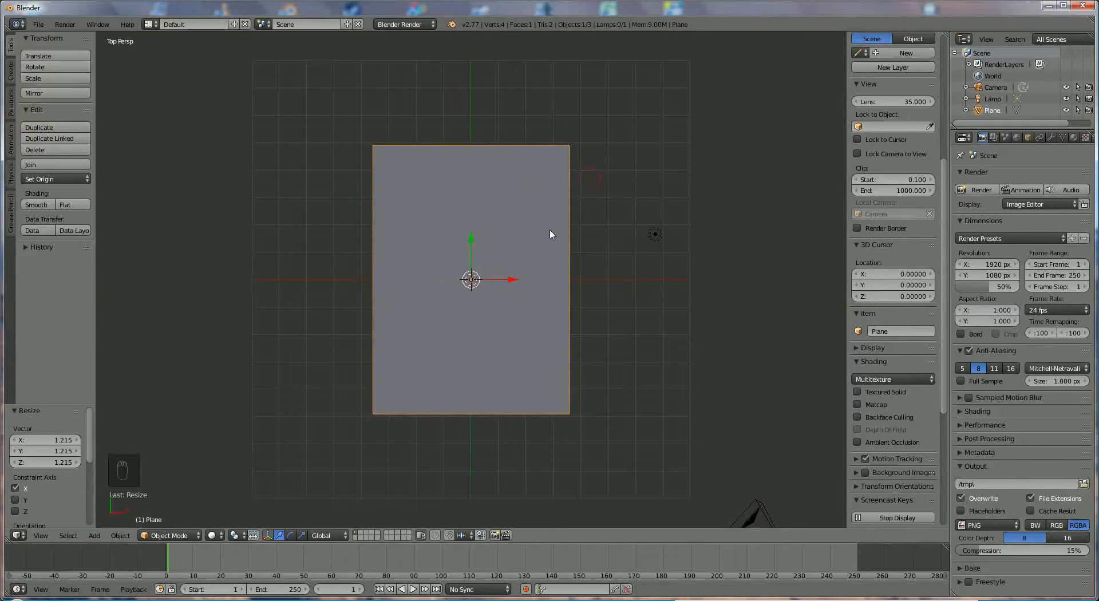
Enter Edit Mode and extrude the plane upward by about 0.45 to form a thin slab
{"action": "middle_click_drag", "start_coordinate": [583, 268], "coordinate": [463, 159]}
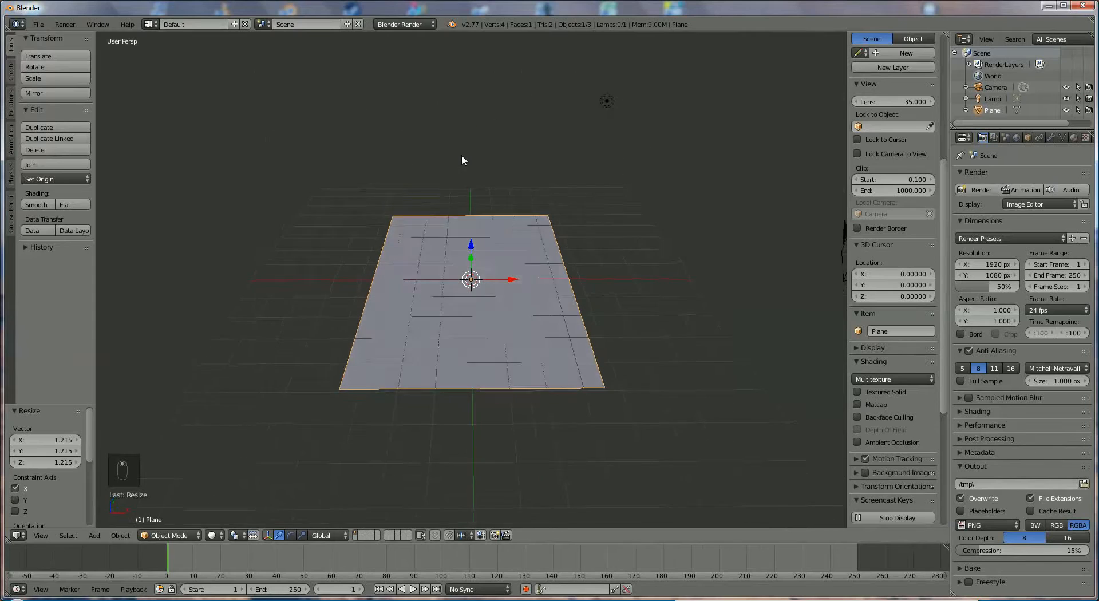
{"action": "left_click", "coordinate": [169, 535]}
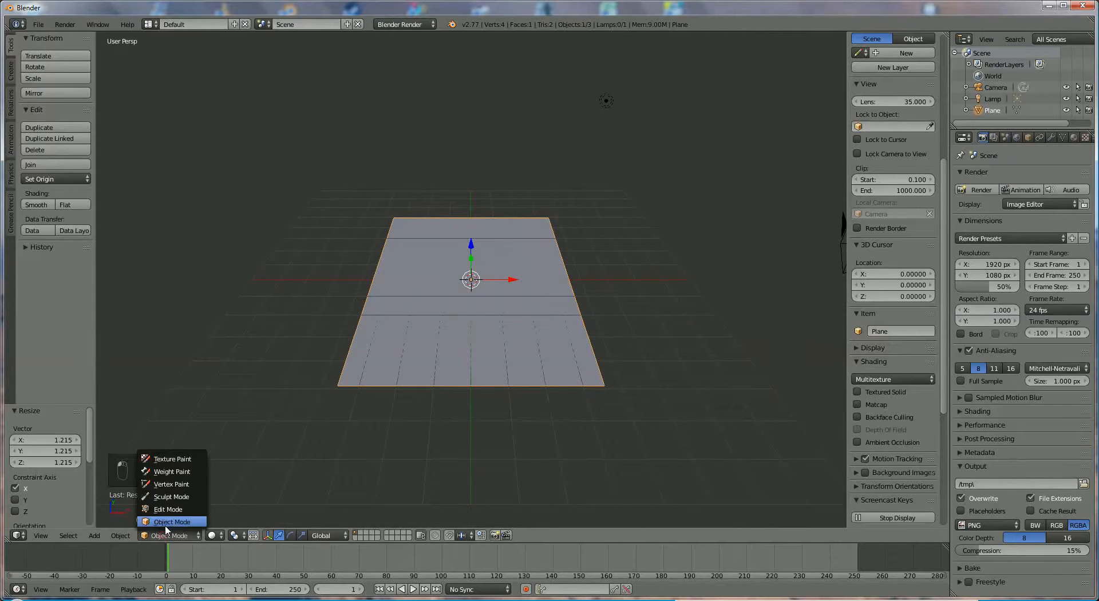
{"action": "left_click", "coordinate": [168, 510]}
{"action": "middle_click_drag", "start_coordinate": [618, 387], "coordinate": [561, 353]}
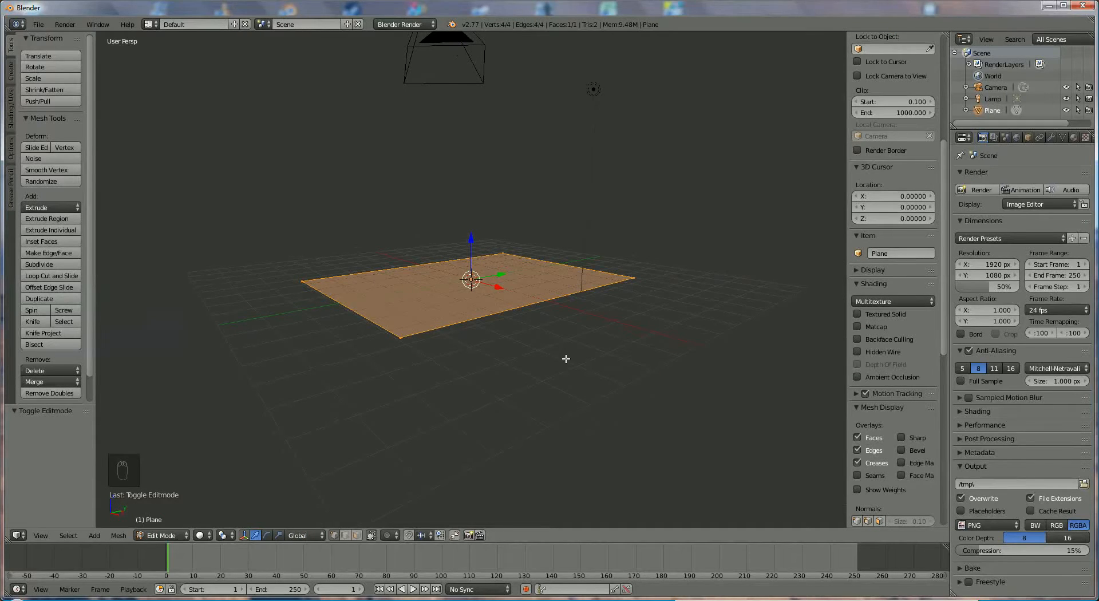
{"action": "key", "text": "e"}
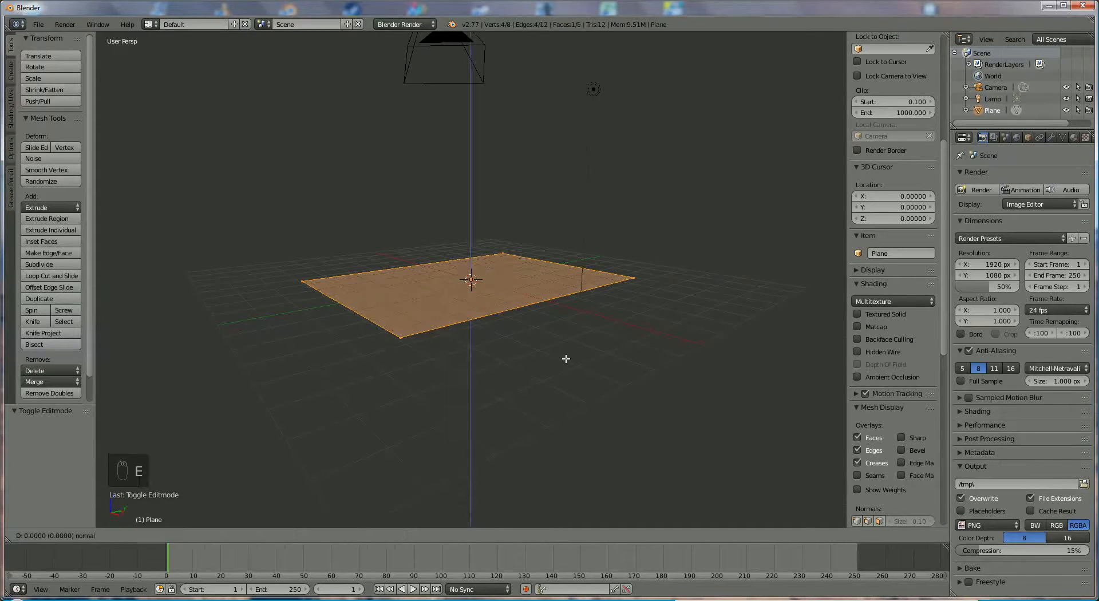
{"action": "key", "text": "z"}
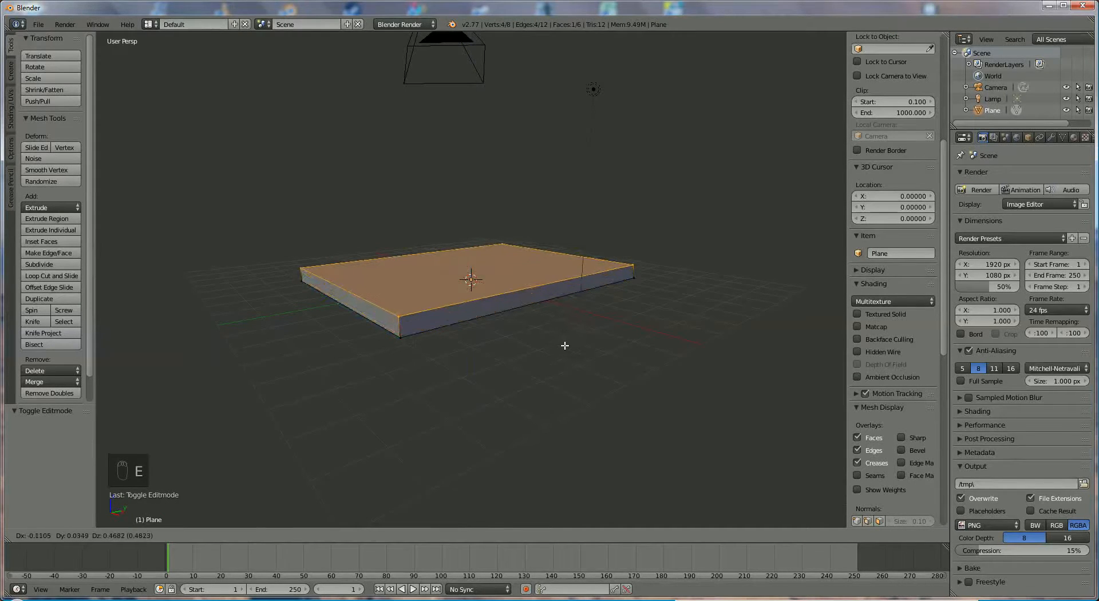
{"action": "left_click", "coordinate": [565, 346]}
{"action": "left_click", "coordinate": [565, 345]}
Delete the top face of the slab
{"action": "middle_click_drag", "start_coordinate": [314, 447], "coordinate": [402, 488]}
{"action": "key", "text": "Delete"}
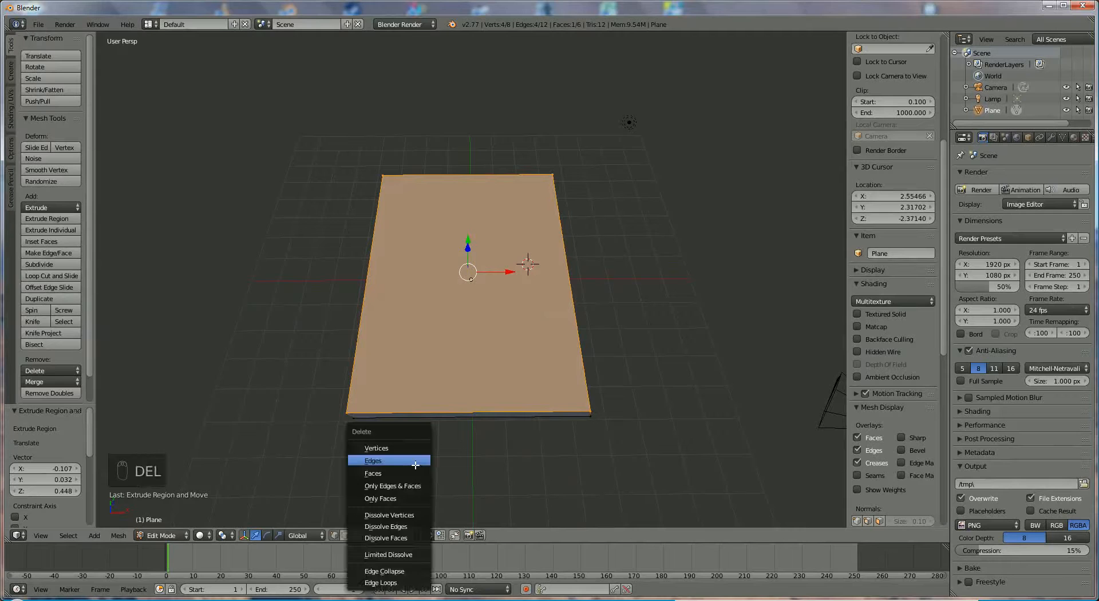
{"action": "left_click", "coordinate": [415, 473]}
Extrude the four top rim edges and scale them inward to about 0.85 to form a flat border
{"action": "middle_click_drag", "start_coordinate": [415, 473], "coordinate": [317, 329]}
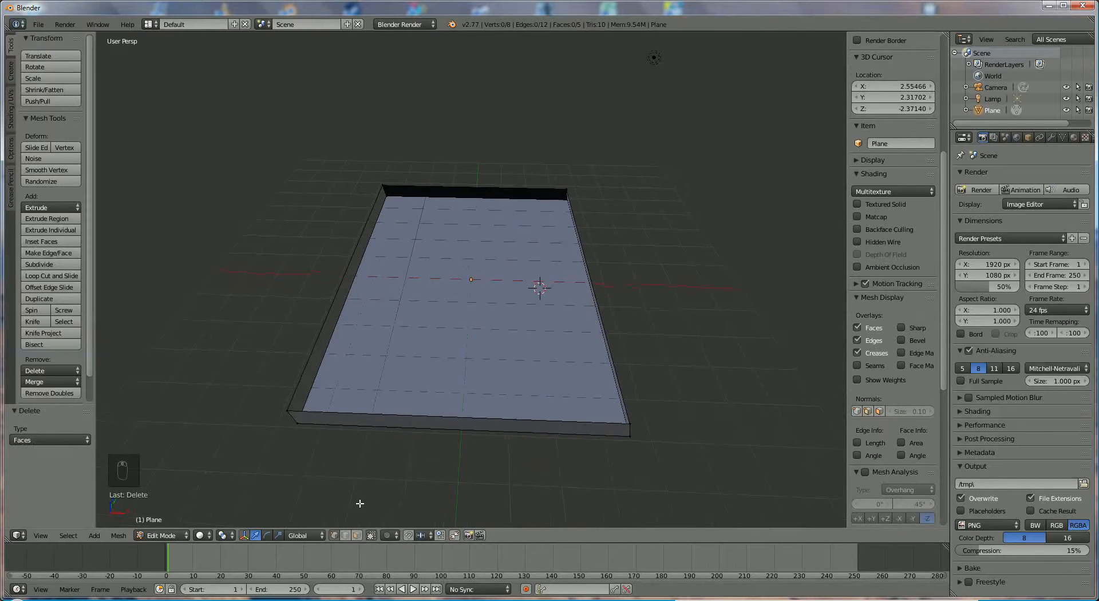
{"action": "left_click", "coordinate": [344, 537]}
{"action": "left_click", "coordinate": [355, 235]}
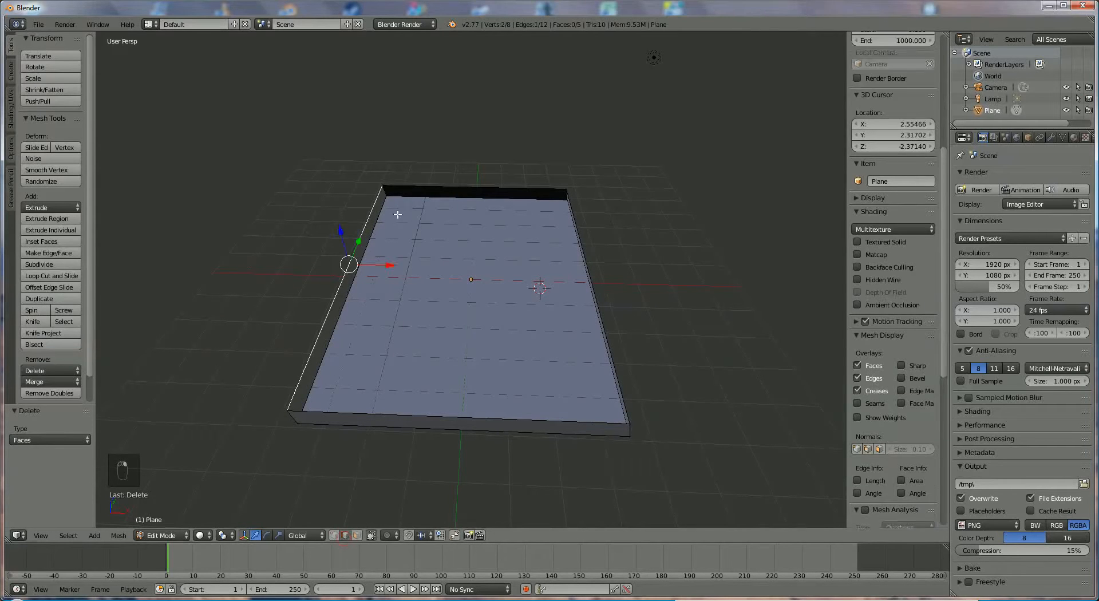
{"action": "left_click", "coordinate": [441, 186], "text": "shift"}
{"action": "left_click", "coordinate": [574, 203], "text": "shift"}
{"action": "left_click", "coordinate": [563, 418], "text": "shift"}
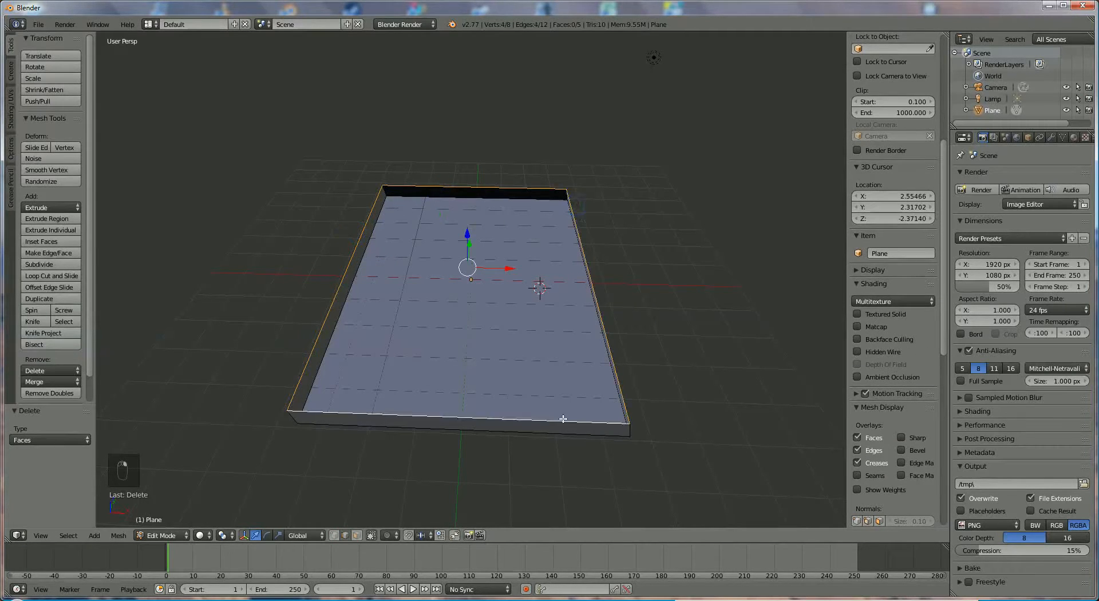
{"action": "key", "text": "e"}
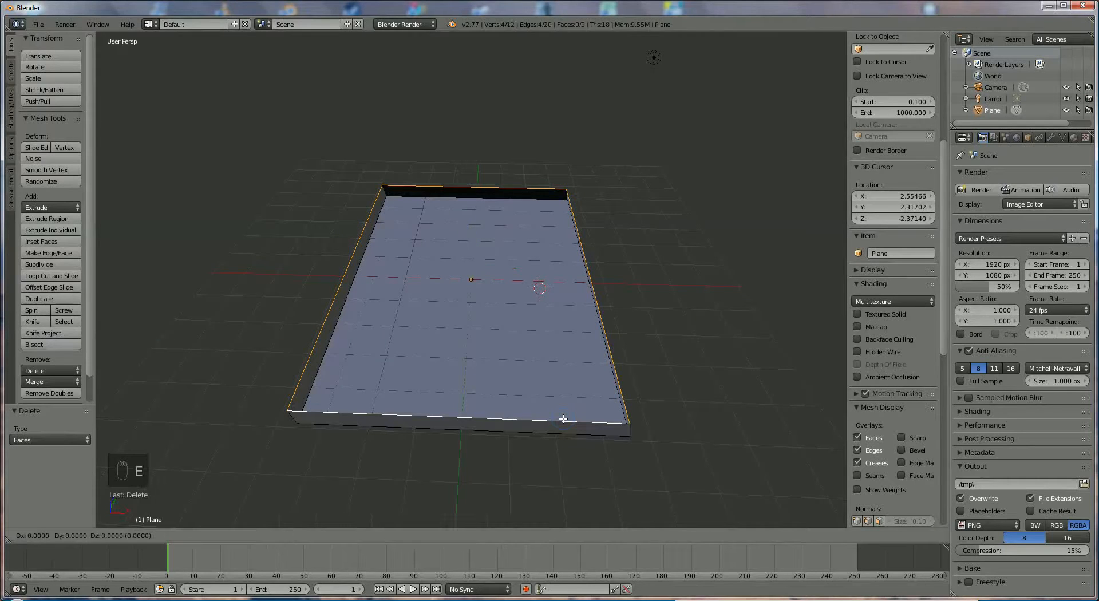
{"action": "key", "text": "s"}
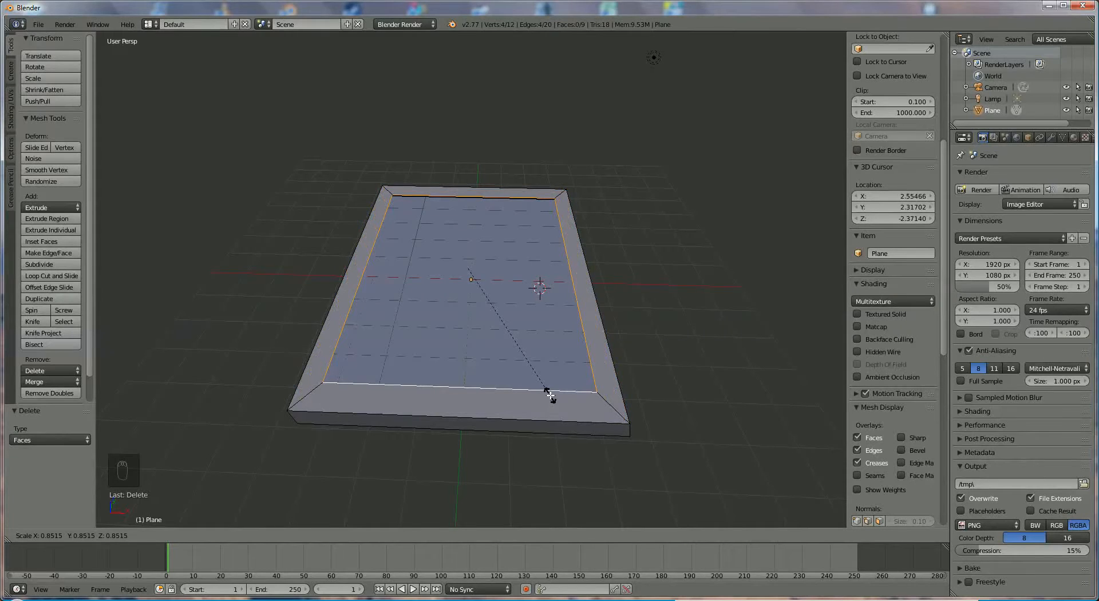
{"action": "left_click", "coordinate": [550, 395]}
Extrude the border's inner edges about 0.09 downward along Z and fill the opening with a face
{"action": "key", "text": "e"}
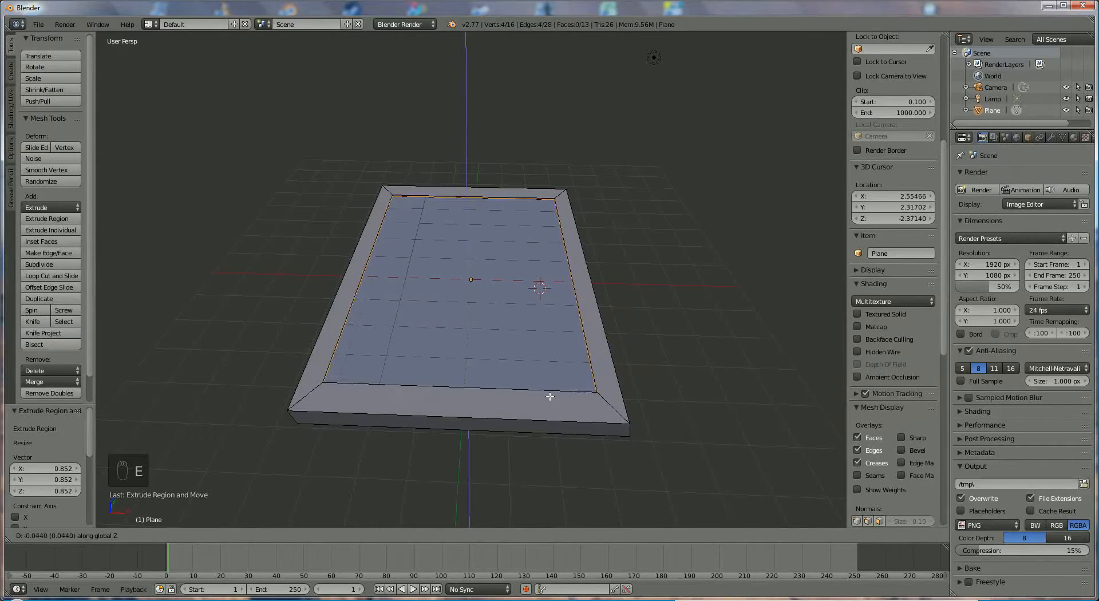
{"action": "key", "text": "z"}
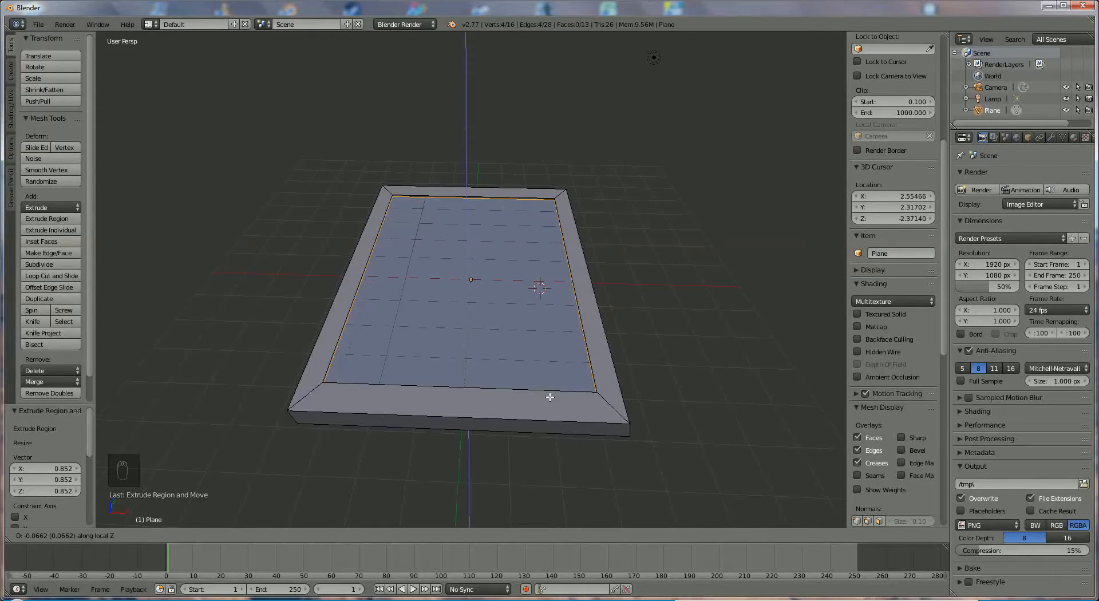
{"action": "left_click", "coordinate": [549, 397]}
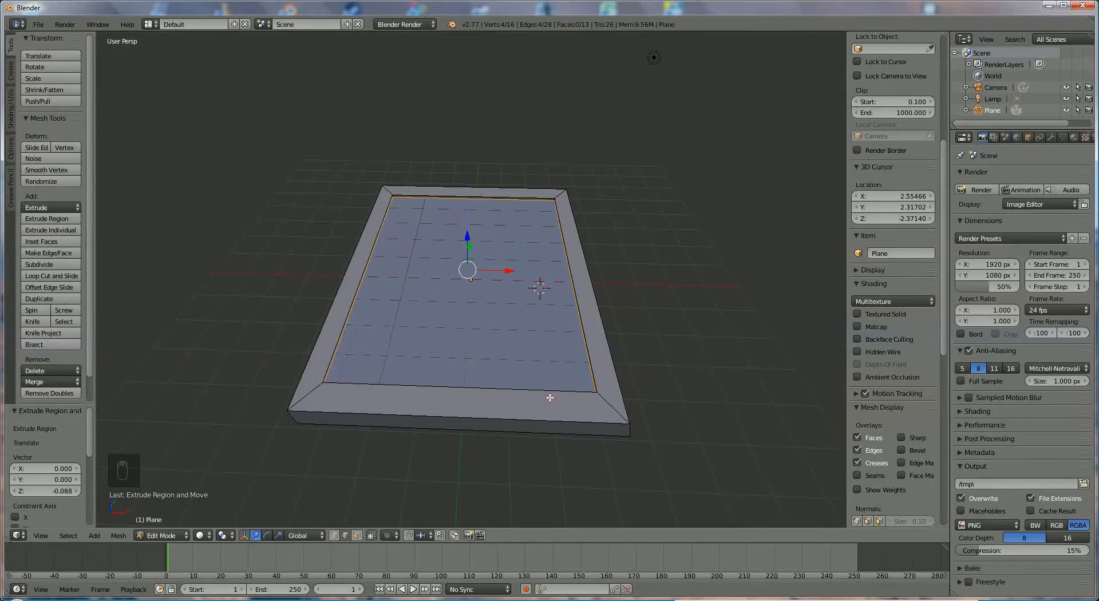
{"action": "key", "text": "f"}
Delete the large face on the underside of the slab
{"action": "middle_click_drag", "start_coordinate": [525, 374], "coordinate": [510, 196]}
{"action": "middle_click_drag", "start_coordinate": [543, 243], "coordinate": [555, 149]}
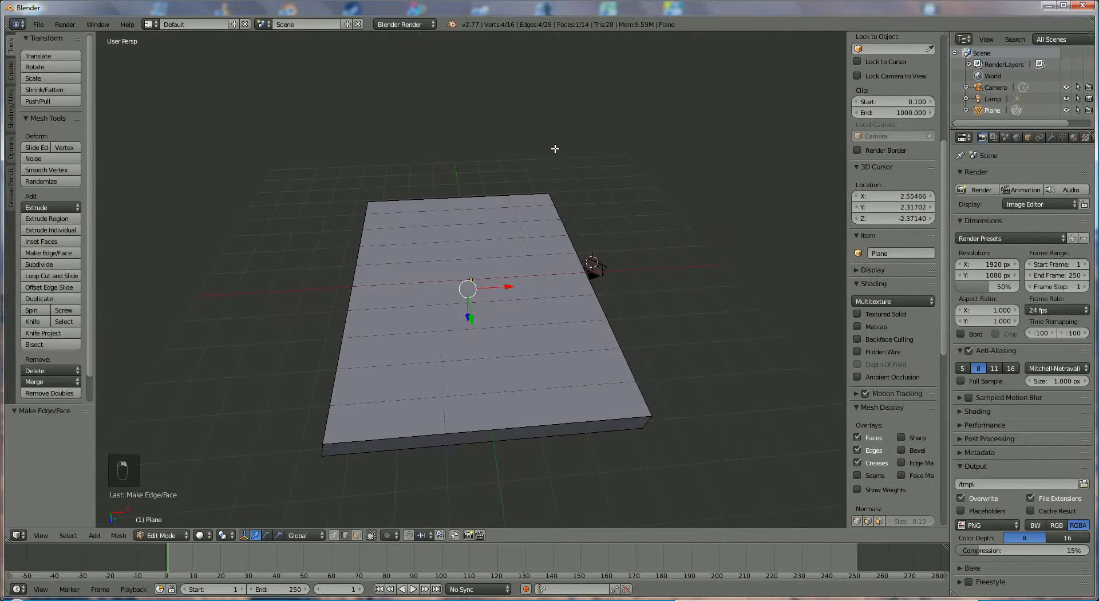
{"action": "left_click", "coordinate": [356, 535]}
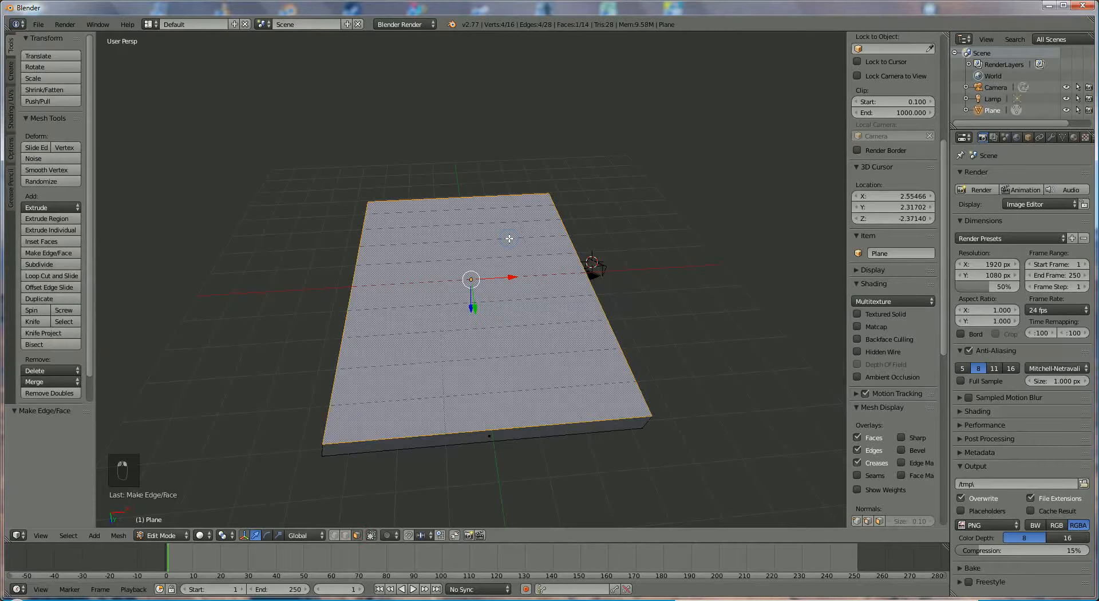
{"action": "key", "text": "Delete"}
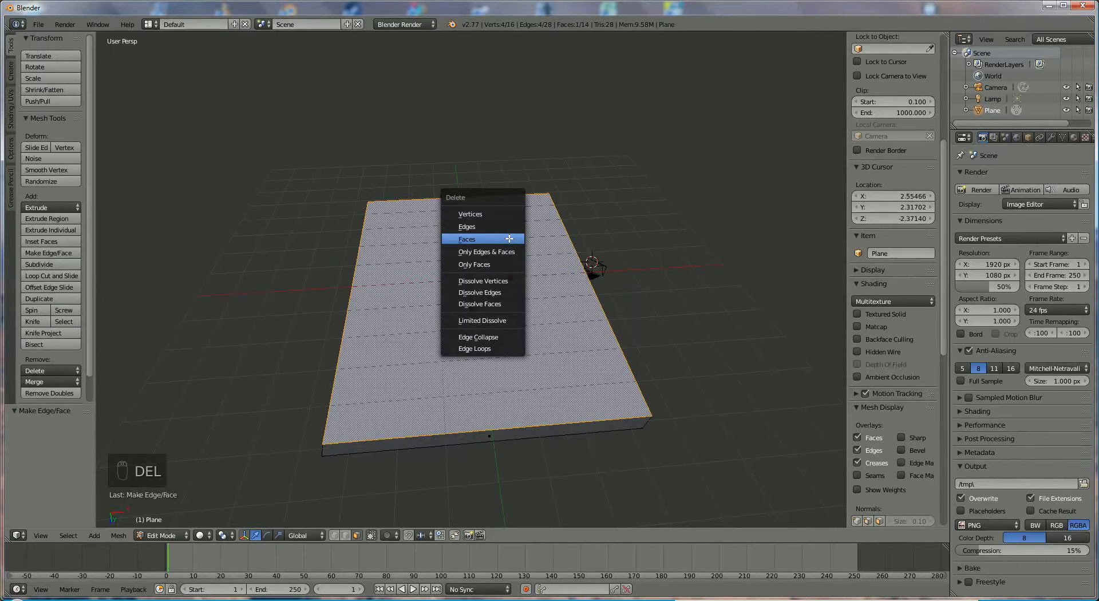
{"action": "left_click", "coordinate": [509, 238]}
Extrude the four outer edges of the open underside and scale them inward to about 0.85 as a matching border
{"action": "middle_click_drag", "start_coordinate": [393, 293], "coordinate": [404, 234]}
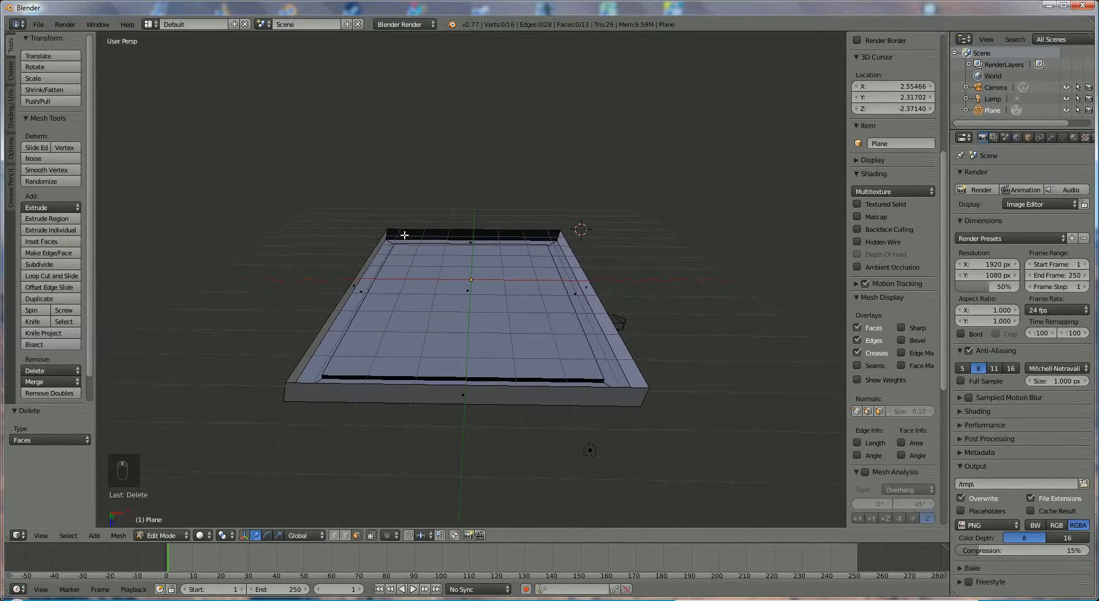
{"action": "left_click", "coordinate": [344, 537]}
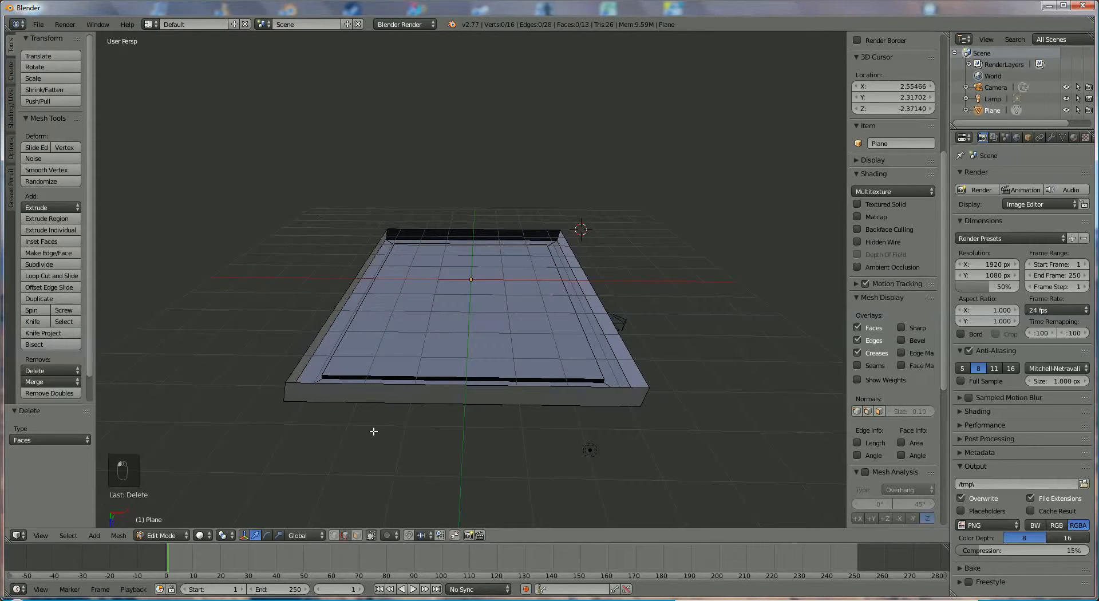
{"action": "left_click", "coordinate": [341, 302]}
{"action": "left_click", "coordinate": [476, 232], "text": "shift"}
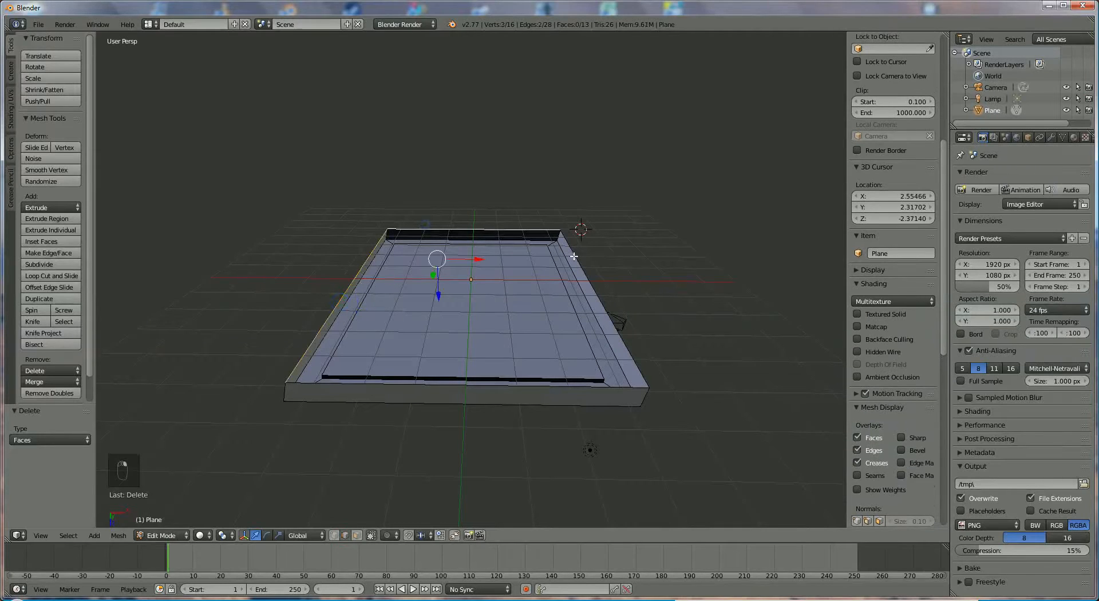
{"action": "left_click", "coordinate": [576, 259], "text": "shift"}
{"action": "left_click", "coordinate": [562, 385], "text": "shift"}
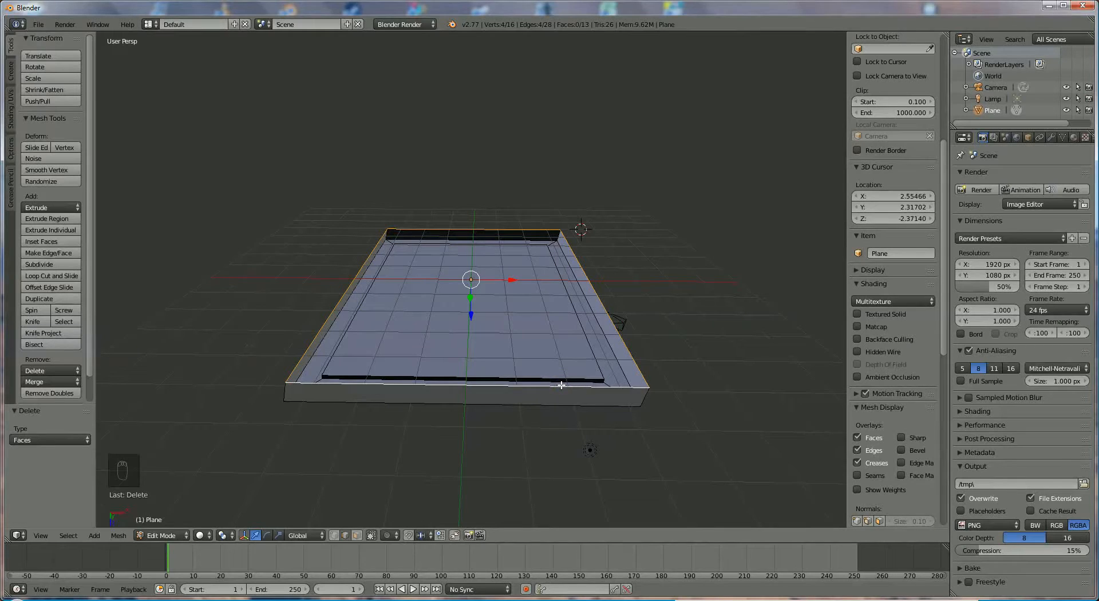
{"action": "key", "text": "e"}
{"action": "key", "text": "s"}
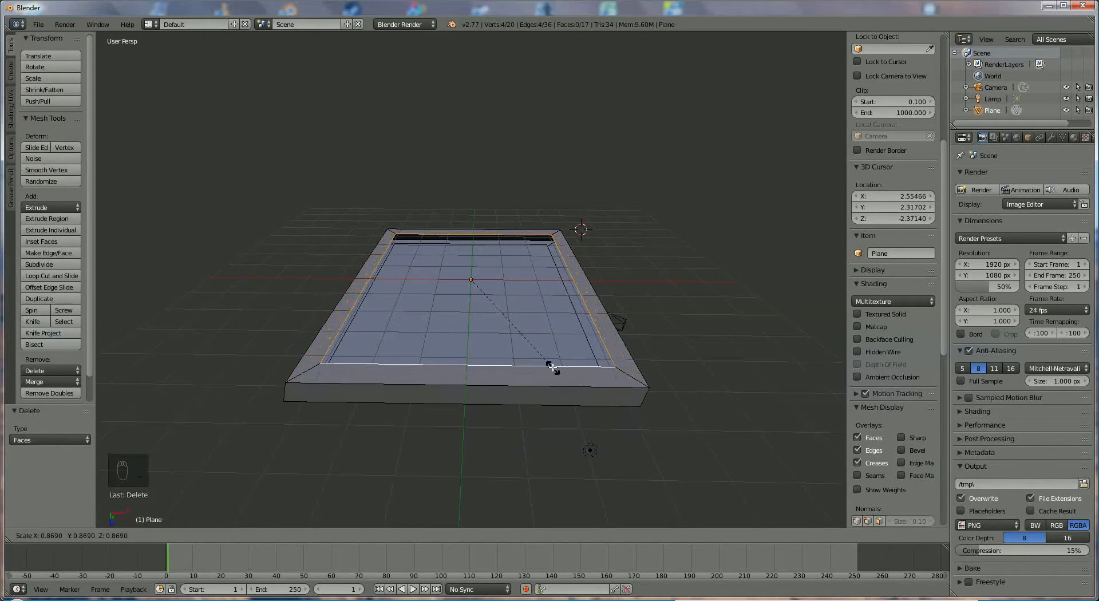
{"action": "left_click", "coordinate": [552, 365]}
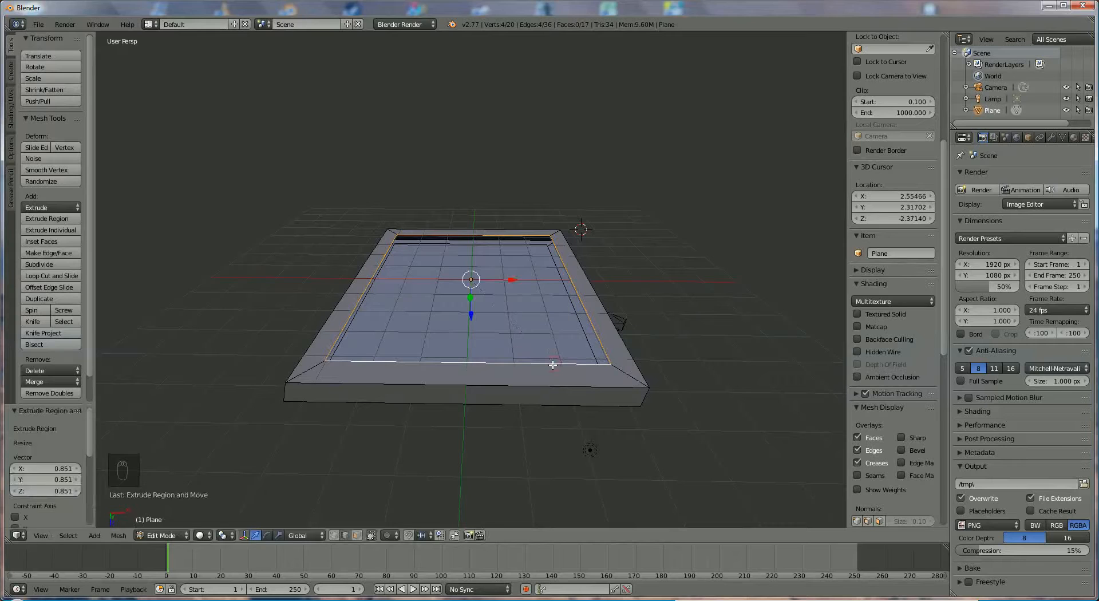
Extrude the underside border's inner edges about 0.096 inward along Z and fill the opening with a face
{"action": "key", "text": "e"}
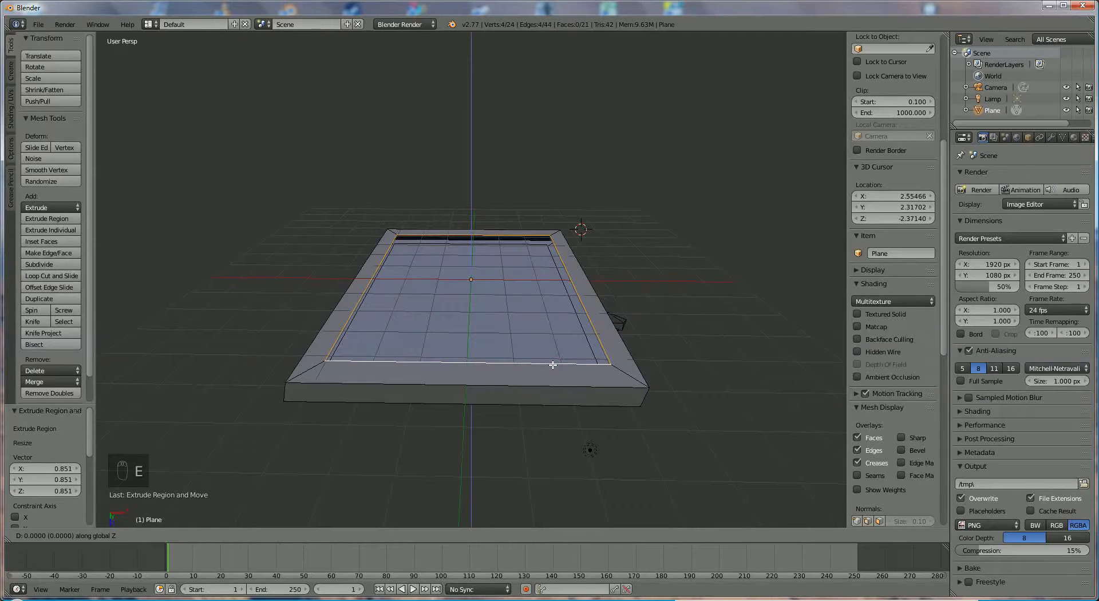
{"action": "key", "text": "z"}
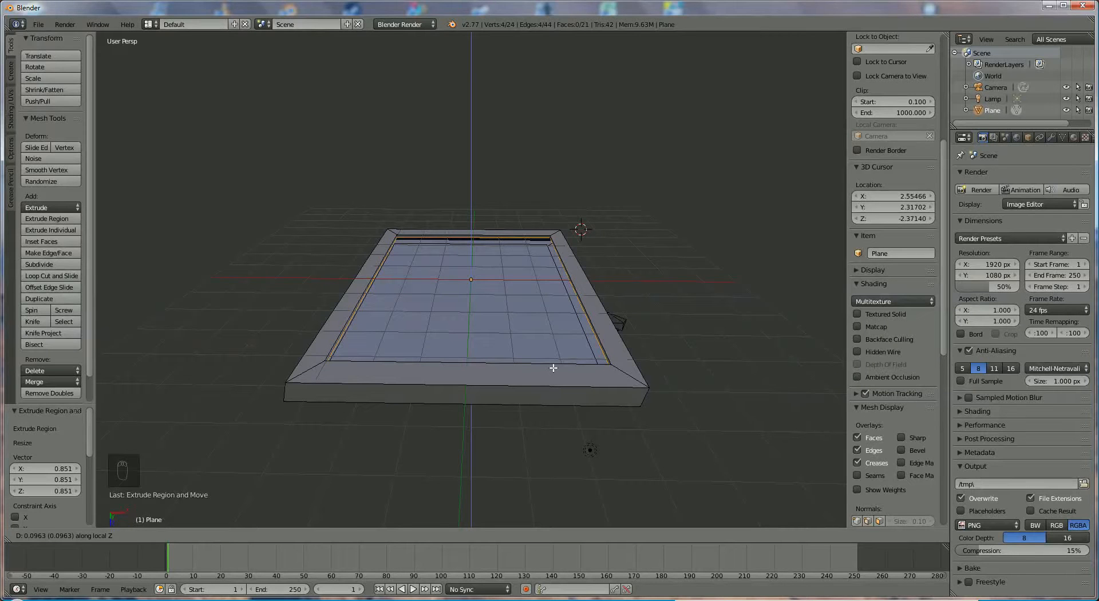
{"action": "left_click", "coordinate": [553, 367]}
{"action": "key", "text": "f"}
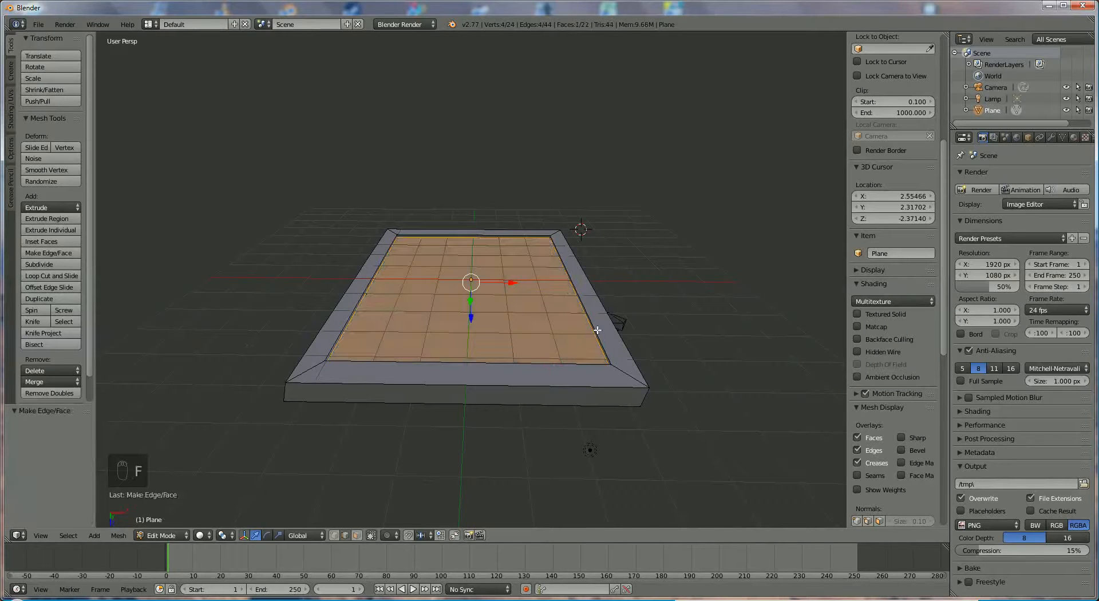
Subdivide the short border face at the +Y end of the underside twice
{"action": "middle_click_drag", "start_coordinate": [613, 319], "coordinate": [355, 434]}
{"action": "scroll", "coordinate": [511, 171], "scroll_direction": "up", "scroll_amount": 3}
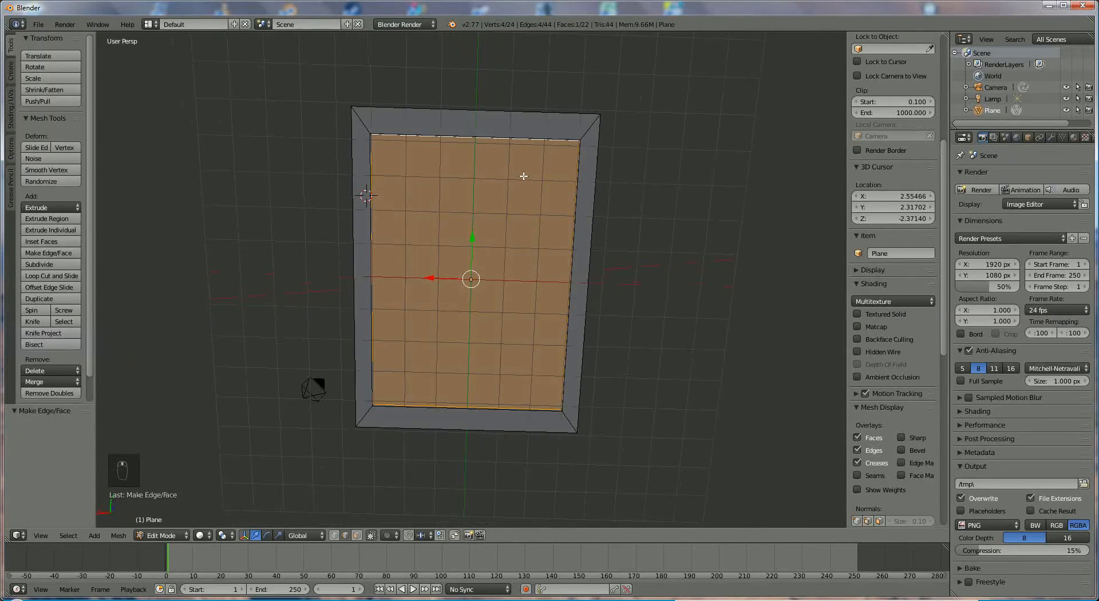
{"action": "left_click", "coordinate": [466, 94]}
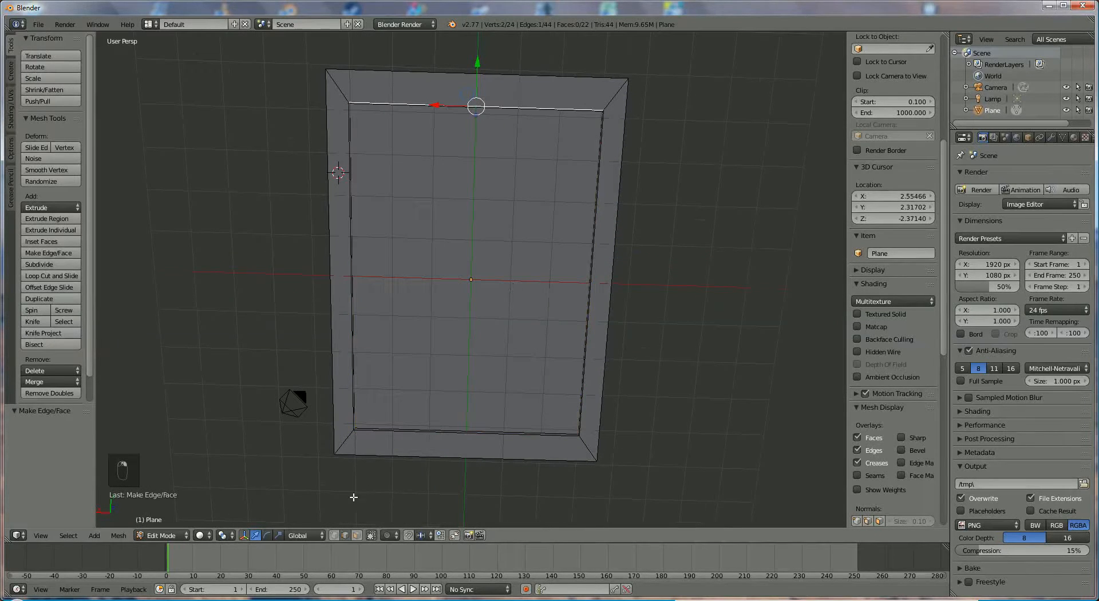
{"action": "left_click", "coordinate": [357, 535]}
{"action": "left_click", "coordinate": [431, 93]}
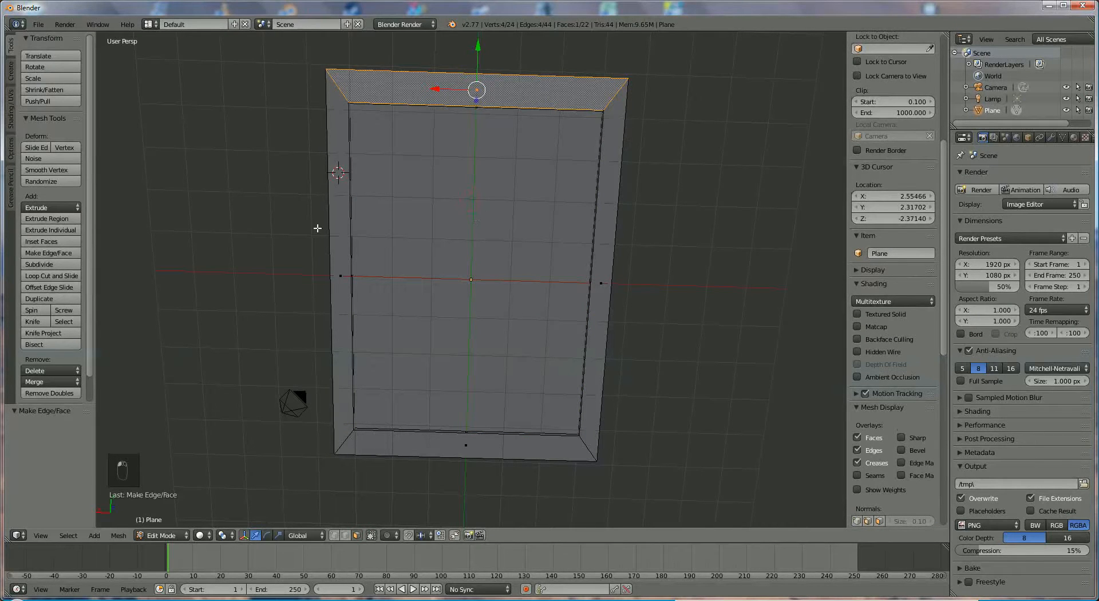
{"action": "left_click", "coordinate": [49, 264]}
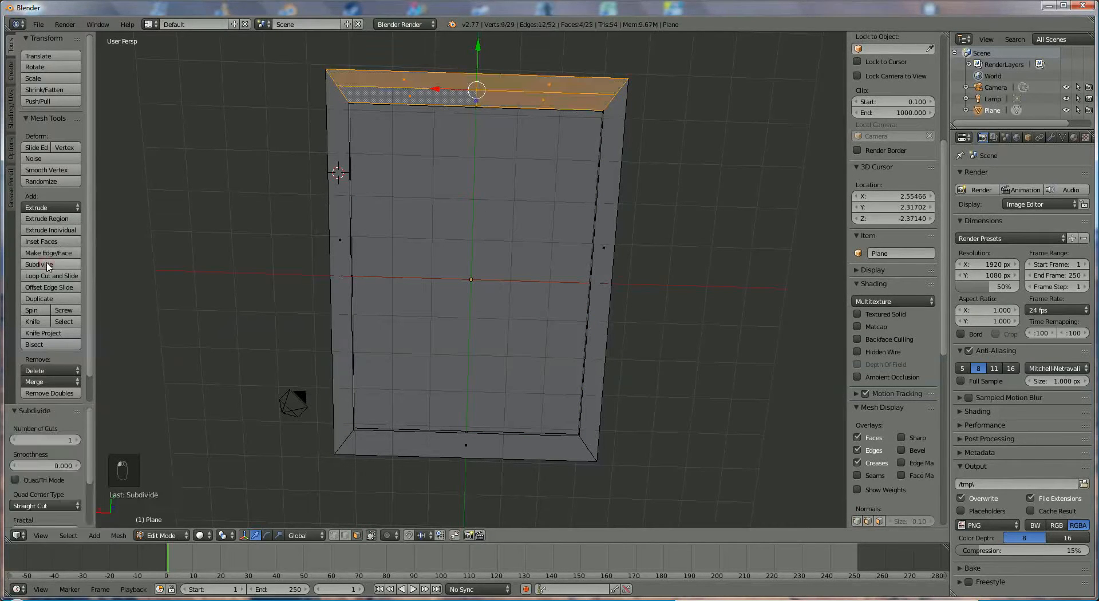
{"action": "left_click", "coordinate": [49, 265]}
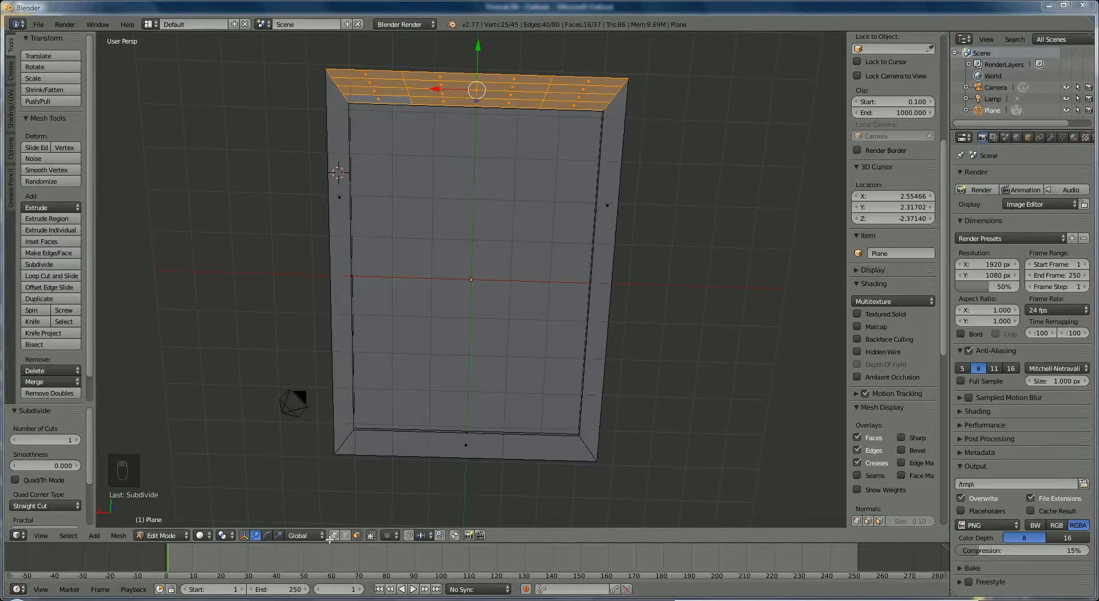
Shift the first and third interior vertices of the strip's +X cut line by about -0.05 and 0.09 along X to straighten it
{"action": "right_click", "coordinate": [406, 86]}
{"action": "right_click", "coordinate": [404, 81]}
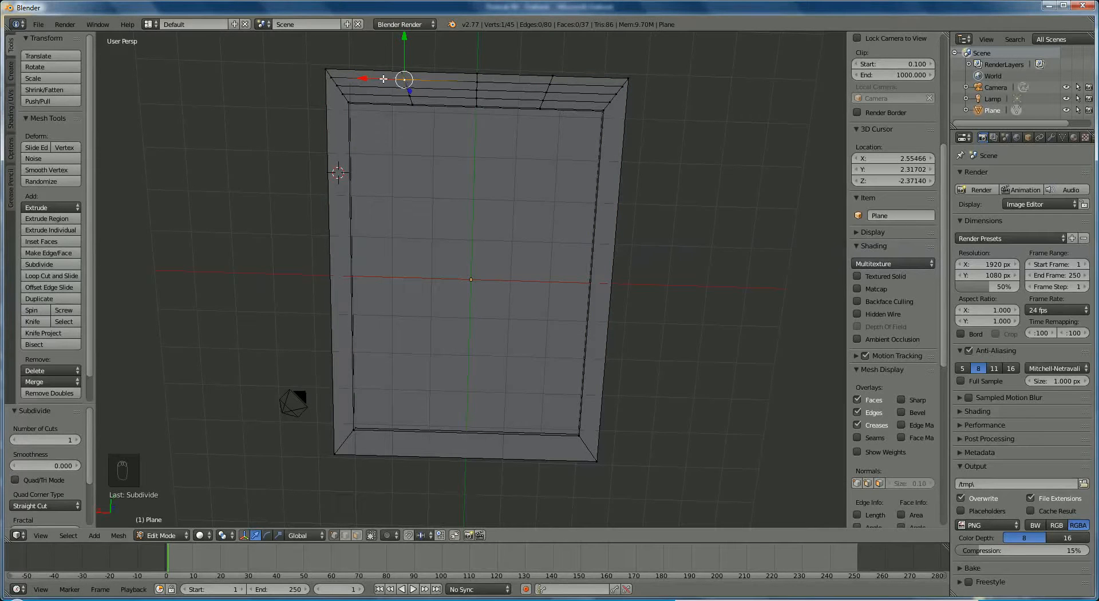
{"action": "left_click_drag", "start_coordinate": [383, 79], "coordinate": [369, 79]}
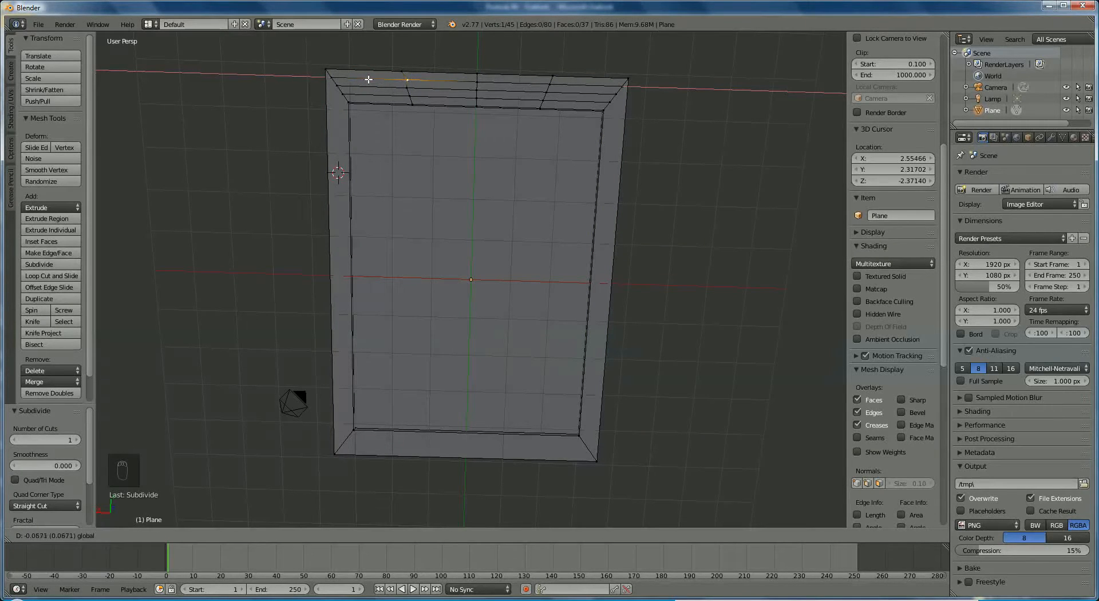
{"action": "left_click_drag", "start_coordinate": [368, 80], "coordinate": [373, 93]}
{"action": "right_click", "coordinate": [408, 95]}
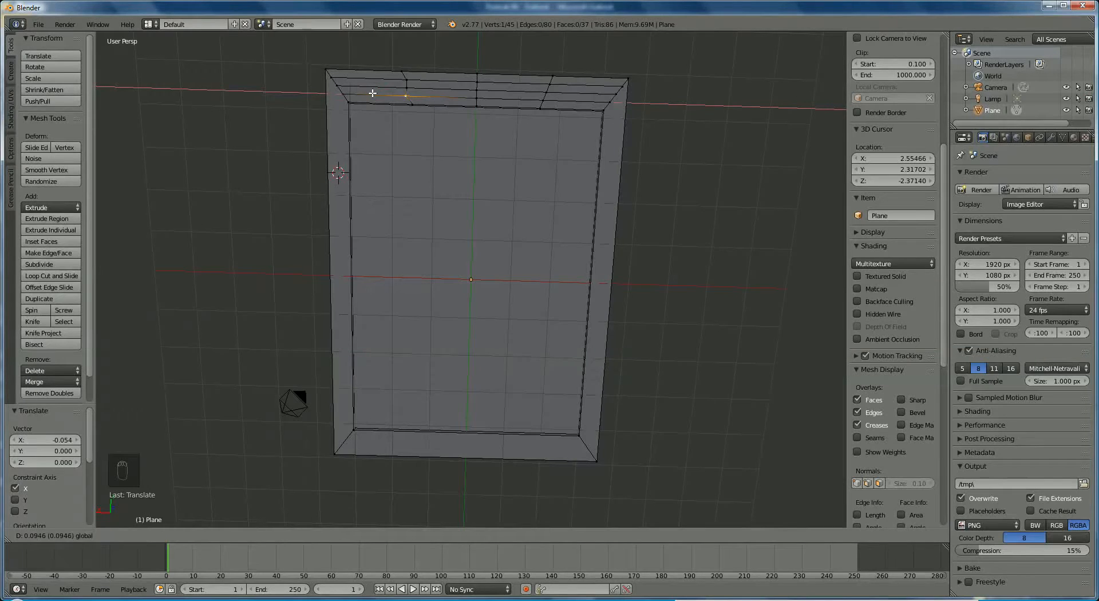
{"action": "left_click", "coordinate": [373, 93]}
{"action": "scroll", "coordinate": [373, 95], "scroll_direction": "up", "scroll_amount": 4}
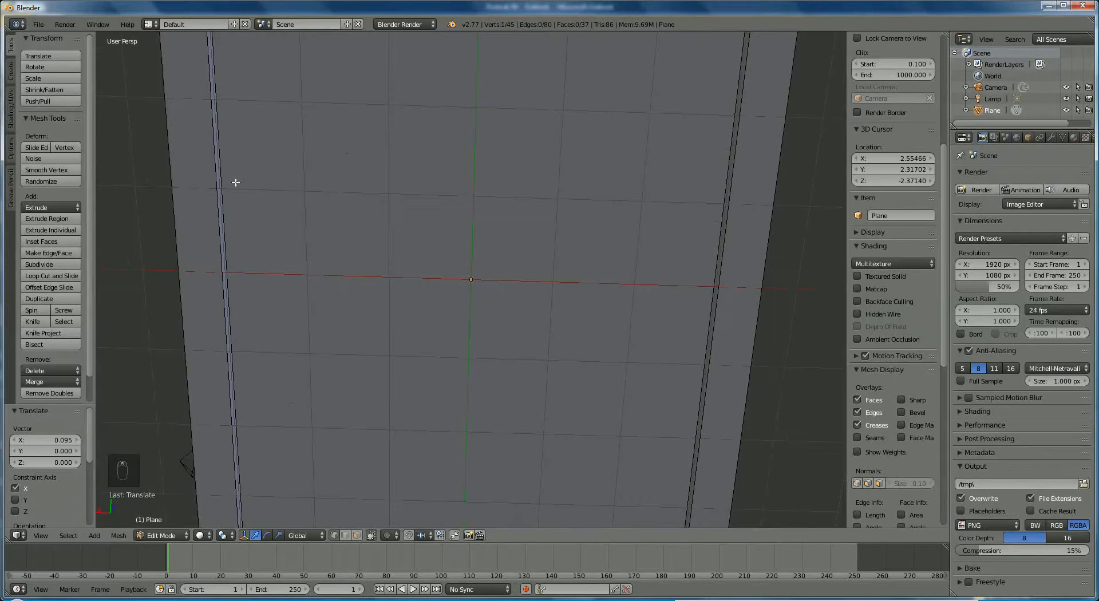
{"action": "scroll", "coordinate": [294, 198], "scroll_direction": "down", "scroll_amount": 4}
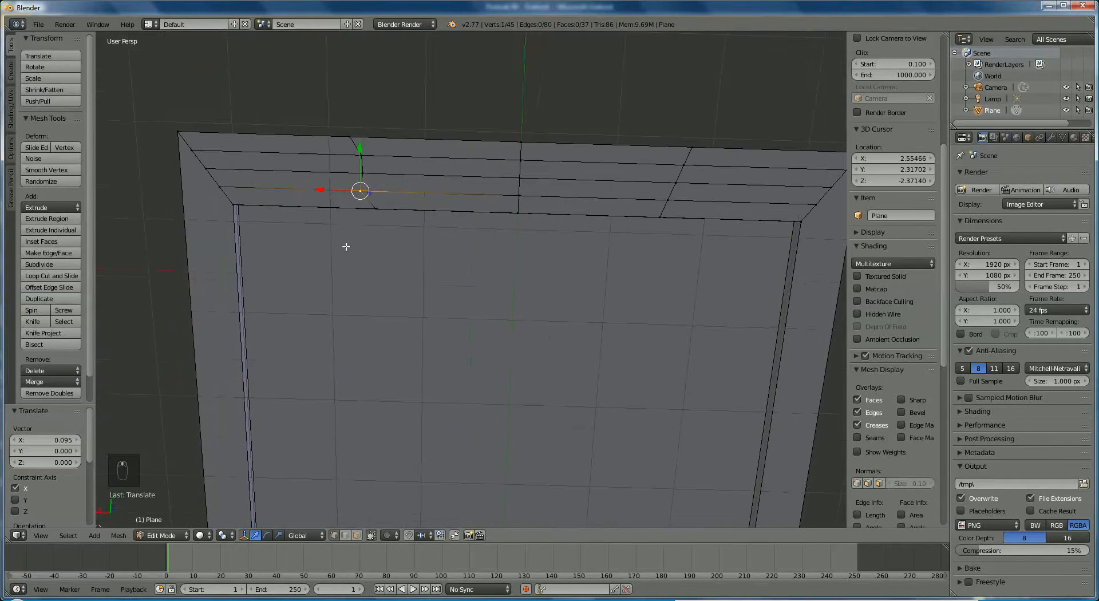
{"action": "mouse_move", "coordinate": [329, 190]}
{"action": "left_mouse_down"}
{"action": "mouse_move", "coordinate": [325, 154]}
{"action": "mouse_move", "coordinate": [314, 190]}
{"action": "left_mouse_up"}
{"action": "right_click", "coordinate": [362, 155]}
{"action": "right_click", "coordinate": [355, 189]}
Shift the first and third interior vertices of the strip's -X cut line by about 0.065 and -0.06 along X to straighten it
{"action": "right_click", "coordinate": [675, 165]}
{"action": "left_click_drag", "start_coordinate": [658, 163], "coordinate": [643, 162]}
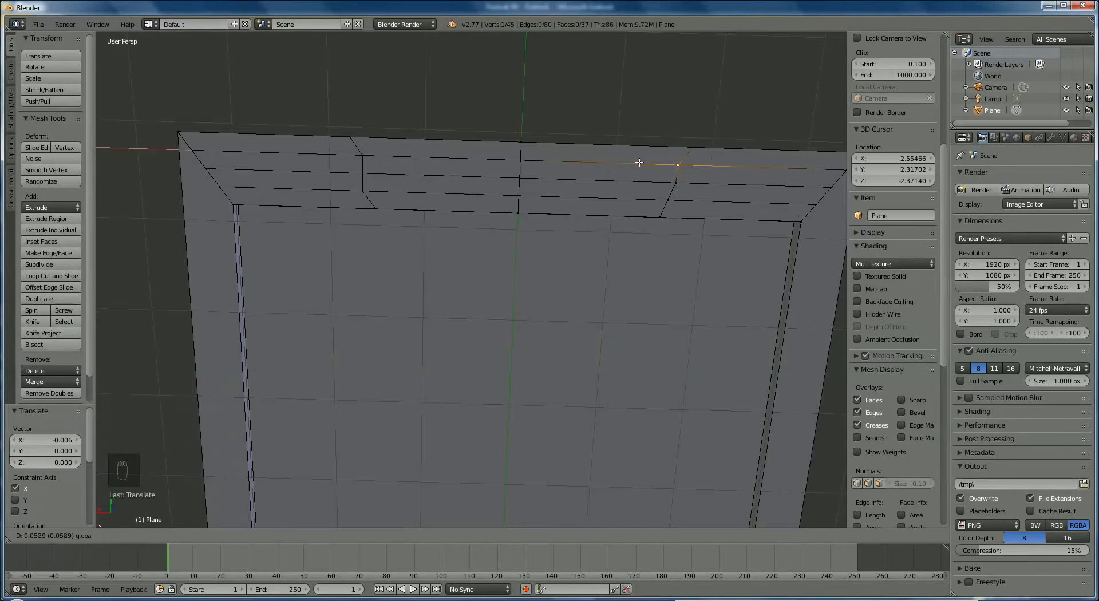
{"action": "left_click_drag", "start_coordinate": [639, 163], "coordinate": [639, 162]}
{"action": "right_click", "coordinate": [667, 200]}
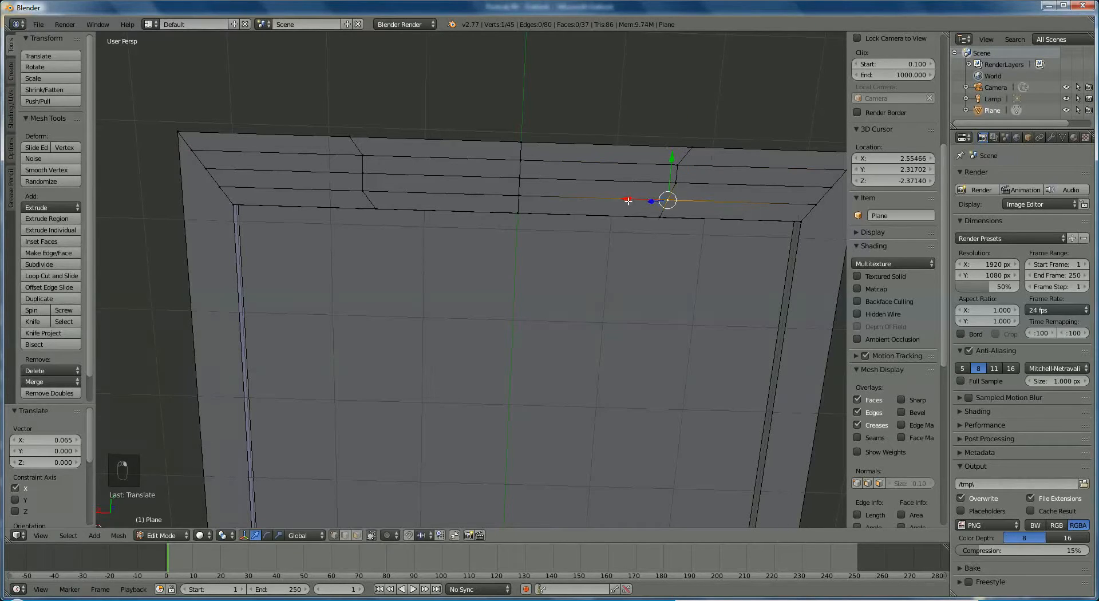
{"action": "left_click_drag", "start_coordinate": [628, 201], "coordinate": [635, 200]}
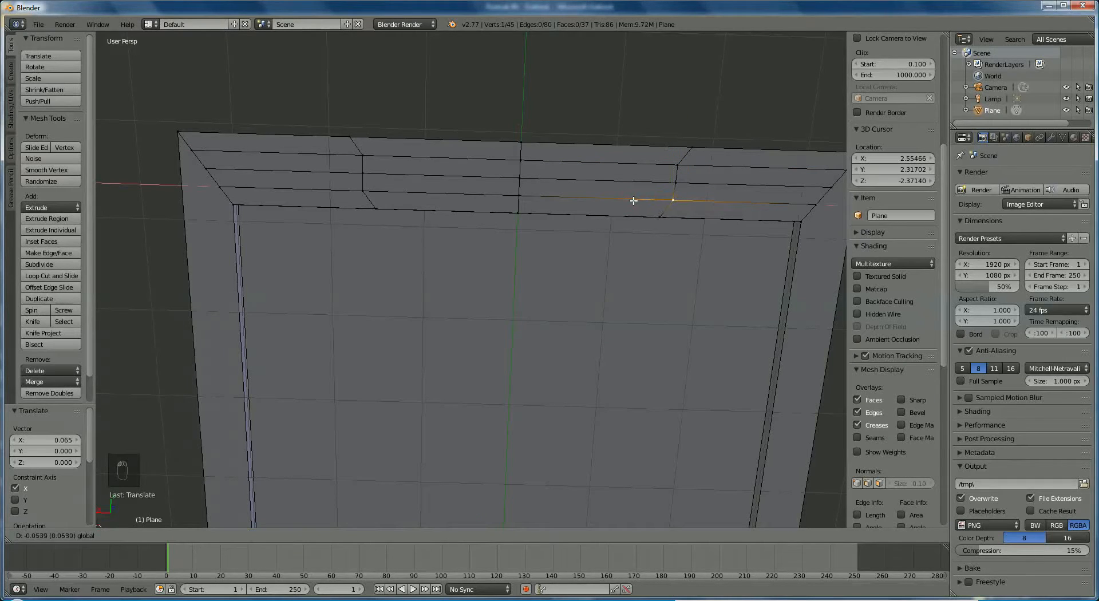
{"action": "left_click_drag", "start_coordinate": [634, 201], "coordinate": [634, 200]}
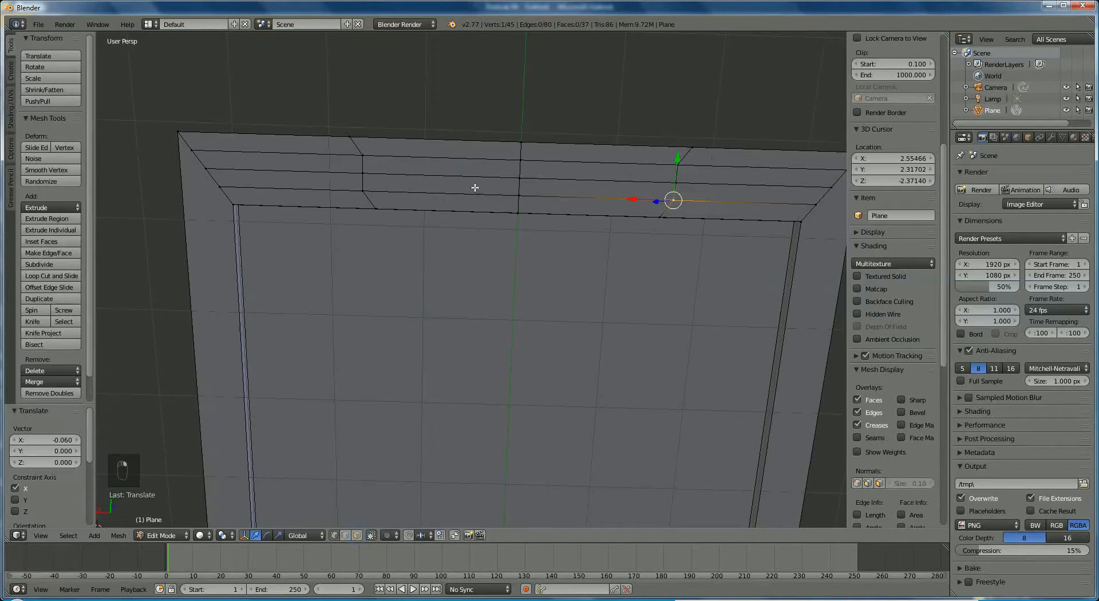
Select the four central faces of the subdivided border strip and scale them down to about 0.44
{"action": "left_click", "coordinate": [356, 535]}
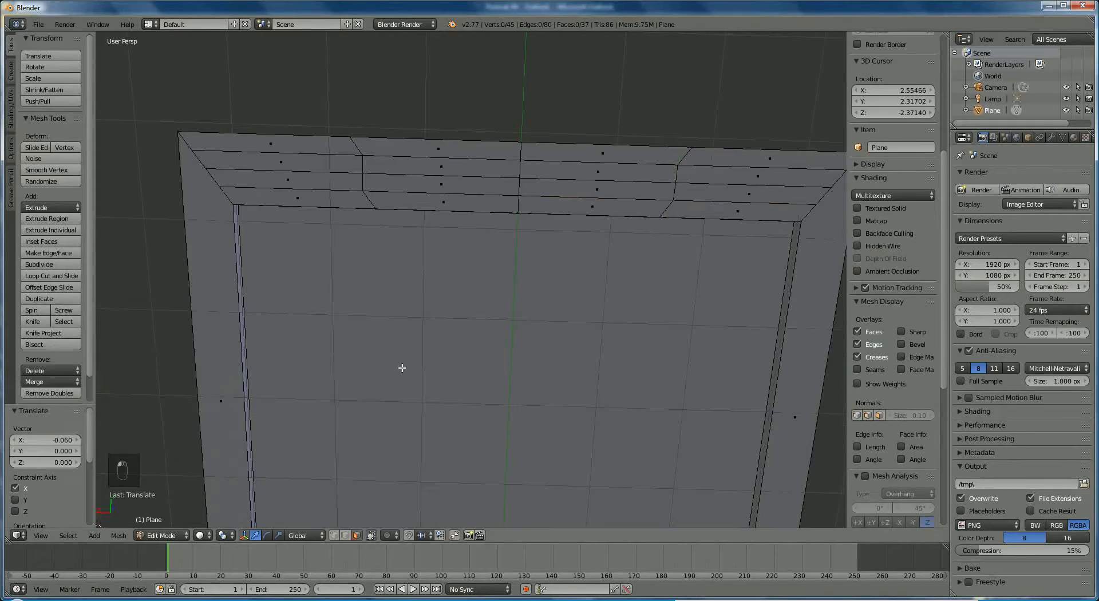
{"action": "left_click", "coordinate": [437, 165]}
{"action": "left_click", "coordinate": [441, 183], "text": "shift"}
{"action": "left_click", "coordinate": [549, 188], "text": "shift"}
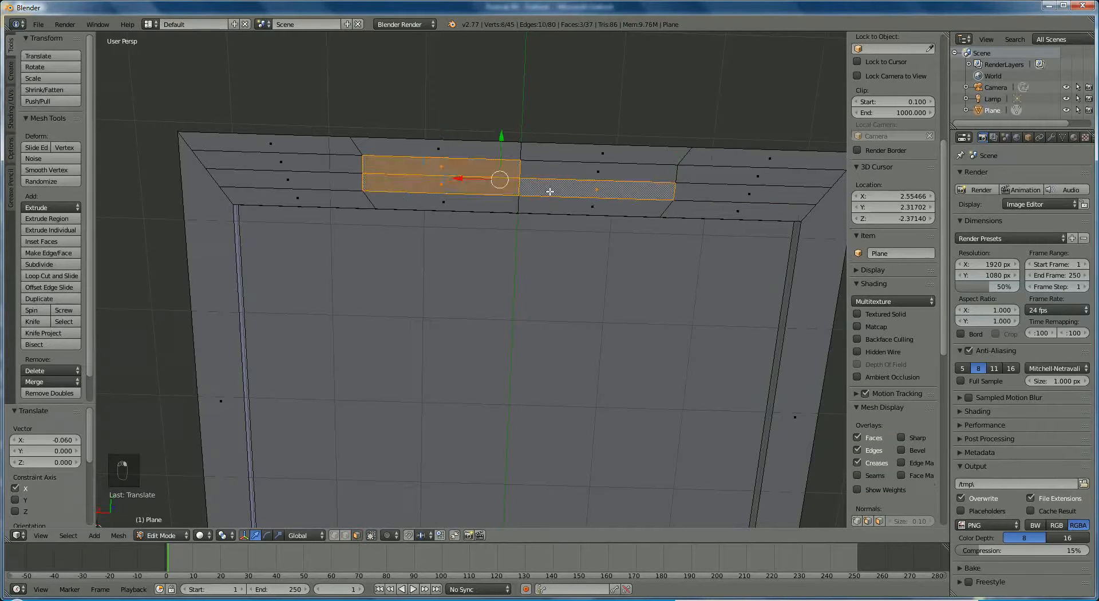
{"action": "left_click", "coordinate": [547, 174], "text": "shift"}
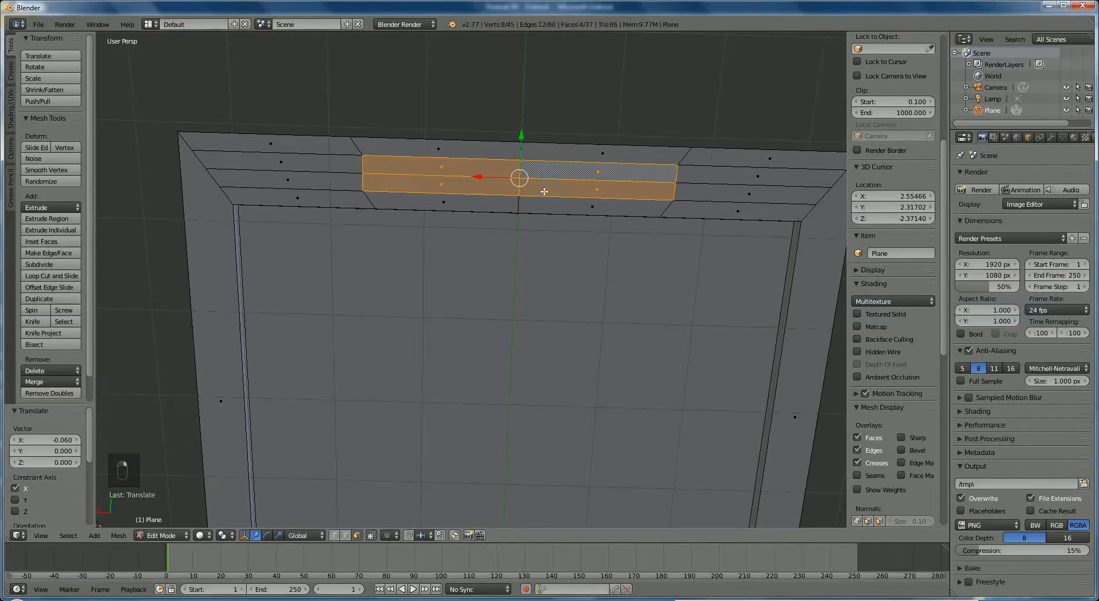
{"action": "key", "text": "s"}
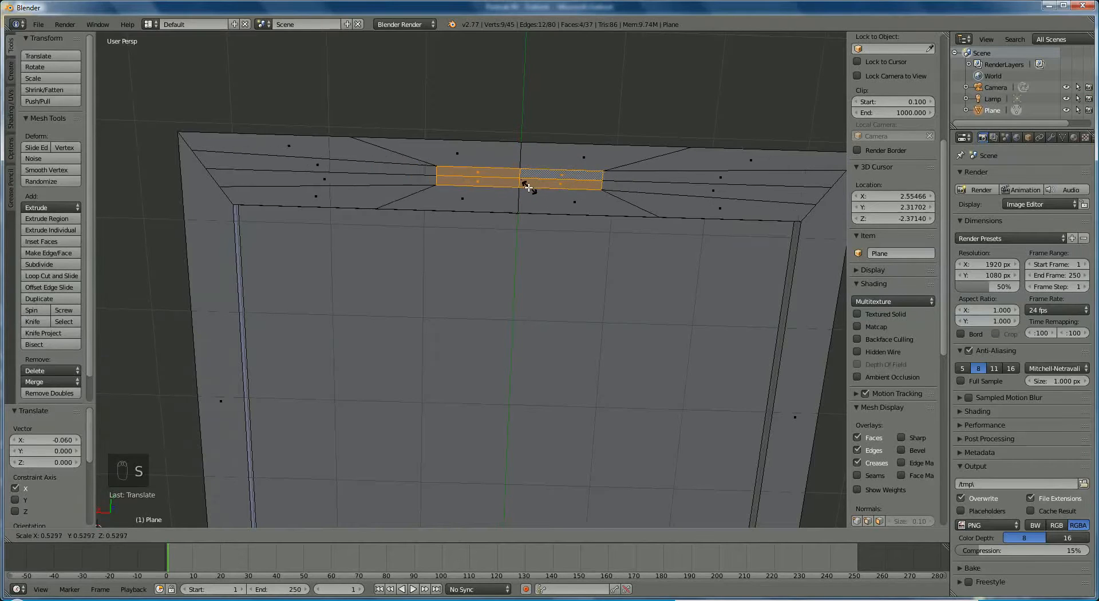
{"action": "left_click", "coordinate": [522, 182]}
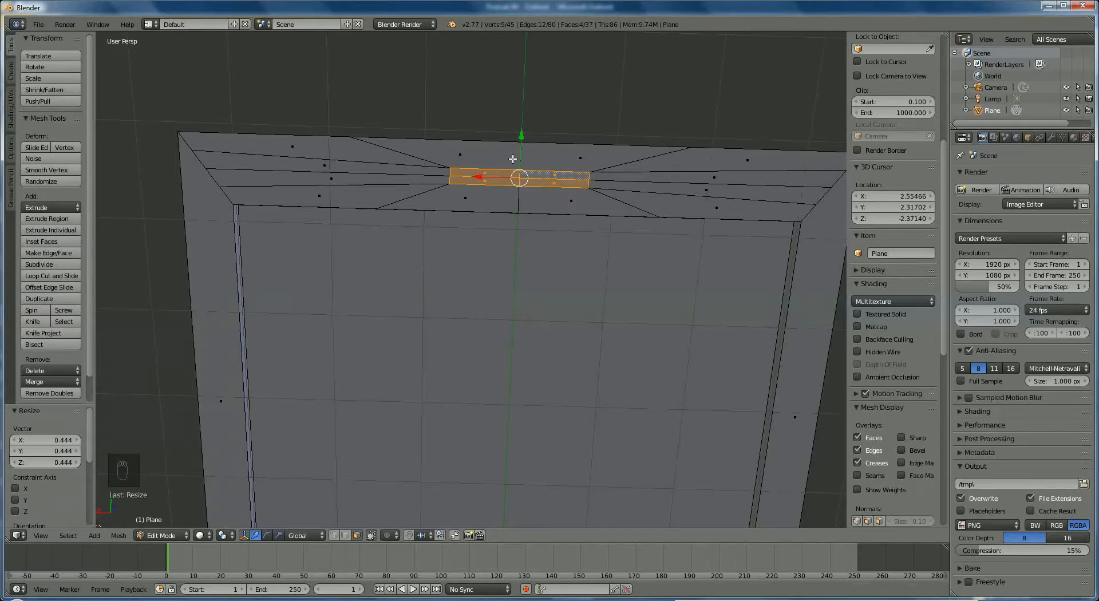
Scale the four central faces along Y by about 2.47 to widen the patch
{"action": "key", "text": "s"}
{"action": "key", "text": "y"}
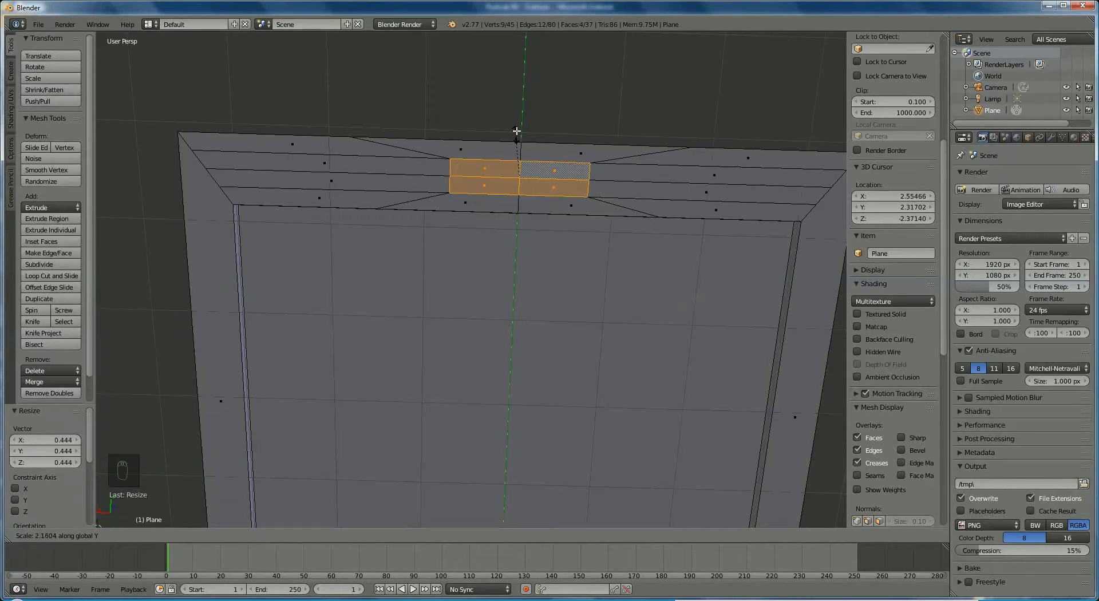
{"action": "left_click", "coordinate": [516, 126]}
Extrude the four central faces about -0.217 along Z to form a raised block on the border
{"action": "middle_click_drag", "start_coordinate": [591, 215], "coordinate": [590, 271]}
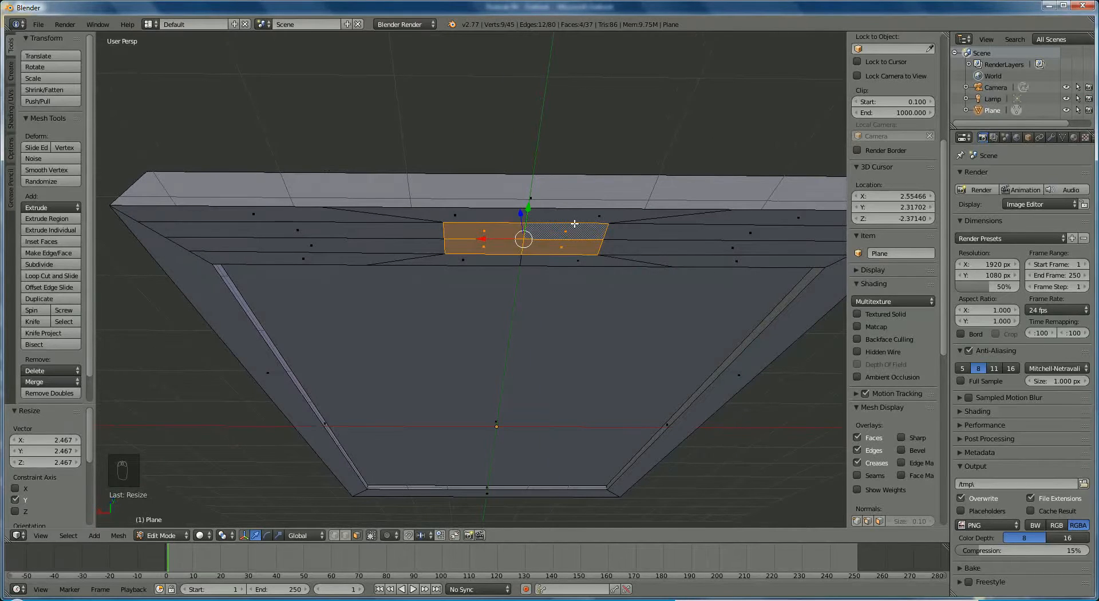
{"action": "key", "text": "e"}
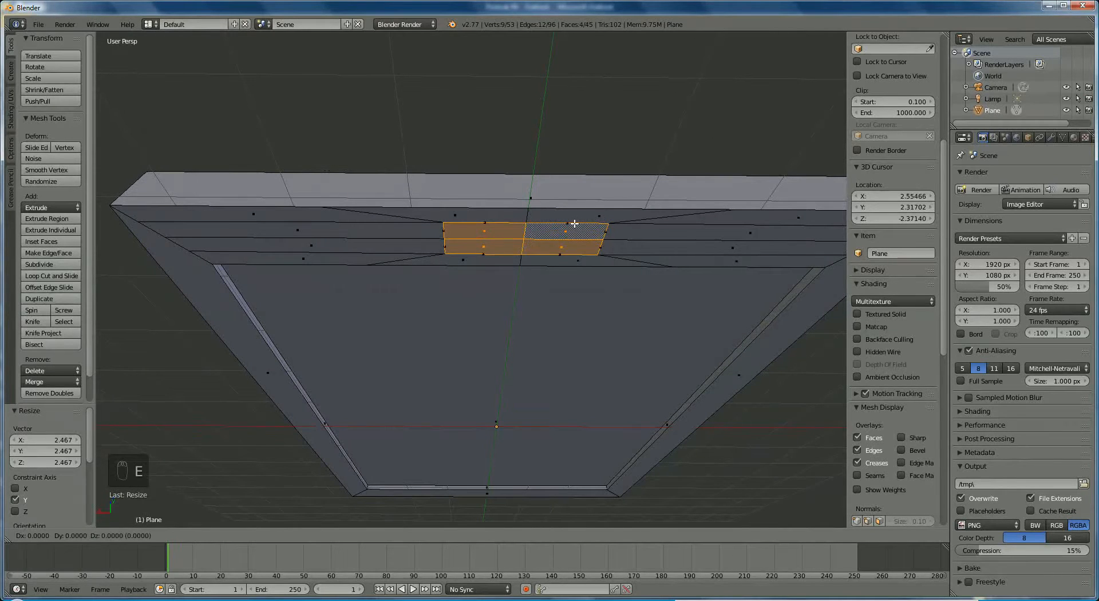
{"action": "key", "text": "z"}
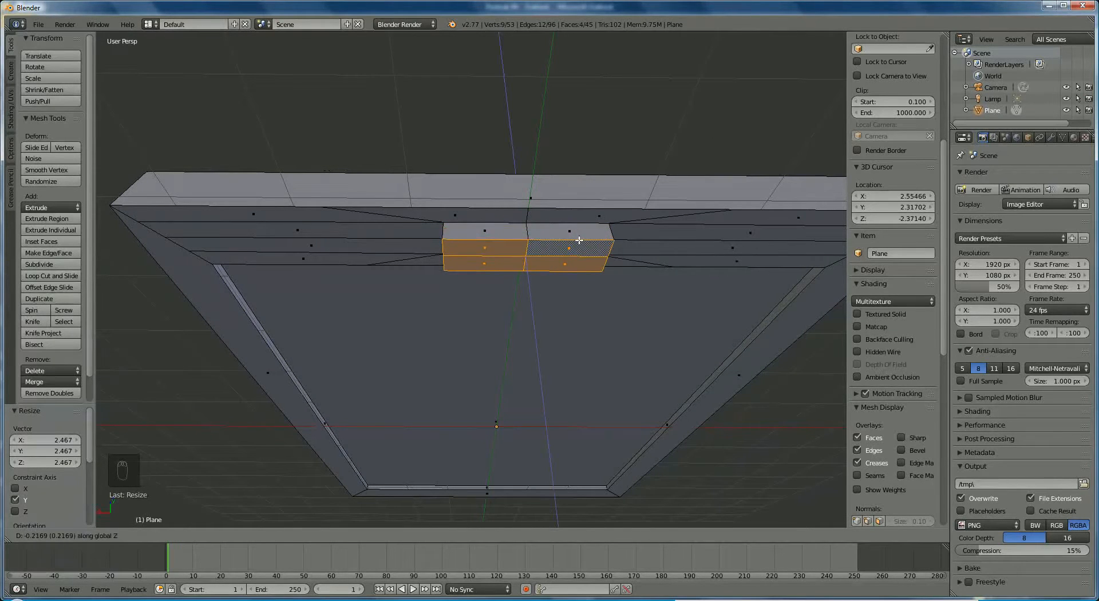
{"action": "left_click", "coordinate": [579, 240]}
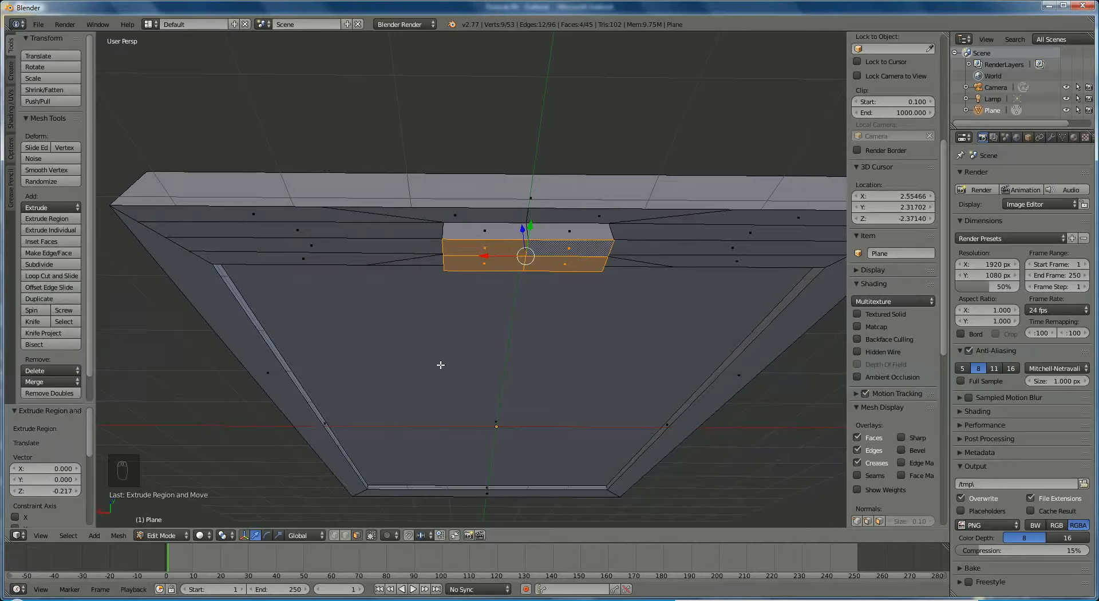
Add all the side faces of the raised block to the selection, including both ends
{"action": "left_click", "coordinate": [483, 229], "text": "shift"}
{"action": "middle_click_drag", "start_coordinate": [512, 282], "coordinate": [468, 184]}
{"action": "right_click", "coordinate": [482, 178], "text": "shift"}
{"action": "right_click", "coordinate": [511, 175], "text": "shift"}
{"action": "right_click", "coordinate": [390, 201], "text": "shift"}
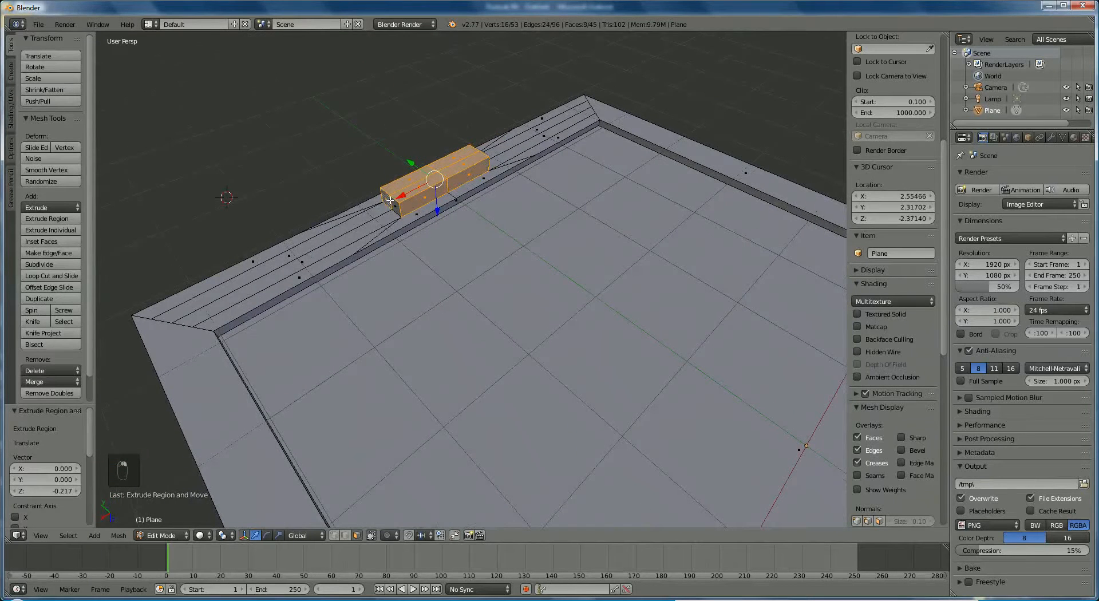
{"action": "right_click", "coordinate": [392, 204], "text": "shift"}
{"action": "middle_click_drag", "start_coordinate": [500, 175], "coordinate": [322, 159]}
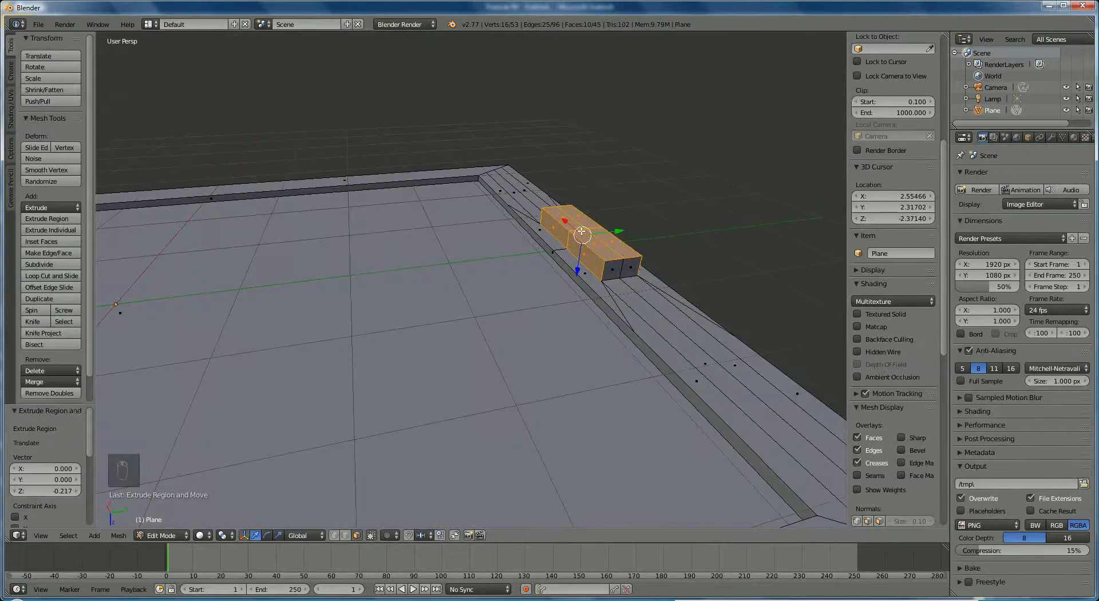
{"action": "right_click", "coordinate": [631, 265], "text": "shift"}
{"action": "right_click", "coordinate": [611, 269], "text": "shift"}
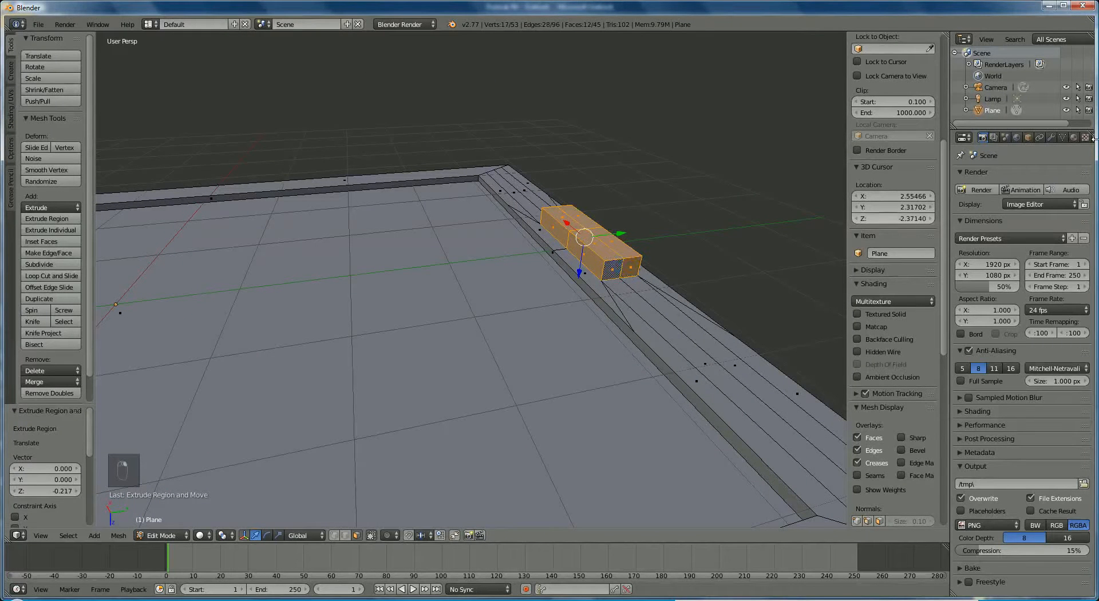
Add a new material to the slab and name it black
{"action": "left_click", "coordinate": [1073, 138]}
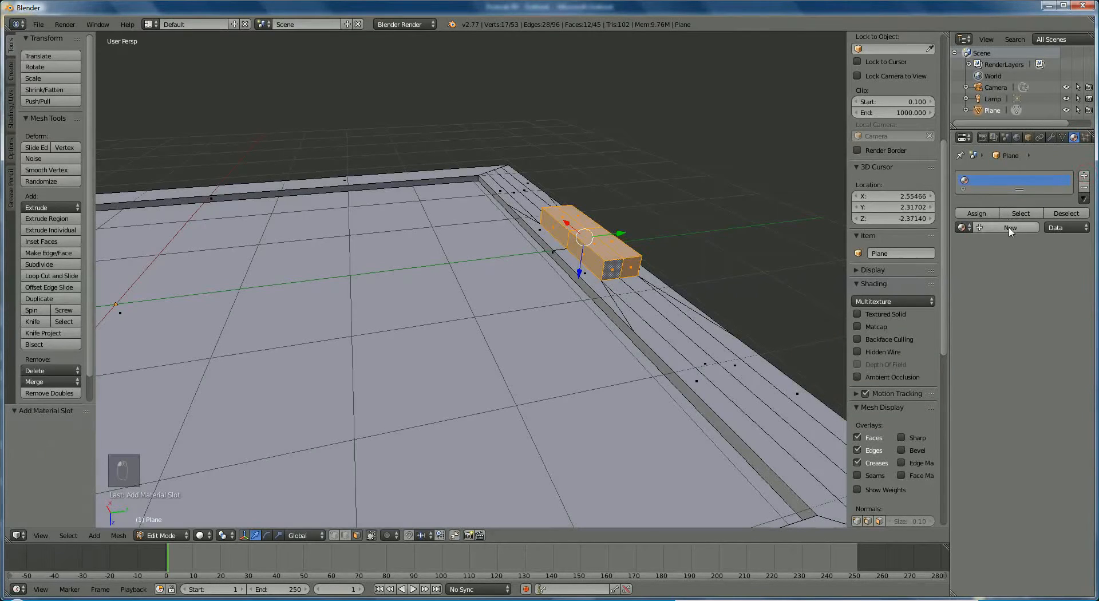
{"action": "left_click", "coordinate": [1010, 227]}
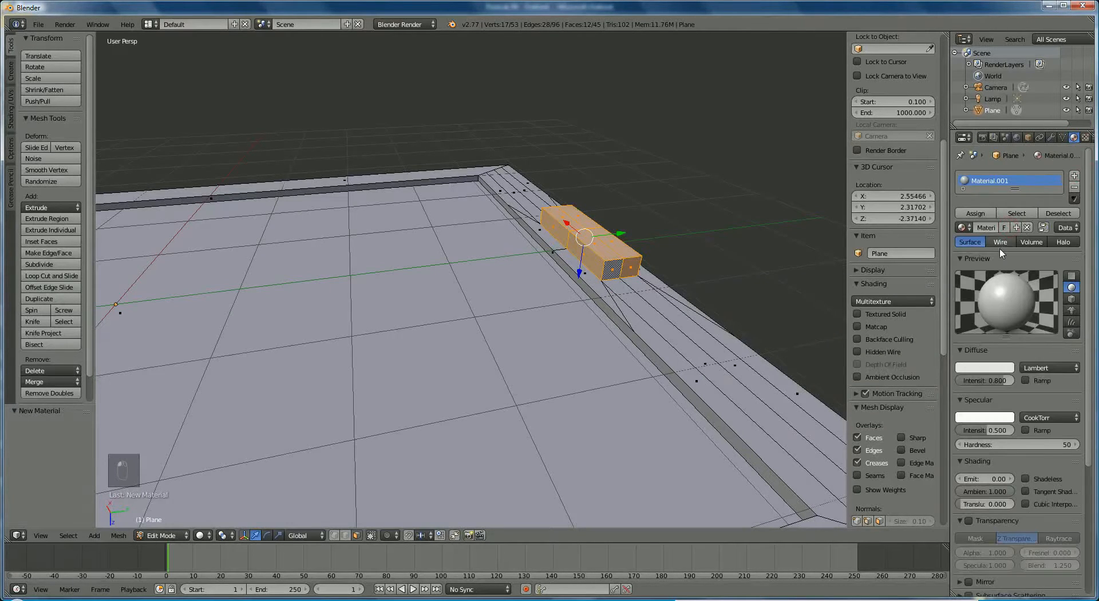
{"action": "left_click", "coordinate": [979, 226]}
{"action": "key", "text": "BackSpace"}
{"action": "type", "text": "black"}
{"action": "key", "text": "Return"}
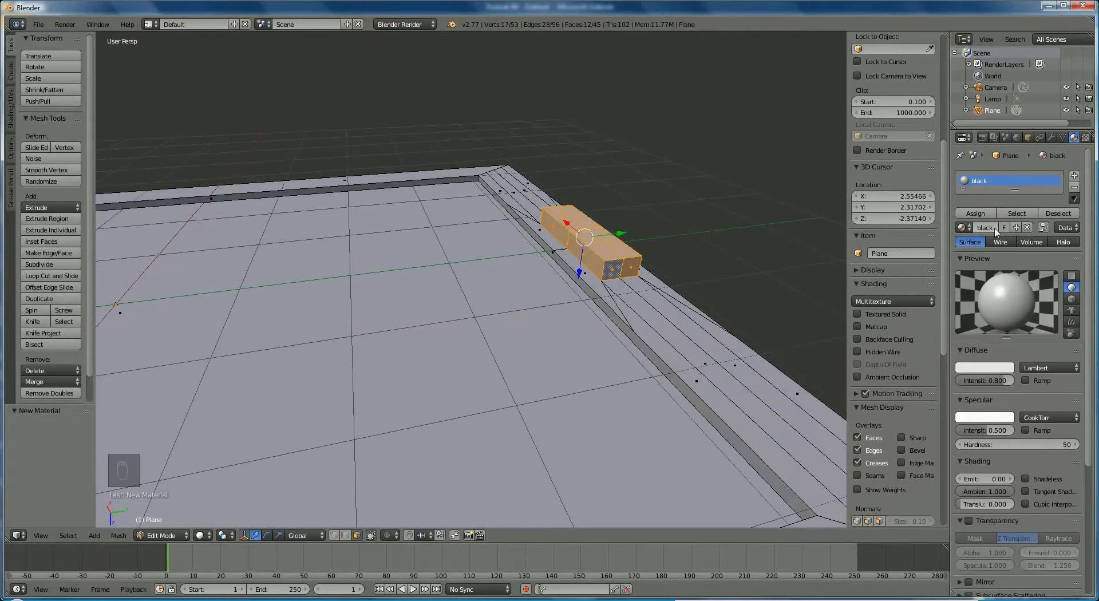
Rename the material as bown
{"action": "key", "text": "Delete"}
{"action": "key", "text": "Delete"}
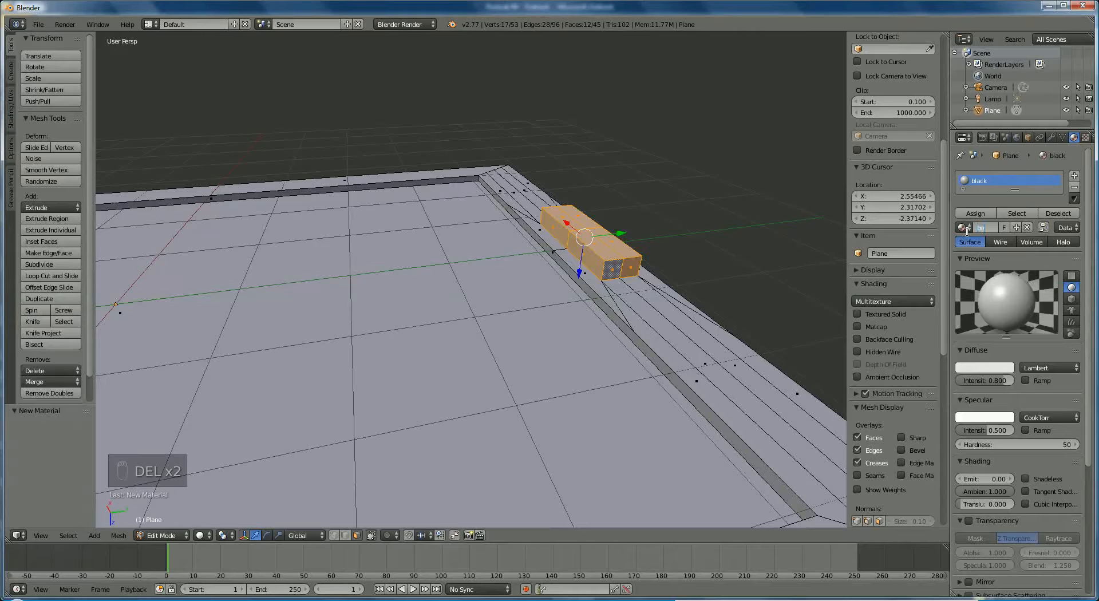
{"action": "key", "text": "Return"}
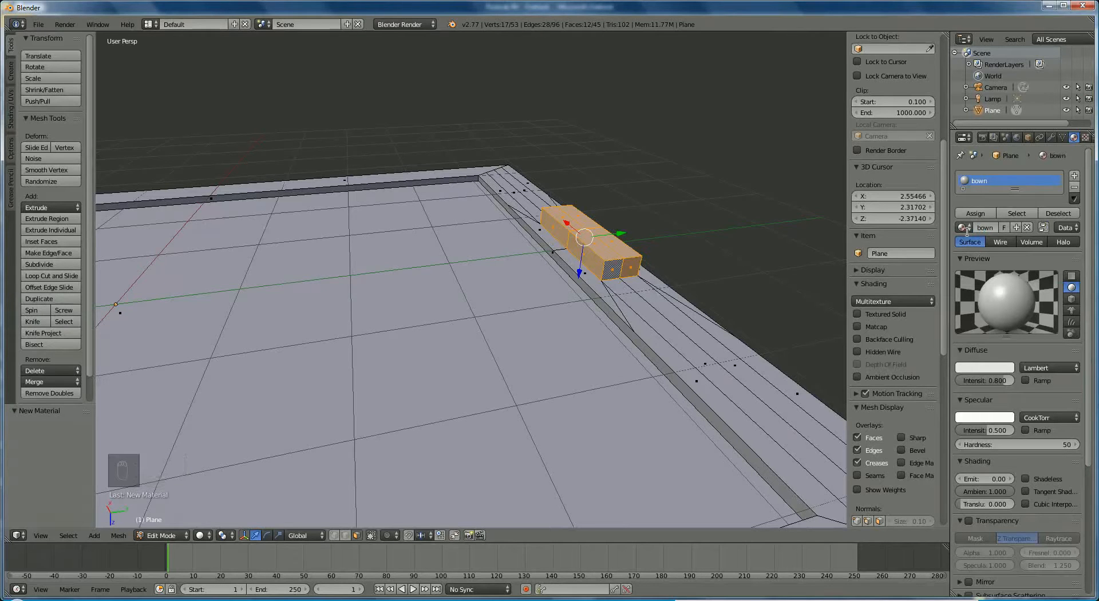
Correct the material's name to brown and give it a light tan diffuse colour
{"action": "left_click", "coordinate": [983, 232]}
{"action": "left_click", "coordinate": [981, 229]}
{"action": "type", "text": "r"}
{"action": "key", "text": "Return"}
{"action": "left_click", "coordinate": [984, 368]}
{"action": "left_click", "coordinate": [948, 273]}
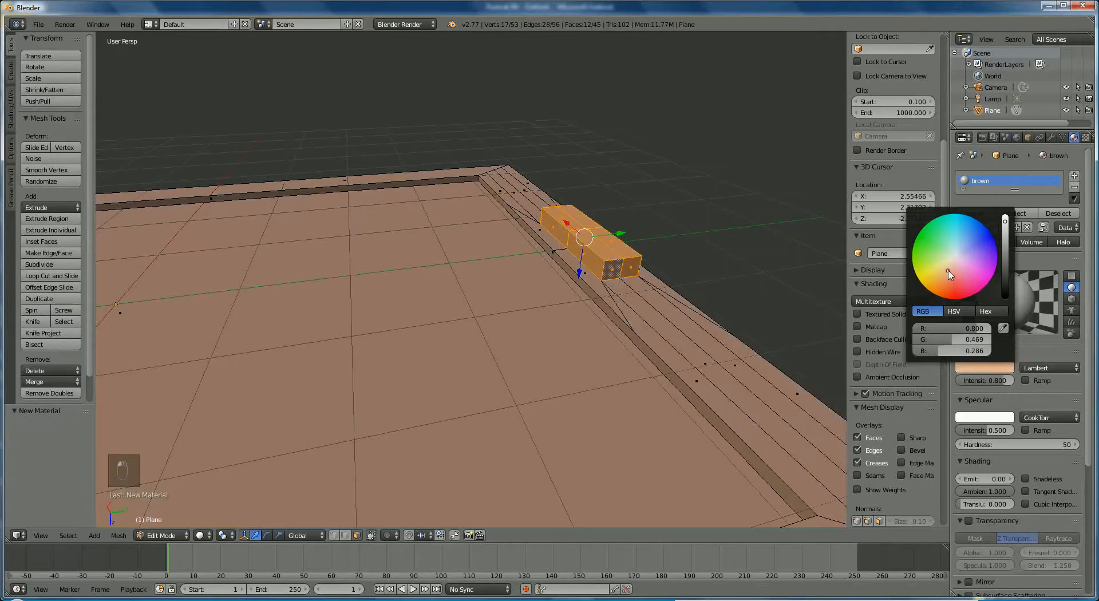
{"action": "left_click_drag", "start_coordinate": [944, 271], "coordinate": [943, 267]}
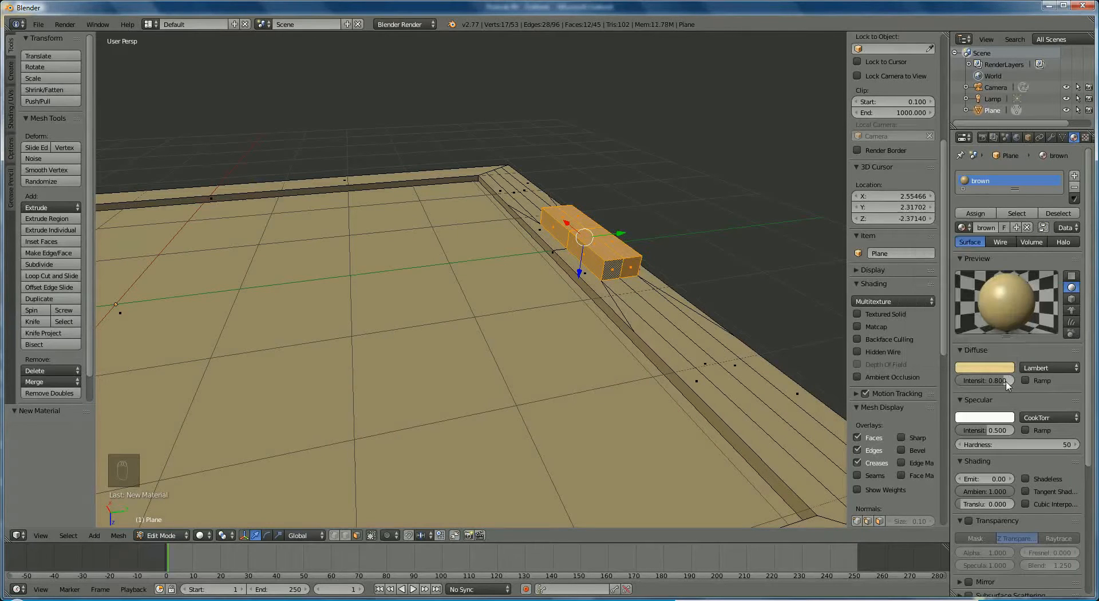
Set the brown material's diffuse intensity to 1.000 and specular intensity to 0.079, and assign it to the selected faces
{"action": "left_click_drag", "start_coordinate": [1007, 381], "coordinate": [1031, 380]}
{"action": "left_click_drag", "start_coordinate": [981, 430], "coordinate": [959, 435]}
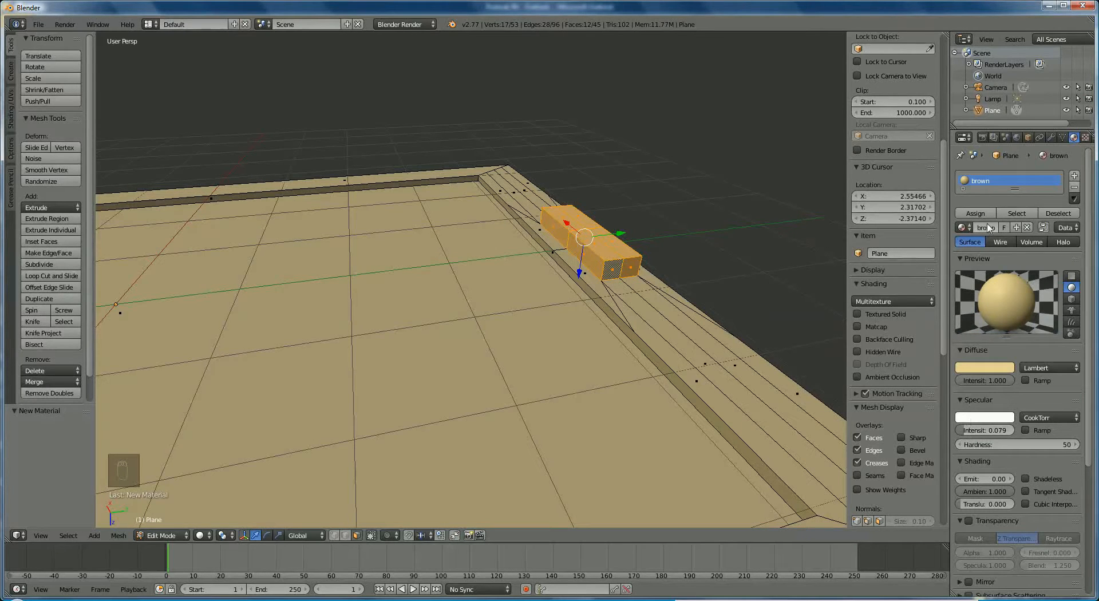
{"action": "left_click", "coordinate": [982, 212]}
Add a second material to the slab and name it black
{"action": "left_click", "coordinate": [1074, 177]}
{"action": "left_click", "coordinate": [1002, 253]}
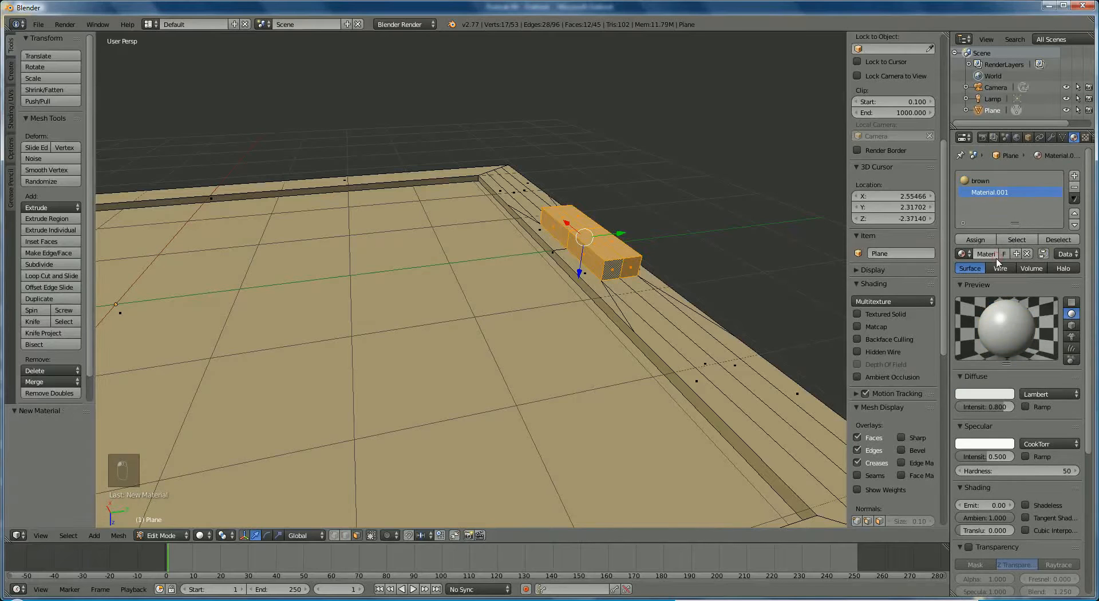
{"action": "left_click", "coordinate": [991, 253]}
{"action": "type", "text": "black"}
{"action": "key", "text": "Return"}
Give black a 0.008 RGB diffuse colour, diffuse intensity 1.000 and specular intensity 0.000, and assign it to the raised block
{"action": "left_click", "coordinate": [996, 393]}
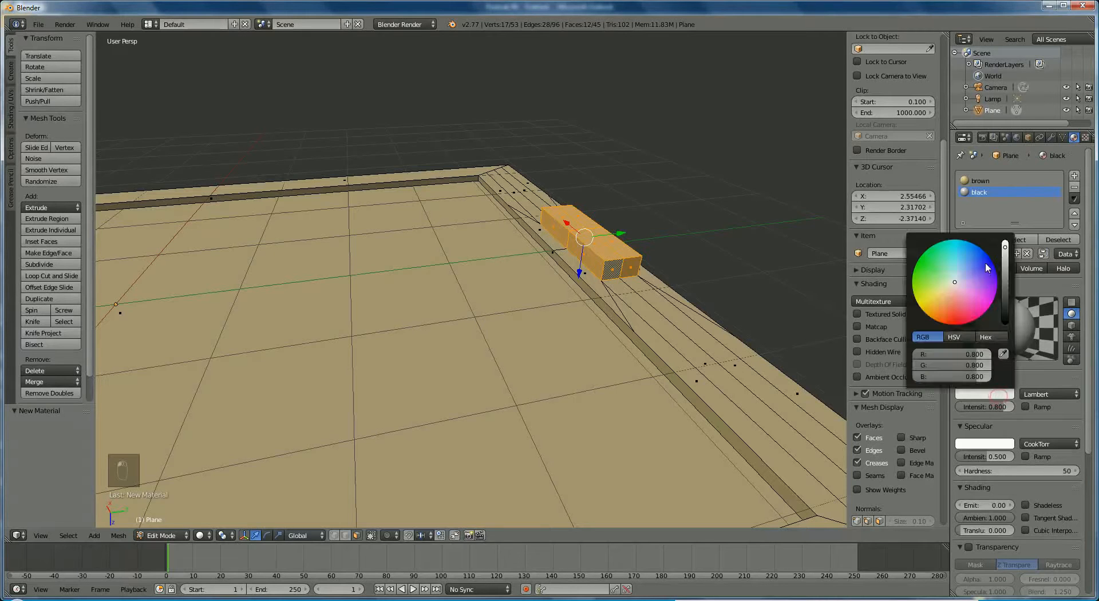
{"action": "left_click_drag", "start_coordinate": [1007, 260], "coordinate": [1016, 319]}
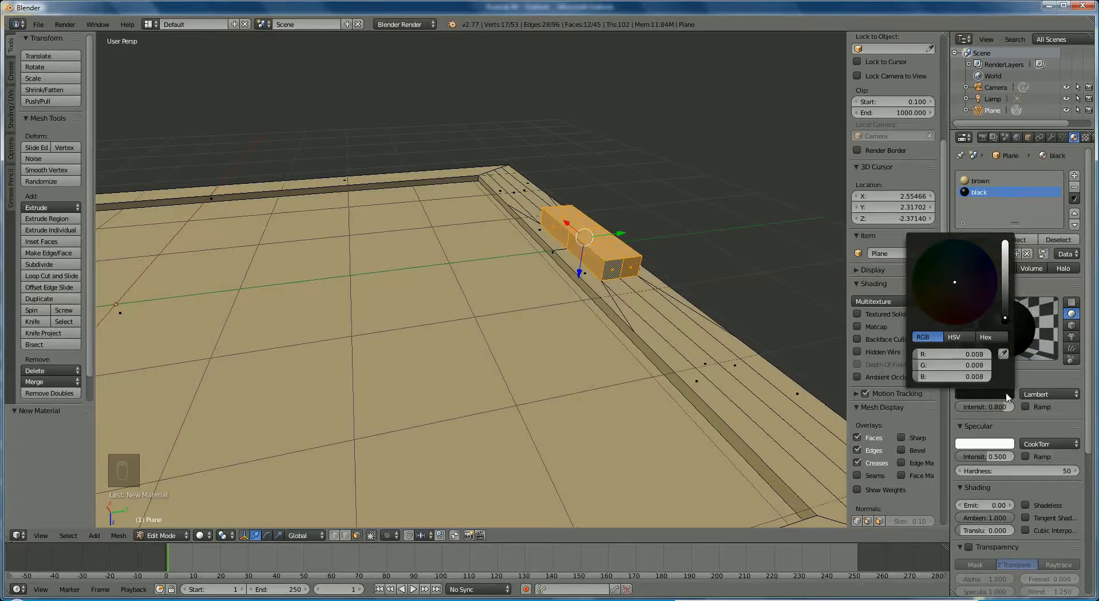
{"action": "left_click_drag", "start_coordinate": [1007, 407], "coordinate": [1030, 409]}
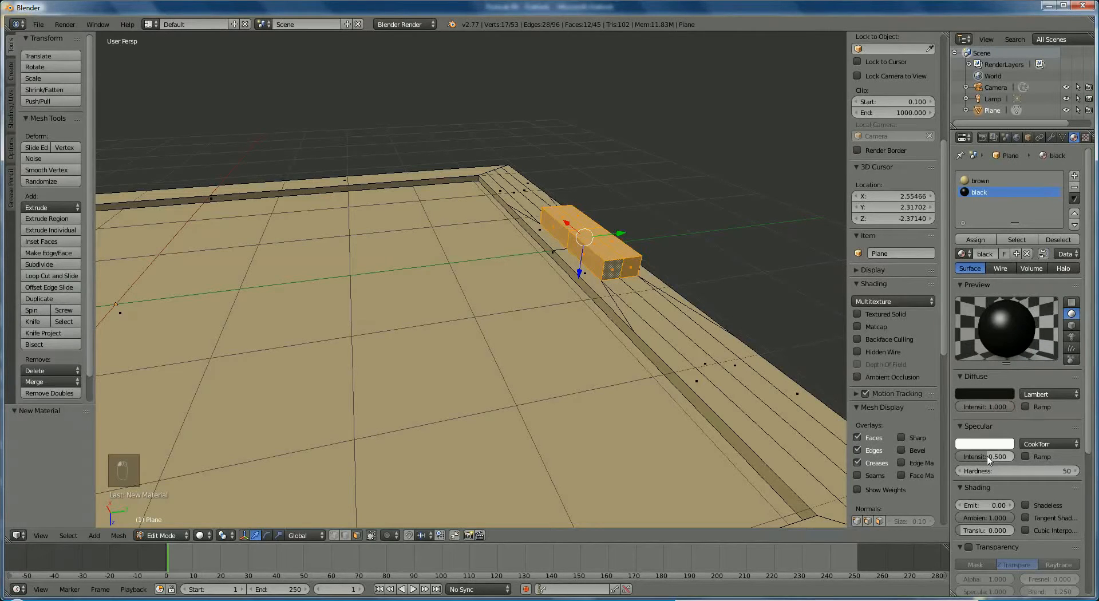
{"action": "left_click_drag", "start_coordinate": [989, 458], "coordinate": [881, 465]}
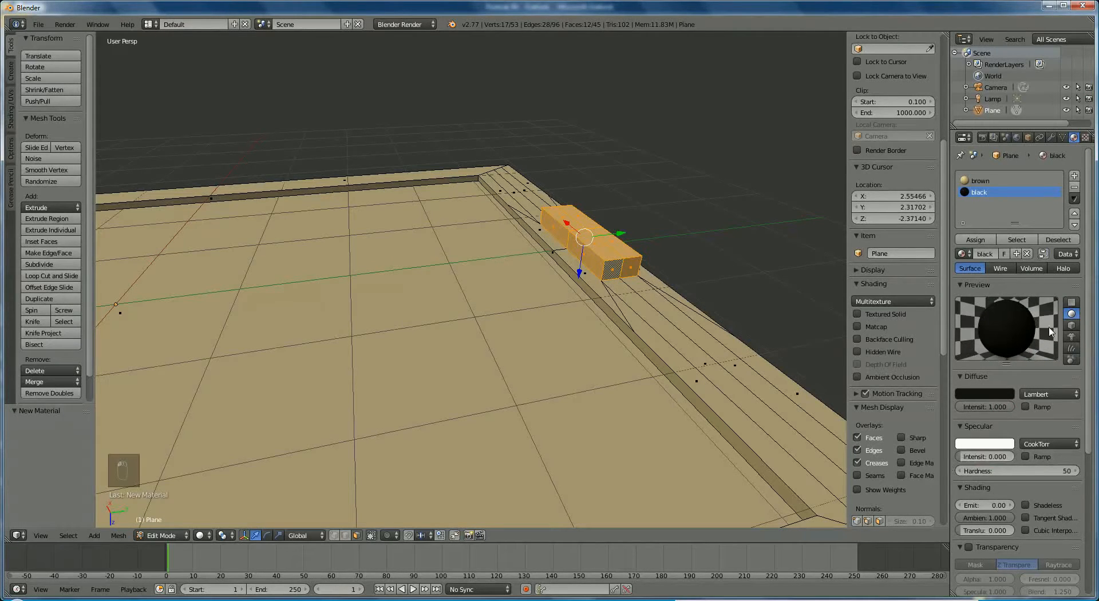
{"action": "left_click", "coordinate": [975, 239]}
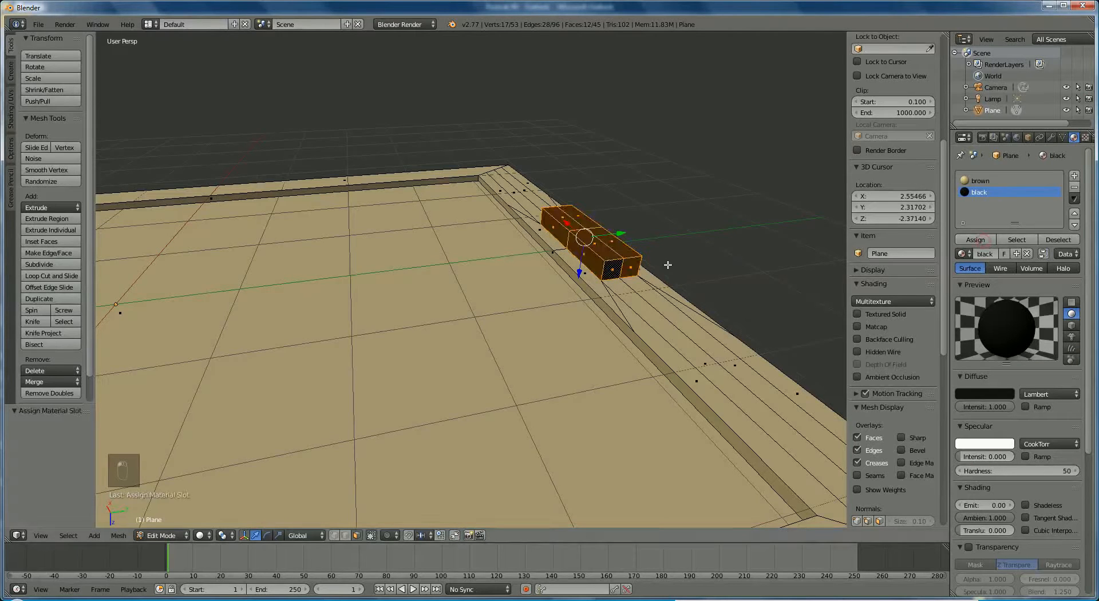
Select the recessed panel face beside the block and add a third material named cream
{"action": "right_click", "coordinate": [489, 331]}
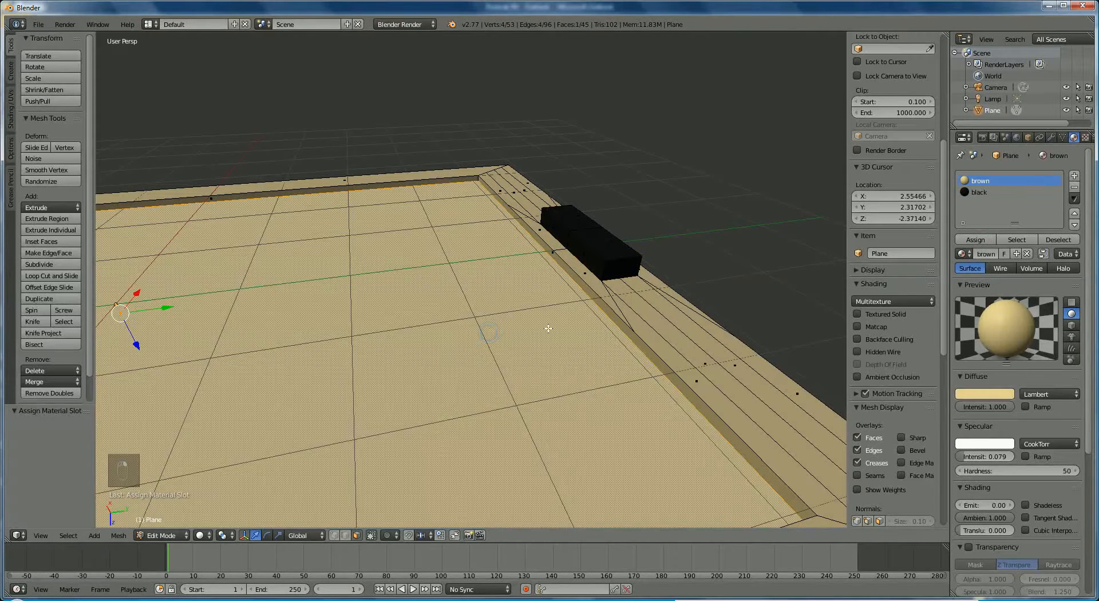
{"action": "left_click", "coordinate": [1074, 175]}
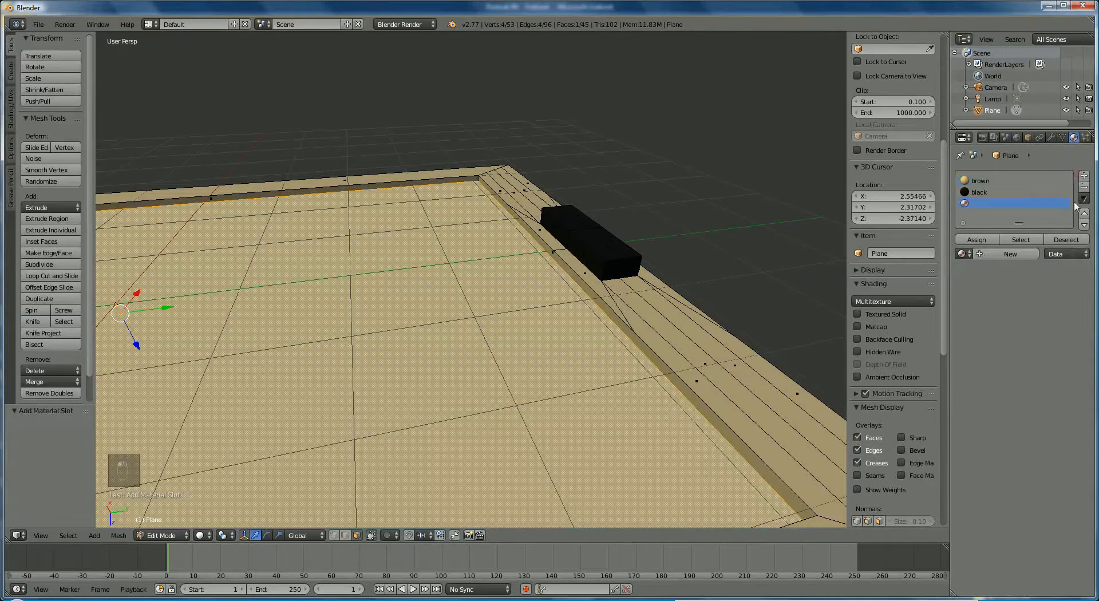
{"action": "left_click", "coordinate": [1014, 257]}
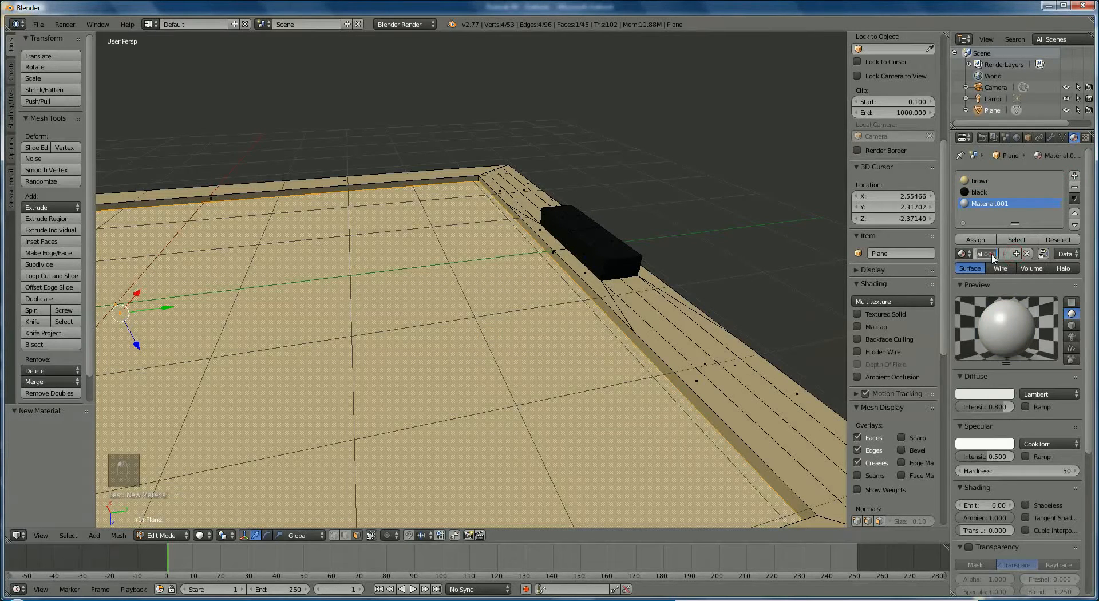
{"action": "type", "text": "cream"}
{"action": "key", "text": "Return"}
Give the cream material a pale beige diffuse colour, diffuse intensity 1.000 and specular intensity 0.000
{"action": "left_click", "coordinate": [989, 394]}
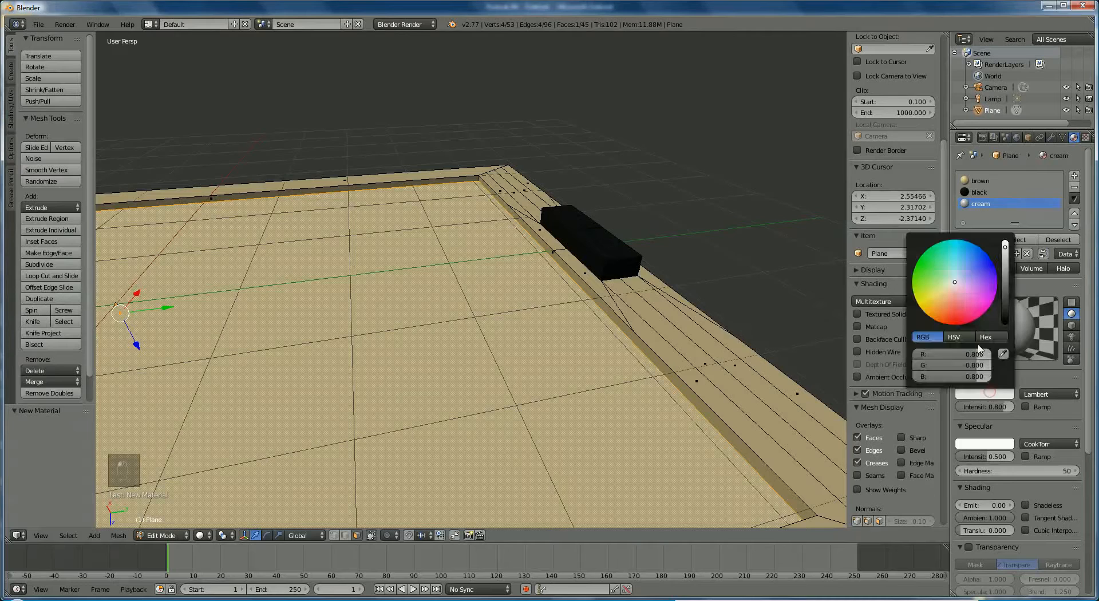
{"action": "left_click", "coordinate": [954, 295]}
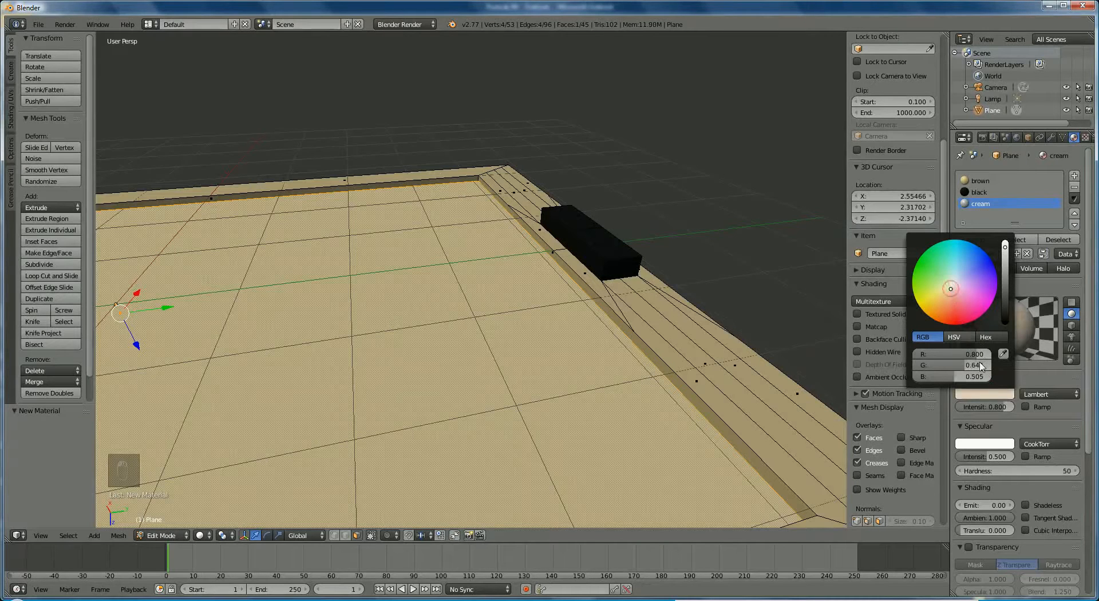
{"action": "mouse_move", "coordinate": [1000, 412]}
{"action": "left_mouse_down"}
{"action": "mouse_move", "coordinate": [959, 412]}
{"action": "mouse_move", "coordinate": [1013, 411]}
{"action": "left_mouse_up"}
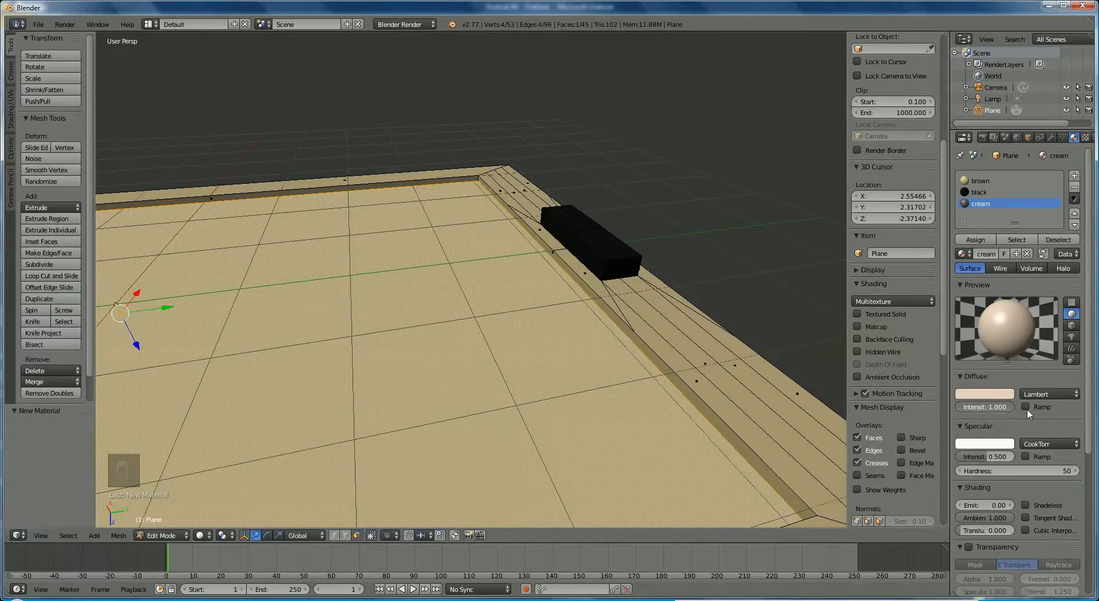
{"action": "left_click_drag", "start_coordinate": [989, 455], "coordinate": [959, 456]}
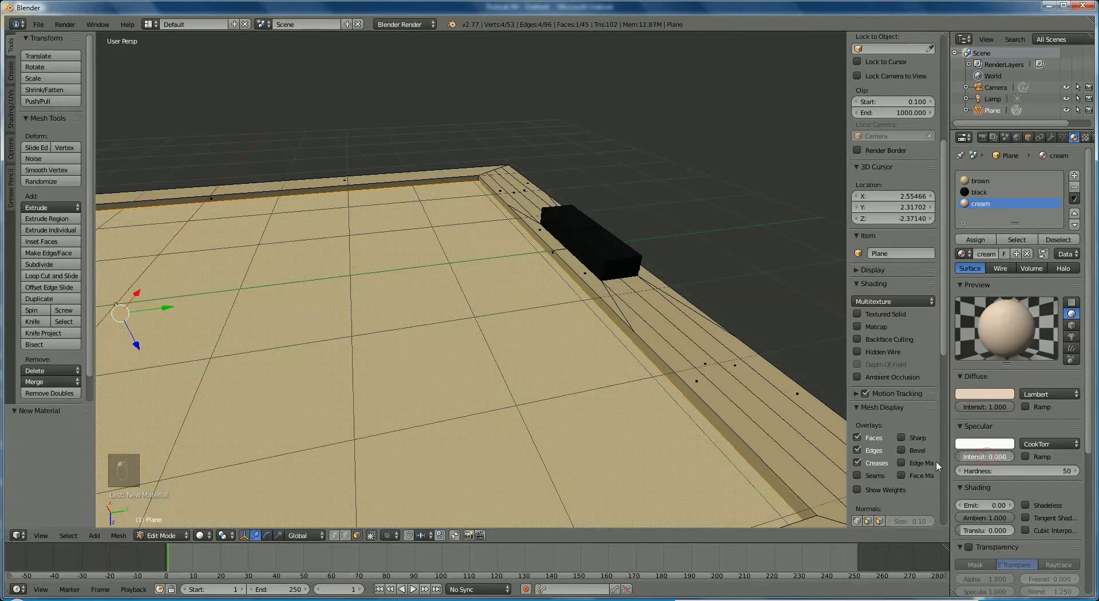
Assign the cream material to the selected recessed panel face
{"action": "left_click", "coordinate": [999, 181]}
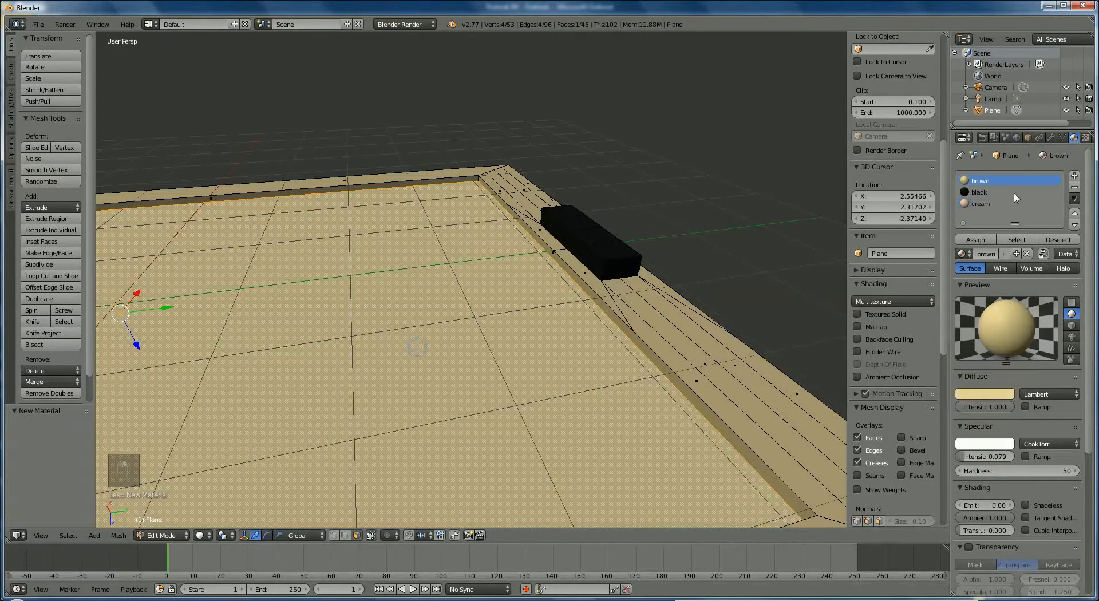
{"action": "left_click", "coordinate": [982, 204]}
{"action": "left_click", "coordinate": [975, 239]}
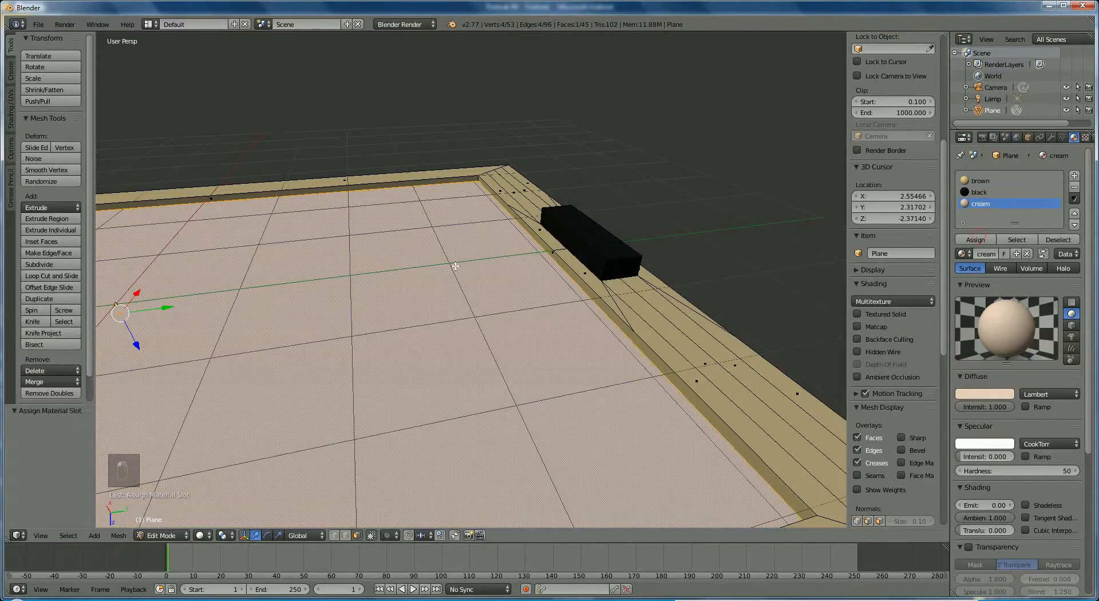
Select the recessed panel face on the opposite side of the slab and add a fourth material named white
{"action": "middle_click_drag", "start_coordinate": [467, 258], "coordinate": [337, 98]}
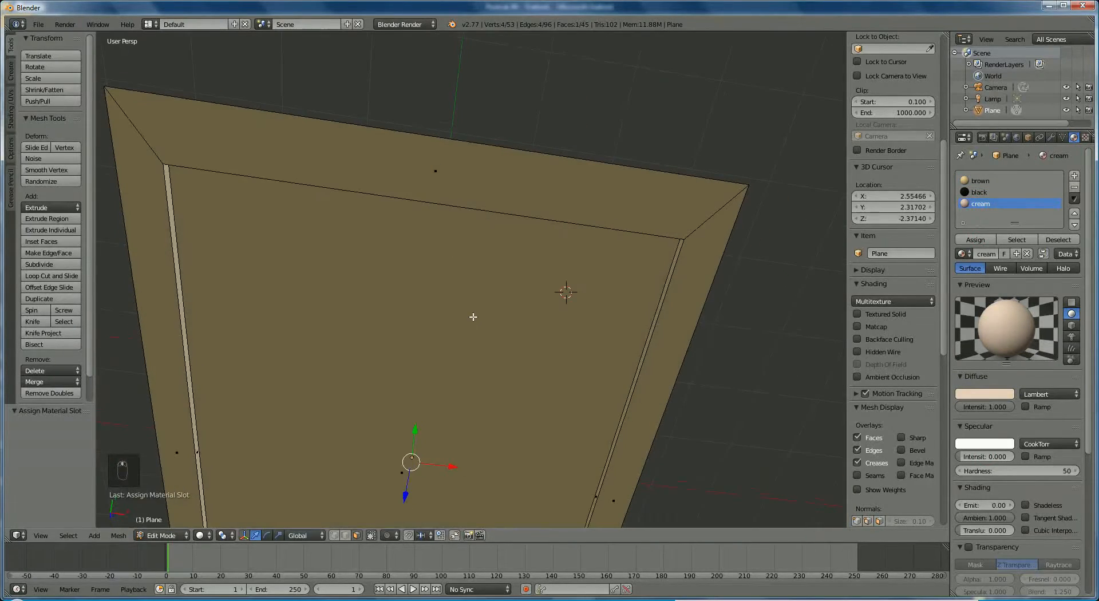
{"action": "right_click", "coordinate": [476, 317]}
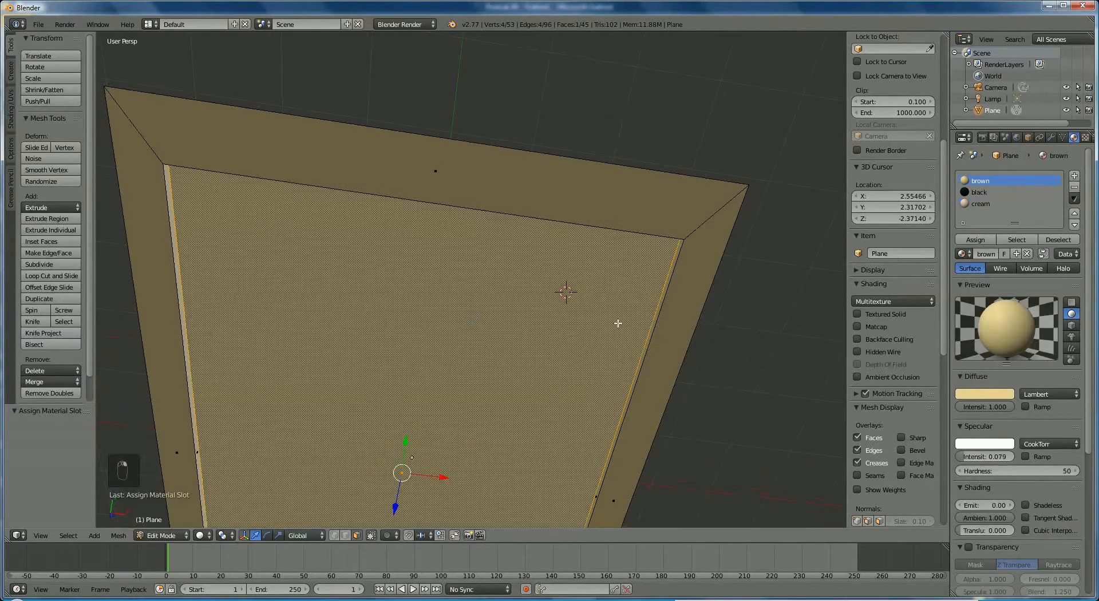
{"action": "left_click", "coordinate": [1074, 177]}
{"action": "left_click", "coordinate": [995, 254]}
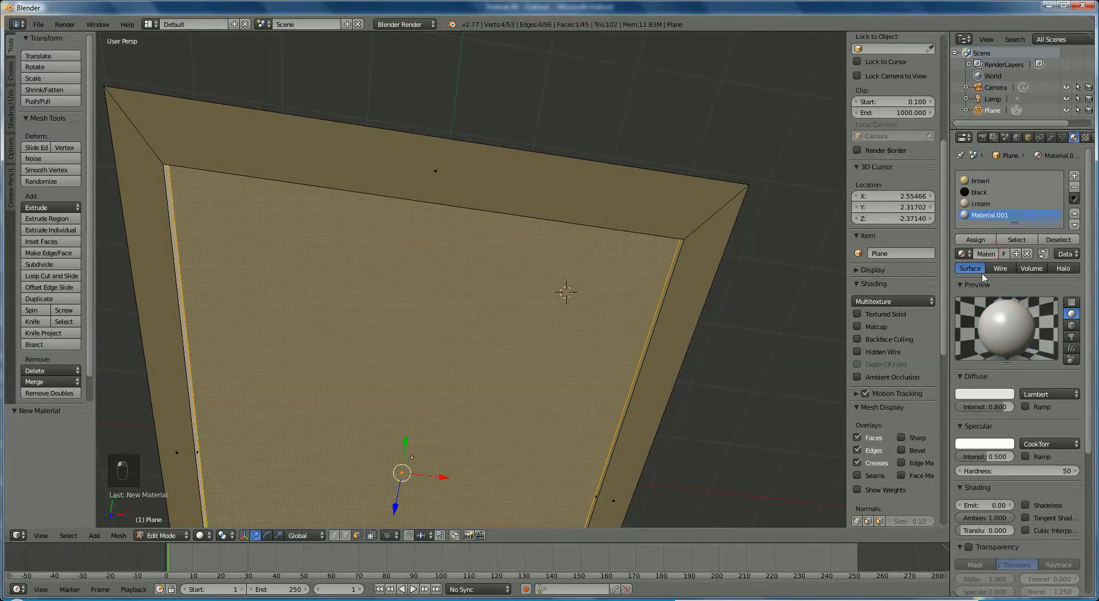
{"action": "left_click", "coordinate": [979, 254]}
Set the white material's diffuse intensity to 1.000 and specular intensity to 0.000, and assign it to the selected panel
{"action": "left_click", "coordinate": [1008, 405]}
{"action": "left_click_drag", "start_coordinate": [1005, 407], "coordinate": [1035, 412]}
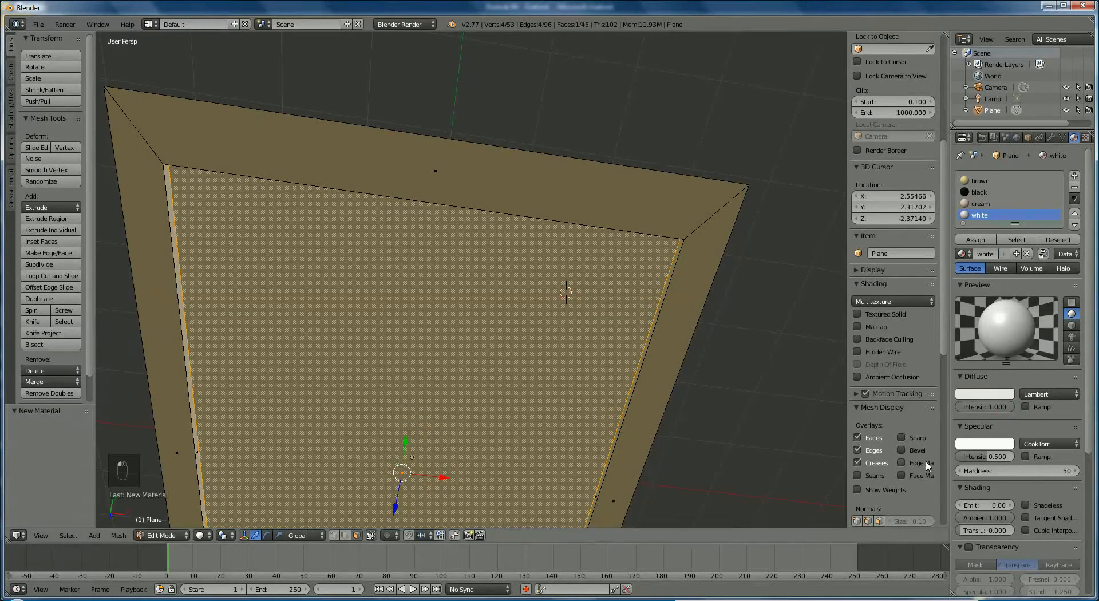
{"action": "left_click_drag", "start_coordinate": [985, 458], "coordinate": [943, 457]}
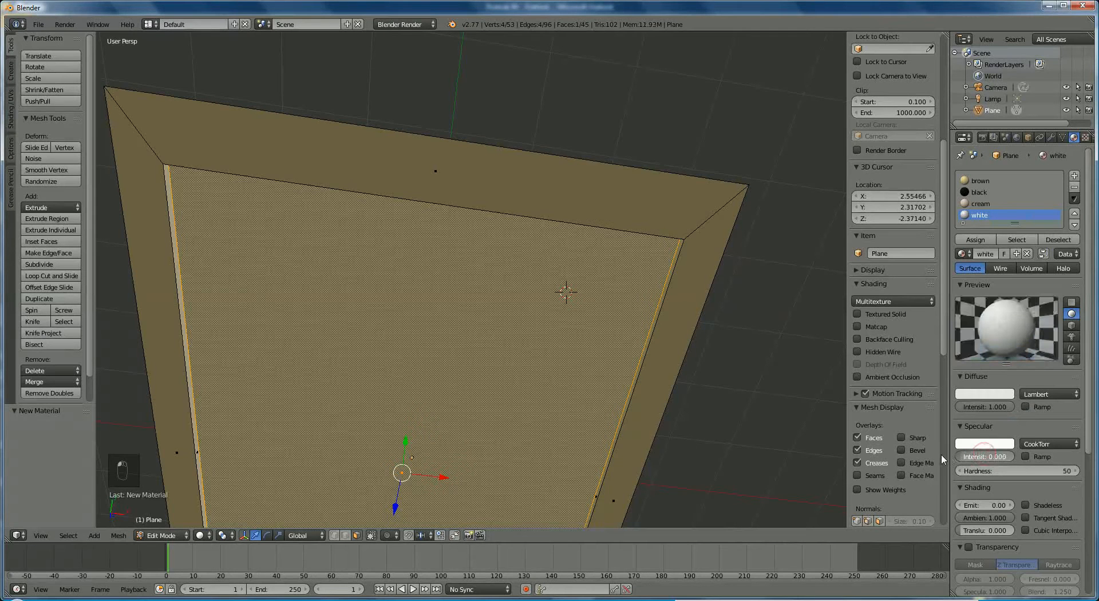
{"action": "left_click", "coordinate": [975, 239]}
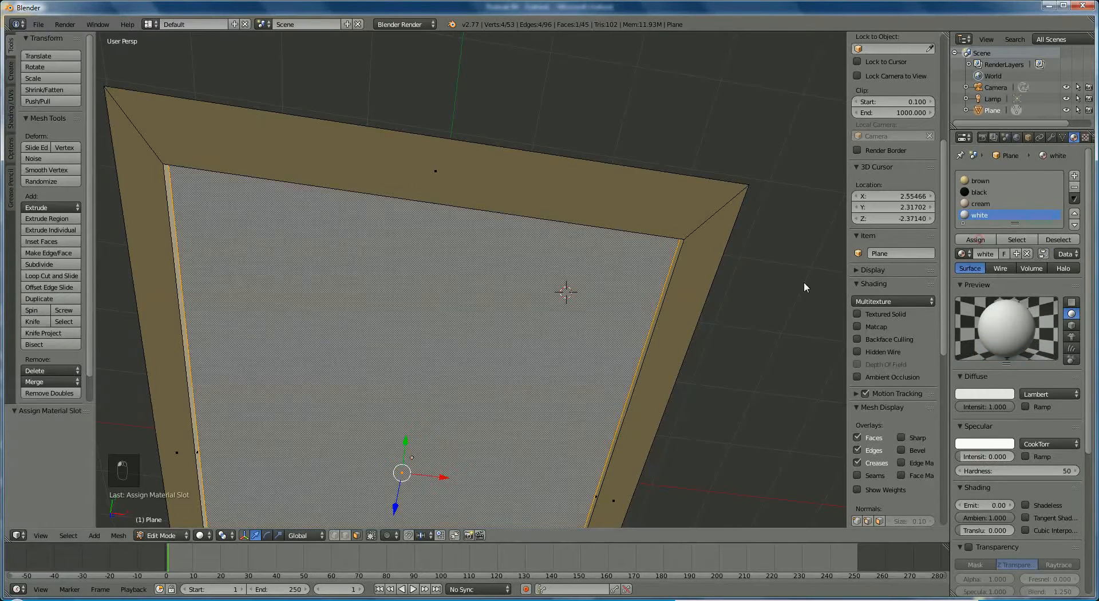
Switch the slab to Object Mode and add a Bezier curve to the scene
{"action": "scroll", "coordinate": [585, 299], "scroll_direction": "down", "scroll_amount": 5}
{"action": "middle_click_drag", "start_coordinate": [572, 294], "coordinate": [291, 108]}
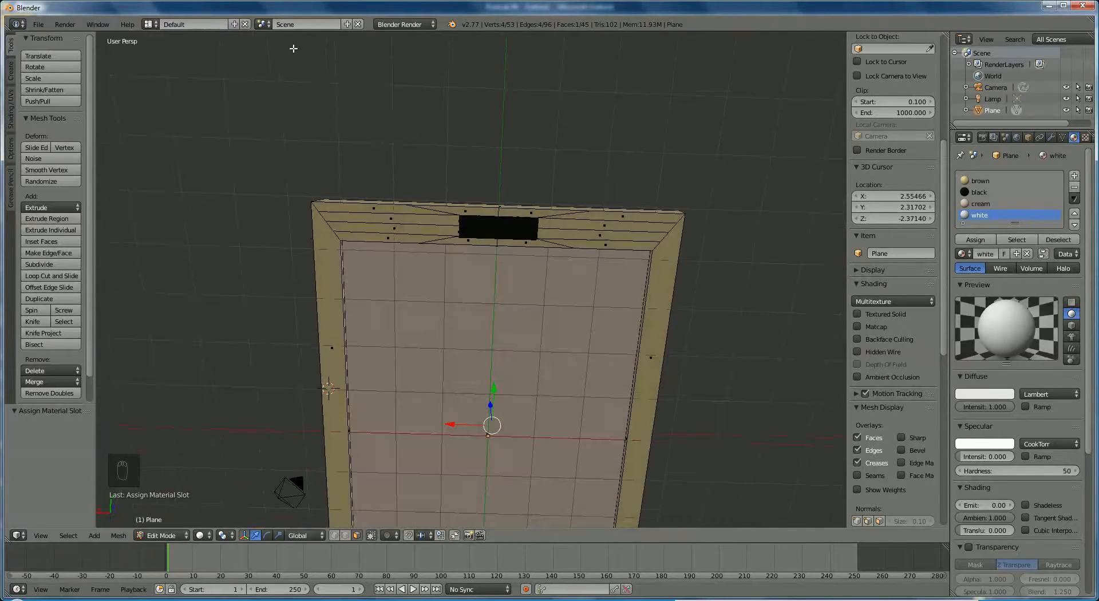
{"action": "middle_click_drag", "start_coordinate": [538, 192], "coordinate": [635, 342], "text": "shift"}
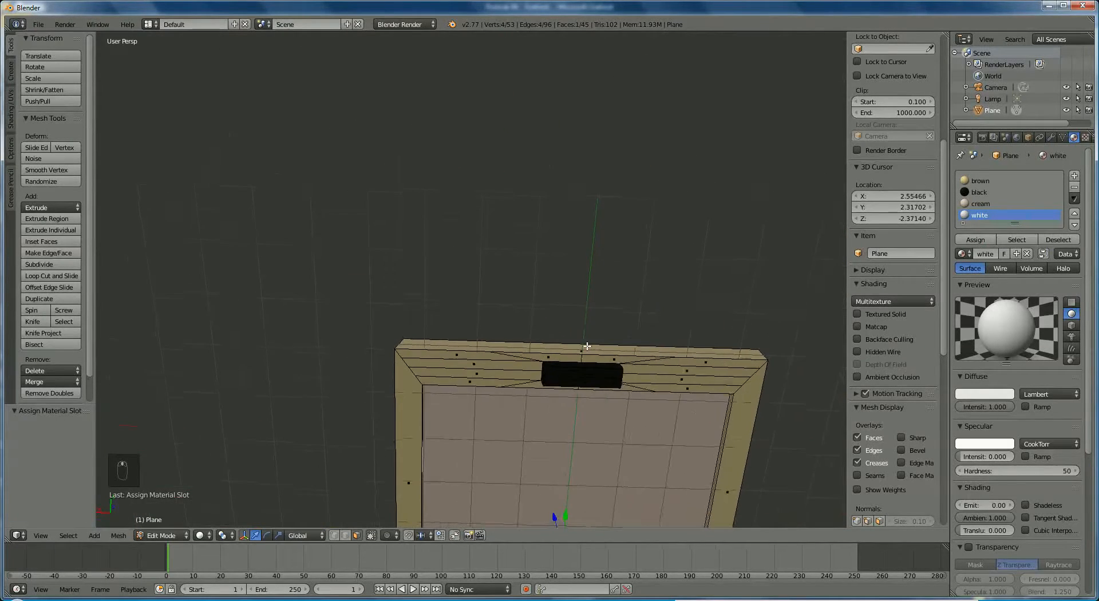
{"action": "scroll", "coordinate": [635, 342], "scroll_direction": "up", "scroll_amount": 3}
{"action": "middle_click_drag", "start_coordinate": [553, 289], "coordinate": [451, 203], "text": "shift"}
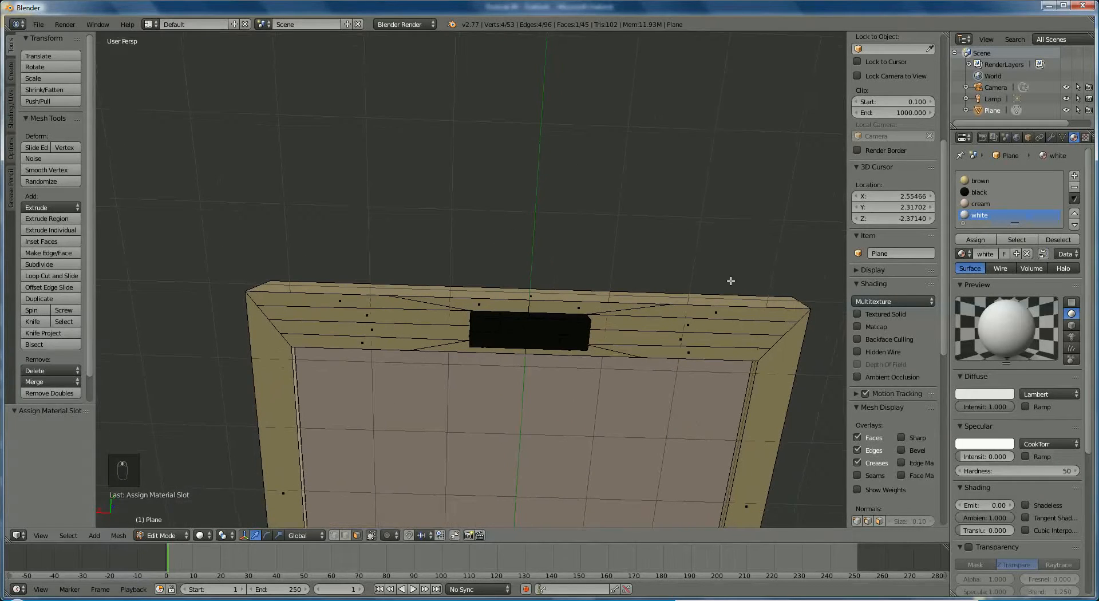
{"action": "middle_click_drag", "start_coordinate": [731, 280], "coordinate": [675, 248]}
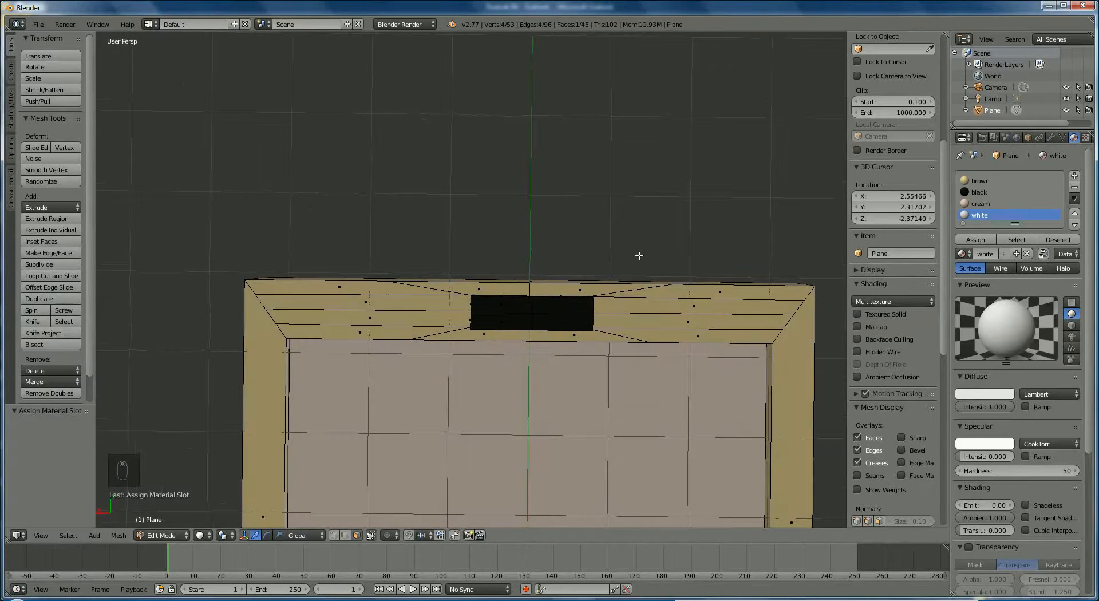
{"action": "left_click", "coordinate": [152, 536]}
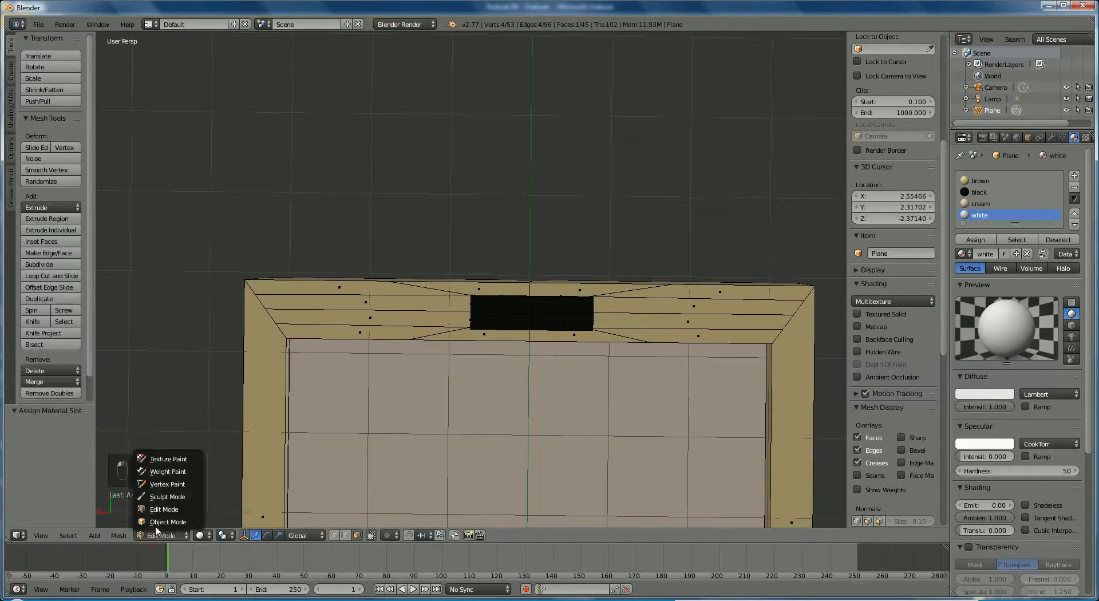
{"action": "left_click", "coordinate": [156, 521]}
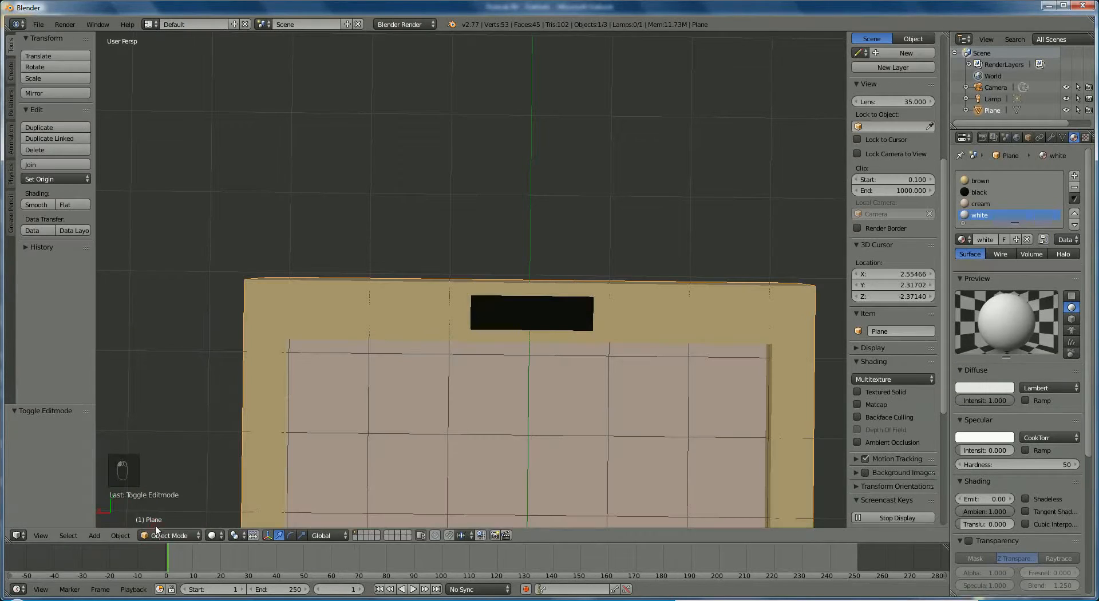
{"action": "left_click", "coordinate": [94, 535]}
{"action": "mouse_move", "coordinate": [107, 525]}
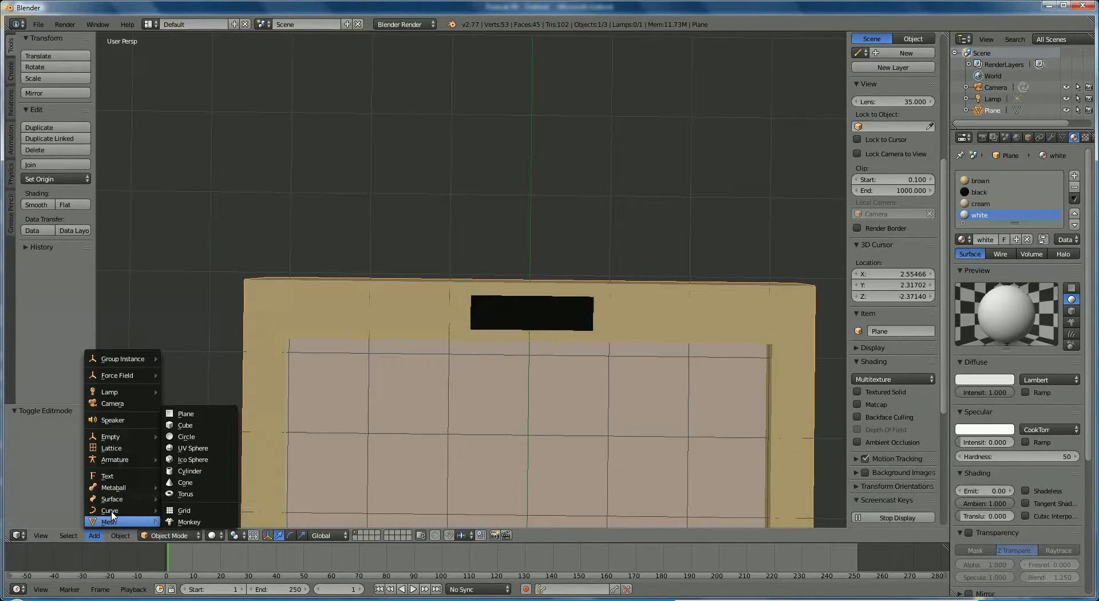
{"action": "left_click", "coordinate": [187, 510]}
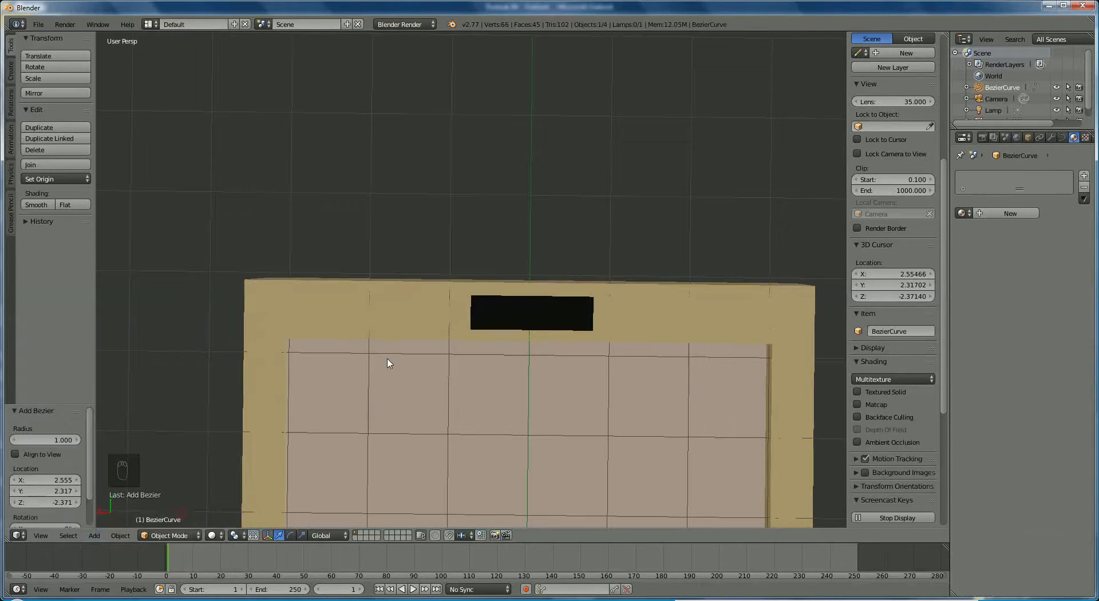
Move the Bezier curve about 3.194 along Y and -2.461 along X, centring it beyond the slab's edge near the black block
{"action": "scroll", "coordinate": [598, 190], "scroll_direction": "down", "scroll_amount": 4}
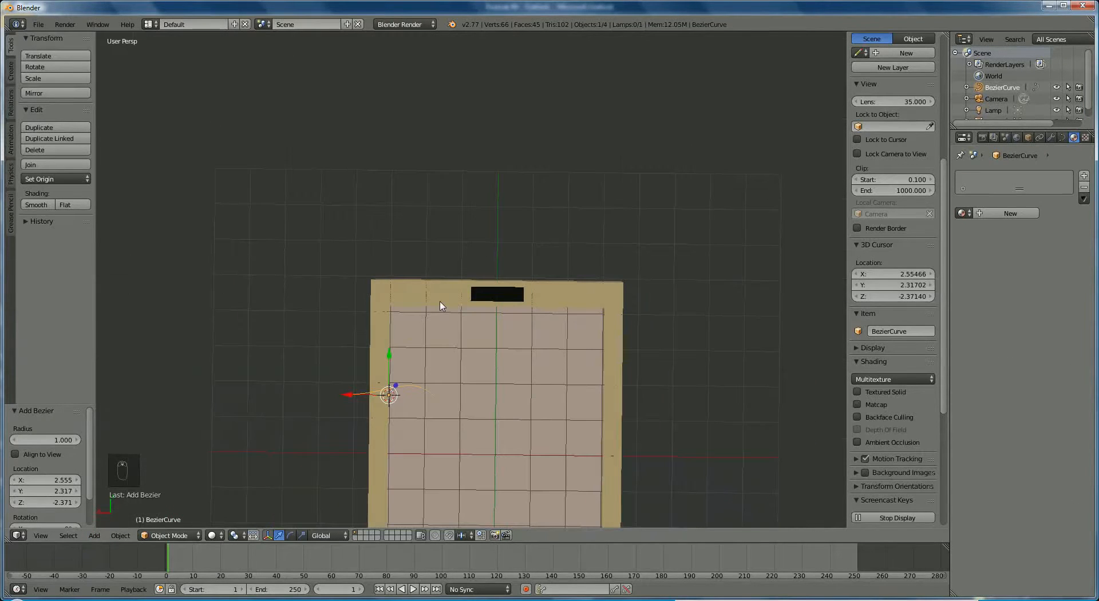
{"action": "key", "text": "g"}
{"action": "key", "text": "y"}
{"action": "left_click", "coordinate": [399, 211]}
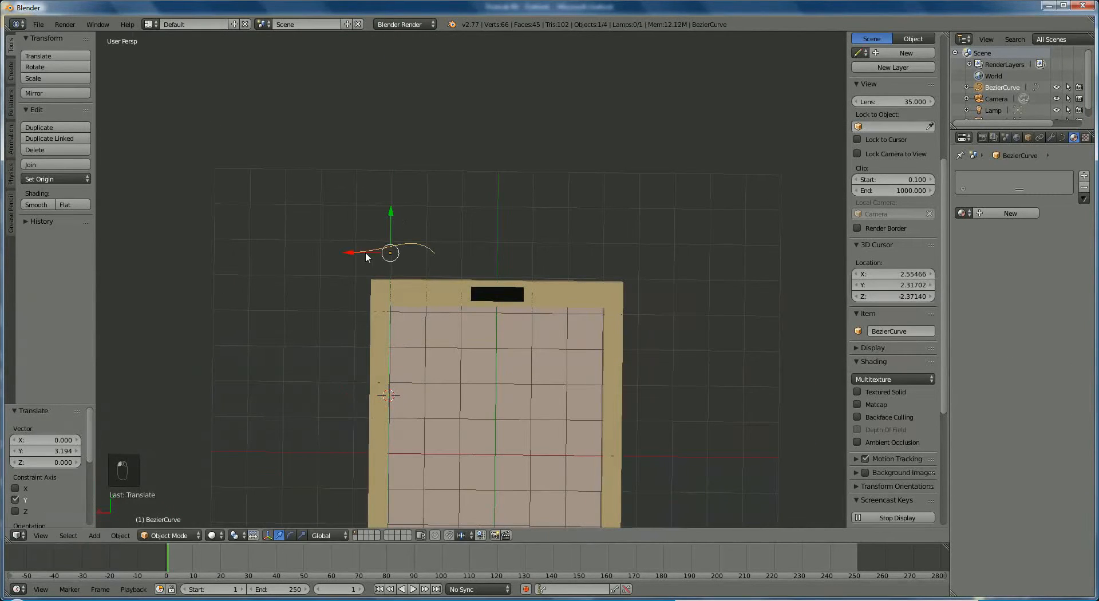
{"action": "key", "text": "g"}
{"action": "key", "text": "x"}
{"action": "left_click", "coordinate": [458, 264]}
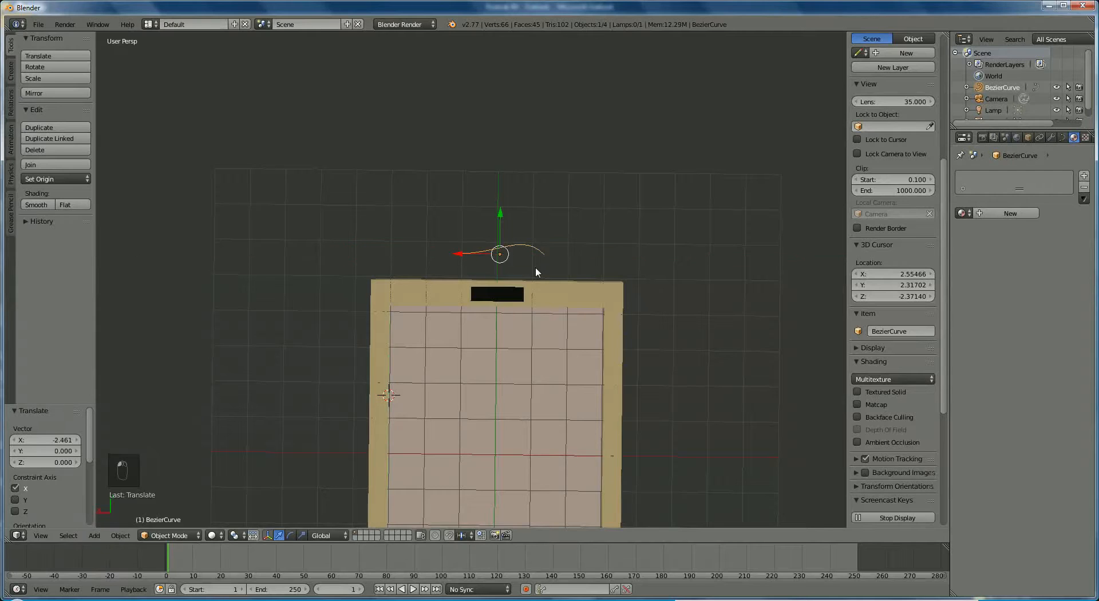
Make the Bezier curve 2D and move it about 0.307 along X, towards the centre of the block
{"action": "scroll", "coordinate": [534, 266], "scroll_direction": "up", "scroll_amount": 4}
{"action": "scroll", "coordinate": [535, 266], "scroll_direction": "up", "scroll_amount": 1}
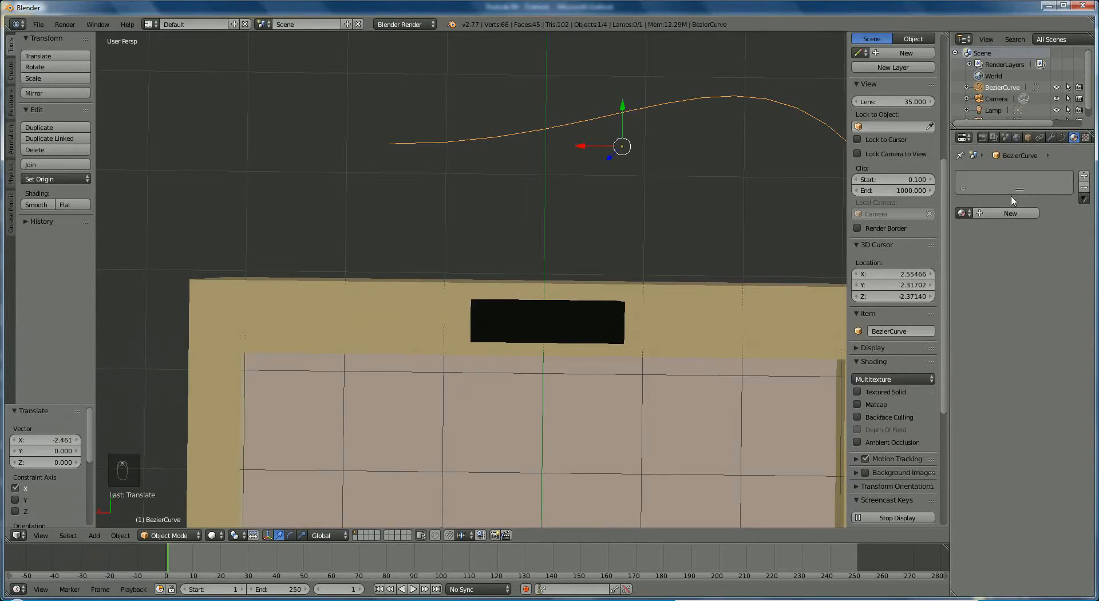
{"action": "left_click", "coordinate": [1062, 137]}
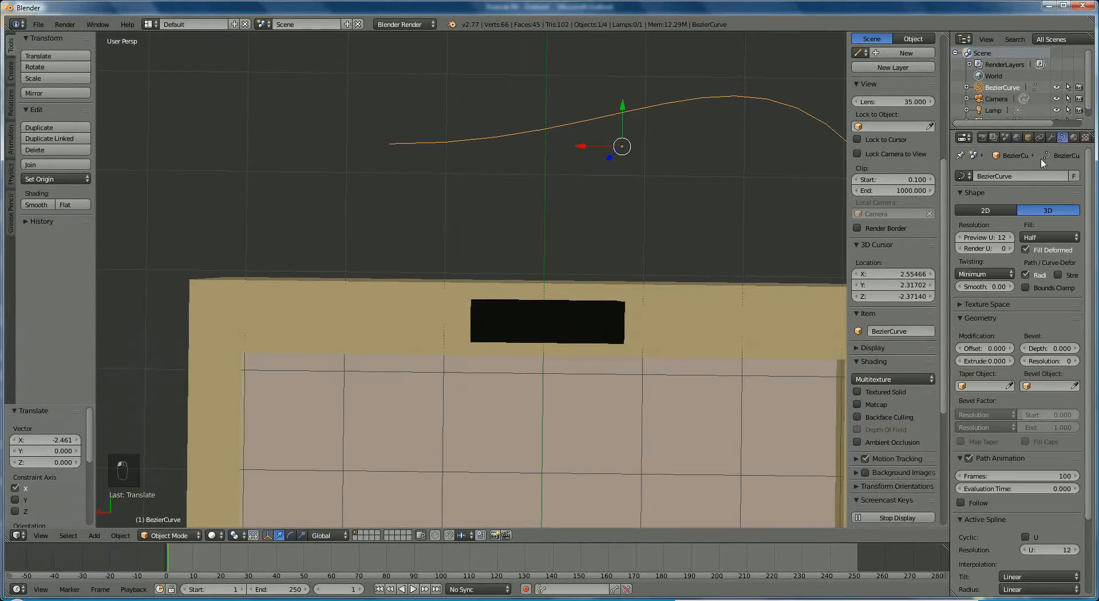
{"action": "left_click", "coordinate": [993, 209]}
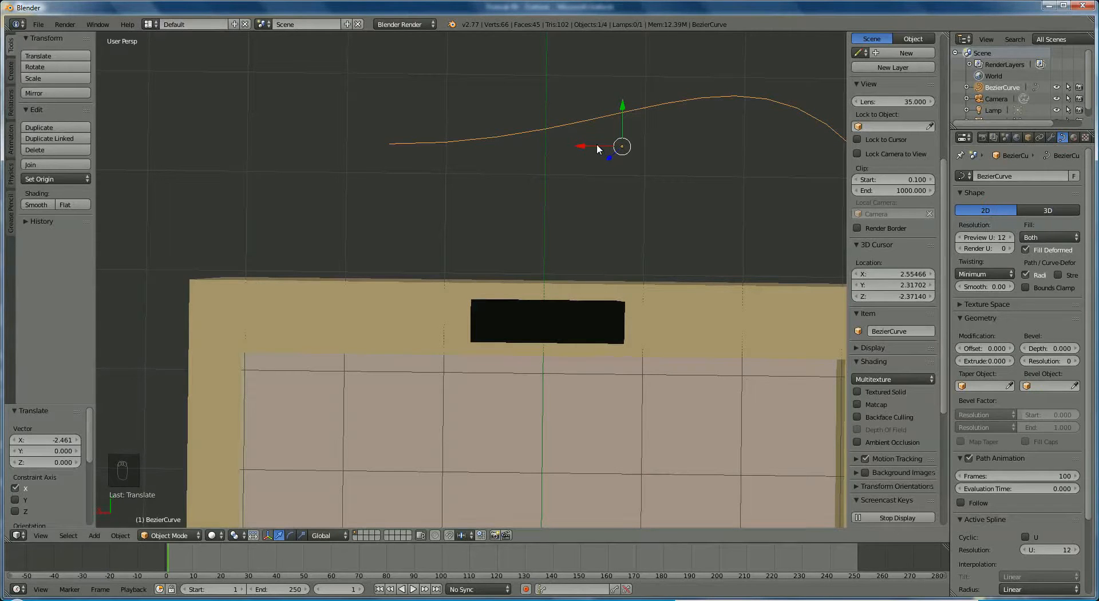
{"action": "left_click_drag", "start_coordinate": [597, 145], "coordinate": [517, 153]}
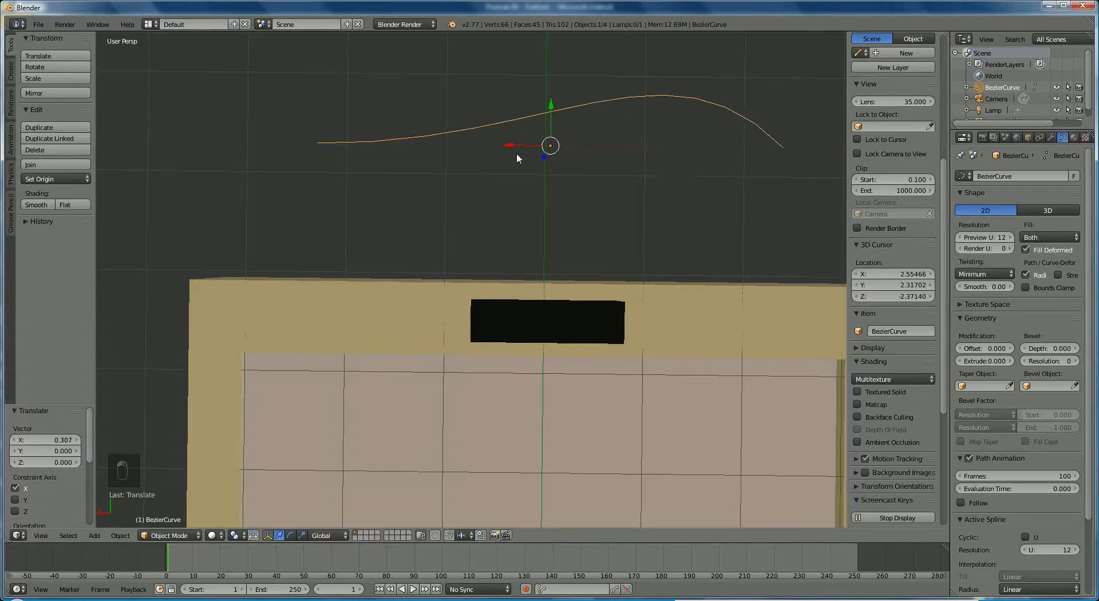
Put the curve in Edit Mode and shift all its points about 0.065 along X
{"action": "left_click", "coordinate": [168, 535]}
{"action": "left_click", "coordinate": [162, 506]}
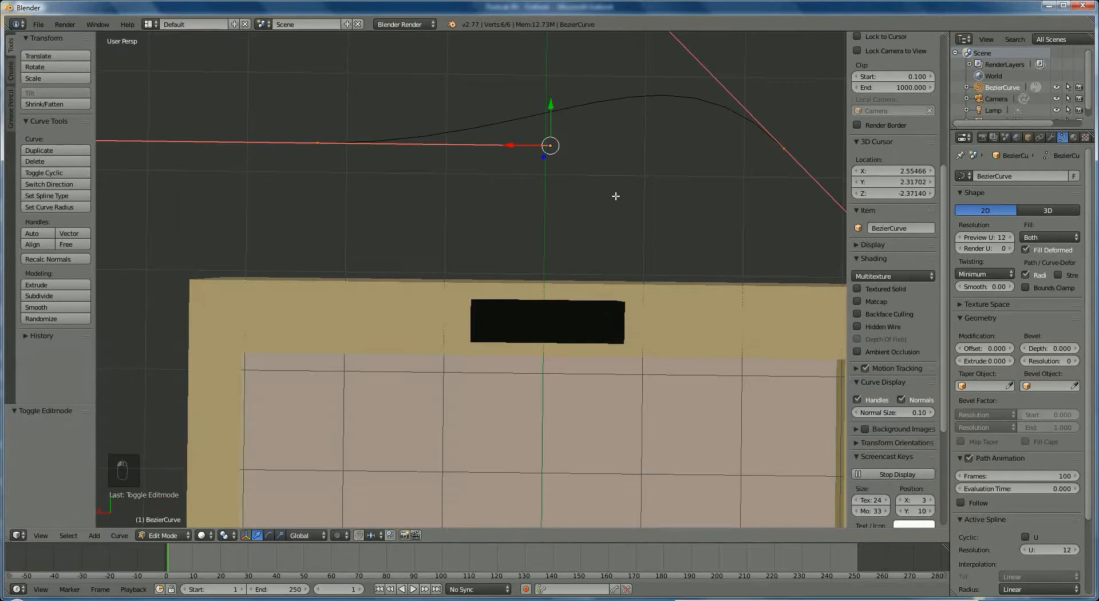
{"action": "scroll", "coordinate": [543, 178], "scroll_direction": "down", "scroll_amount": 2}
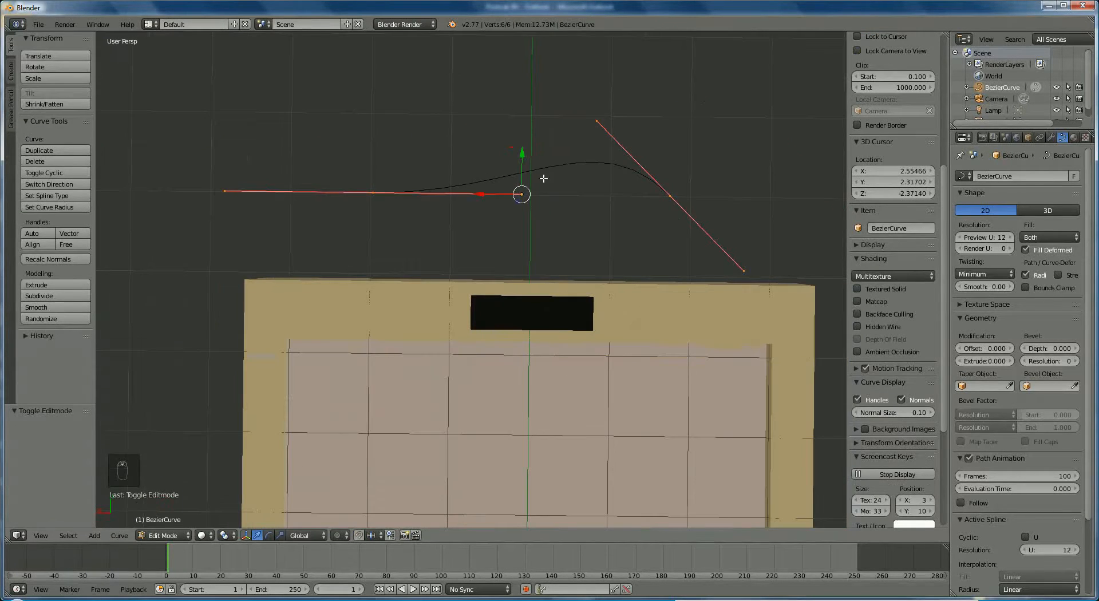
{"action": "key", "text": "g"}
{"action": "key", "text": "x"}
{"action": "left_click", "coordinate": [475, 197]}
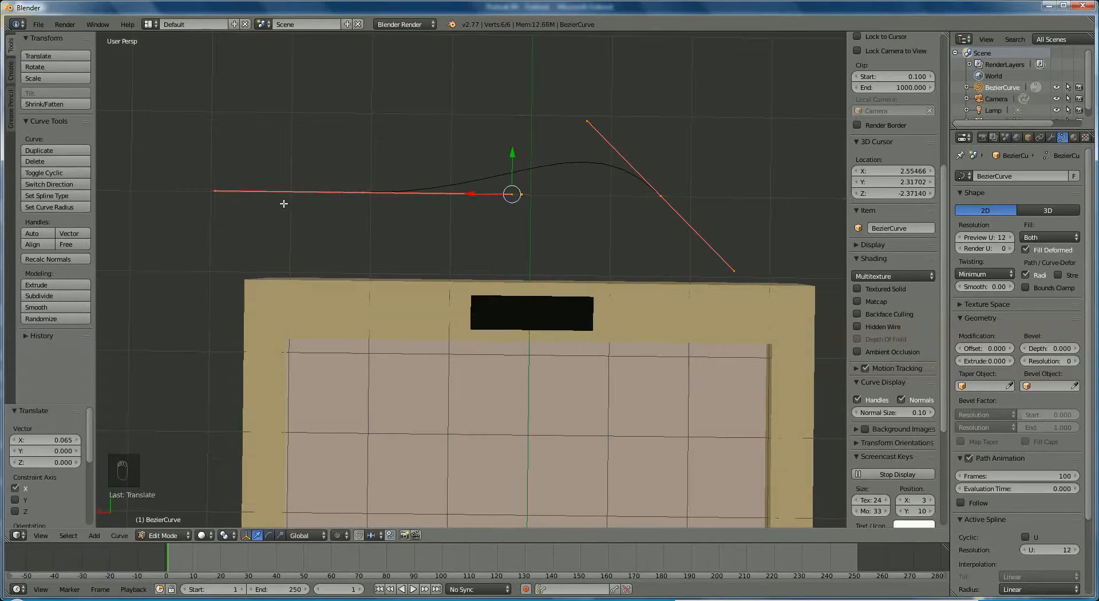
Move the curve's left control point about -0.760 along X and -0.680 along Y, to the black block's upper-left corner
{"action": "right_click", "coordinate": [364, 194]}
{"action": "key", "text": "g"}
{"action": "key", "text": "x"}
{"action": "left_click", "coordinate": [434, 212]}
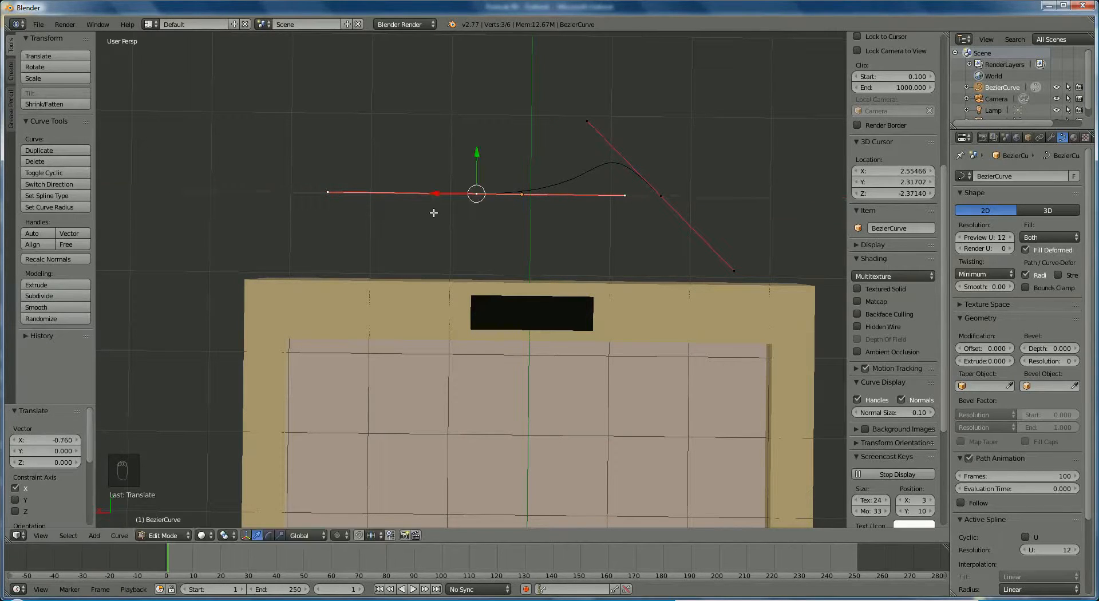
{"action": "key", "text": "g"}
{"action": "key", "text": "y"}
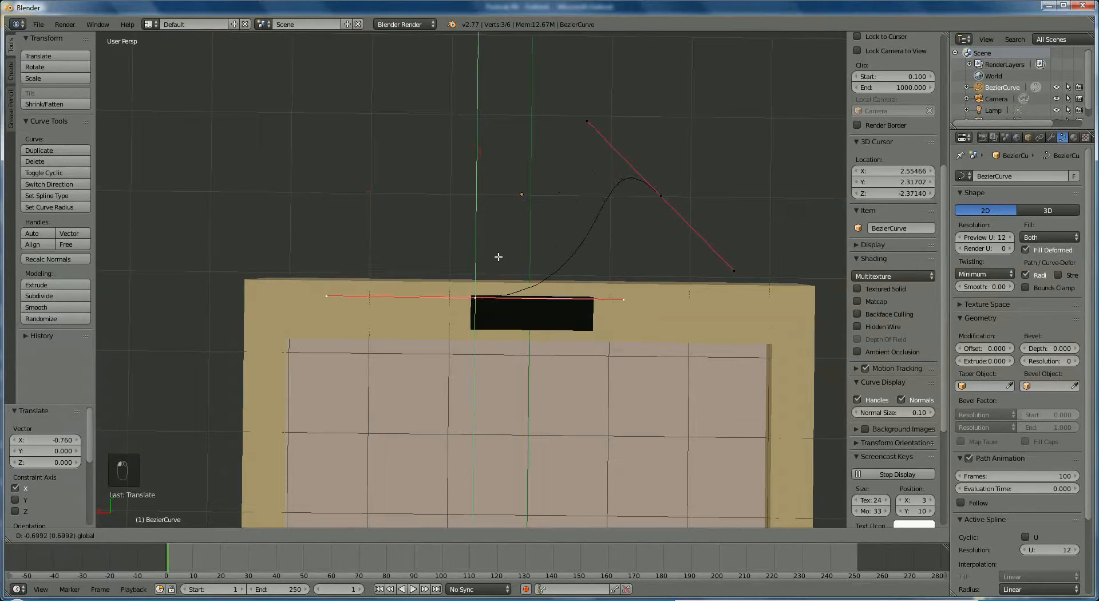
{"action": "left_click", "coordinate": [496, 253]}
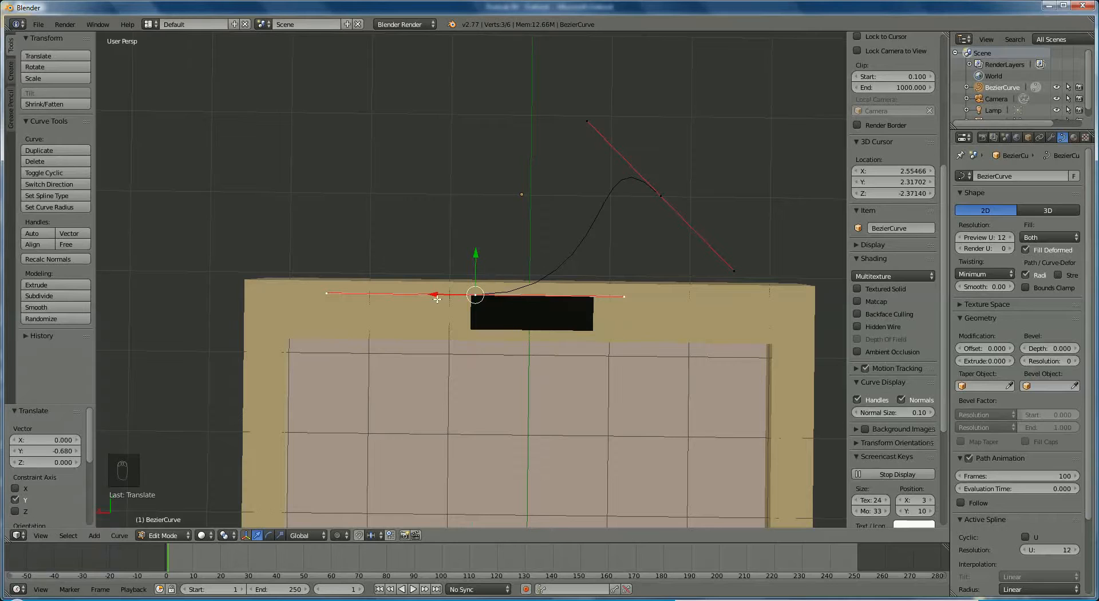
Fine-tune the left control point by about 0.048 along Y and 0.029 along X to align it with the block's corner
{"action": "scroll", "coordinate": [492, 264], "scroll_direction": "up", "scroll_amount": 3}
{"action": "key", "text": "g"}
{"action": "key", "text": "y"}
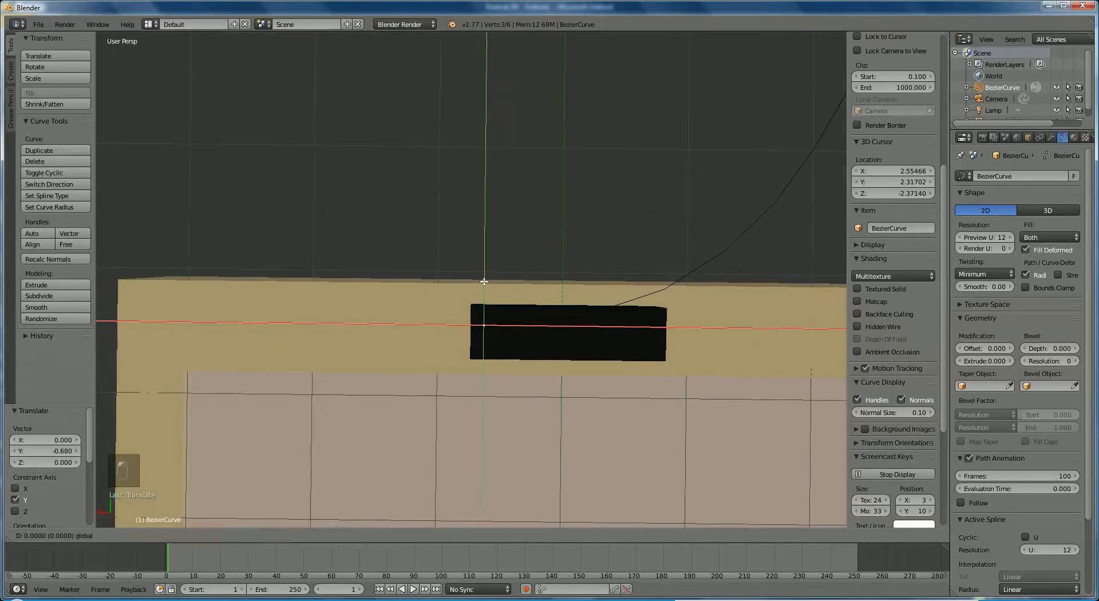
{"action": "left_click", "coordinate": [466, 287]}
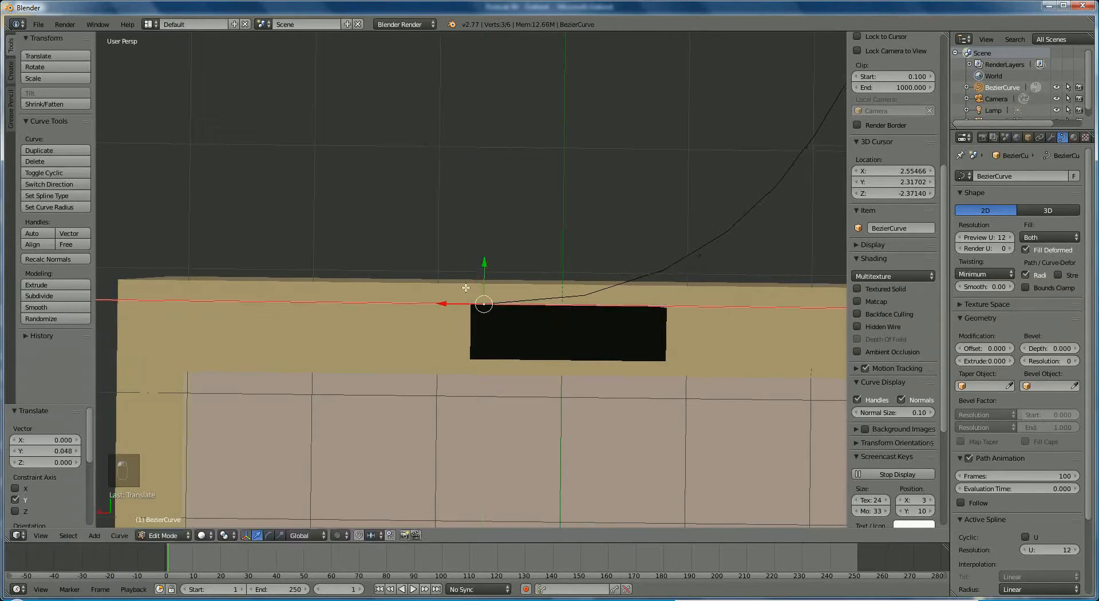
{"action": "key", "text": "g"}
{"action": "key", "text": "x"}
{"action": "left_click", "coordinate": [441, 302]}
{"action": "scroll", "coordinate": [751, 273], "scroll_direction": "down", "scroll_amount": 2}
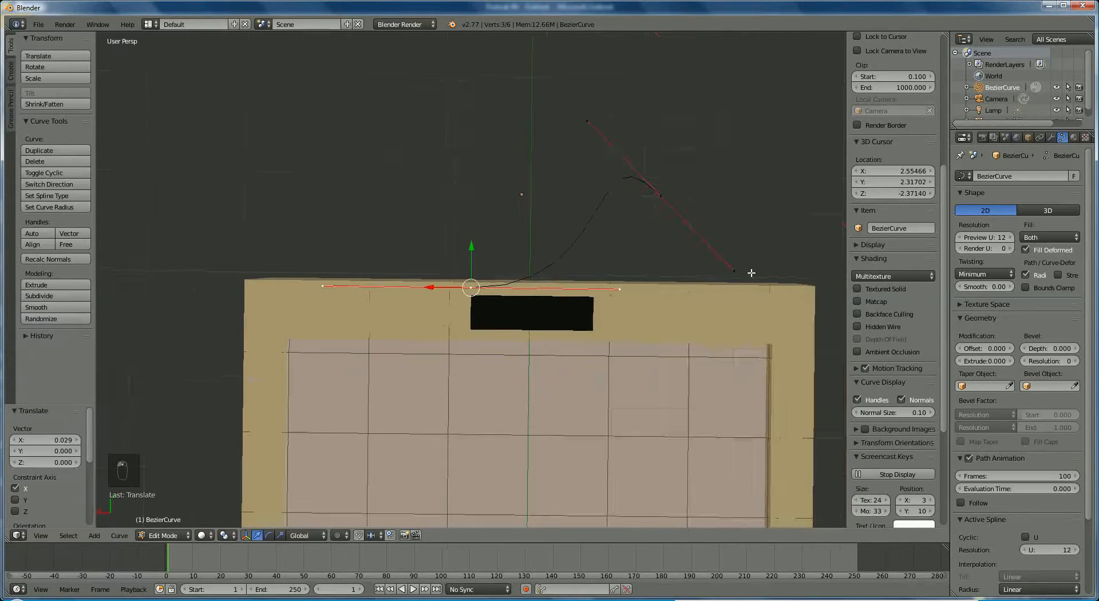
Shorten both handles of the left control point along X, moving the inner one about 0.525
{"action": "scroll", "coordinate": [750, 273], "scroll_direction": "down", "scroll_amount": 1}
{"action": "right_click", "coordinate": [571, 286]}
{"action": "left_click_drag", "start_coordinate": [531, 288], "coordinate": [479, 291]}
{"action": "right_click", "coordinate": [369, 284]}
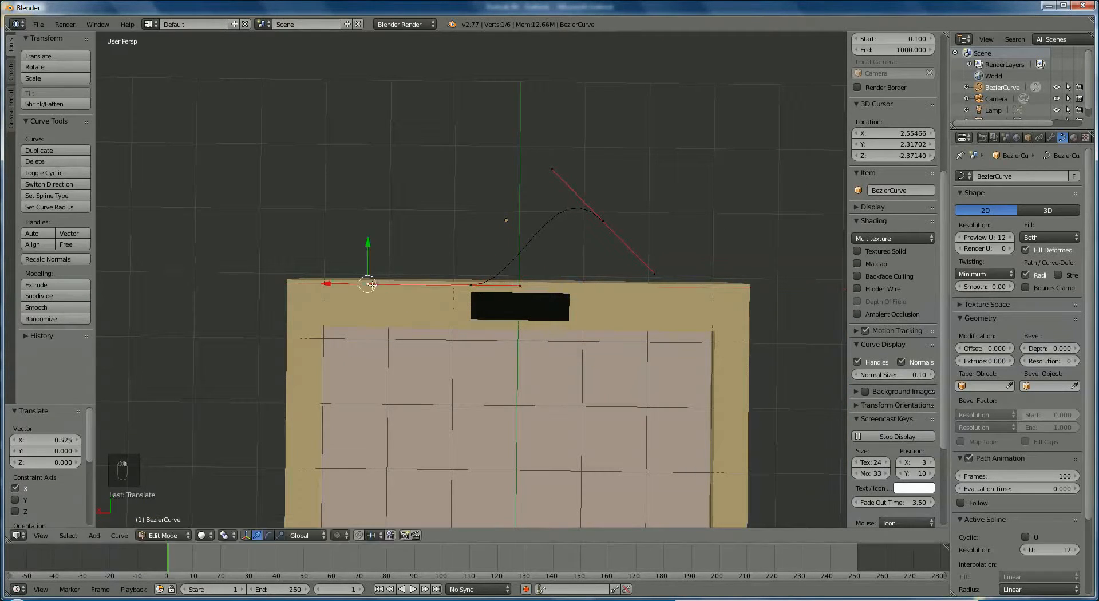
{"action": "left_click_drag", "start_coordinate": [325, 284], "coordinate": [388, 286]}
Move the curve's right control point about -0.603 along Y, and about 0.413 plus 0.445 along X, near the block's upper-right corner
{"action": "right_click", "coordinate": [604, 224]}
{"action": "left_click_drag", "start_coordinate": [603, 184], "coordinate": [606, 246]}
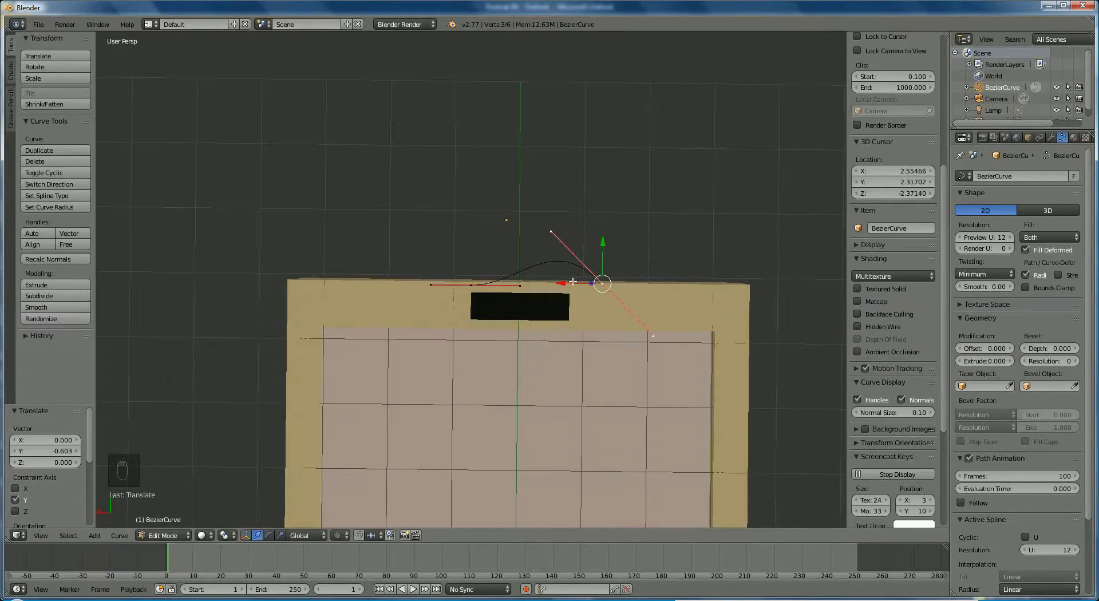
{"action": "left_click_drag", "start_coordinate": [572, 282], "coordinate": [534, 294]}
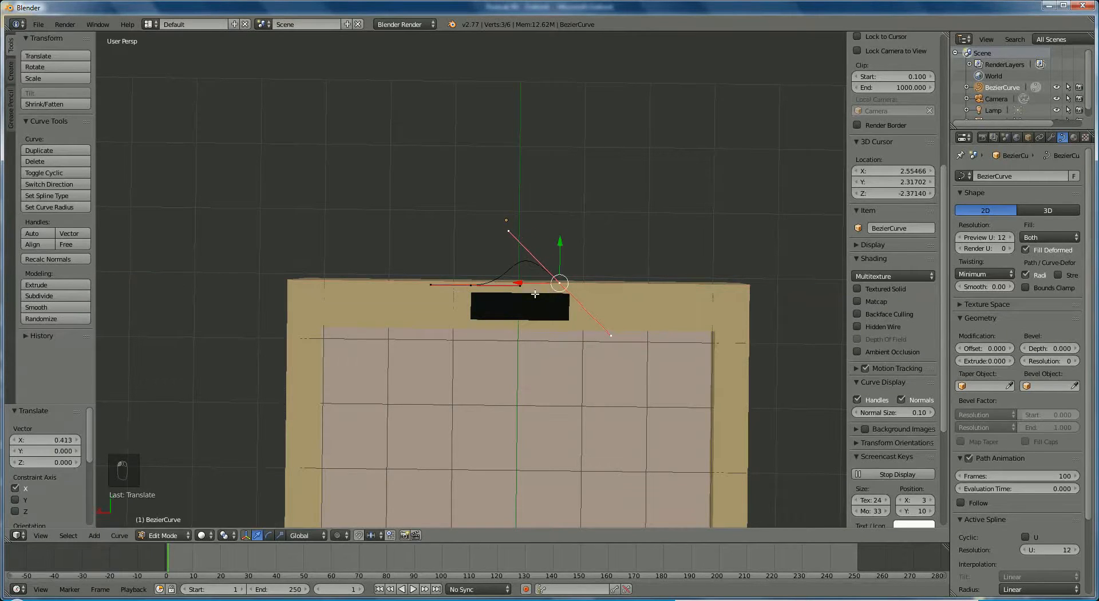
{"action": "scroll", "coordinate": [595, 250], "scroll_direction": "up", "scroll_amount": 4}
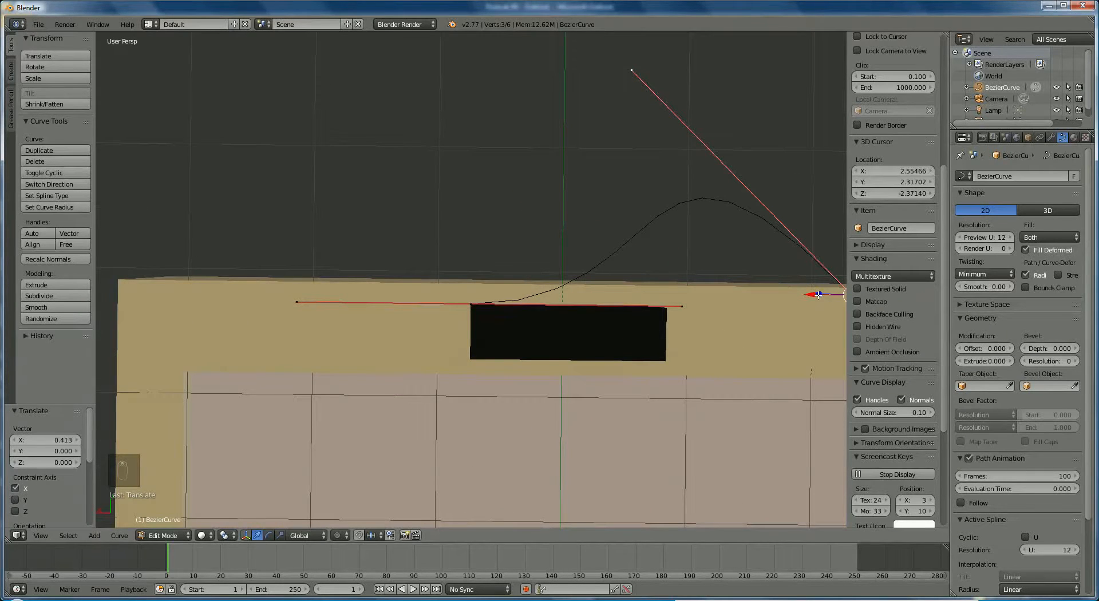
{"action": "left_click_drag", "start_coordinate": [819, 294], "coordinate": [620, 308]}
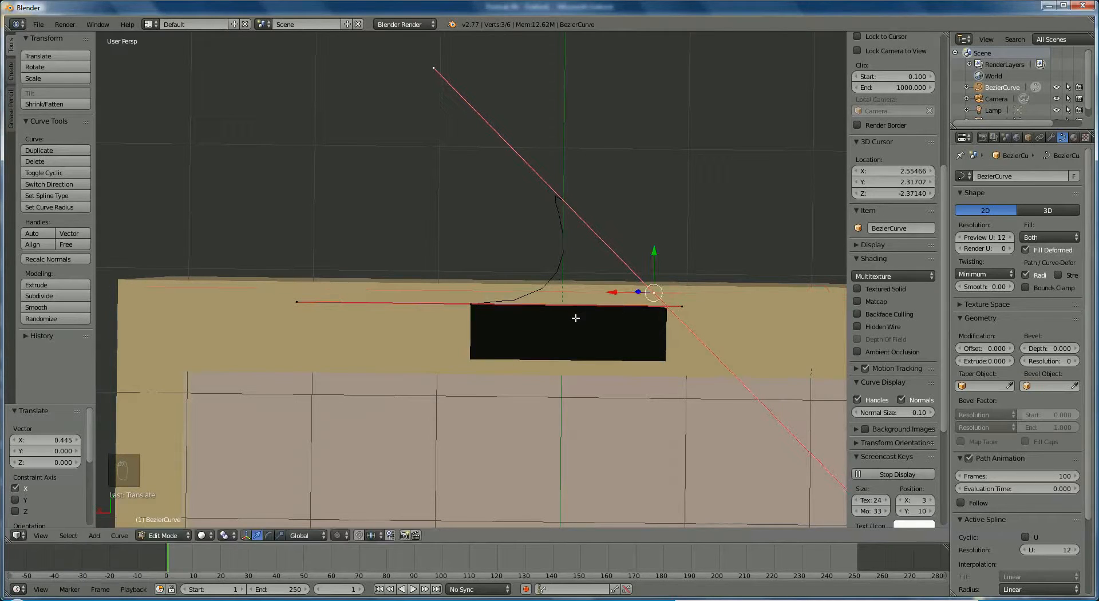
Shorten the left control point's handles further along X, pulling the inner one in by about 0.276 and the outer one towards the point
{"action": "right_click_drag", "start_coordinate": [644, 309], "coordinate": [520, 310]}
{"action": "right_click", "coordinate": [301, 301]}
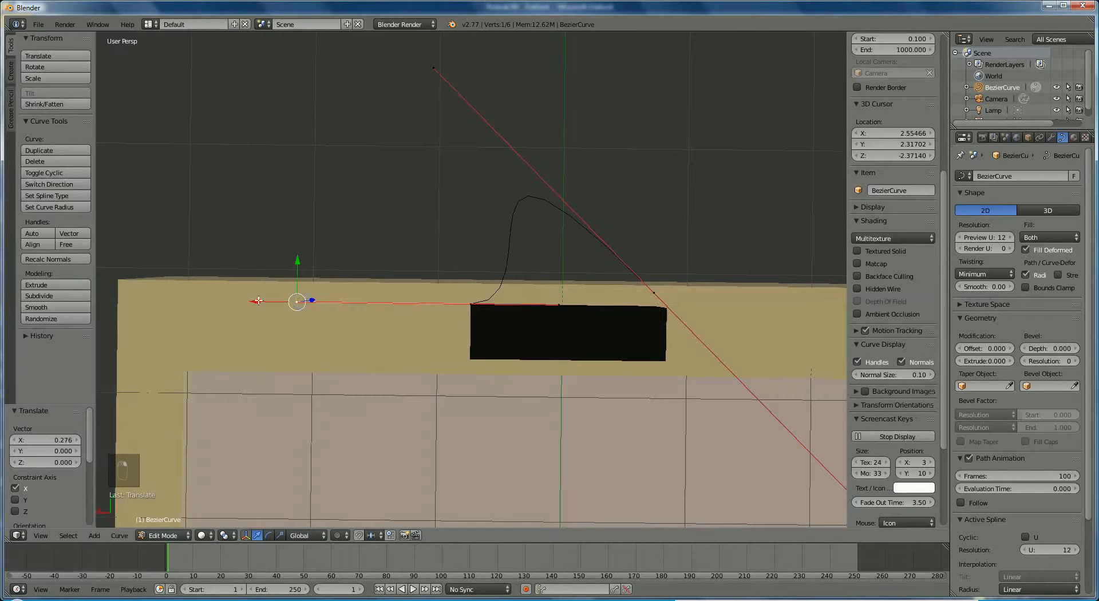
{"action": "left_click_drag", "start_coordinate": [259, 301], "coordinate": [369, 314]}
{"action": "left_click_drag", "start_coordinate": [524, 305], "coordinate": [514, 301]}
Bring the right control point's inner handle closer along X and lower it about 0.491 along Y to flatten the curve
{"action": "right_click", "coordinate": [439, 67]}
{"action": "left_click_drag", "start_coordinate": [397, 69], "coordinate": [507, 83]}
{"action": "left_click_drag", "start_coordinate": [545, 40], "coordinate": [564, 260]}
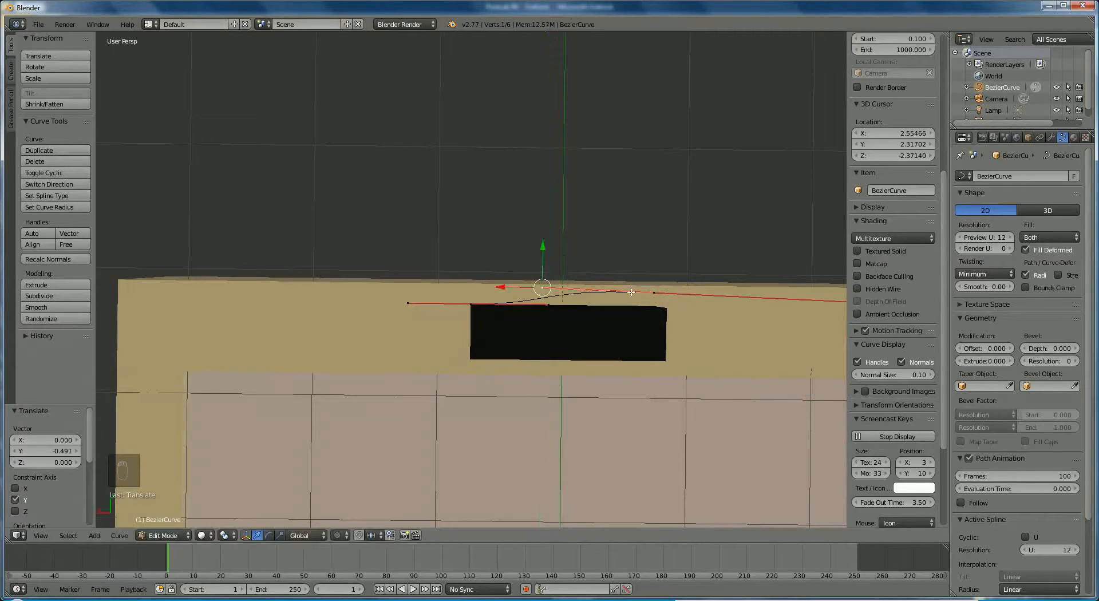
Nudge the right control point about -0.031 along Y and -0.023 along X onto the block's upper-right corner
{"action": "right_click", "coordinate": [657, 293]}
{"action": "left_click_drag", "start_coordinate": [654, 259], "coordinate": [654, 258]}
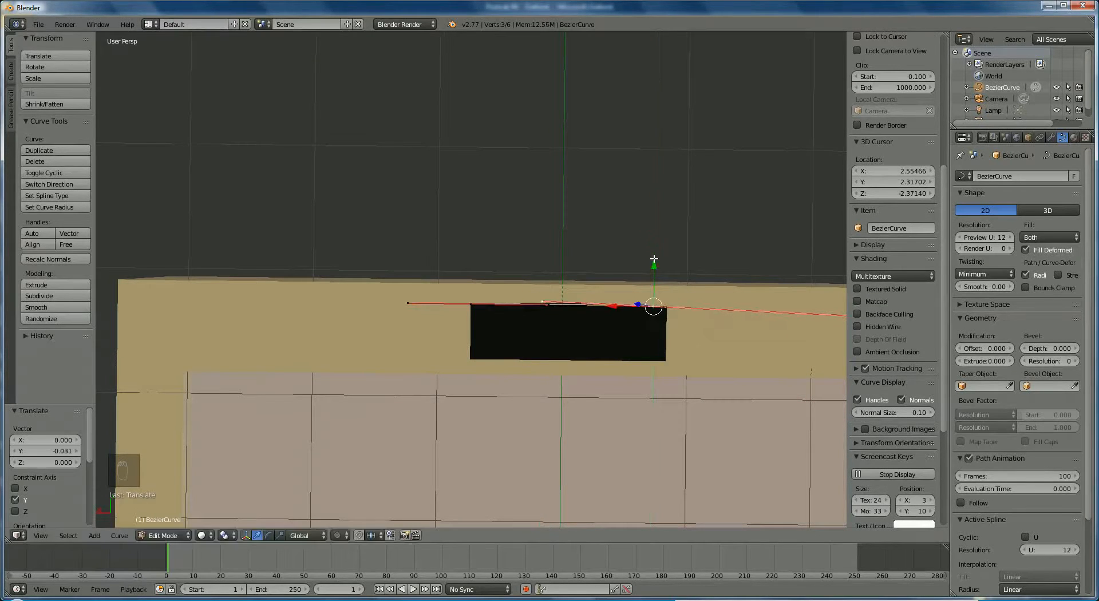
{"action": "left_click_drag", "start_coordinate": [615, 307], "coordinate": [629, 307]}
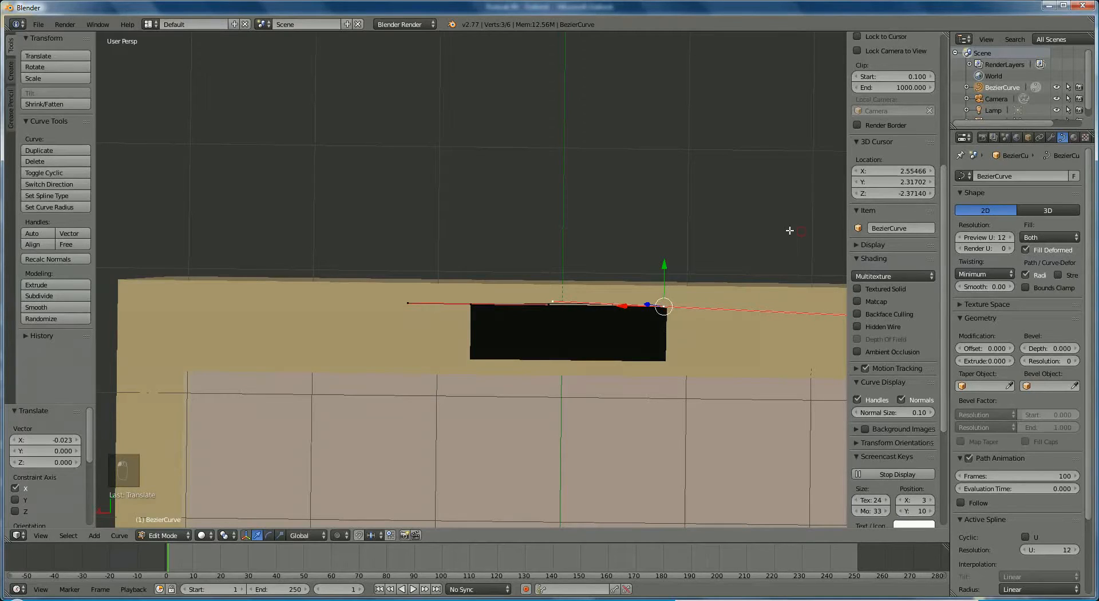
Shorten the right control point's outer handle by moving it about 0.365 along X and 0.013 along Y
{"action": "middle_click_drag", "start_coordinate": [775, 228], "coordinate": [720, 229], "text": "shift"}
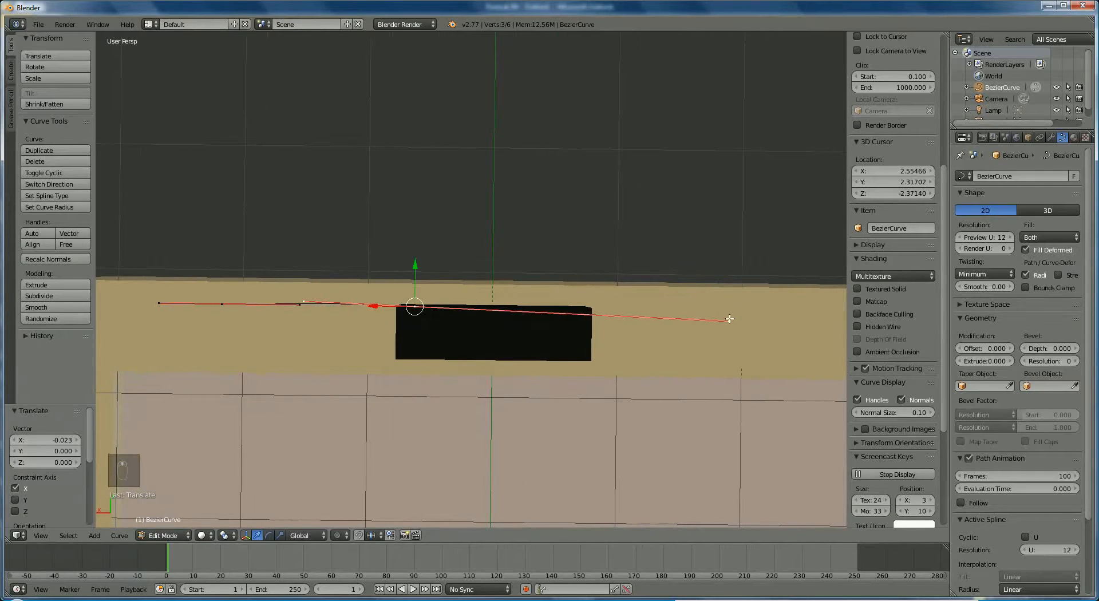
{"action": "right_click", "coordinate": [729, 319]}
{"action": "key", "text": "g"}
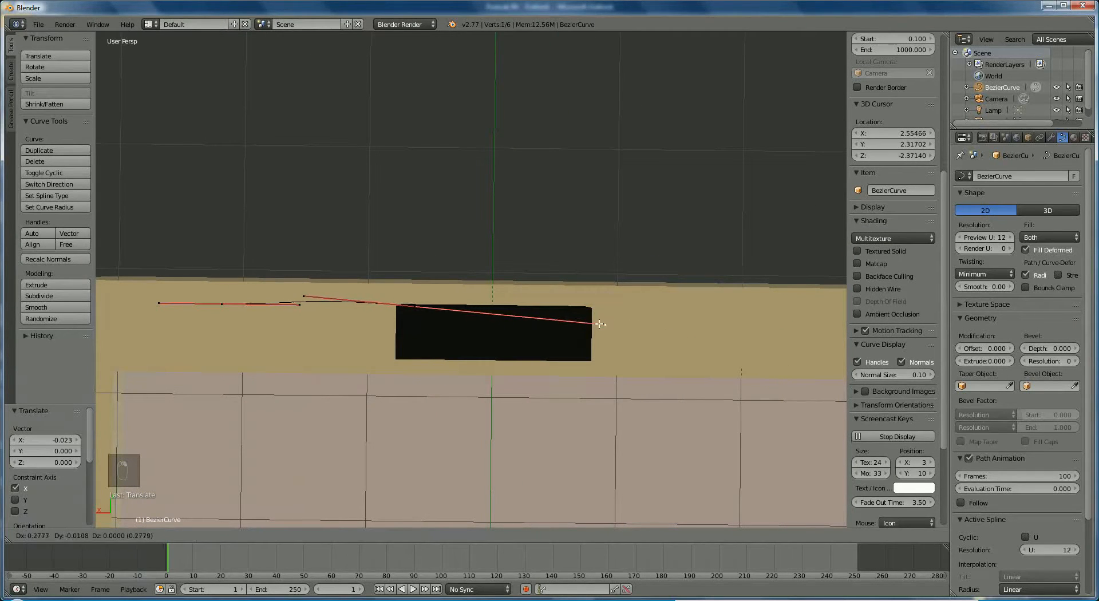
{"action": "left_click", "coordinate": [567, 314]}
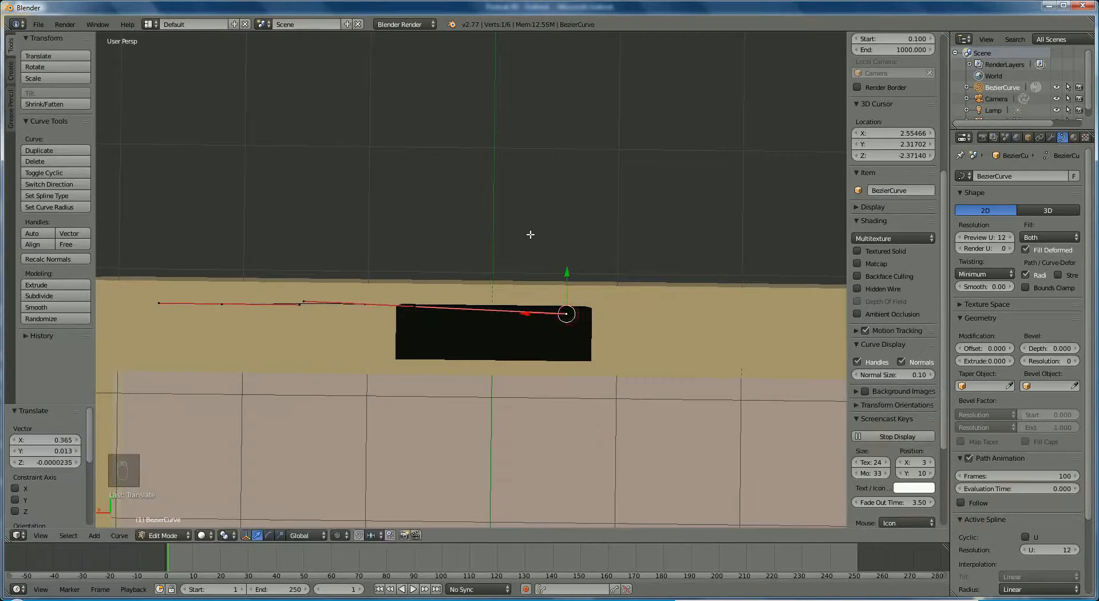
Realign the curve with the block's upper corners by moving its right control point about -0.383 and its left one about -0.403 along X
{"action": "right_click", "coordinate": [407, 307]}
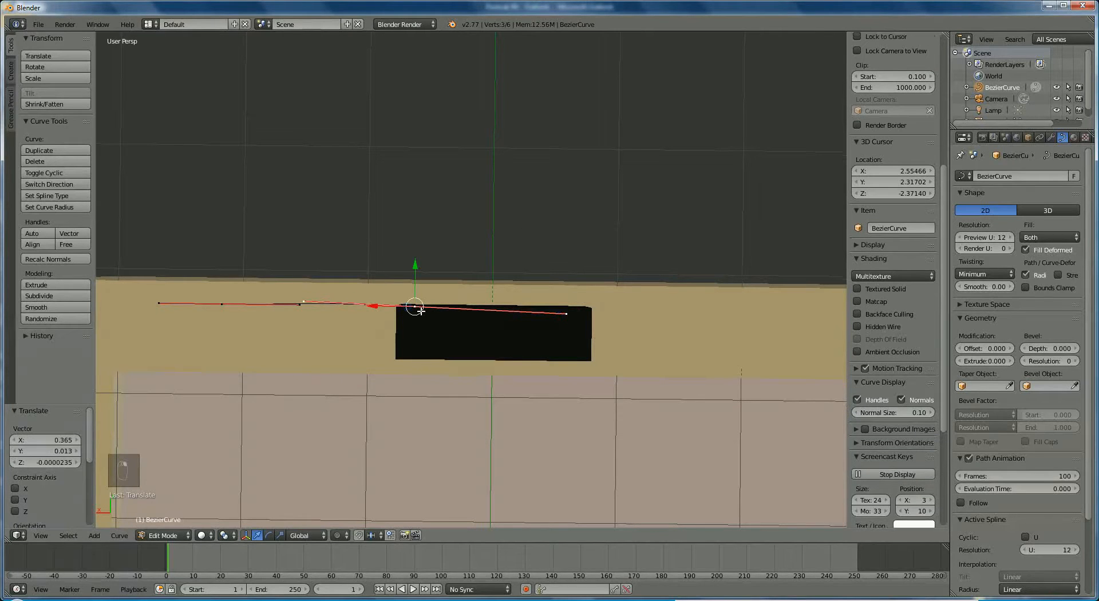
{"action": "key", "text": "g"}
{"action": "key", "text": "x"}
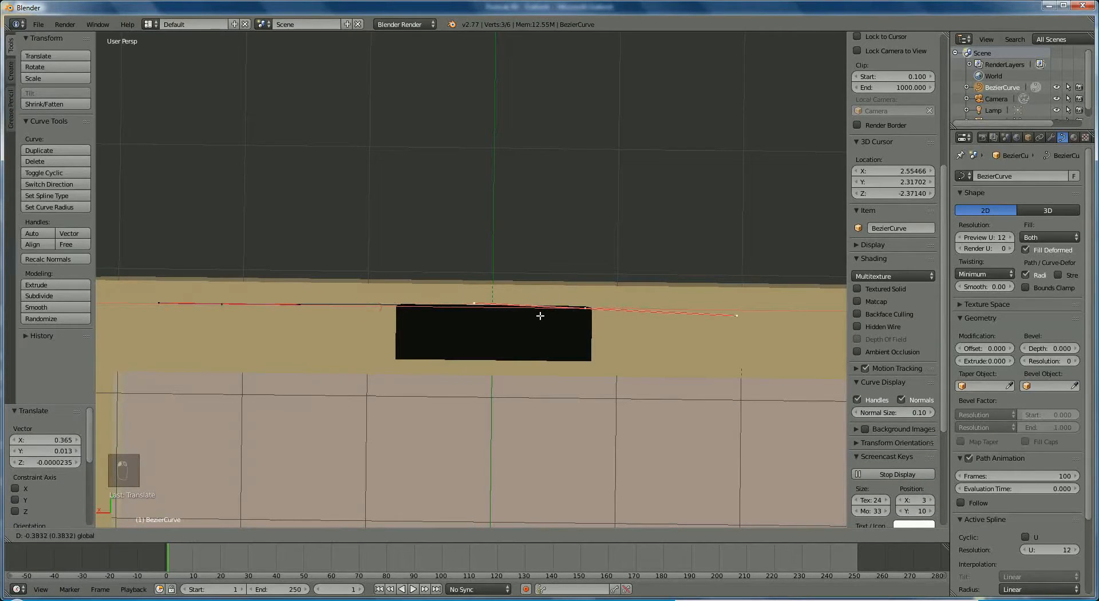
{"action": "left_click", "coordinate": [539, 314]}
{"action": "right_click", "coordinate": [222, 306]}
{"action": "key", "text": "g"}
{"action": "key", "text": "x"}
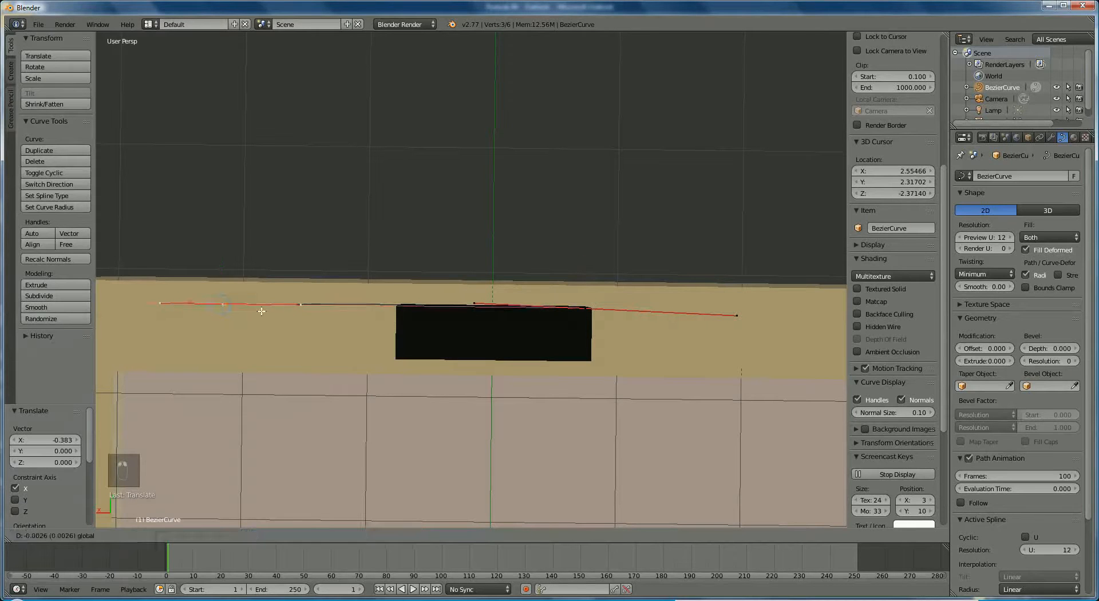
{"action": "left_click", "coordinate": [364, 317]}
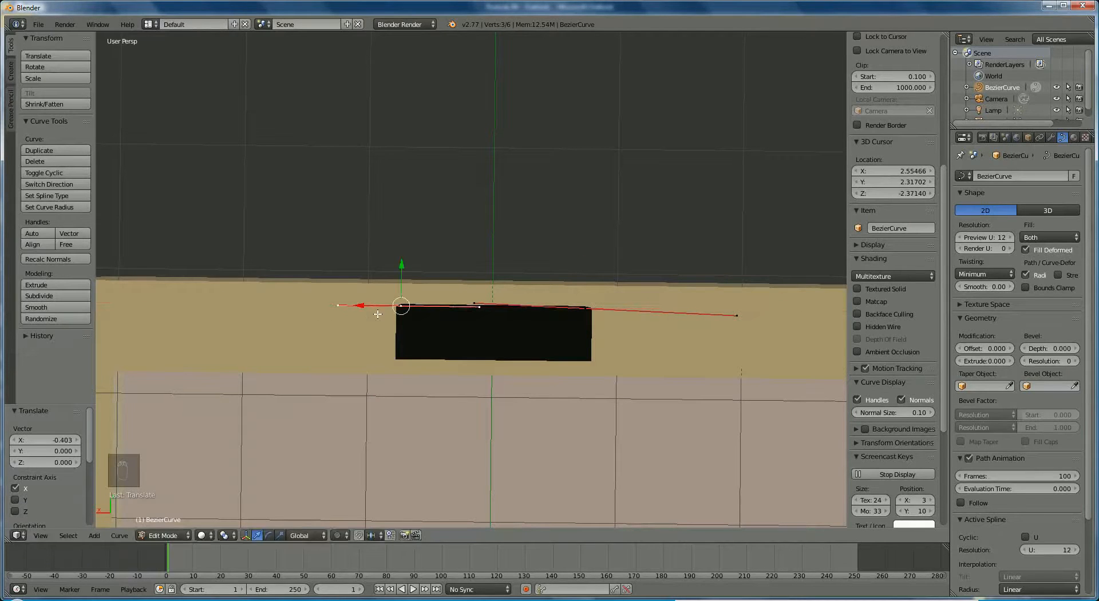
Rotate the curve's left control point about -30° and a further -15.25°, and its right control point about 42°, to raise the arch
{"action": "key", "text": "r"}
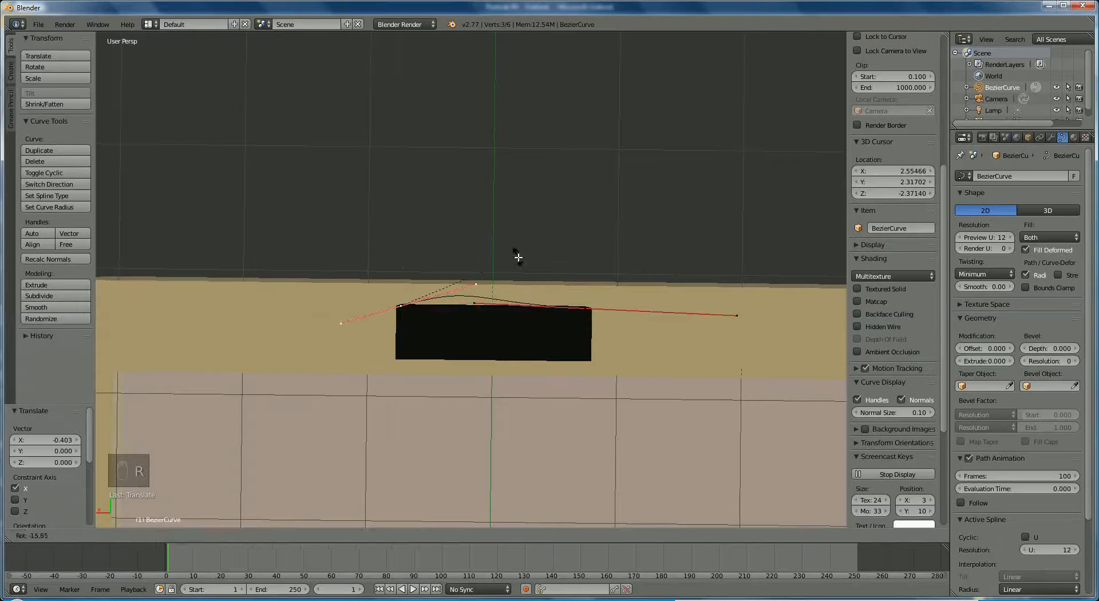
{"action": "left_click", "coordinate": [503, 233]}
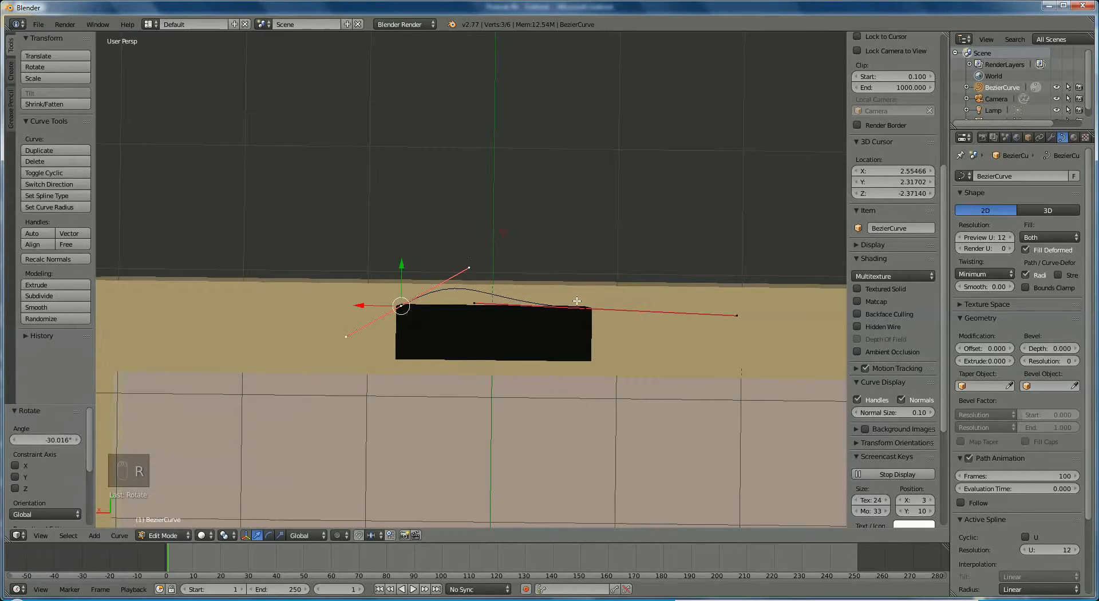
{"action": "right_click", "coordinate": [668, 294]}
{"action": "key", "text": "r"}
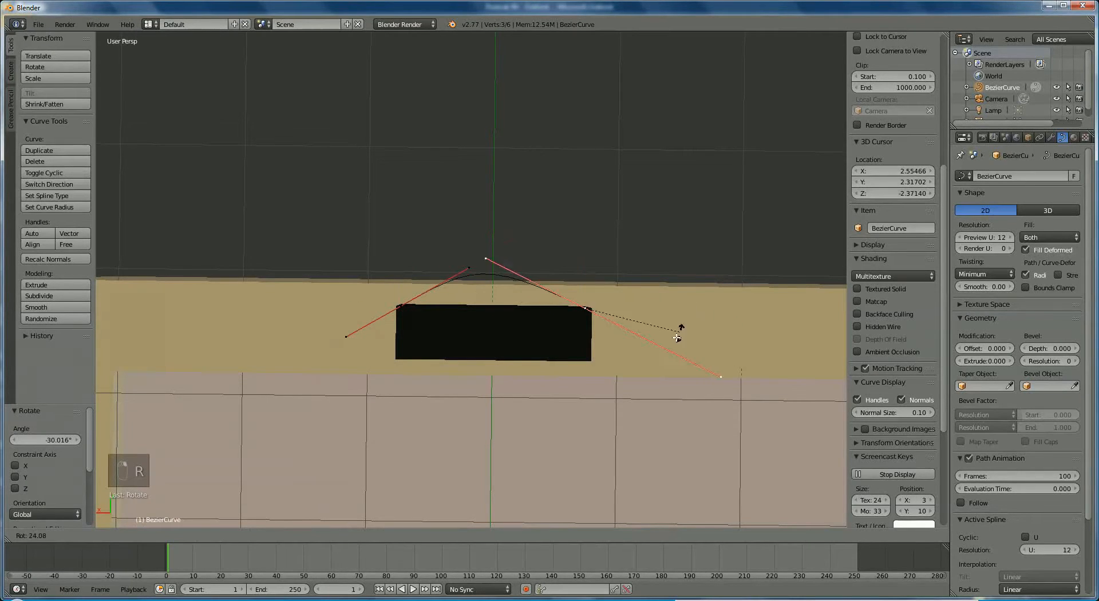
{"action": "left_click", "coordinate": [658, 353]}
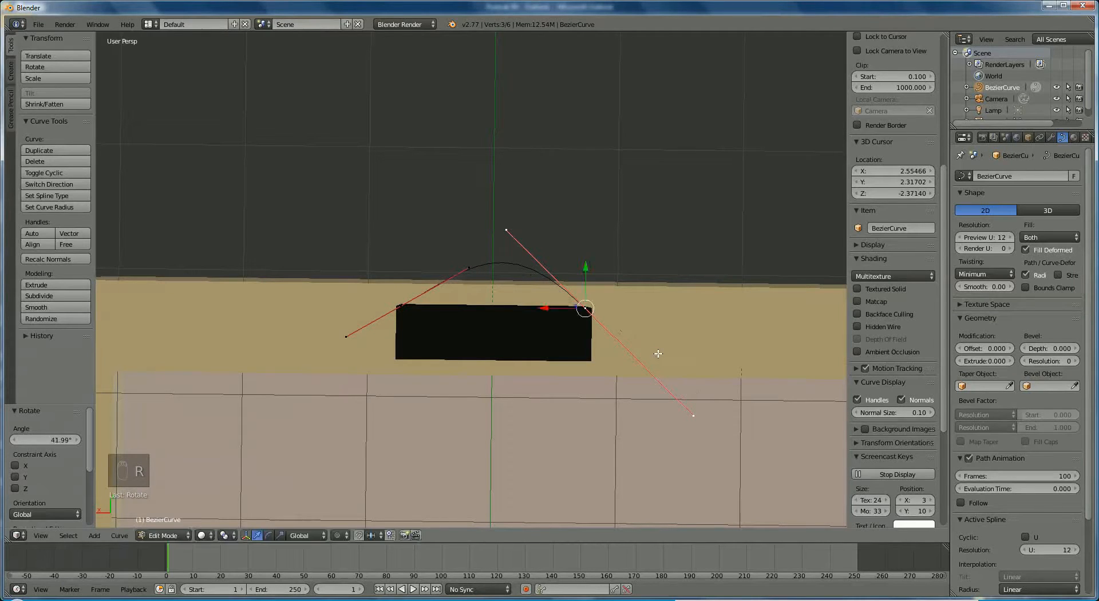
{"action": "right_click", "coordinate": [401, 307]}
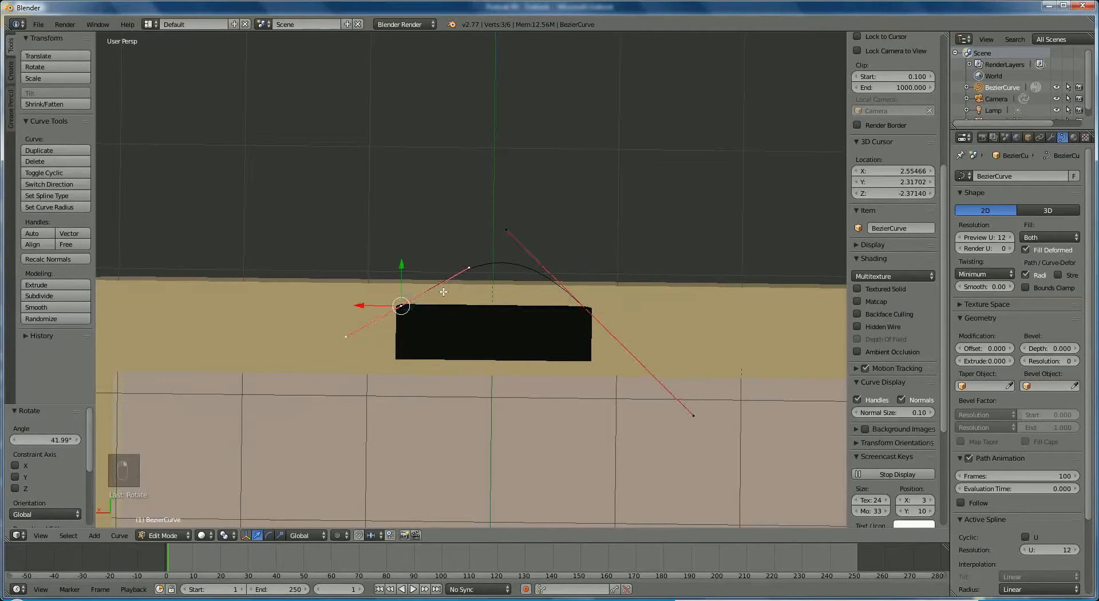
{"action": "key", "text": "r"}
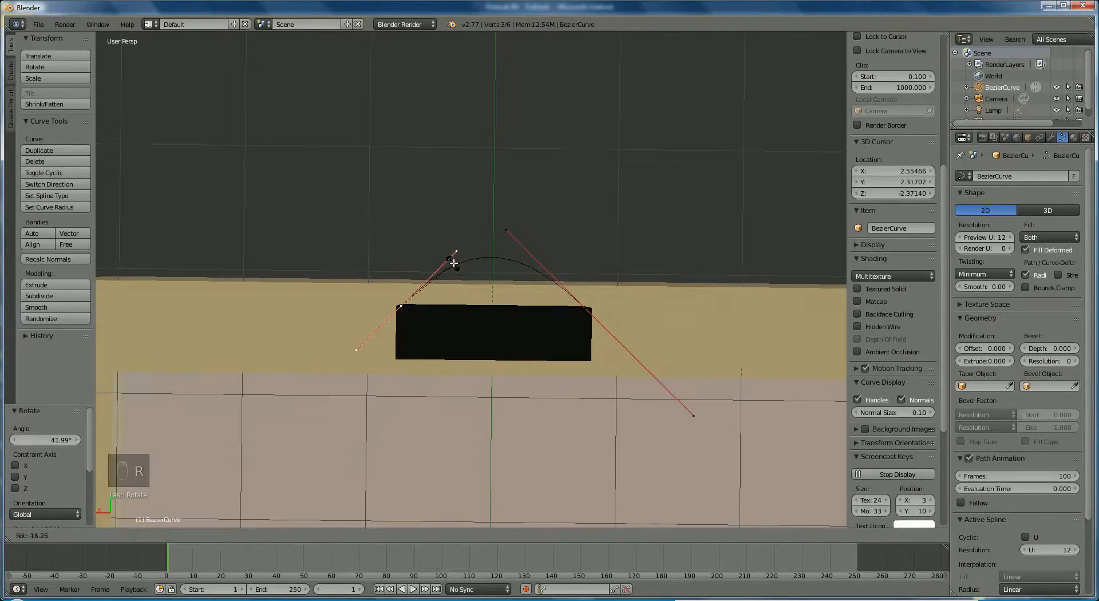
{"action": "left_click", "coordinate": [453, 263]}
Move the left control point's inner handle about -0.081 along X and 0.080 along Y, onto the arch's centre line
{"action": "right_click", "coordinate": [455, 251]}
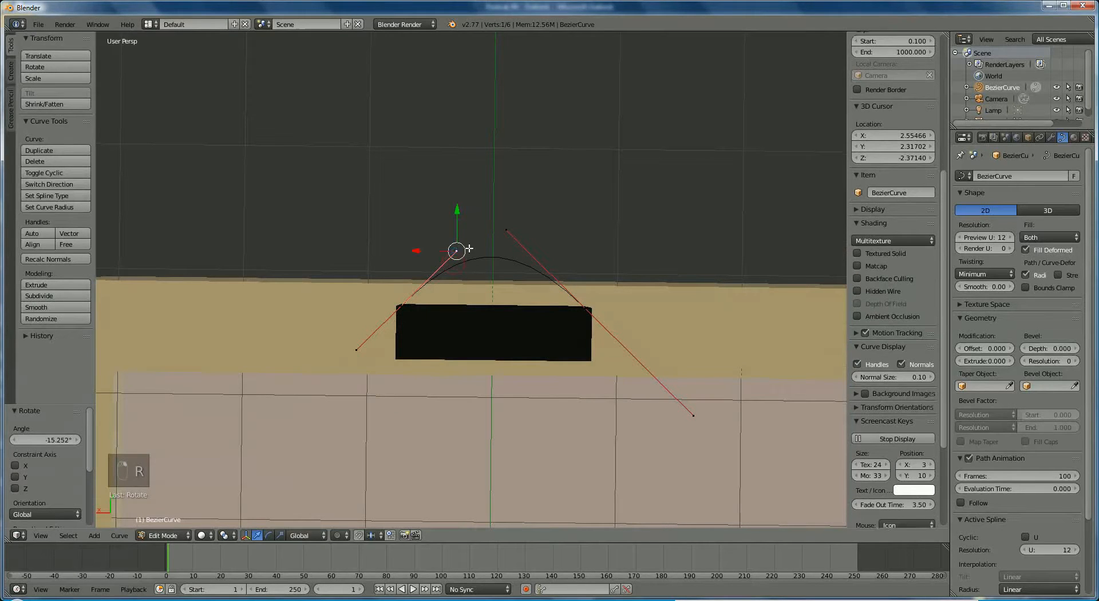
{"action": "left_click_drag", "start_coordinate": [431, 251], "coordinate": [439, 252]}
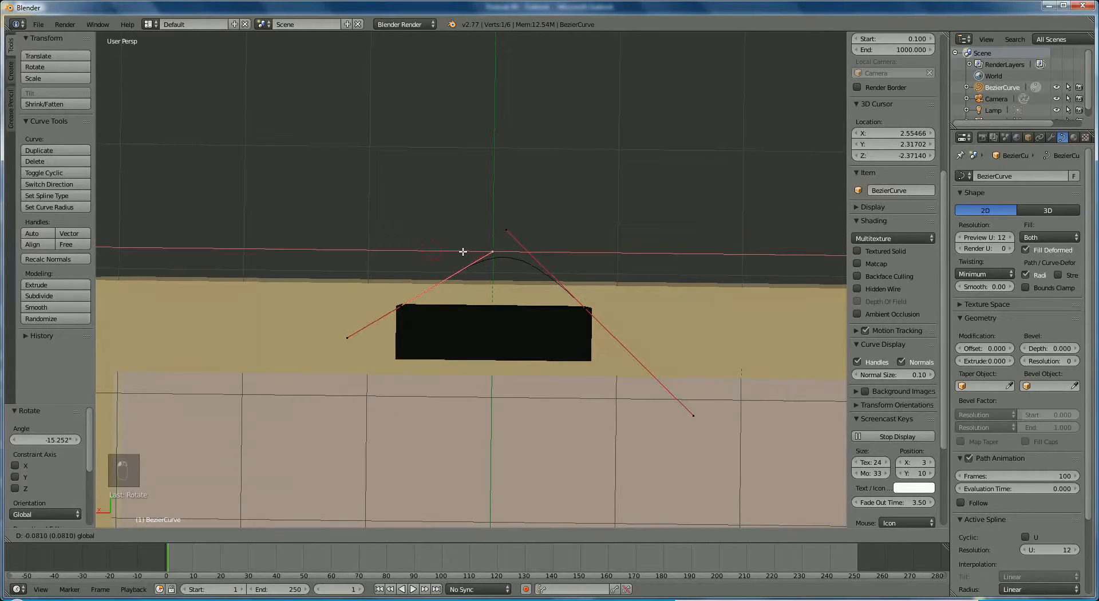
{"action": "left_click", "coordinate": [461, 250]}
{"action": "key", "text": "g"}
{"action": "key", "text": "y"}
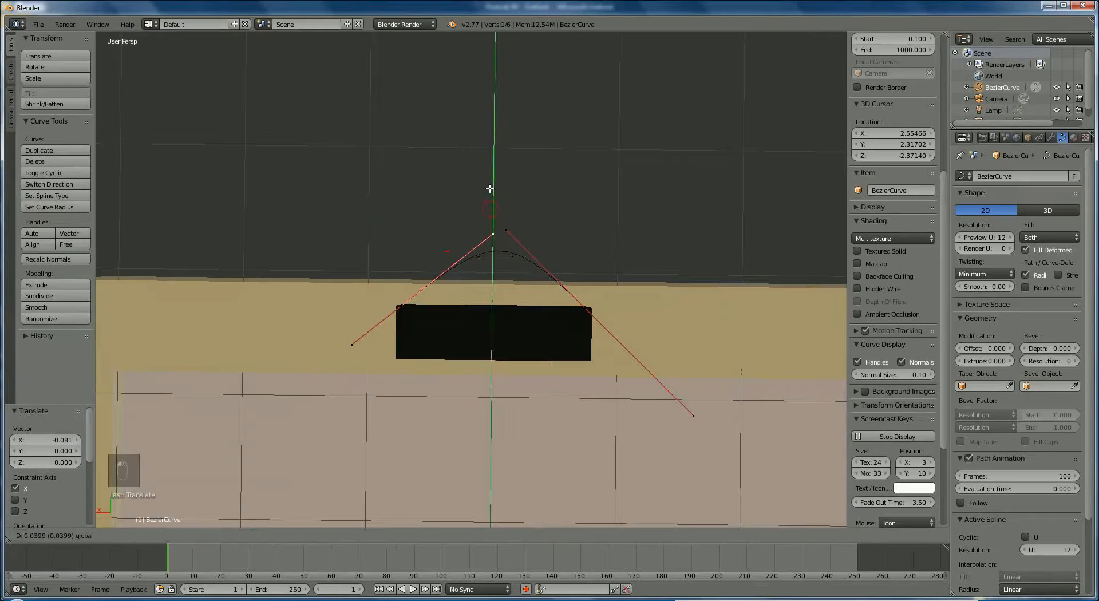
{"action": "left_click", "coordinate": [493, 173]}
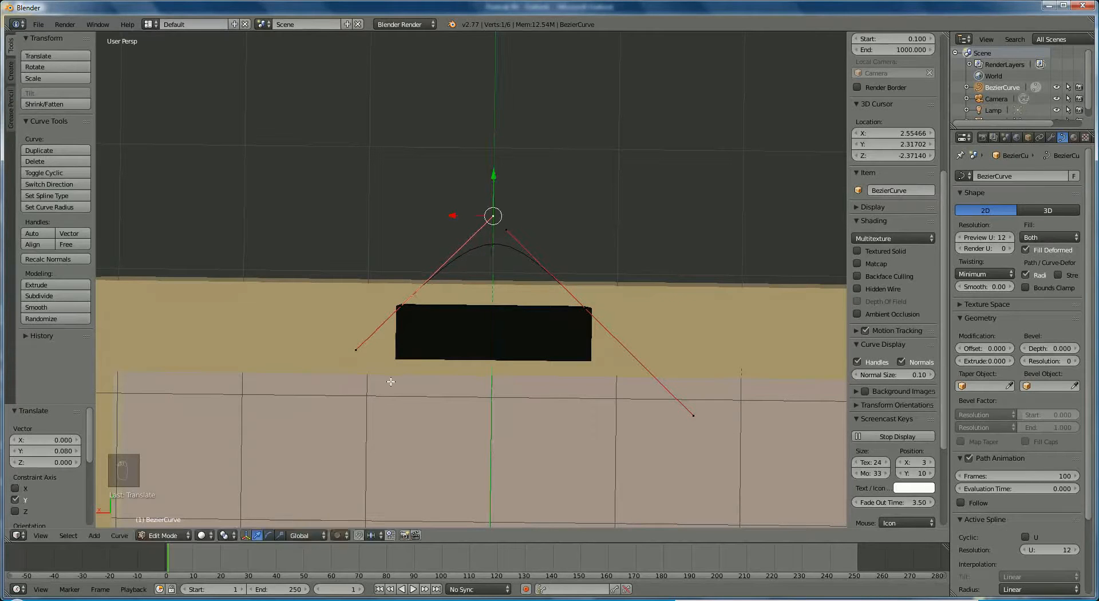
Extend the left control point's outer handle down and outward along Y and X, finishing with a nudge of about 0.009 along X
{"action": "right_click", "coordinate": [356, 356]}
{"action": "left_click_drag", "start_coordinate": [356, 308], "coordinate": [356, 350]}
{"action": "left_click_drag", "start_coordinate": [310, 391], "coordinate": [315, 354]}
{"action": "left_click_drag", "start_coordinate": [274, 392], "coordinate": [266, 391]}
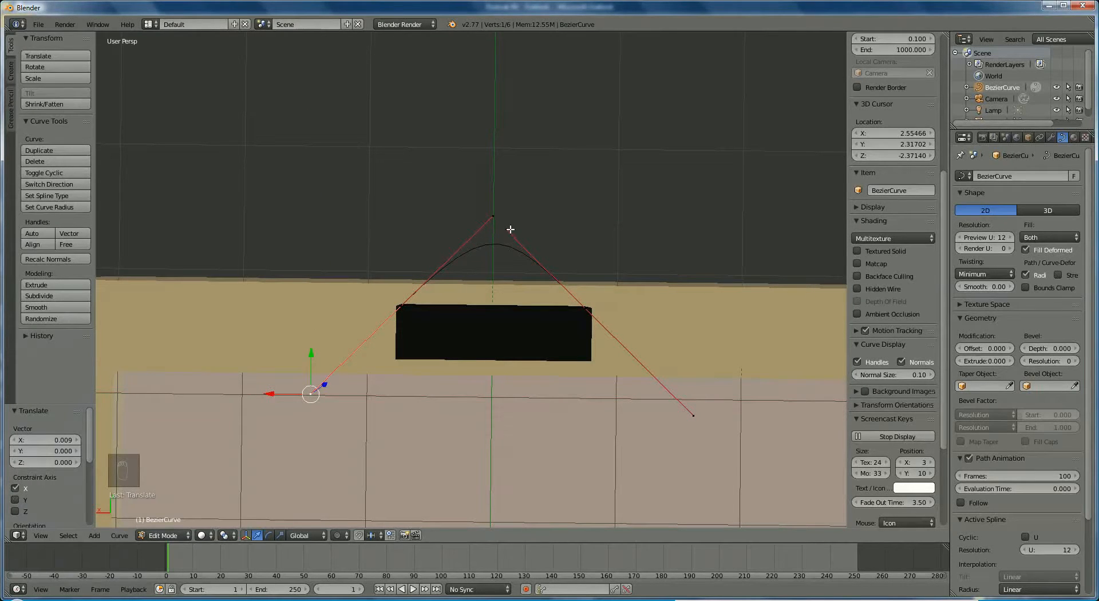
Shift the right control point's outer handle about 0.034 along Y and 0.030 along X to mirror the left one
{"action": "right_click", "coordinate": [692, 414]}
{"action": "left_click_drag", "start_coordinate": [693, 377], "coordinate": [690, 361]}
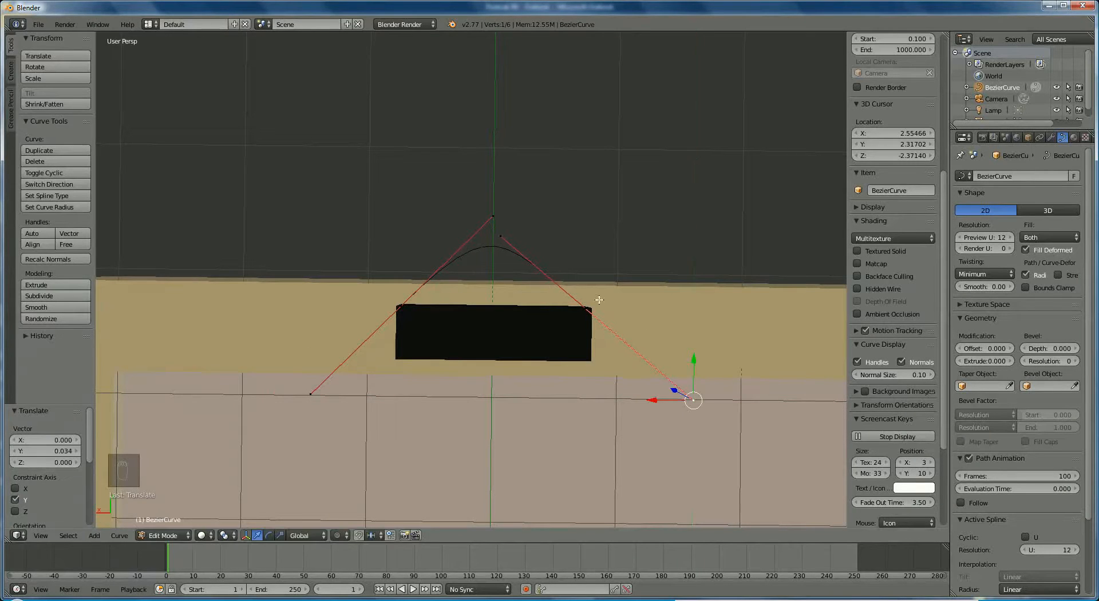
{"action": "left_click_drag", "start_coordinate": [652, 392], "coordinate": [641, 402]}
Move the right control point's inner handle about 0.035 along Y and 0.027 along X to meet the left inner handle
{"action": "right_click", "coordinate": [510, 227]}
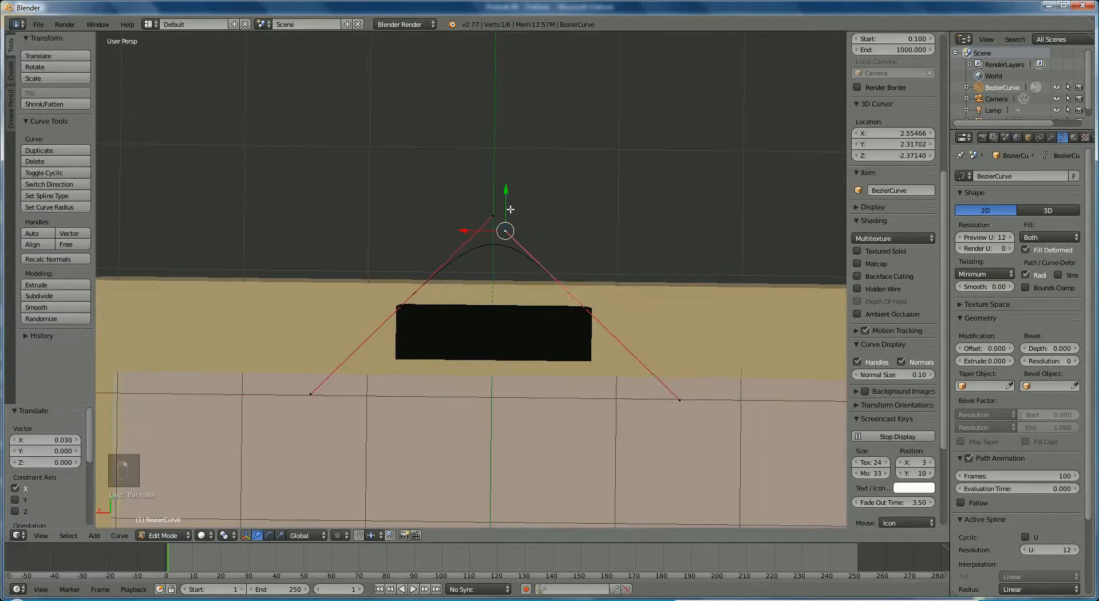
{"action": "left_click_drag", "start_coordinate": [504, 192], "coordinate": [508, 179]}
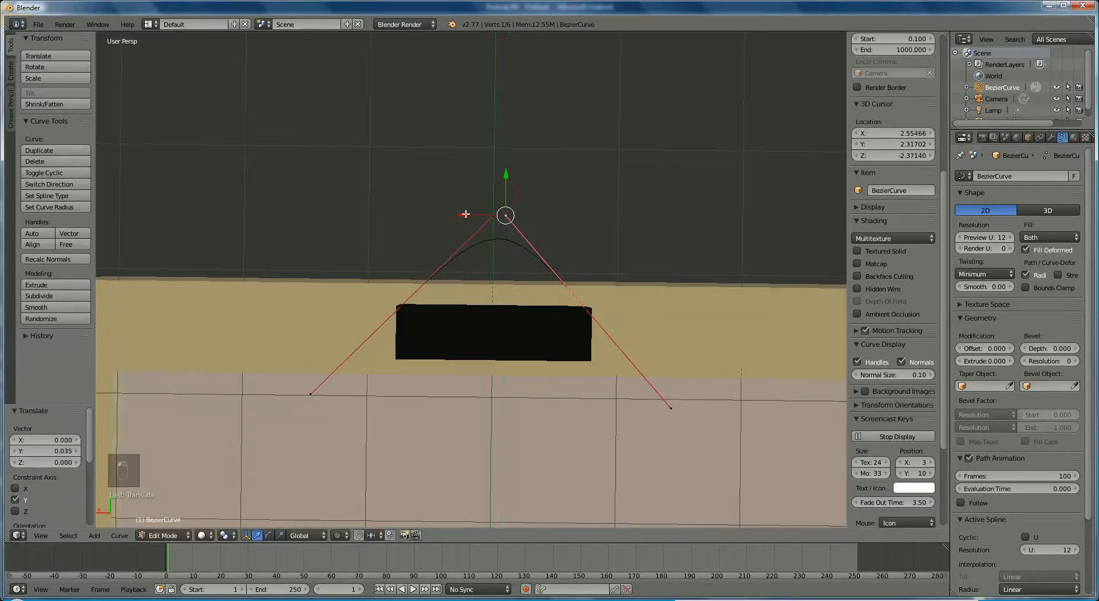
{"action": "left_click_drag", "start_coordinate": [465, 213], "coordinate": [455, 213]}
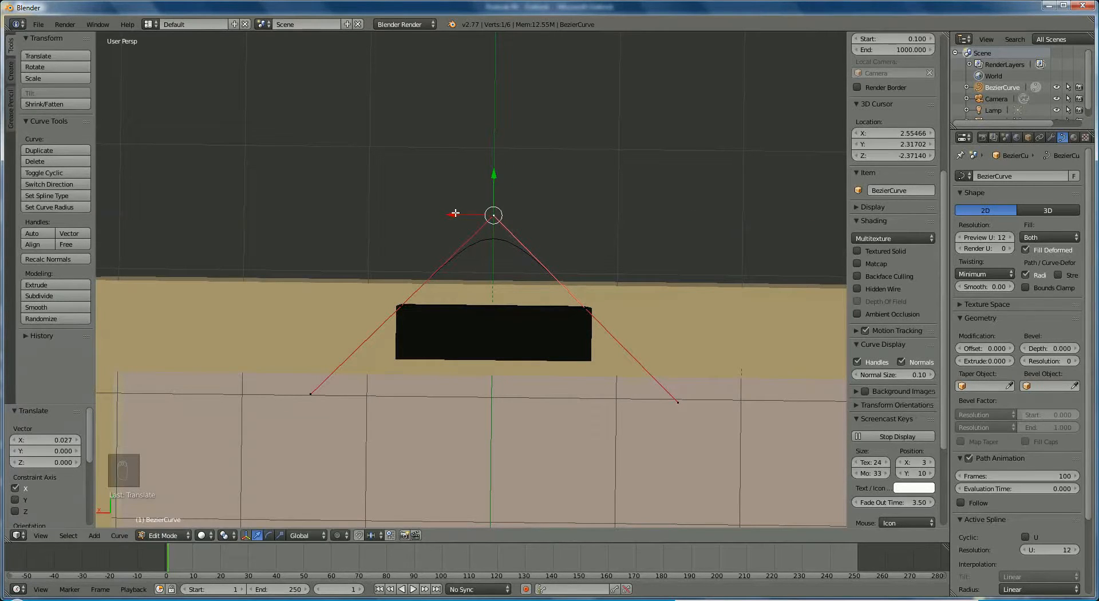
Nudge the right control point's outer handle about 0.005 along Y and return the curve to Object Mode
{"action": "right_click", "coordinate": [679, 399]}
{"action": "left_click_drag", "start_coordinate": [680, 362], "coordinate": [678, 359]}
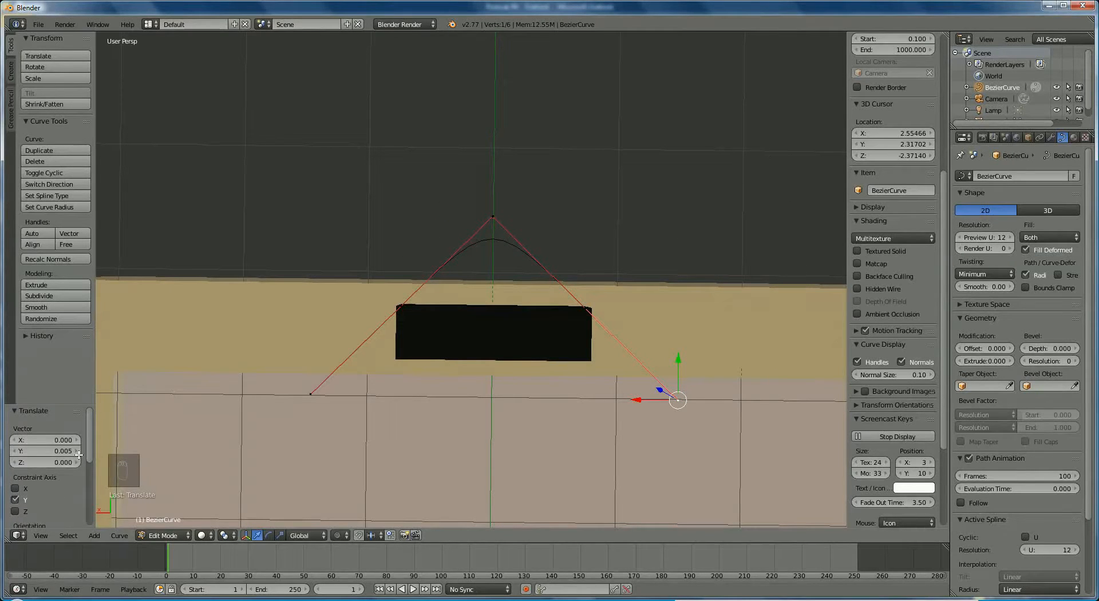
{"action": "left_click", "coordinate": [166, 535]}
{"action": "left_click", "coordinate": [168, 522]}
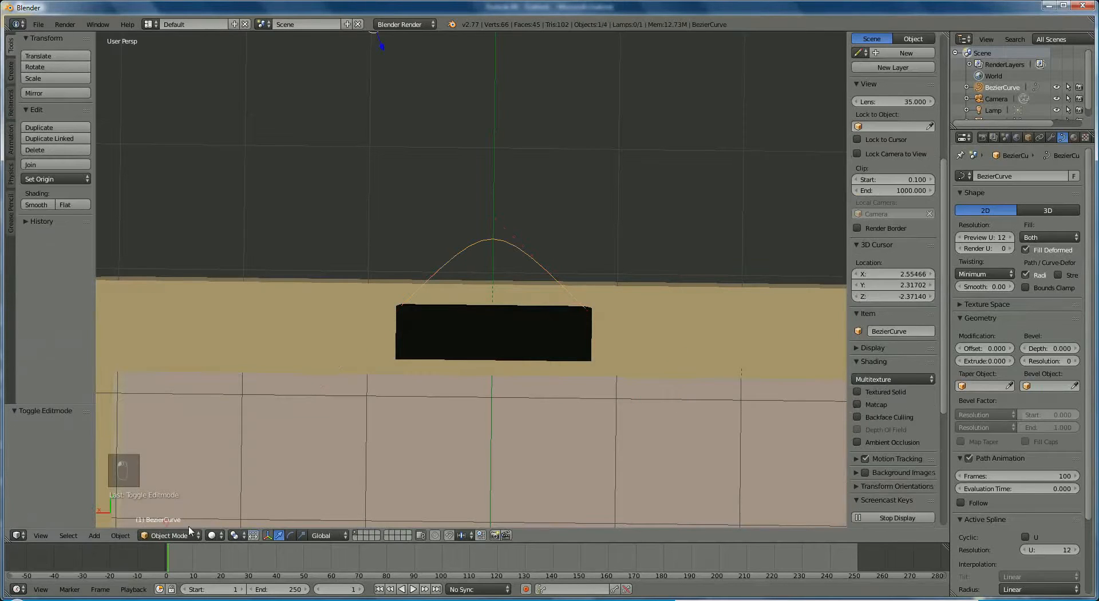
Add a Bezier circle curve to the scene
{"action": "scroll", "coordinate": [369, 459], "scroll_direction": "down", "scroll_amount": 1}
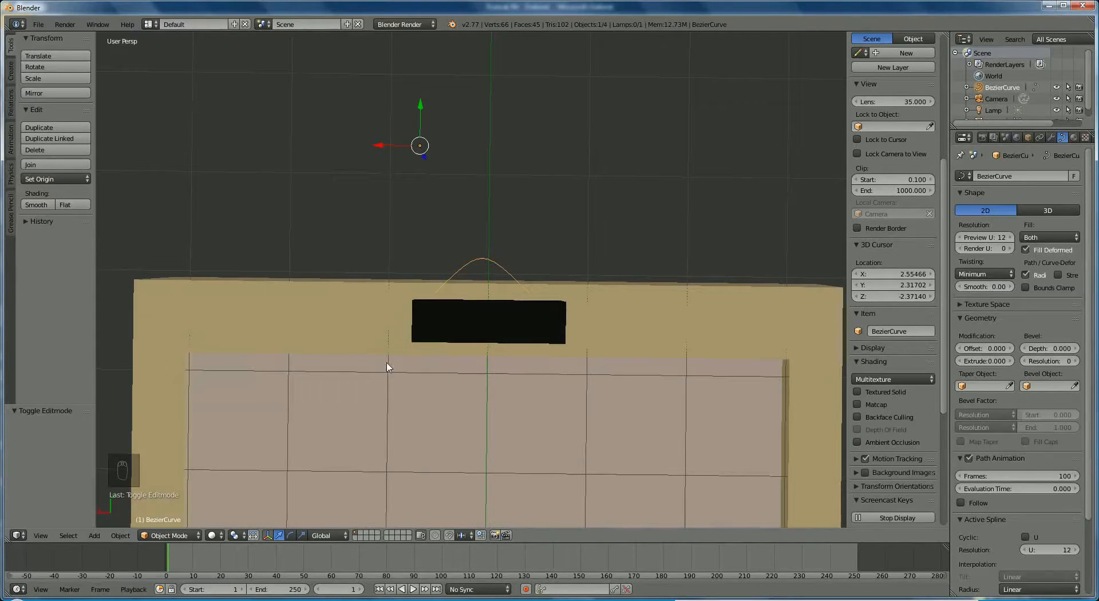
{"action": "left_click", "coordinate": [101, 538]}
{"action": "mouse_move", "coordinate": [143, 510]}
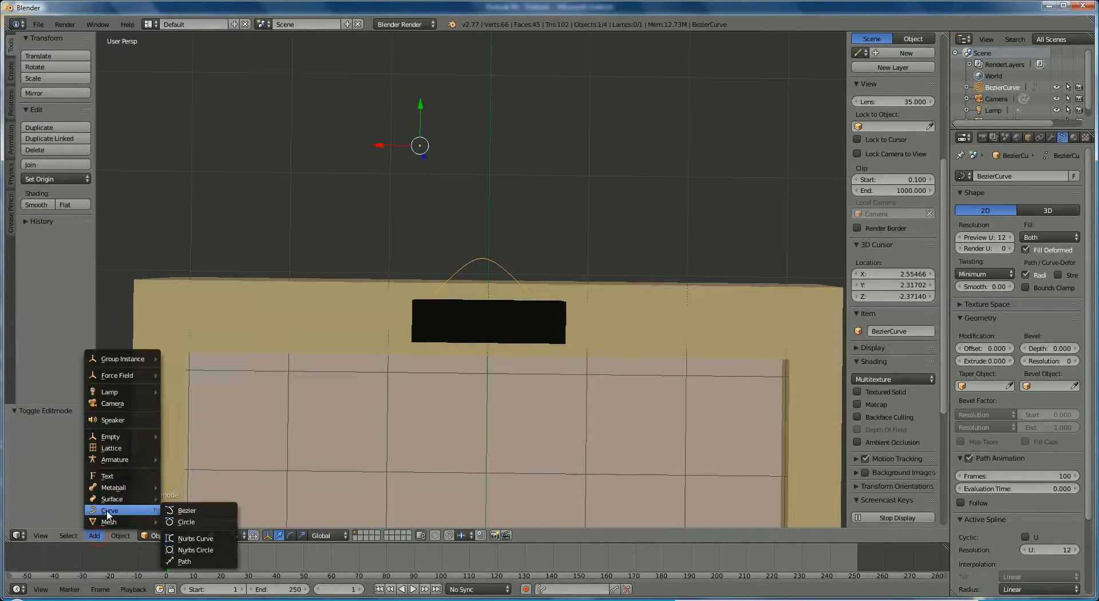
{"action": "left_click", "coordinate": [188, 522]}
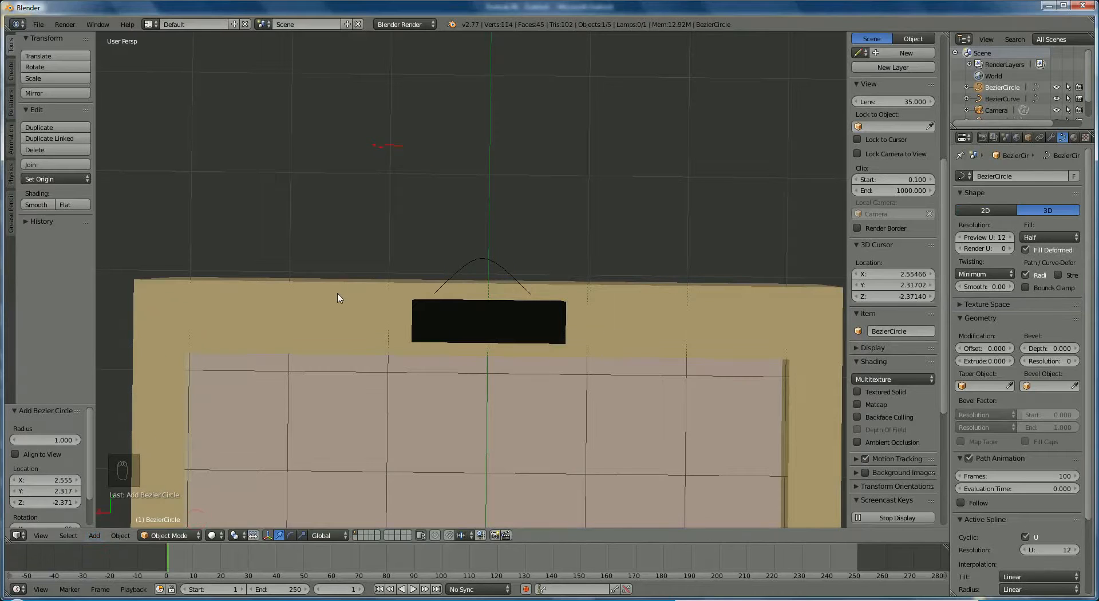
Move the Bezier circle about 4.123 along Y beyond the slab and scale it to about 0.159
{"action": "scroll", "coordinate": [338, 297], "scroll_direction": "down", "scroll_amount": 5}
{"action": "left_click_drag", "start_coordinate": [365, 353], "coordinate": [382, 170]}
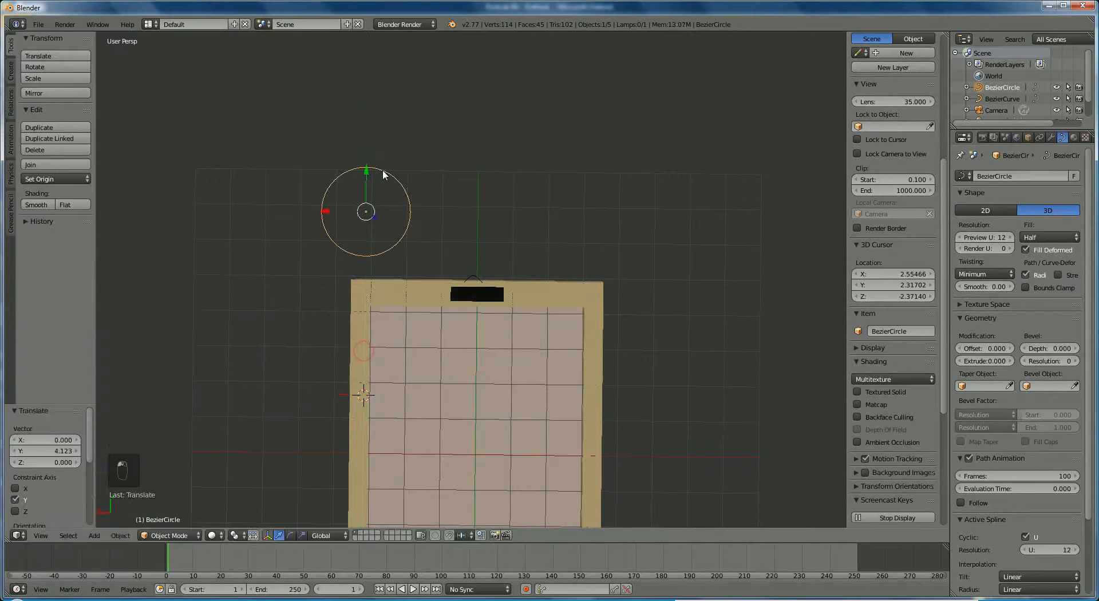
{"action": "key", "text": "s"}
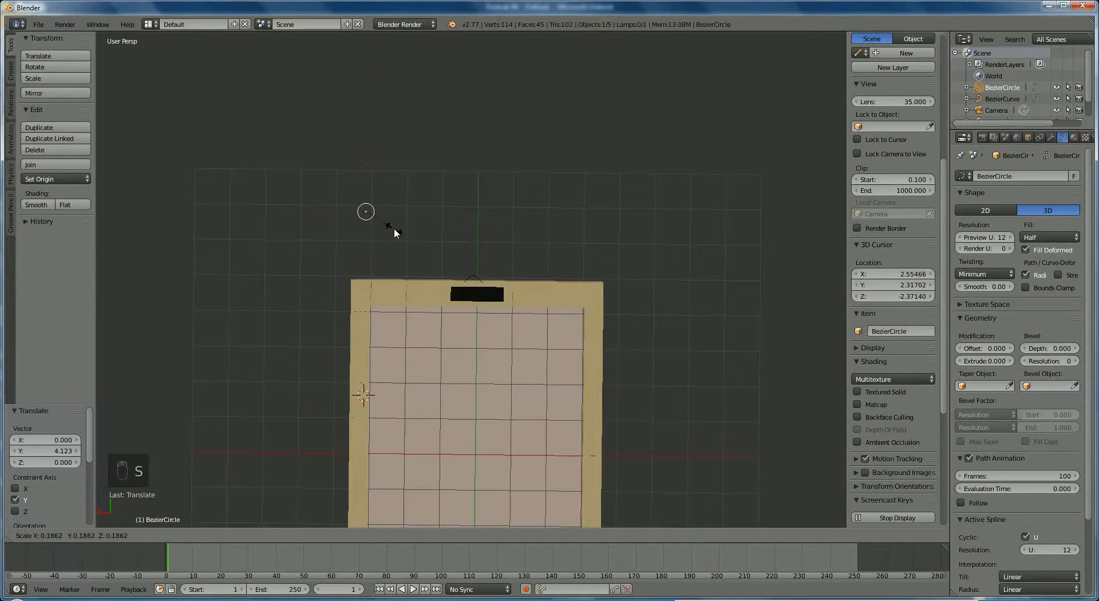
{"action": "left_click", "coordinate": [394, 227]}
{"action": "scroll", "coordinate": [417, 306], "scroll_direction": "down", "scroll_amount": 2}
{"action": "scroll", "coordinate": [395, 309], "scroll_direction": "up", "scroll_amount": 3}
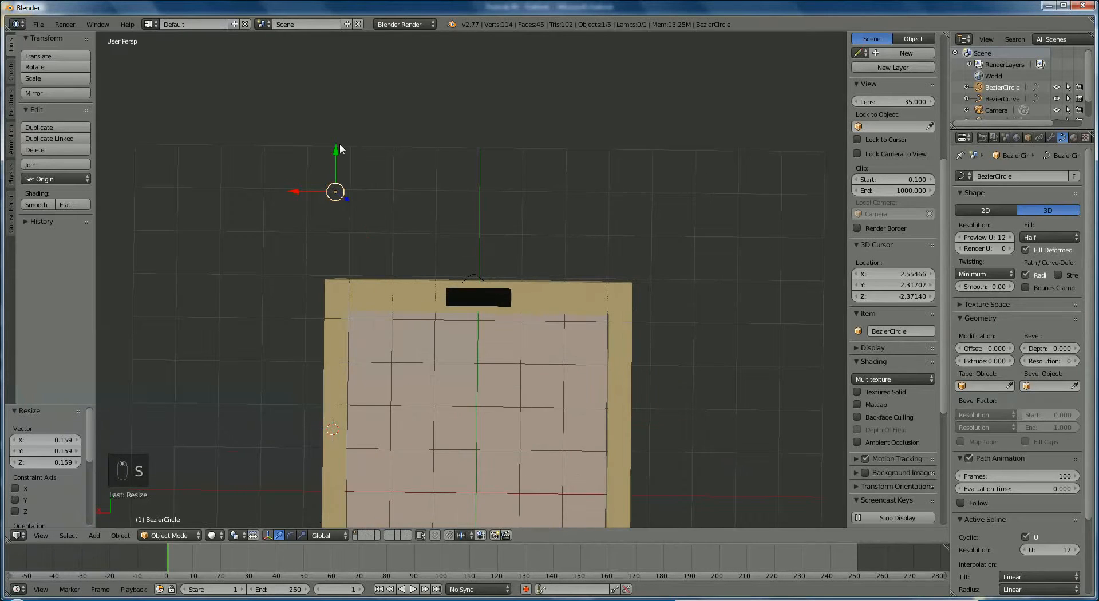
Bring the Bezier circle closer to the arch by moving it about -1.106 along Y and -1.975 along X
{"action": "key", "text": "g"}
{"action": "key", "text": "y"}
{"action": "left_click", "coordinate": [337, 205]}
{"action": "key", "text": "g"}
{"action": "key", "text": "x"}
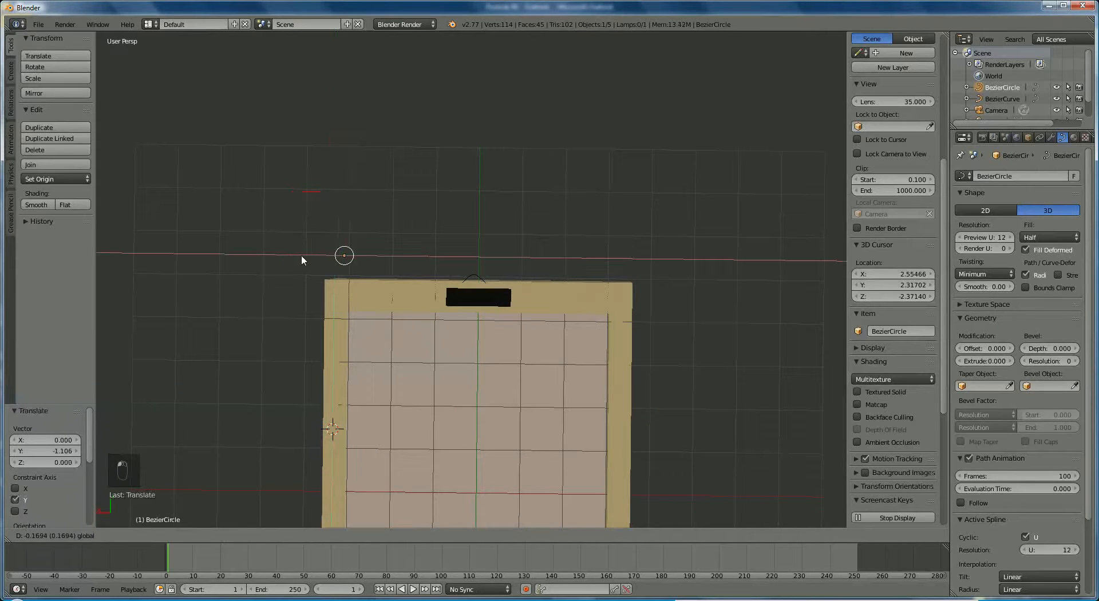
{"action": "left_click", "coordinate": [433, 277]}
{"action": "scroll", "coordinate": [435, 279], "scroll_direction": "up", "scroll_amount": 3}
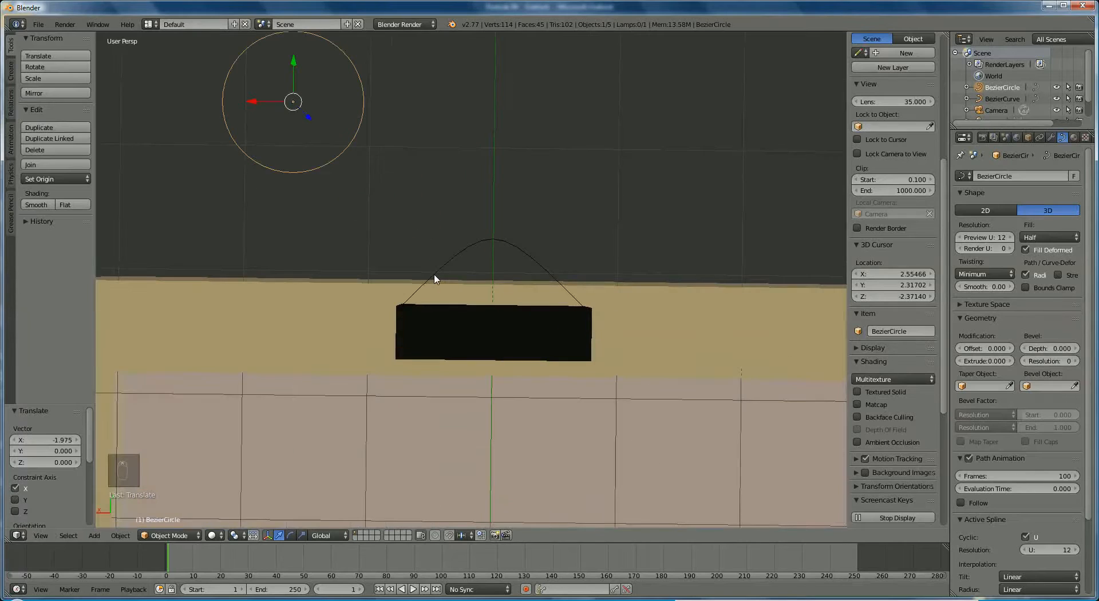
Scale the Bezier circle by about 0.158 and lower it along Y by about -0.215 and -0.169 to sit beside the arch
{"action": "key", "text": "g"}
{"action": "key", "text": "y"}
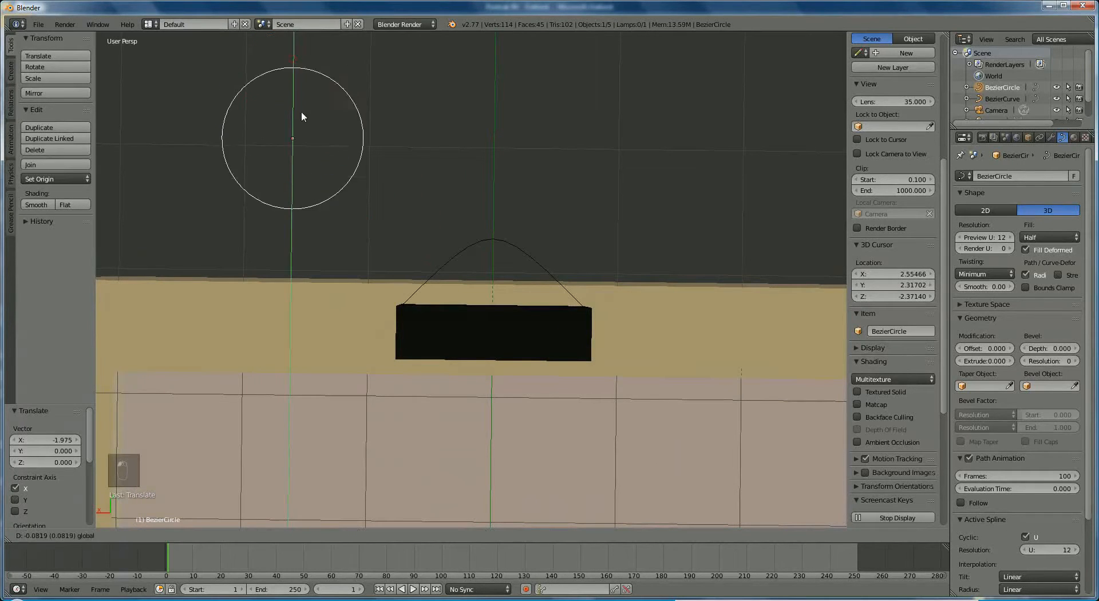
{"action": "left_click", "coordinate": [307, 150]}
{"action": "key", "text": "s"}
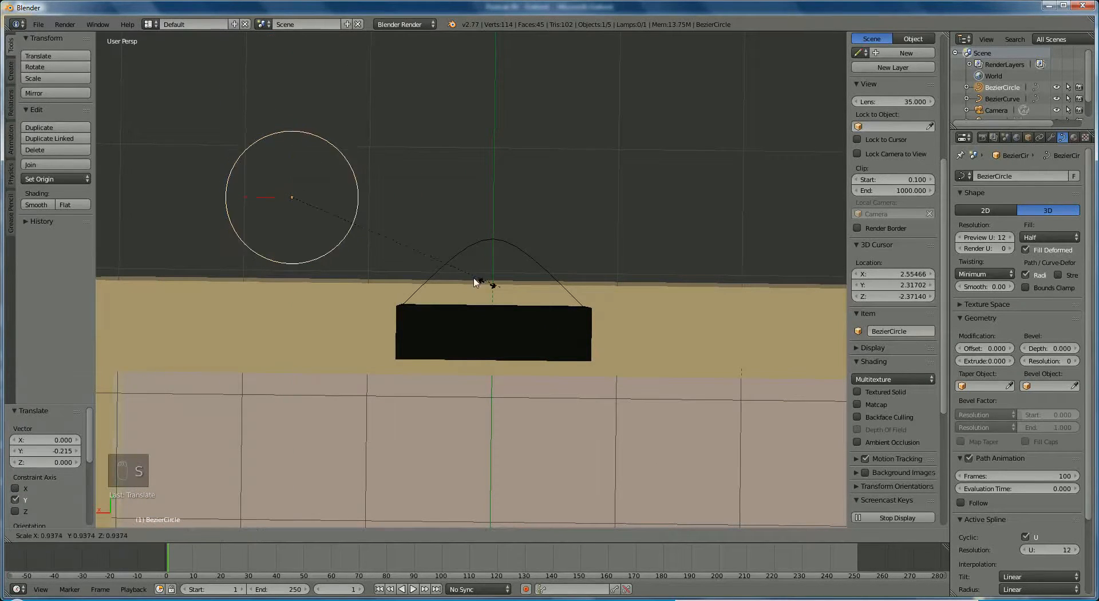
{"action": "left_click", "coordinate": [320, 222]}
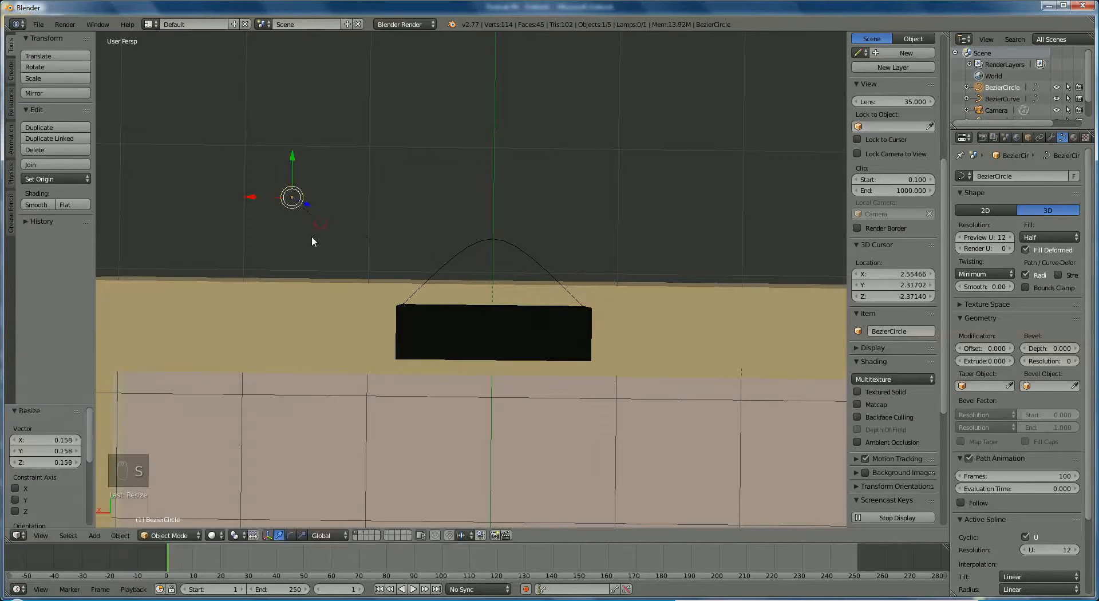
{"action": "left_click_drag", "start_coordinate": [295, 154], "coordinate": [316, 230]}
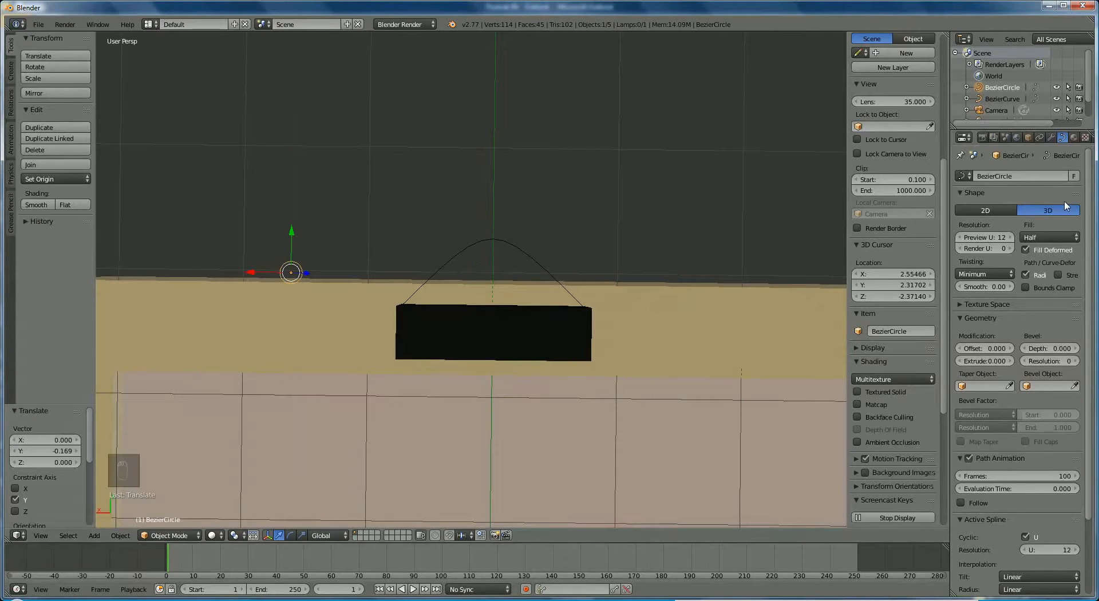
Exclude the Bezier circle from rendering and assign BezierCircle as the arch curve's bevel object
{"action": "left_click", "coordinate": [1079, 88]}
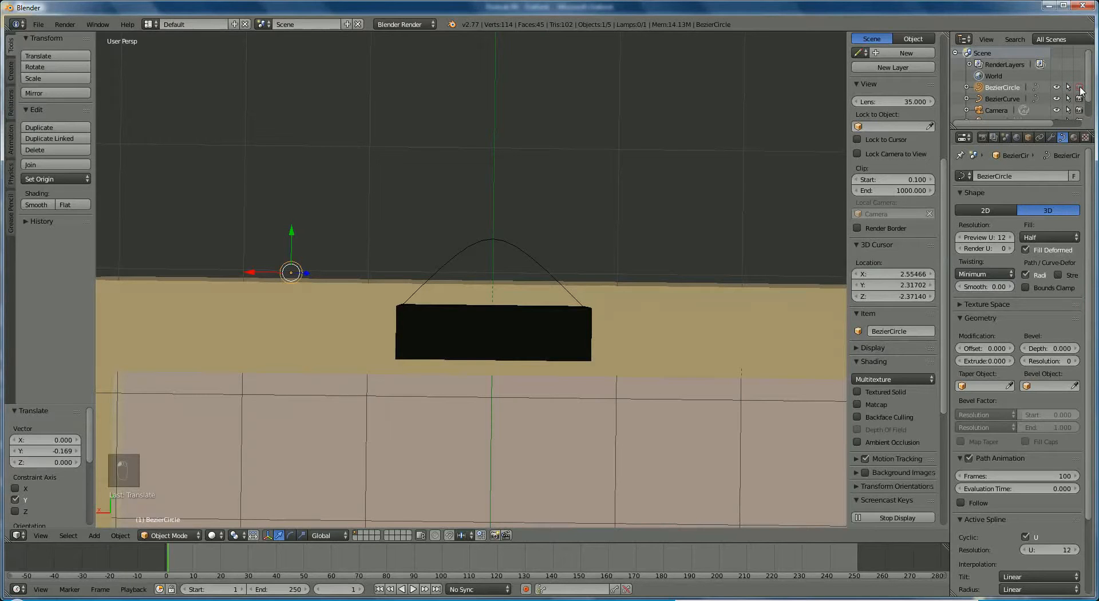
{"action": "right_click", "coordinate": [512, 245]}
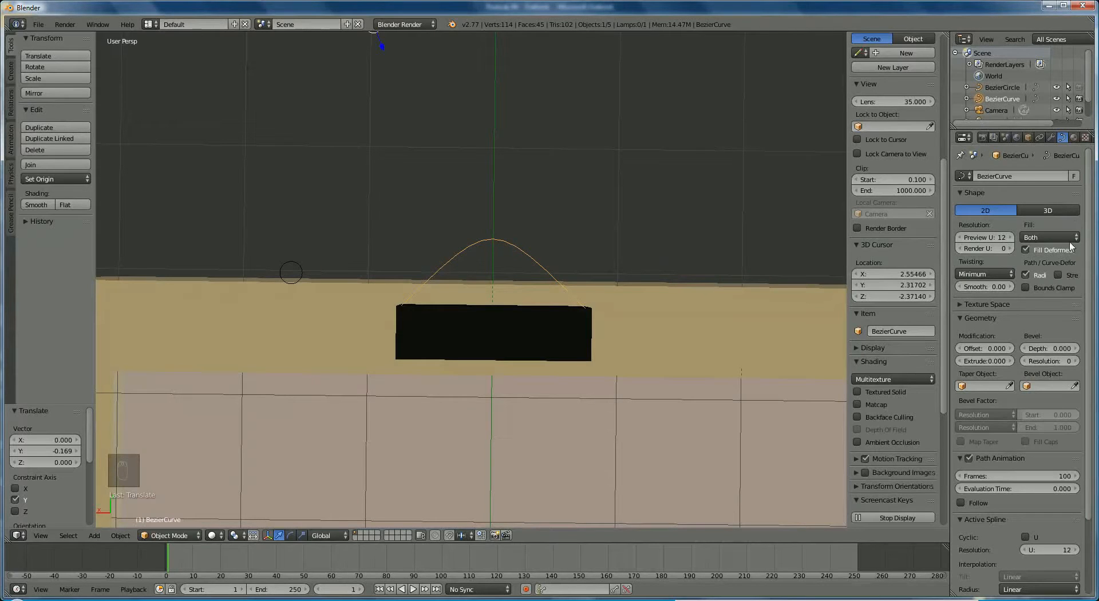
{"action": "left_click", "coordinate": [1065, 385]}
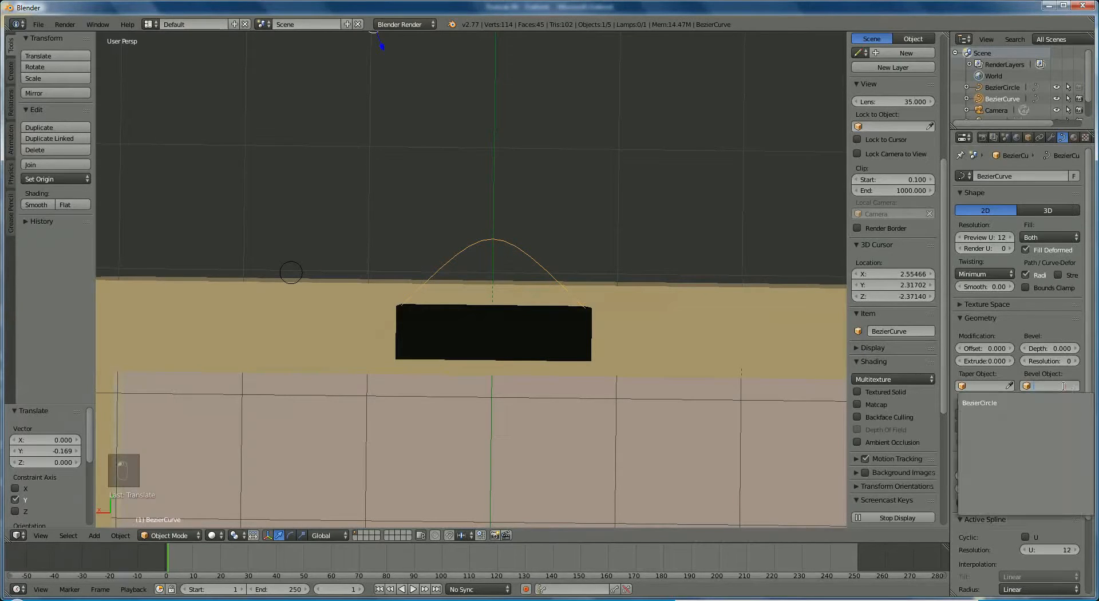
{"action": "left_click", "coordinate": [990, 403]}
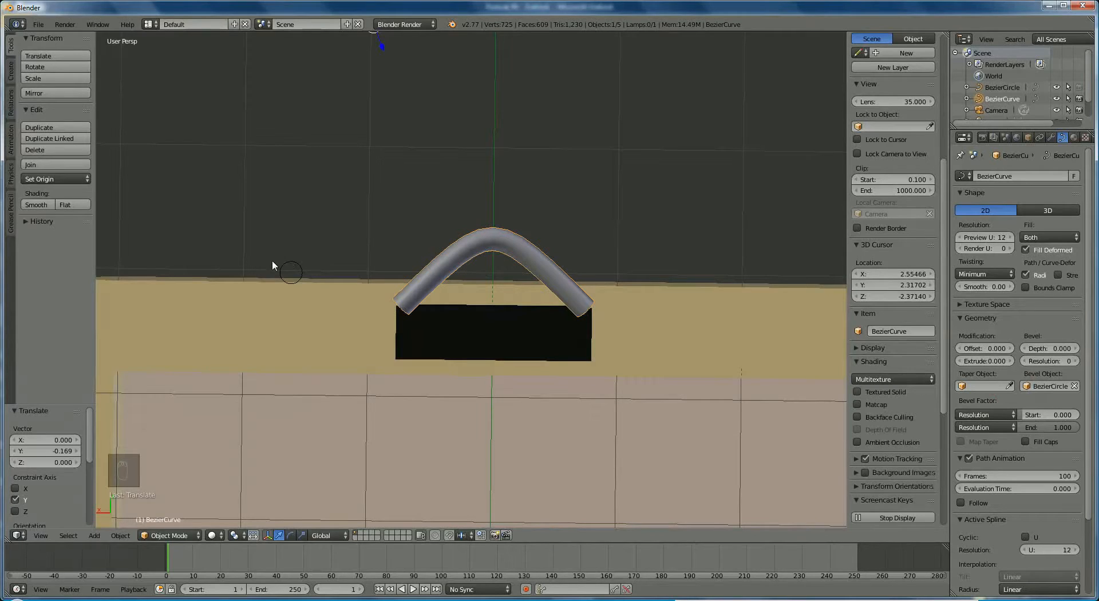
Scale the Bezier circle by about 0.375 to make the arch's tube thinner
{"action": "right_click", "coordinate": [294, 269]}
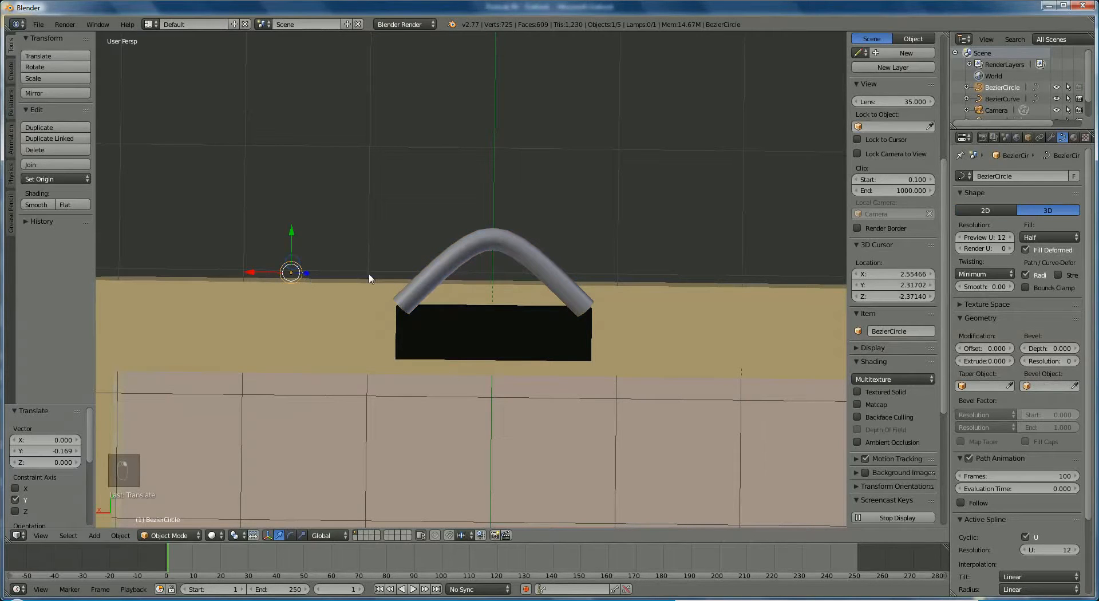
{"action": "key", "text": "s"}
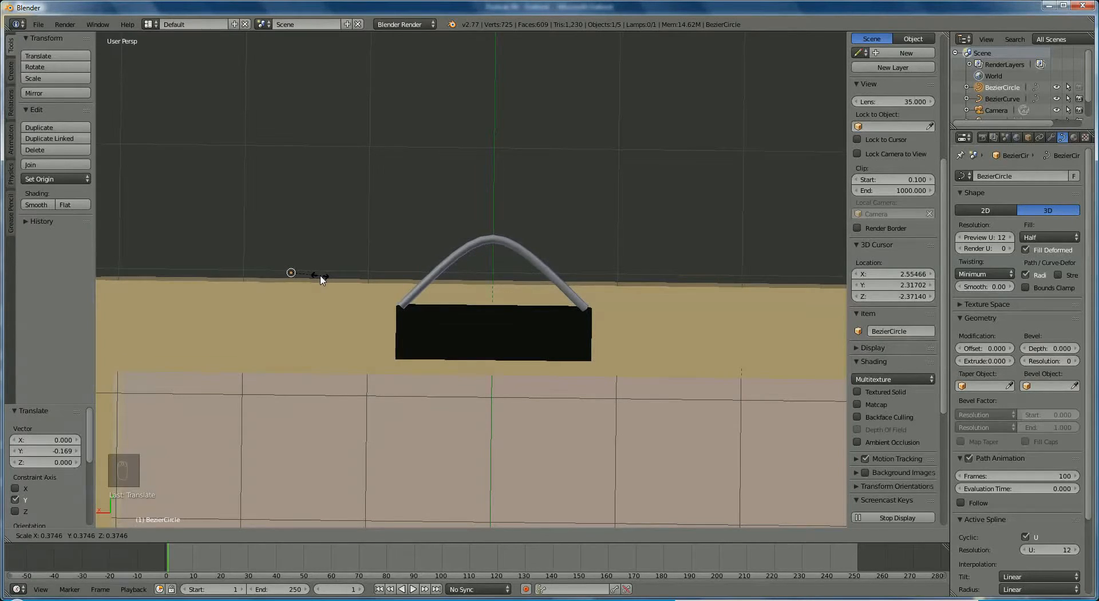
{"action": "left_click", "coordinate": [322, 279]}
{"action": "scroll", "coordinate": [481, 312], "scroll_direction": "down", "scroll_amount": 4}
{"action": "scroll", "coordinate": [481, 312], "scroll_direction": "up", "scroll_amount": 4}
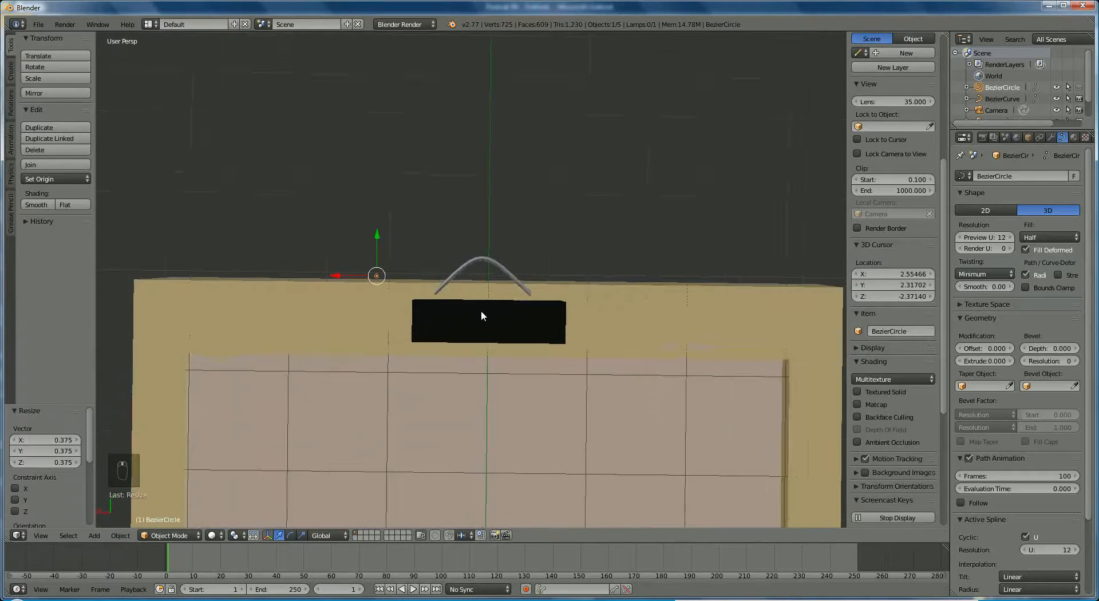
{"action": "scroll", "coordinate": [524, 306], "scroll_direction": "down", "scroll_amount": 5}
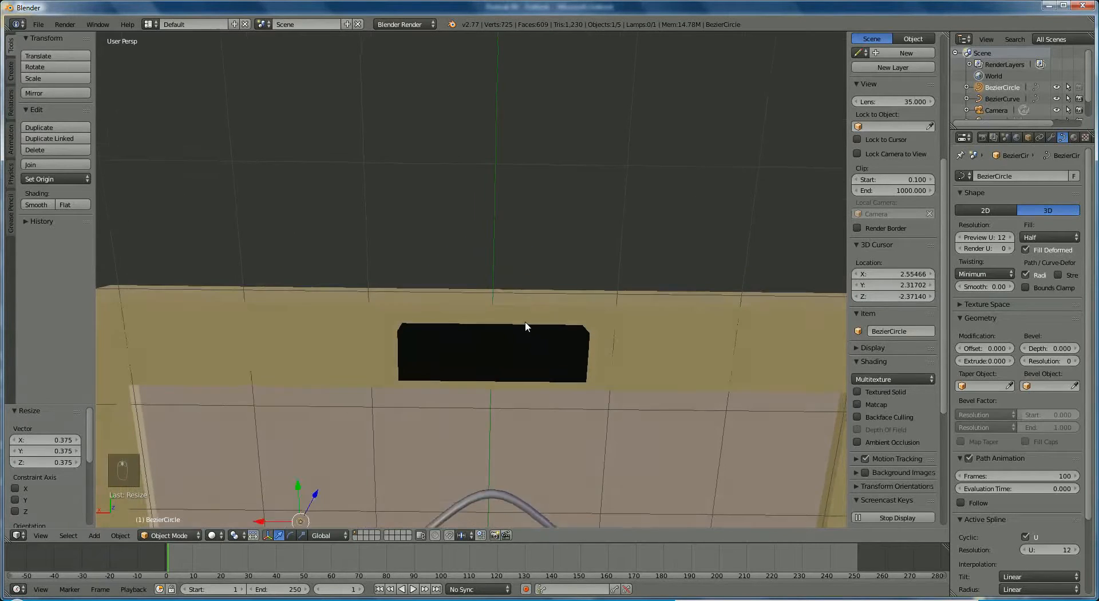
{"action": "middle_click_drag", "start_coordinate": [456, 359], "coordinate": [456, 377]}
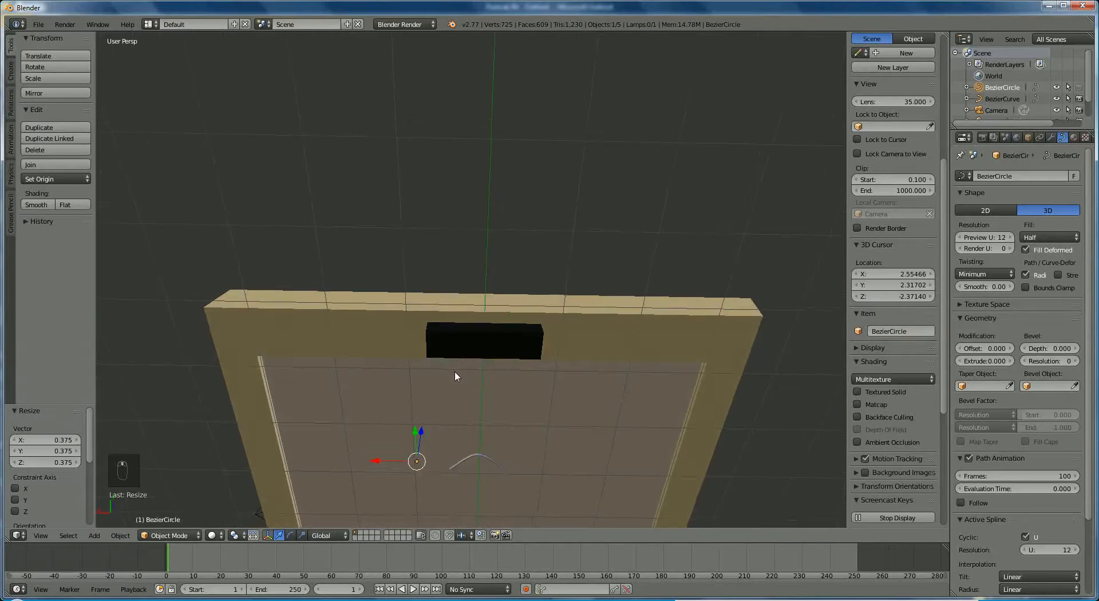
Move the arch curve about 2.248 along Z to bring it to the height of the black block
{"action": "right_click", "coordinate": [482, 454]}
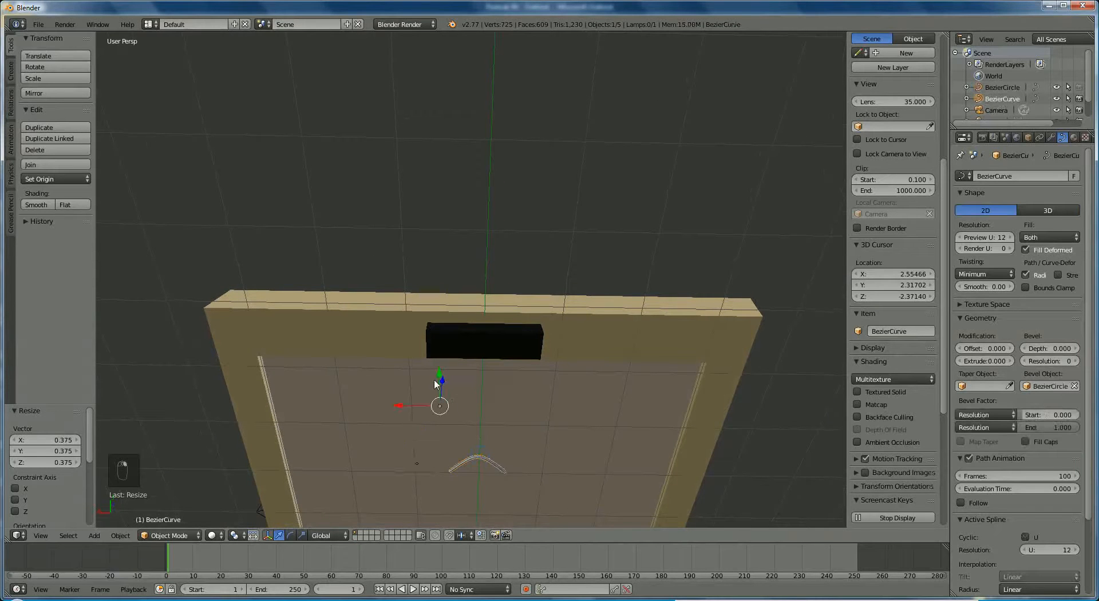
{"action": "middle_click_drag", "start_coordinate": [461, 393], "coordinate": [449, 442]}
{"action": "scroll", "coordinate": [452, 439], "scroll_direction": "down", "scroll_amount": 3}
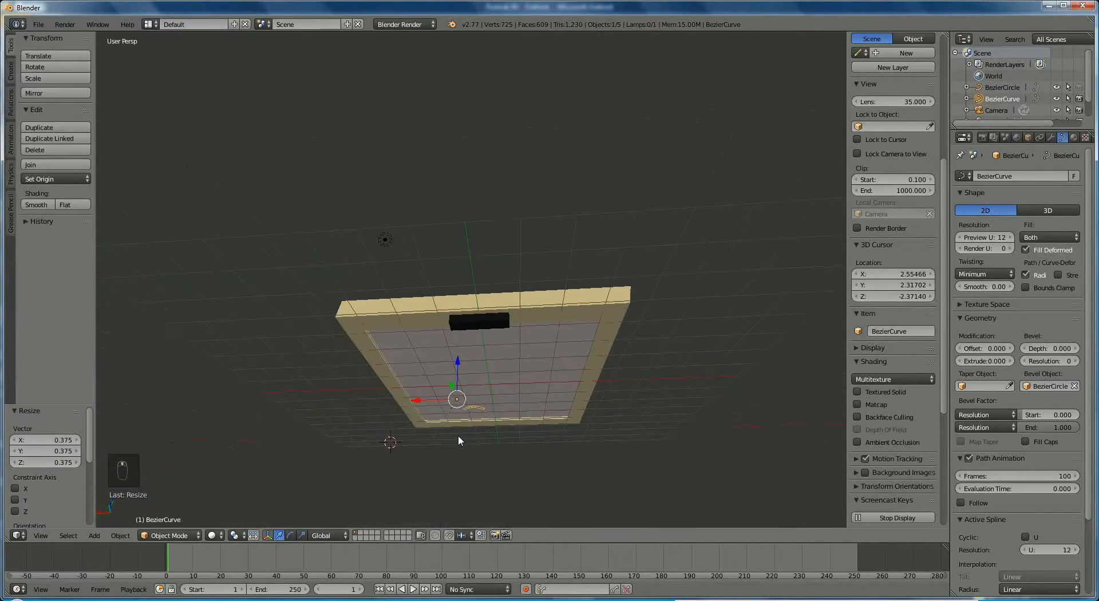
{"action": "left_click_drag", "start_coordinate": [458, 362], "coordinate": [469, 263]}
{"action": "middle_click_drag", "start_coordinate": [516, 327], "coordinate": [390, 173]}
{"action": "scroll", "coordinate": [517, 214], "scroll_direction": "up", "scroll_amount": 4}
{"action": "scroll", "coordinate": [520, 267], "scroll_direction": "up", "scroll_amount": 1}
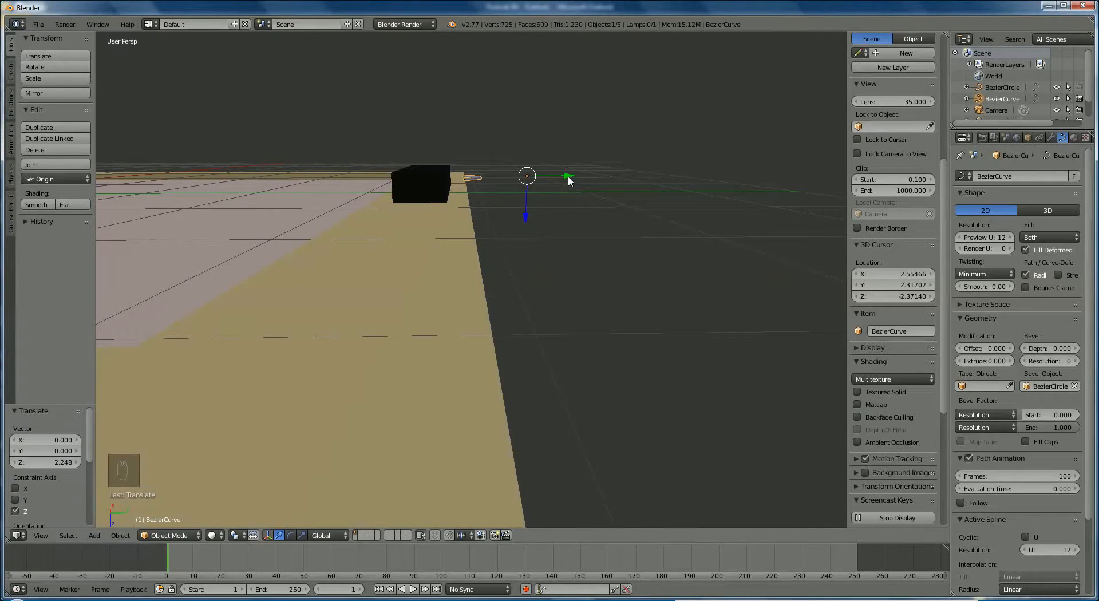
Shift the arch curve about 0.161 along Y and -0.080 along X, beyond the slab edge beside the block
{"action": "left_click_drag", "start_coordinate": [568, 176], "coordinate": [583, 175]}
{"action": "middle_click_drag", "start_coordinate": [408, 289], "coordinate": [500, 304]}
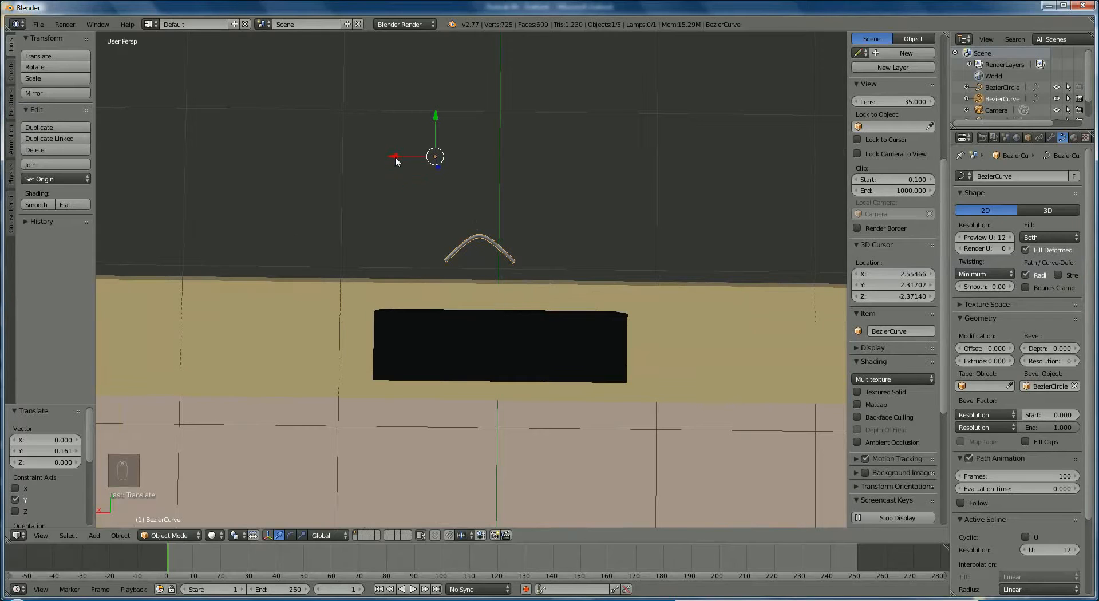
{"action": "left_click_drag", "start_coordinate": [393, 155], "coordinate": [408, 158]}
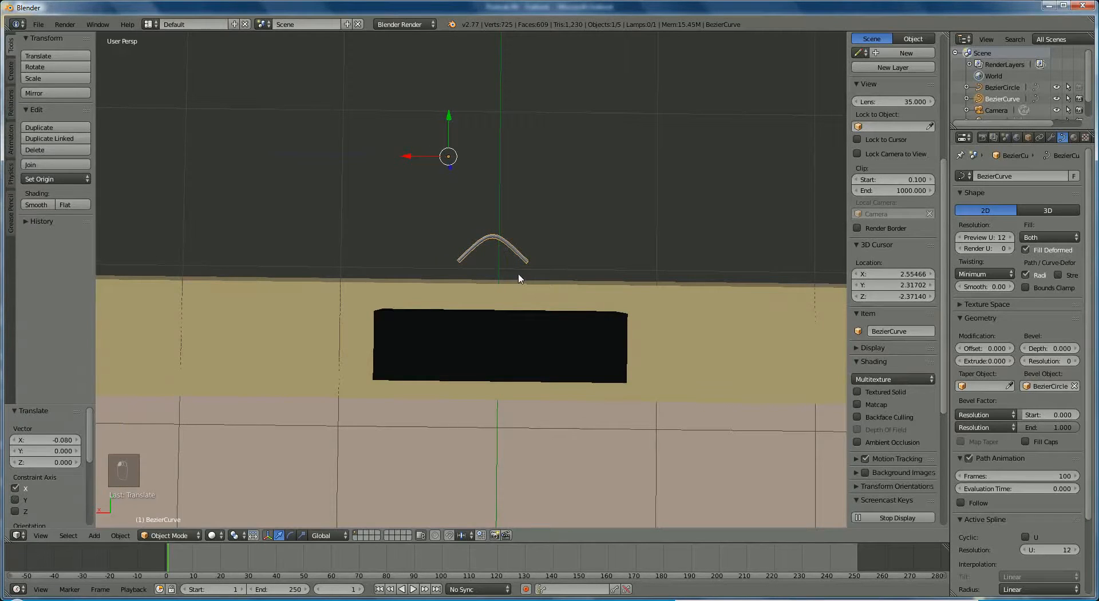
Check the arch from above and from the side, and nudge it about 0.004 along Z against the block's height
{"action": "key", "text": "KP_7"}
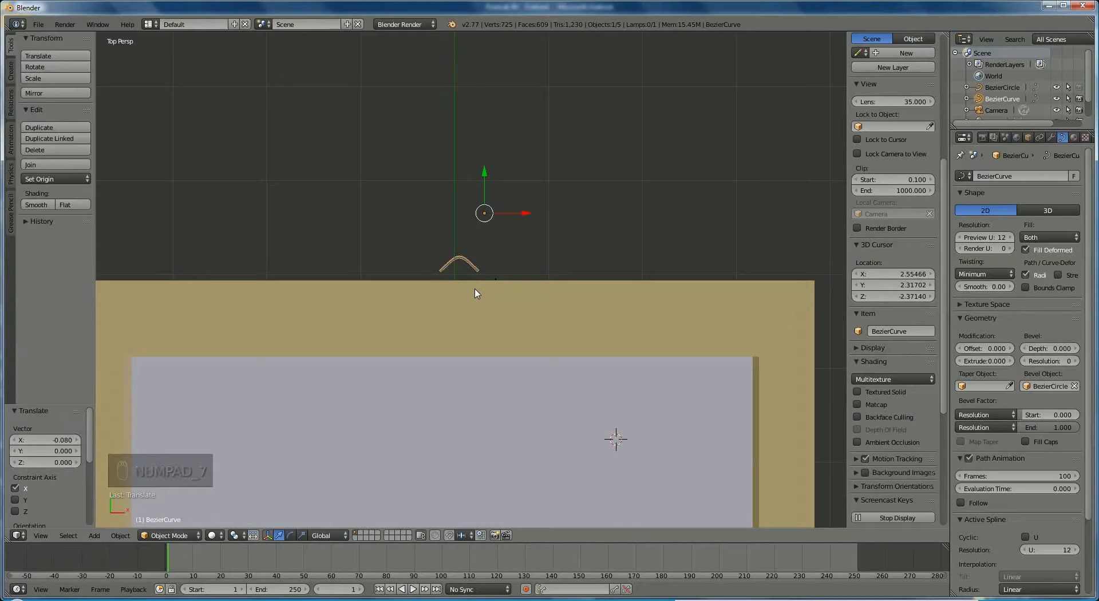
{"action": "key", "text": "KP_6"}
{"action": "key", "text": "KP_6"}
{"action": "key", "text": "KP_6"}
{"action": "key", "text": "KP_6"}
{"action": "key", "text": "KP_6"}
{"action": "key", "text": "KP_6"}
{"action": "key", "text": "KP_6"}
{"action": "key", "text": "KP_6"}
{"action": "key", "text": "KP_6"}
{"action": "key", "text": "KP_6"}
{"action": "key", "text": "KP_6"}
{"action": "key", "text": "KP_6"}
{"action": "key", "text": "KP_6"}
{"action": "key", "text": "KP_6"}
{"action": "key", "text": "KP_6"}
{"action": "key", "text": "KP_6"}
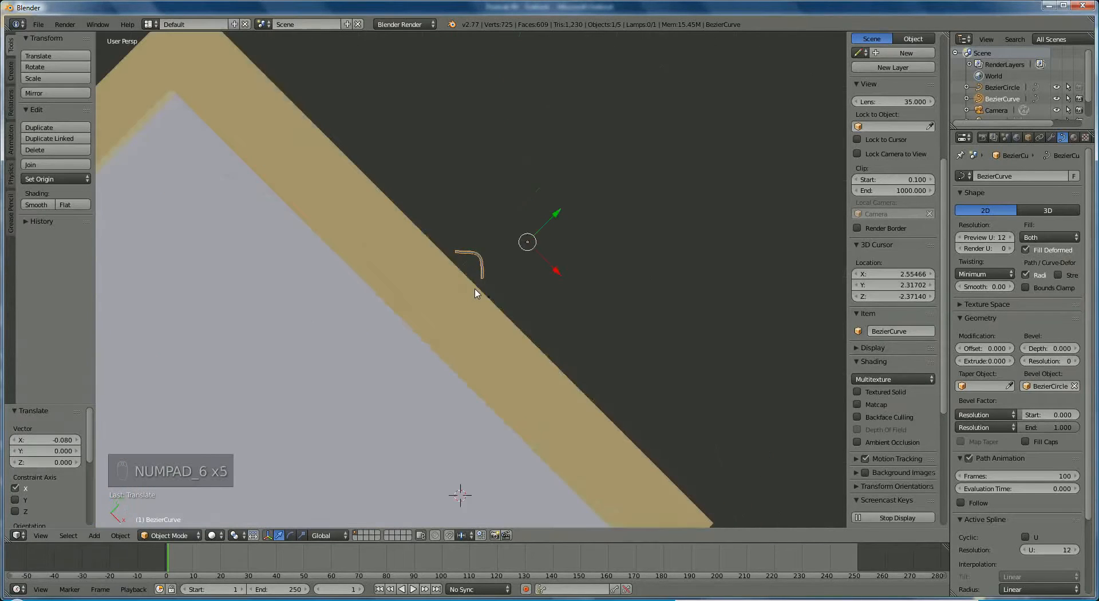
{"action": "key", "text": "KP_6"}
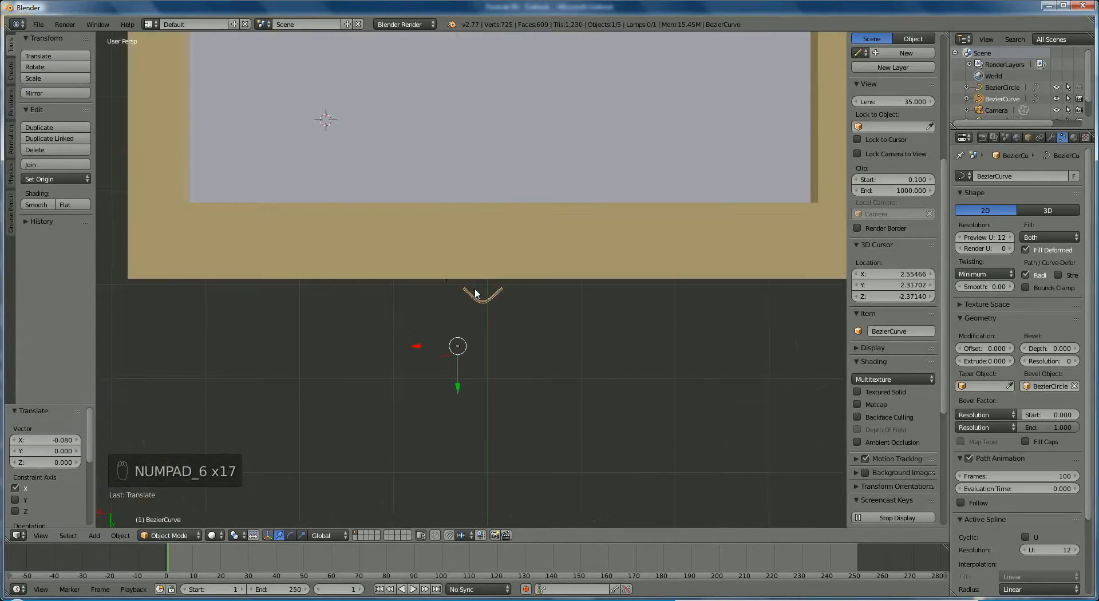
{"action": "key", "text": "KP_3"}
{"action": "key", "text": "KP_3"}
{"action": "key", "text": "KP_3"}
{"action": "key", "text": "KP_3"}
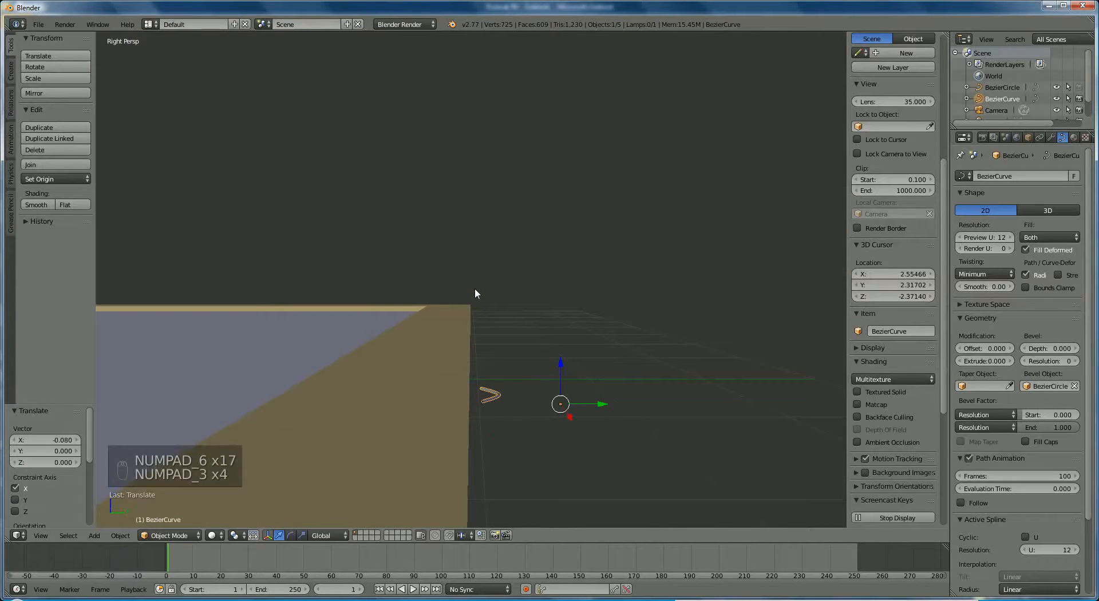
{"action": "key", "text": "KP_8"}
{"action": "key", "text": "KP_8"}
{"action": "key", "text": "KP_8"}
{"action": "key", "text": "KP_8"}
{"action": "key", "text": "KP_8"}
{"action": "key", "text": "KP_8"}
{"action": "key", "text": "KP_8"}
{"action": "key", "text": "KP_8"}
{"action": "key", "text": "KP_8"}
{"action": "key", "text": "KP_8"}
{"action": "key", "text": "KP_8"}
{"action": "key", "text": "KP_8"}
{"action": "key", "text": "KP_8"}
{"action": "key", "text": "KP_8"}
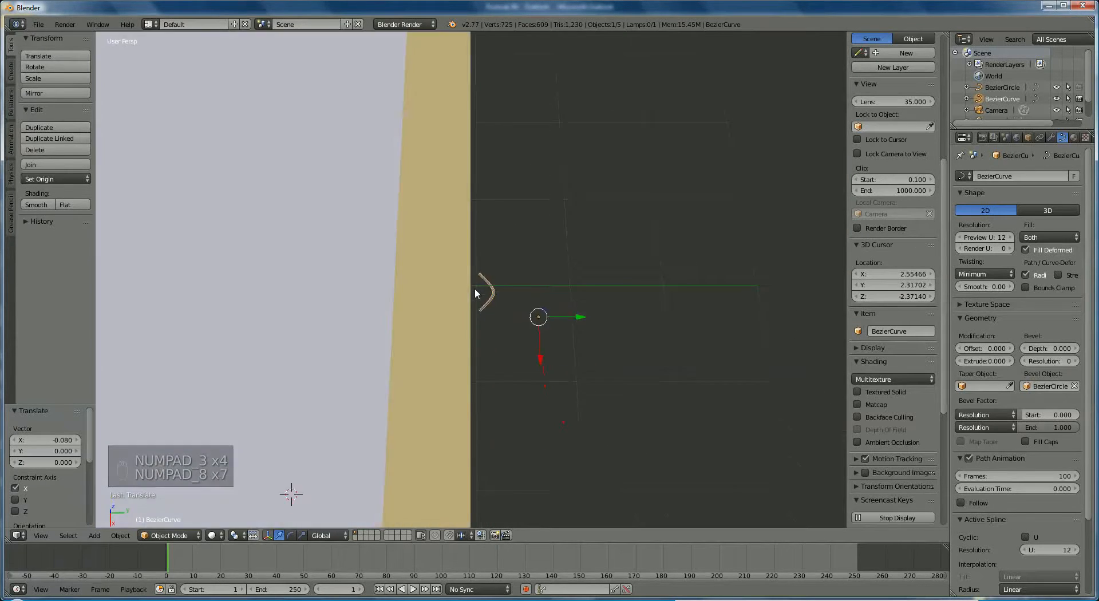
{"action": "key", "text": "KP_8"}
{"action": "key", "text": "KP_8"}
{"action": "key", "text": "KP_8"}
{"action": "key", "text": "KP_8"}
{"action": "key", "text": "KP_8"}
{"action": "key", "text": "KP_8"}
{"action": "key", "text": "KP_8"}
{"action": "key", "text": "KP_8"}
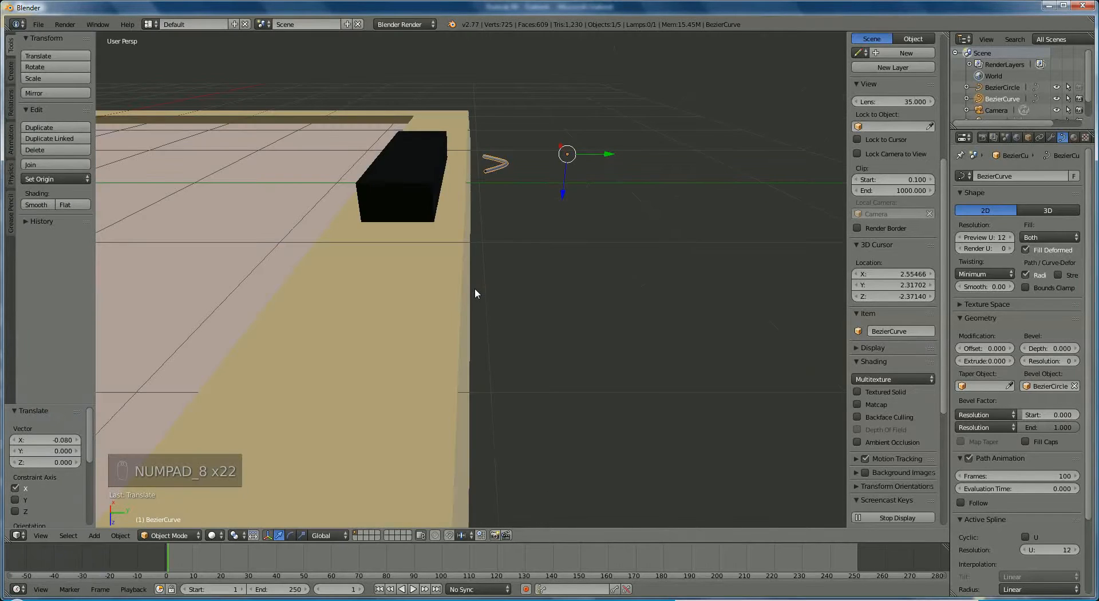
{"action": "key", "text": "KP_2"}
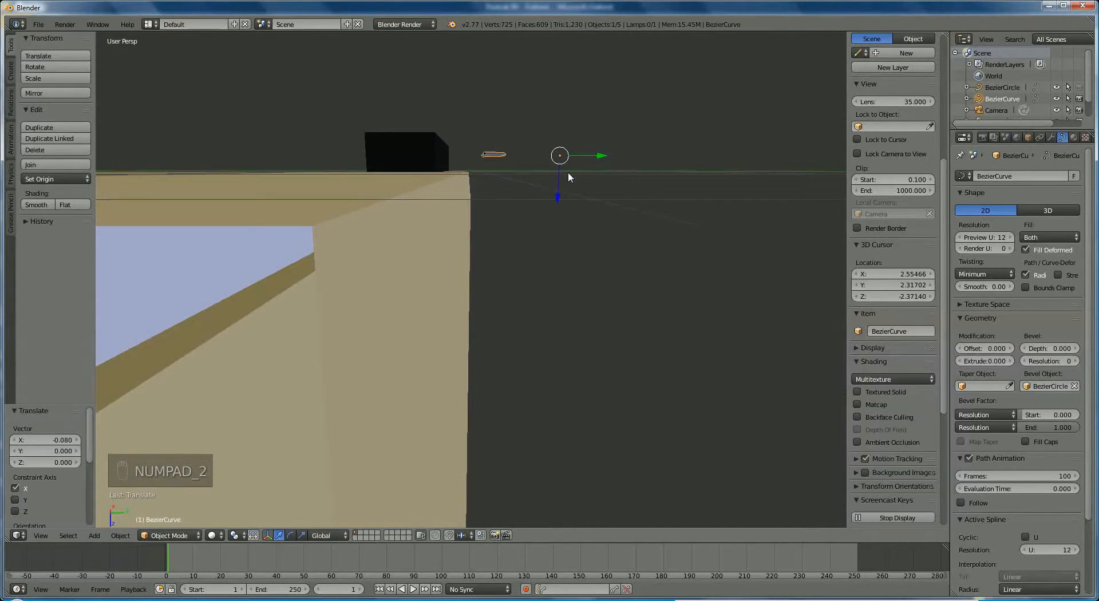
{"action": "left_click_drag", "start_coordinate": [559, 187], "coordinate": [560, 192]}
Center the arch curve on the black block by moving it about -0.041 along X
{"action": "key", "text": "KP_4"}
{"action": "key", "text": "KP_4"}
{"action": "key", "text": "KP_4"}
{"action": "key", "text": "KP_4"}
{"action": "key", "text": "KP_4"}
{"action": "key", "text": "KP_4"}
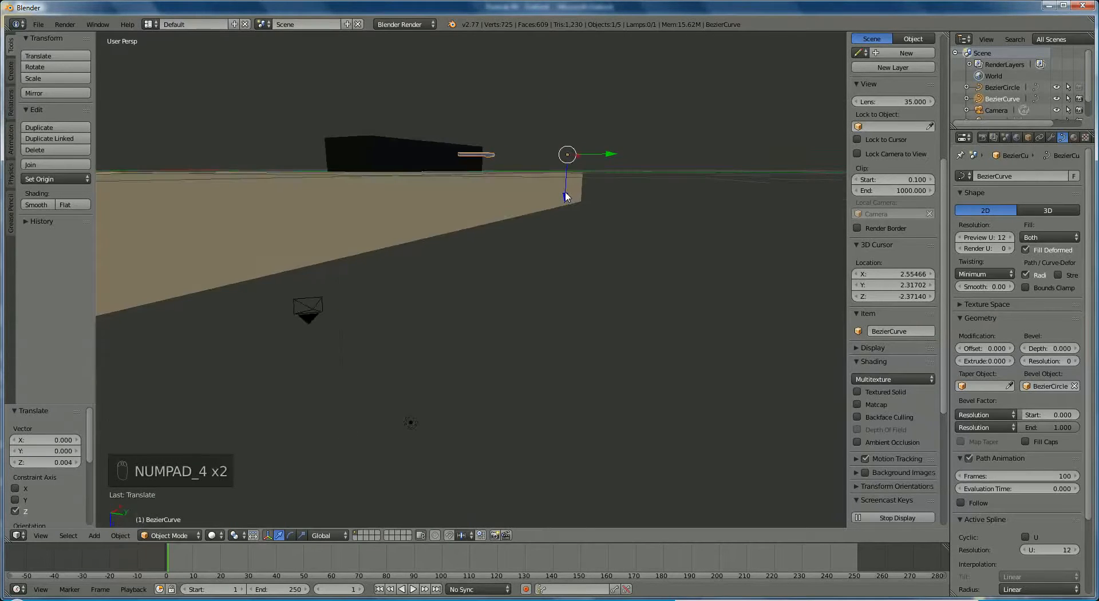
{"action": "key", "text": "KP_4"}
{"action": "key", "text": "KP_4"}
{"action": "key", "text": "KP_4"}
{"action": "key", "text": "KP_4"}
{"action": "key", "text": "KP_4"}
{"action": "key", "text": "KP_4"}
{"action": "key", "text": "KP_4"}
{"action": "key", "text": "KP_4"}
{"action": "key", "text": "KP_4"}
{"action": "key", "text": "KP_4"}
{"action": "key", "text": "KP_4"}
{"action": "key", "text": "KP_4"}
{"action": "key", "text": "KP_4"}
{"action": "key", "text": "KP_4"}
{"action": "key", "text": "KP_4"}
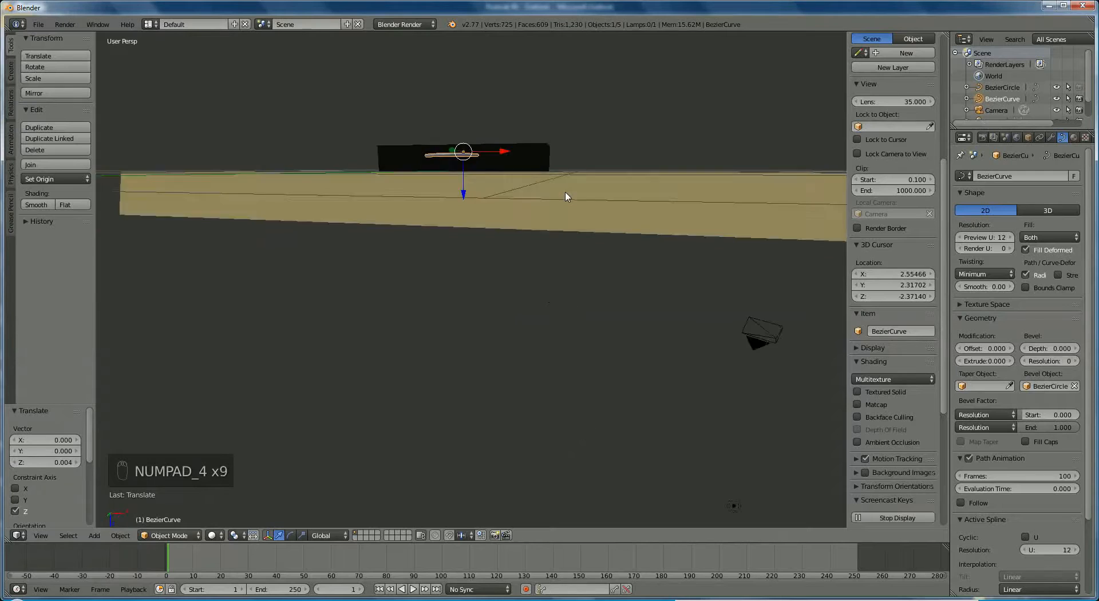
{"action": "key", "text": "KP_4"}
{"action": "key", "text": "KP_4"}
{"action": "key", "text": "KP_4"}
{"action": "key", "text": "KP_4"}
{"action": "key", "text": "KP_4"}
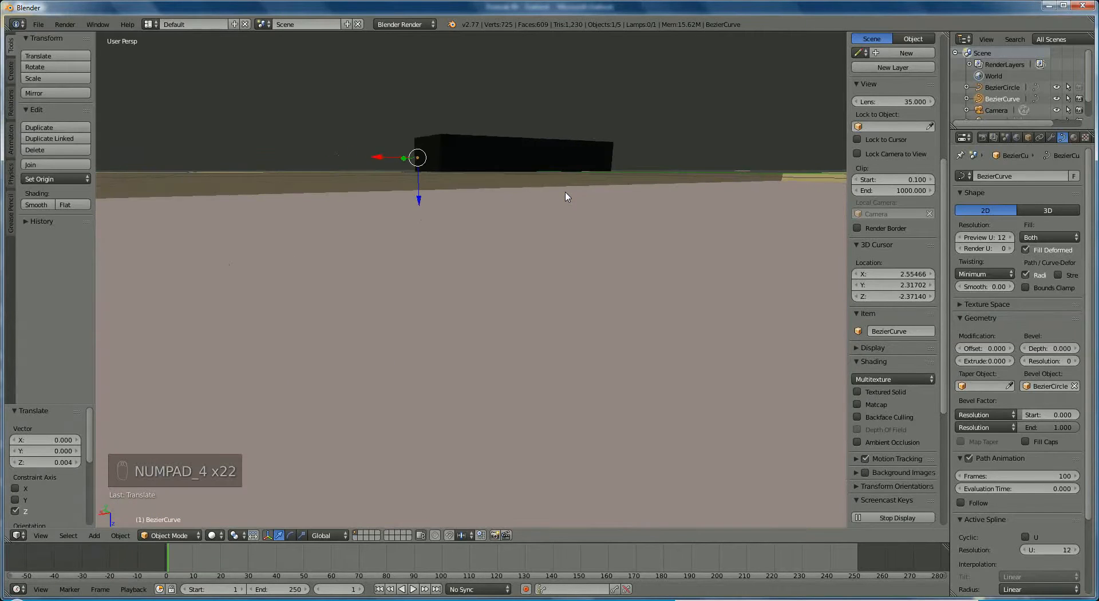
{"action": "key", "text": "KP_2"}
{"action": "key", "text": "KP_2"}
{"action": "key", "text": "KP_2"}
{"action": "key", "text": "KP_2"}
{"action": "key", "text": "KP_2"}
{"action": "key", "text": "KP_2"}
{"action": "key", "text": "KP_2"}
{"action": "key", "text": "KP_2"}
{"action": "key", "text": "KP_2"}
{"action": "key", "text": "KP_2"}
{"action": "key", "text": "KP_2"}
{"action": "key", "text": "KP_2"}
{"action": "key", "text": "KP_2"}
{"action": "key", "text": "KP_2"}
{"action": "key", "text": "KP_2"}
{"action": "key", "text": "KP_2"}
{"action": "key", "text": "KP_2"}
{"action": "key", "text": "KP_2"}
{"action": "key", "text": "KP_2"}
{"action": "key", "text": "KP_2"}
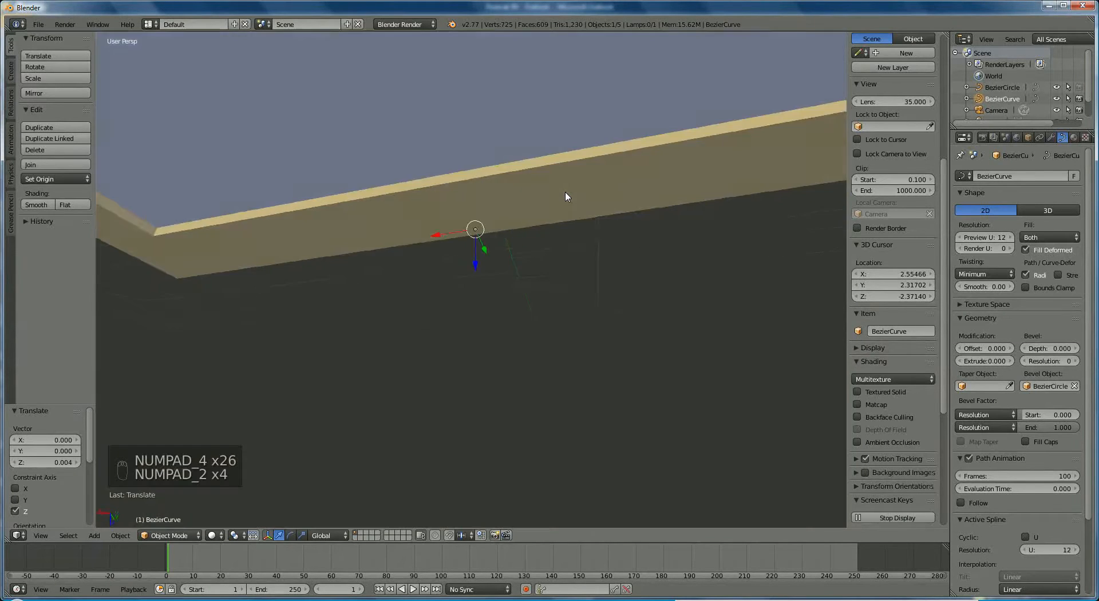
{"action": "key", "text": "KP_2"}
{"action": "key", "text": "KP_2"}
{"action": "key", "text": "KP_2"}
{"action": "key", "text": "KP_2"}
{"action": "key", "text": "KP_2"}
{"action": "key", "text": "KP_2"}
{"action": "key", "text": "KP_2"}
{"action": "key", "text": "KP_2"}
{"action": "key", "text": "KP_2"}
{"action": "key", "text": "KP_2"}
{"action": "key", "text": "KP_2"}
{"action": "key", "text": "KP_2"}
{"action": "key", "text": "KP_2"}
{"action": "key", "text": "KP_2"}
{"action": "key", "text": "KP_2"}
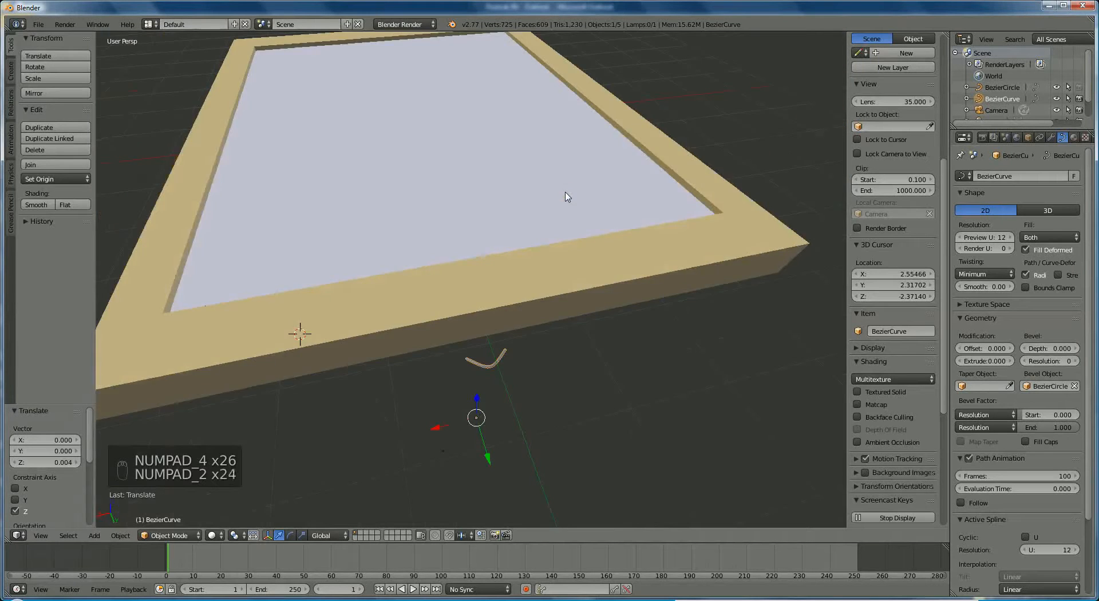
{"action": "key", "text": "KP_2"}
{"action": "key", "text": "KP_2"}
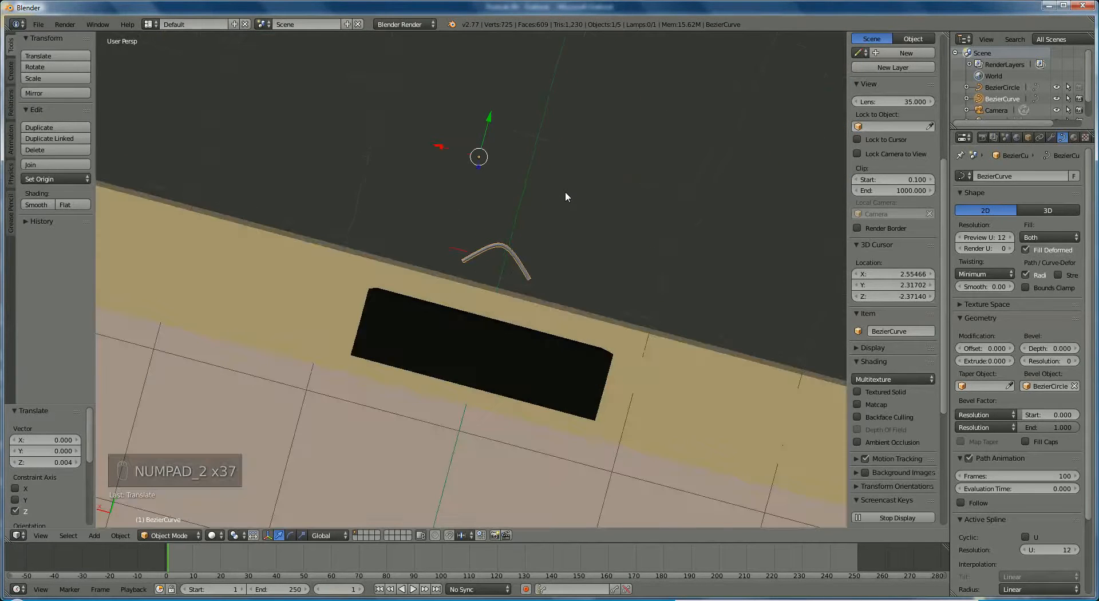
{"action": "key", "text": "KP_4"}
{"action": "key", "text": "KP_6"}
{"action": "key", "text": "KP_6"}
{"action": "key", "text": "KP_6"}
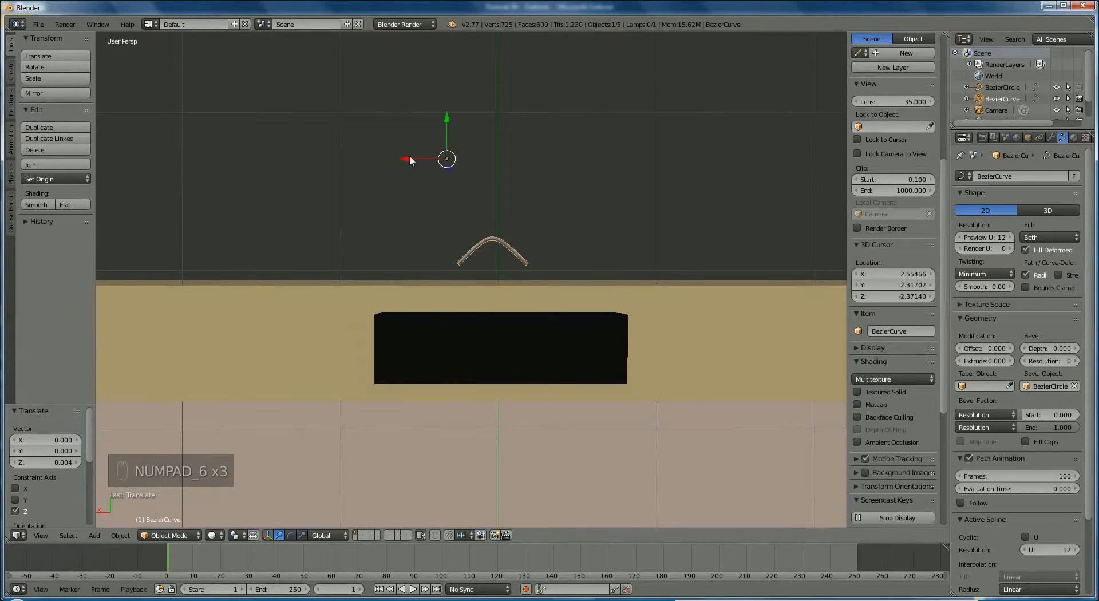
{"action": "left_click_drag", "start_coordinate": [410, 158], "coordinate": [416, 157]}
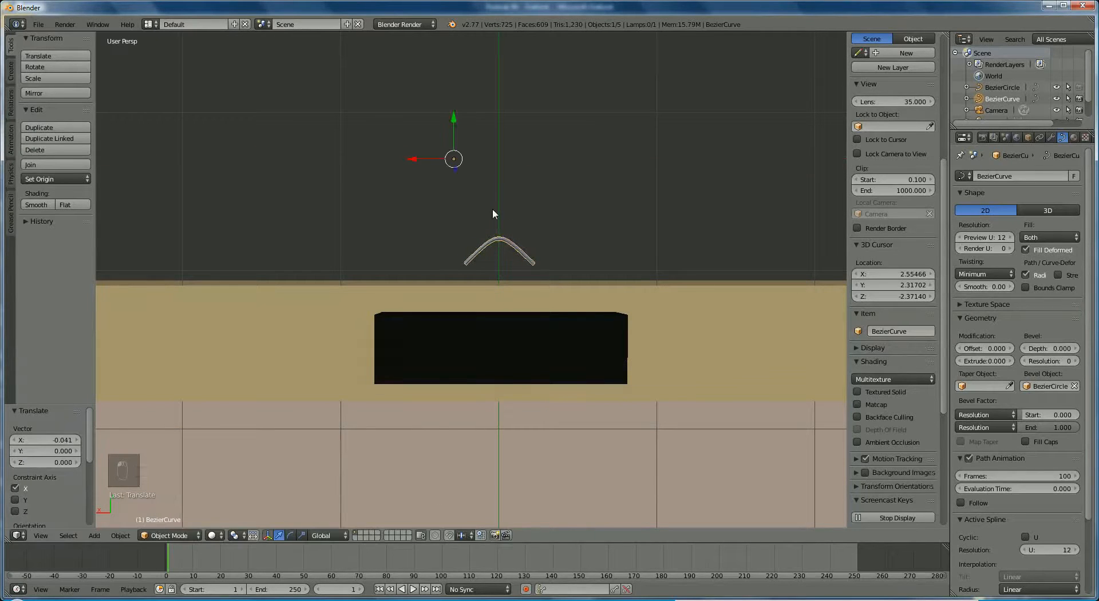
In Edit Mode, move the arch's +X end point about -0.304 along Y, 0.444 along X and -0.021 along Y to the block's edge
{"action": "scroll", "coordinate": [493, 209], "scroll_direction": "up", "scroll_amount": 1}
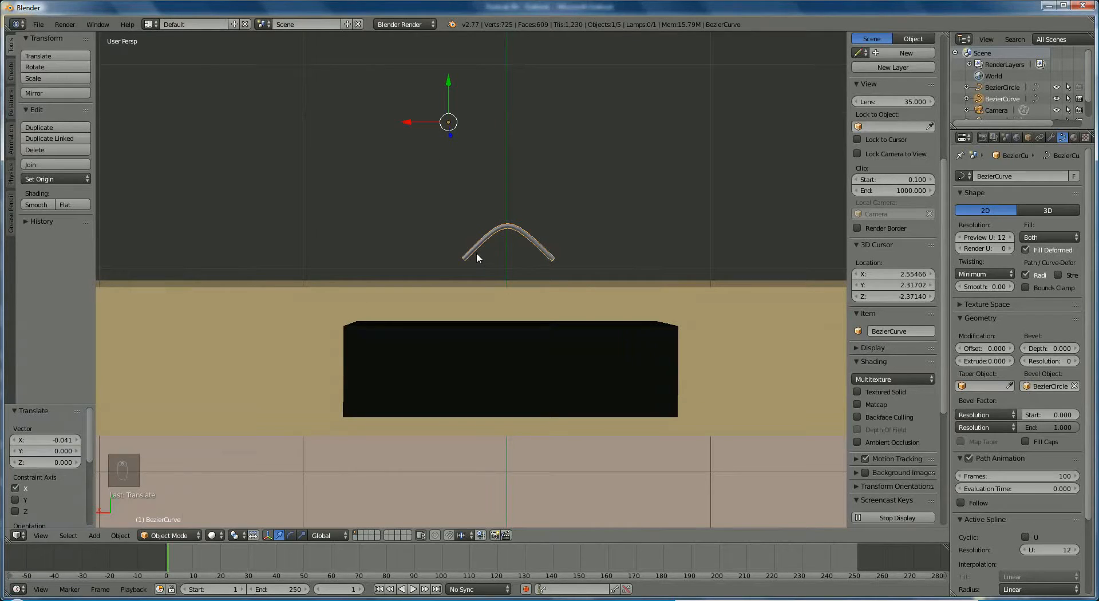
{"action": "left_click", "coordinate": [165, 536]}
{"action": "left_click", "coordinate": [166, 512]}
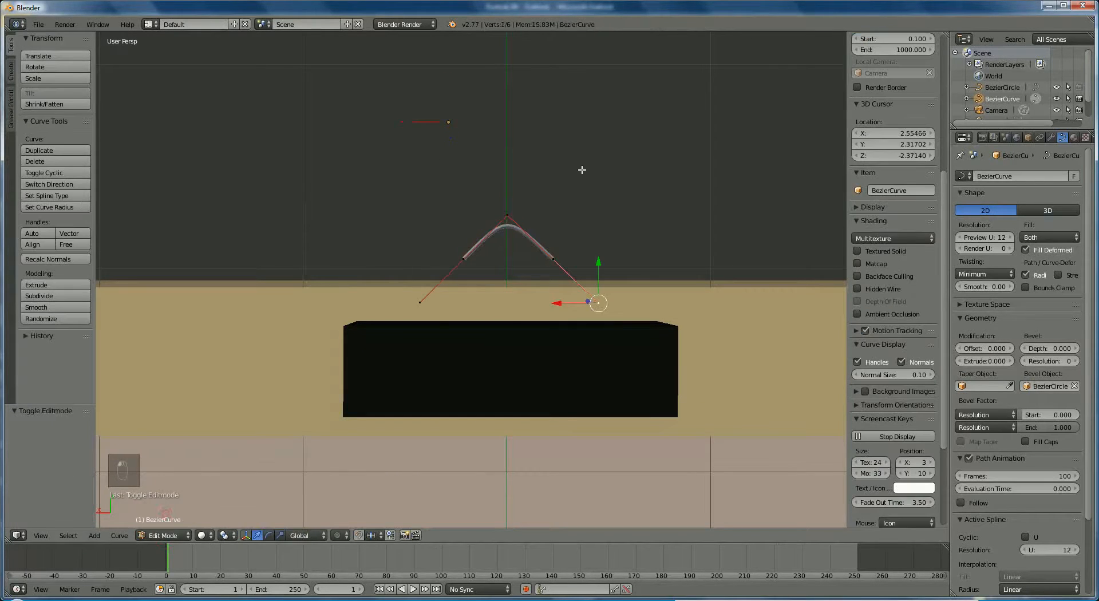
{"action": "right_click", "coordinate": [464, 260]}
{"action": "key", "text": "g"}
{"action": "key", "text": "y"}
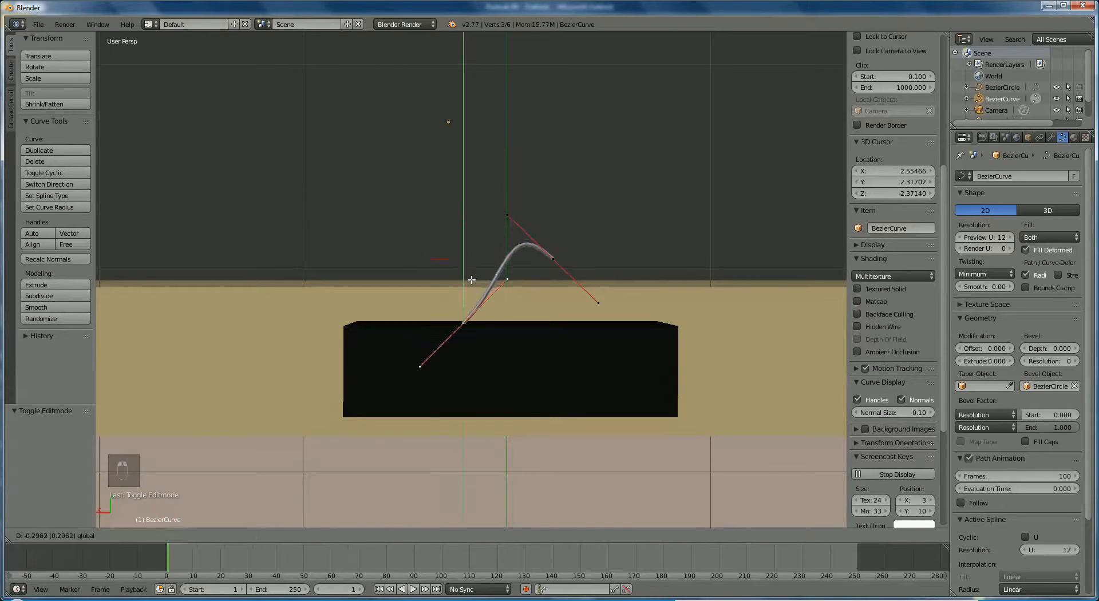
{"action": "left_click", "coordinate": [470, 279]}
{"action": "key", "text": "g"}
{"action": "key", "text": "x"}
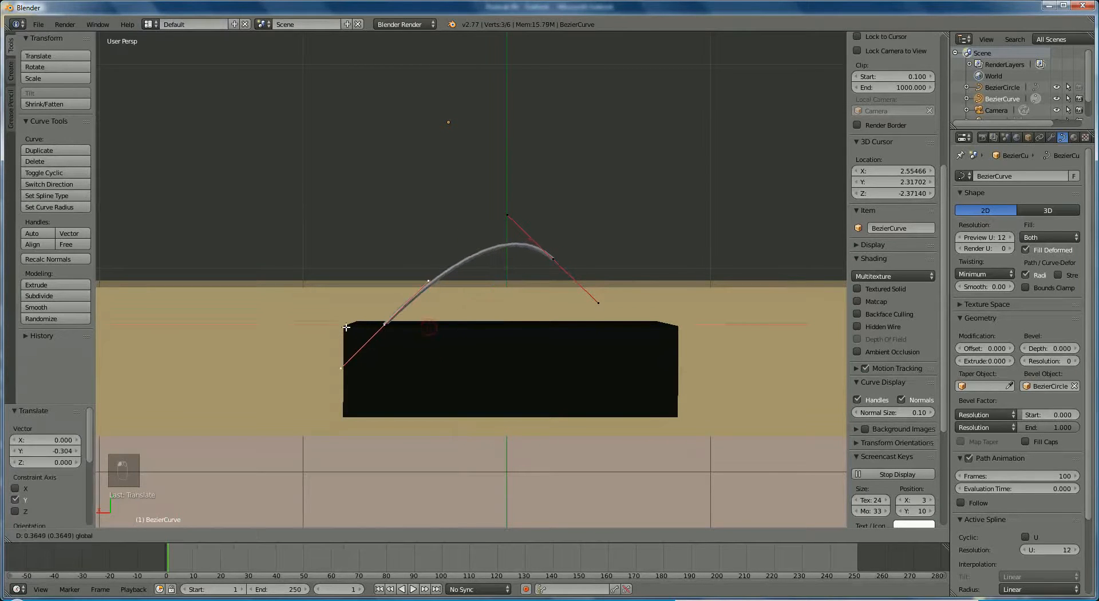
{"action": "left_click", "coordinate": [364, 294]}
{"action": "key", "text": "g"}
{"action": "key", "text": "y"}
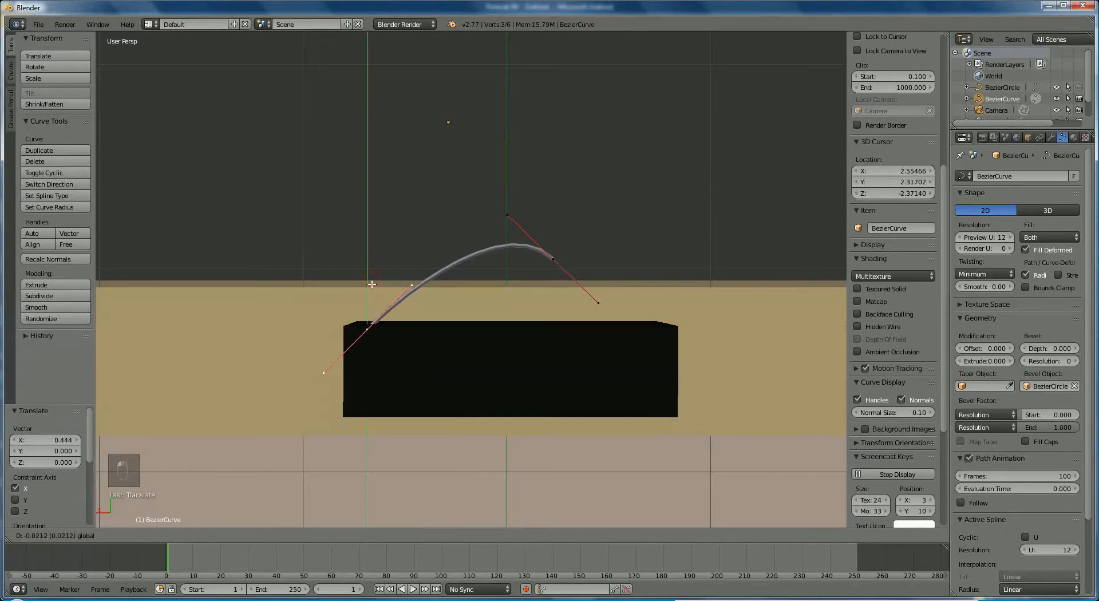
{"action": "left_click", "coordinate": [506, 274]}
Move the arch's -X end point about -0.295 along Y and -0.441 along X to the block's edge
{"action": "right_click", "coordinate": [558, 259]}
{"action": "key", "text": "g"}
{"action": "key", "text": "y"}
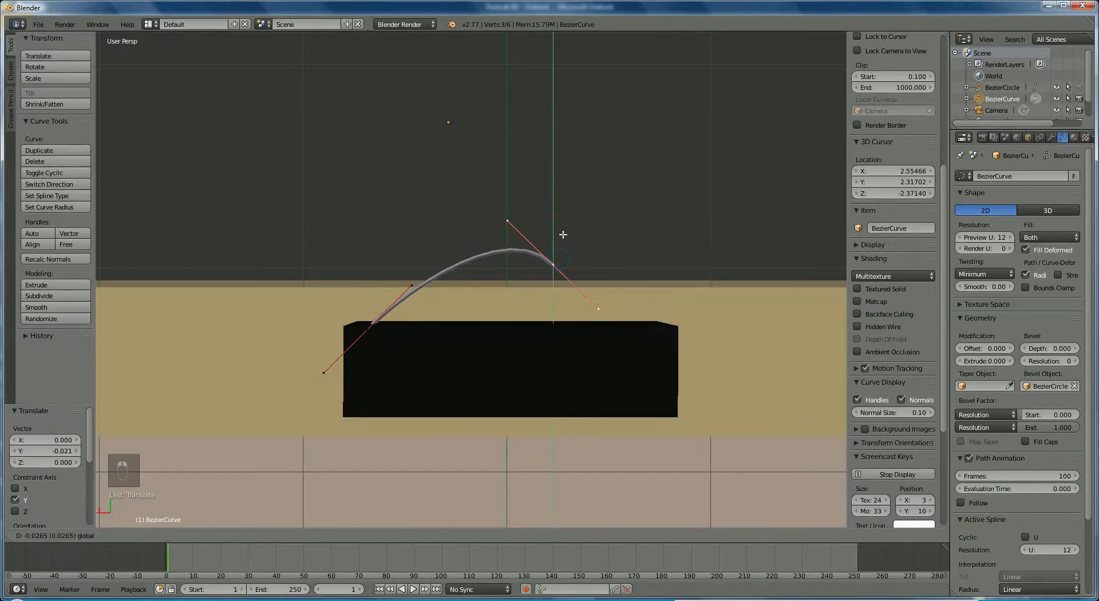
{"action": "left_click", "coordinate": [570, 280]}
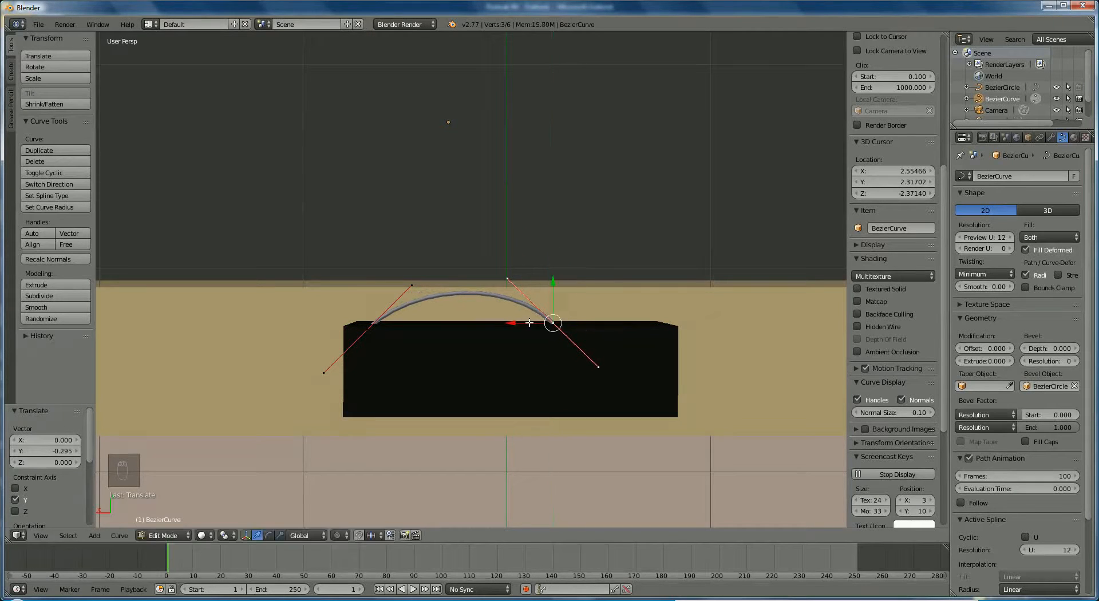
{"action": "key", "text": "g"}
{"action": "key", "text": "x"}
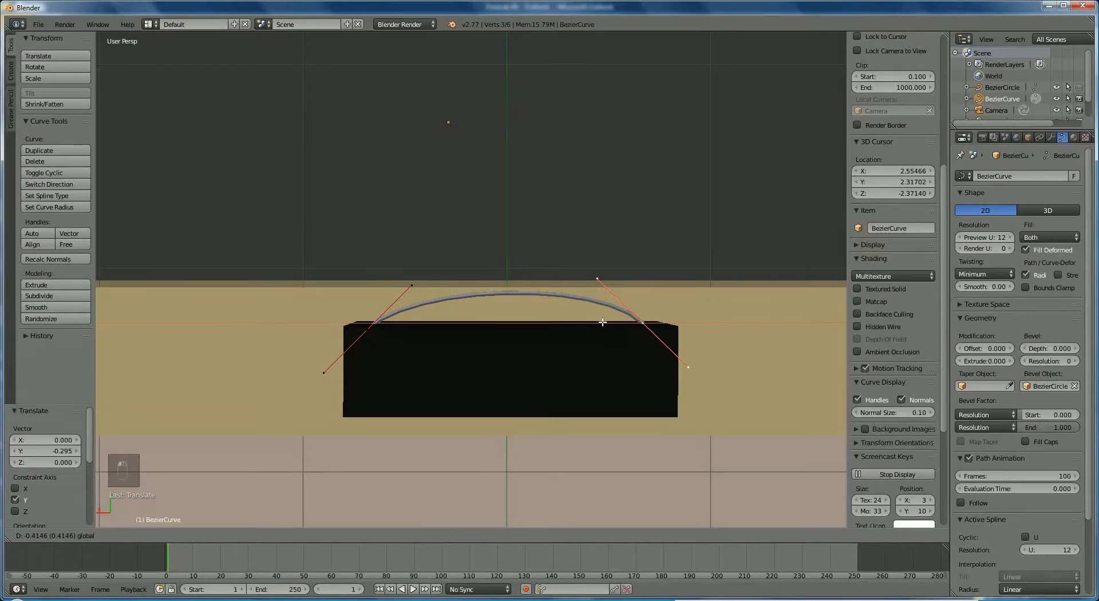
{"action": "left_click", "coordinate": [607, 307]}
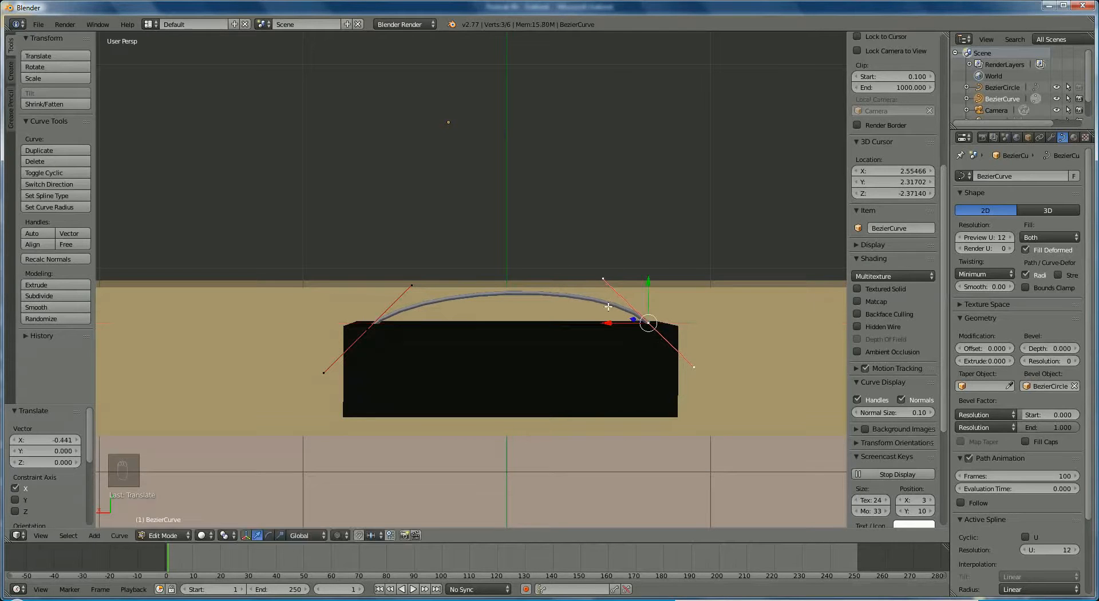
Move the inner handle of the arch's -X end point about 0.371 along Y and 0.423 along X
{"action": "right_click", "coordinate": [604, 278]}
{"action": "key", "text": "g"}
{"action": "key", "text": "y"}
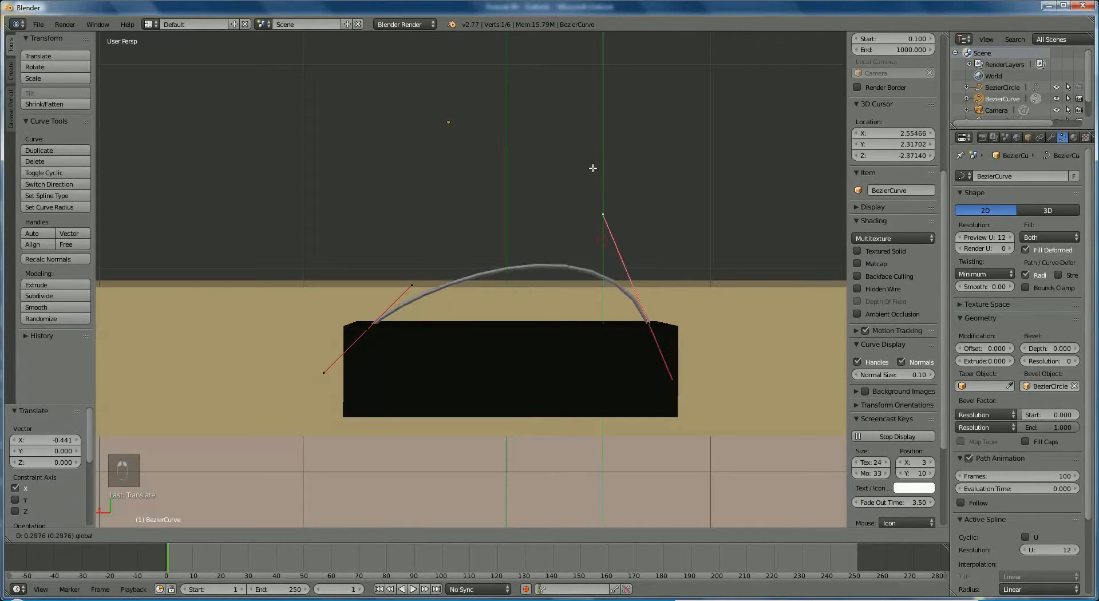
{"action": "left_click", "coordinate": [594, 171]}
{"action": "key", "text": "g"}
{"action": "key", "text": "x"}
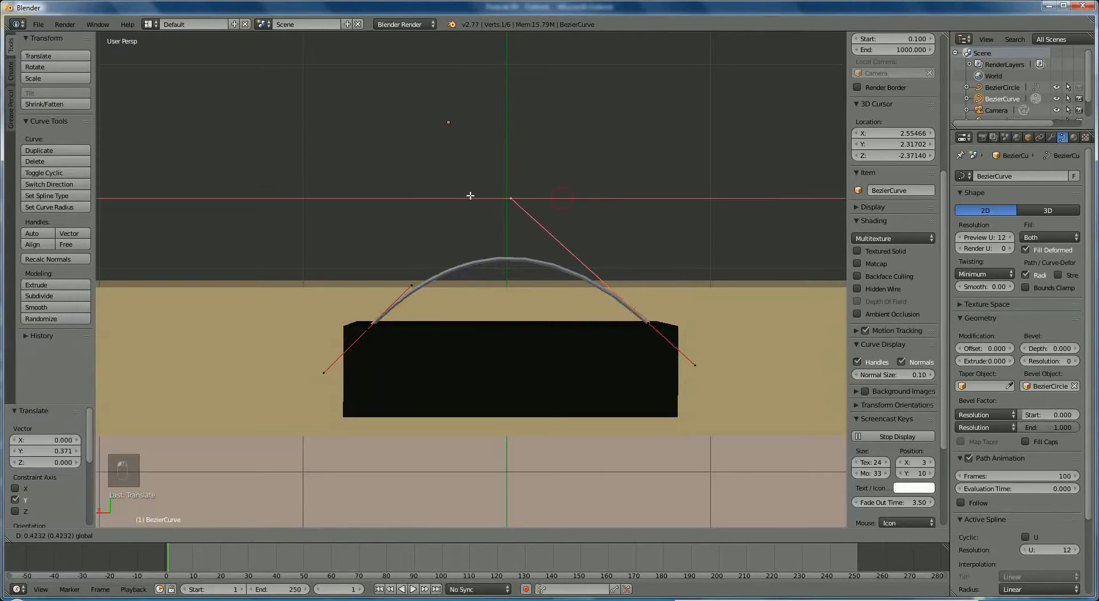
{"action": "left_click", "coordinate": [466, 195]}
Raise the -X end point's inner handle about 0.191 and 0.145 along Y, shifting it 0.019 along X onto the center line
{"action": "key", "text": "g"}
{"action": "key", "text": "y"}
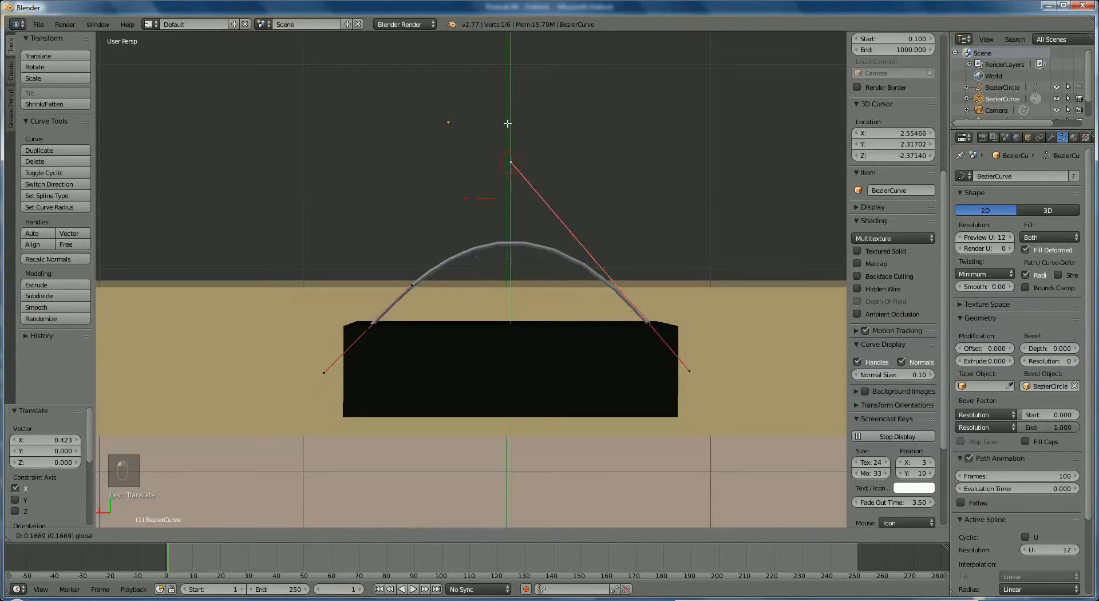
{"action": "left_click", "coordinate": [499, 155]}
{"action": "key", "text": "g"}
{"action": "key", "text": "x"}
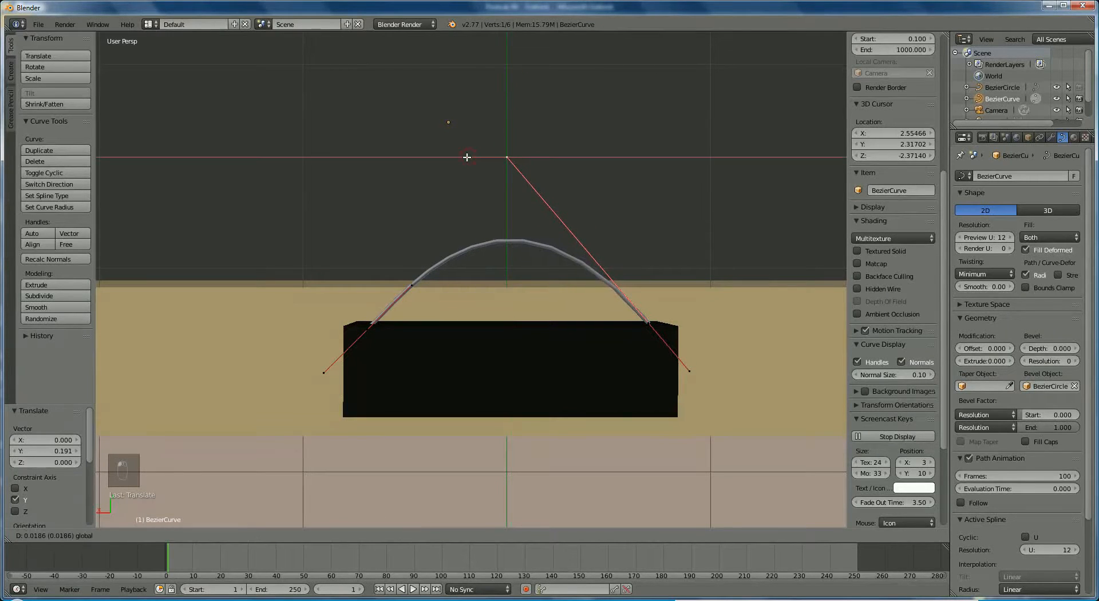
{"action": "left_click", "coordinate": [467, 156]}
{"action": "key", "text": "g"}
{"action": "key", "text": "y"}
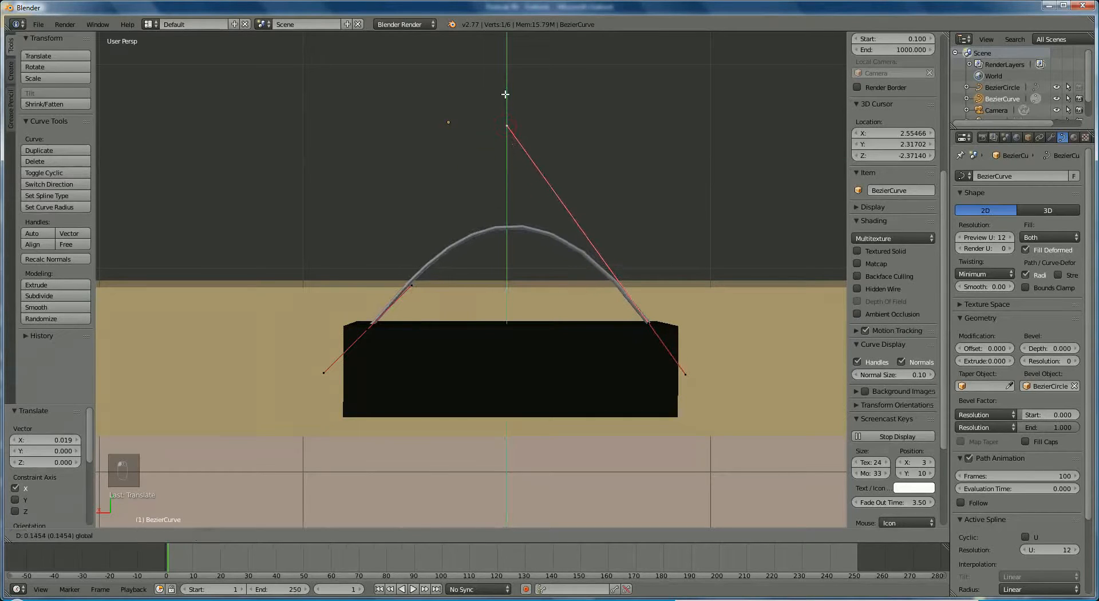
{"action": "left_click", "coordinate": [506, 95]}
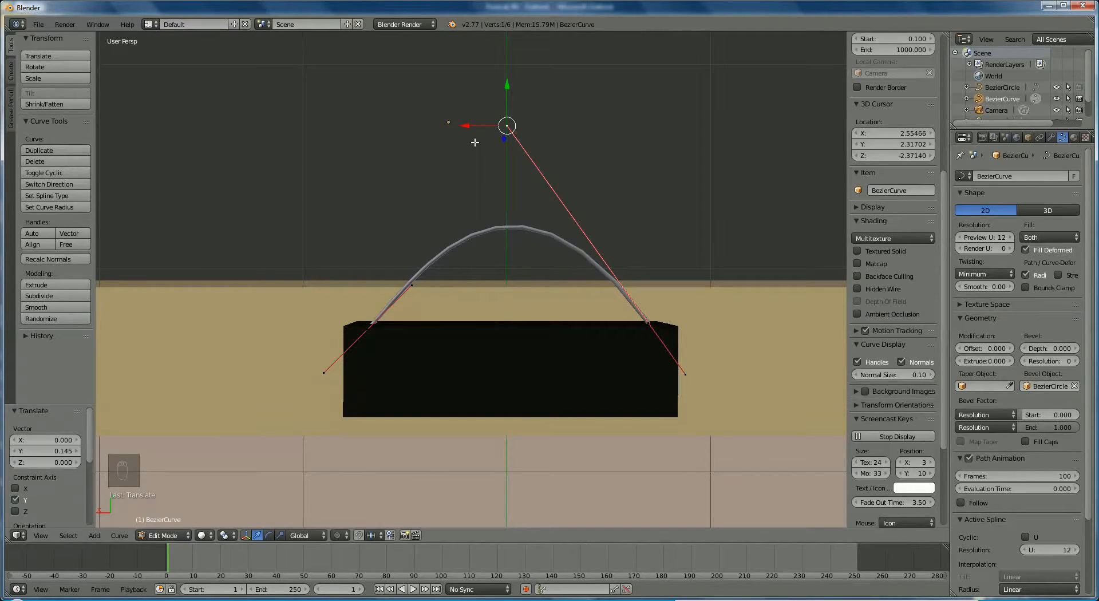
{"action": "left_click", "coordinate": [467, 125]}
Move the inner handle of the arch's +X end point along Y and X to meet the other handle on the center line
{"action": "right_click", "coordinate": [412, 284]}
{"action": "left_click_drag", "start_coordinate": [410, 238], "coordinate": [409, 124]}
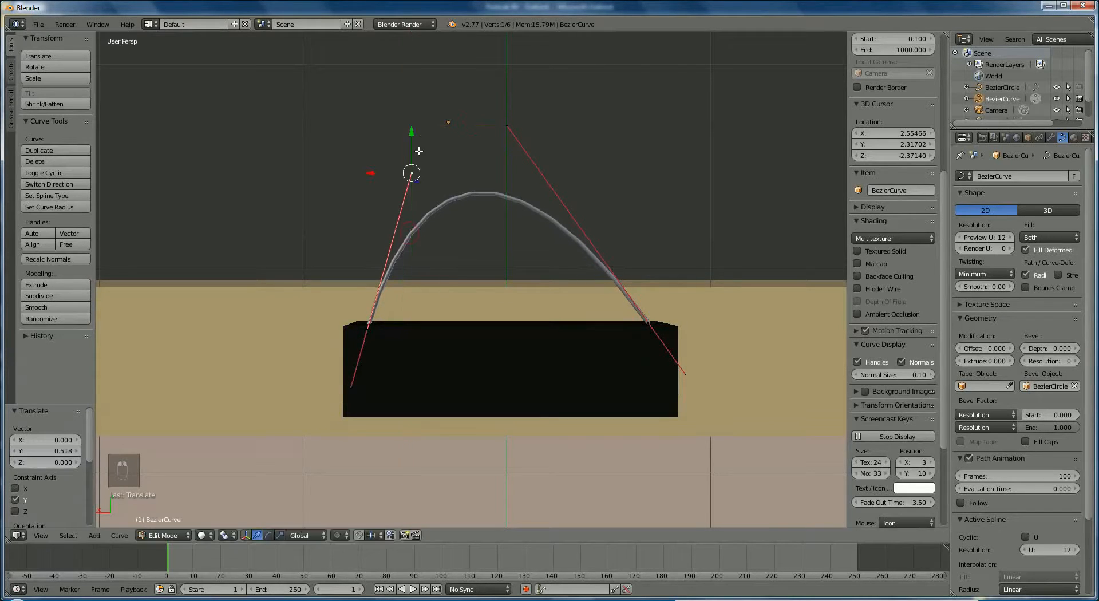
{"action": "left_click_drag", "start_coordinate": [371, 172], "coordinate": [456, 166]}
{"action": "left_click_drag", "start_coordinate": [496, 131], "coordinate": [496, 82]}
{"action": "left_click_drag", "start_coordinate": [455, 125], "coordinate": [465, 123]}
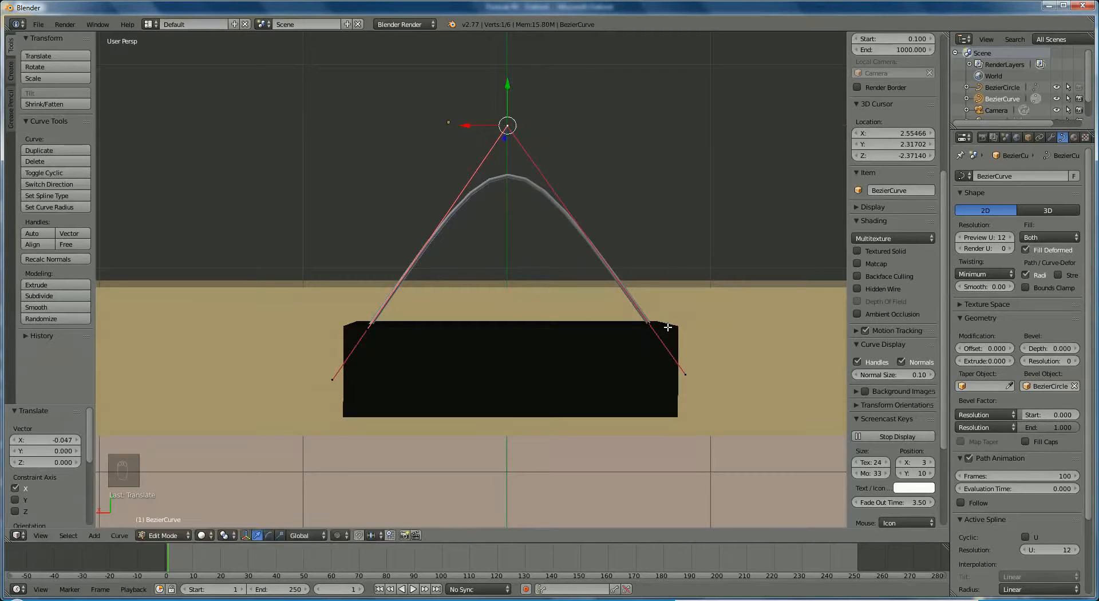
Nudge the arch's -X end point about -0.008 along Y, and set its Y coordinate to -1
{"action": "right_click", "coordinate": [648, 322]}
{"action": "left_click_drag", "start_coordinate": [653, 281], "coordinate": [653, 284]}
{"action": "left_click_drag", "start_coordinate": [941, 275], "coordinate": [939, 75]}
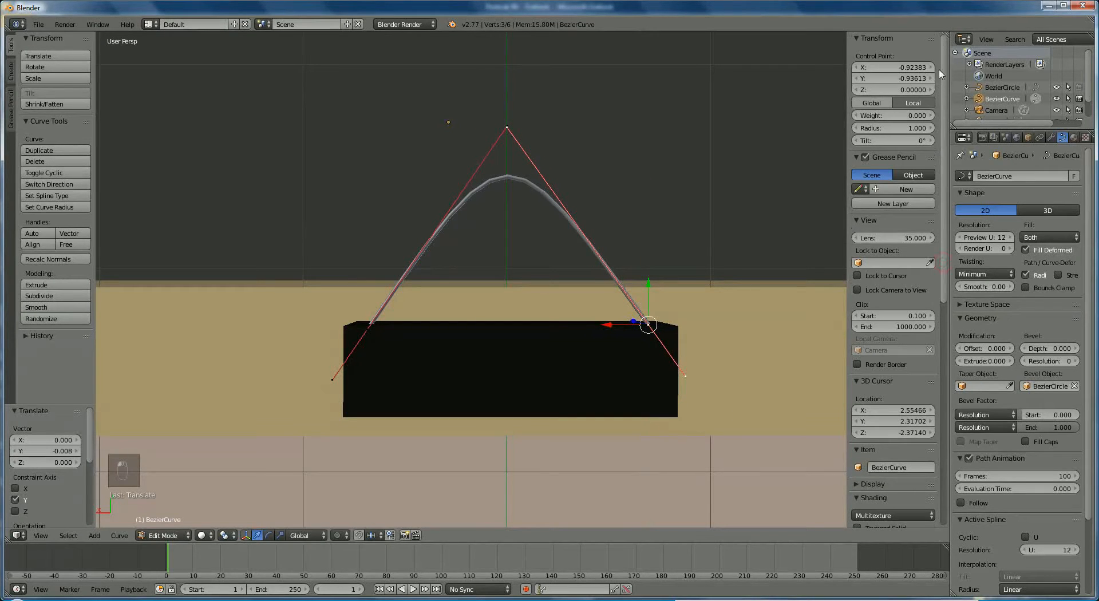
{"action": "left_click", "coordinate": [909, 80]}
{"action": "key", "text": "BackSpace"}
{"action": "type", "text": "-1"}
{"action": "key", "text": "Return"}
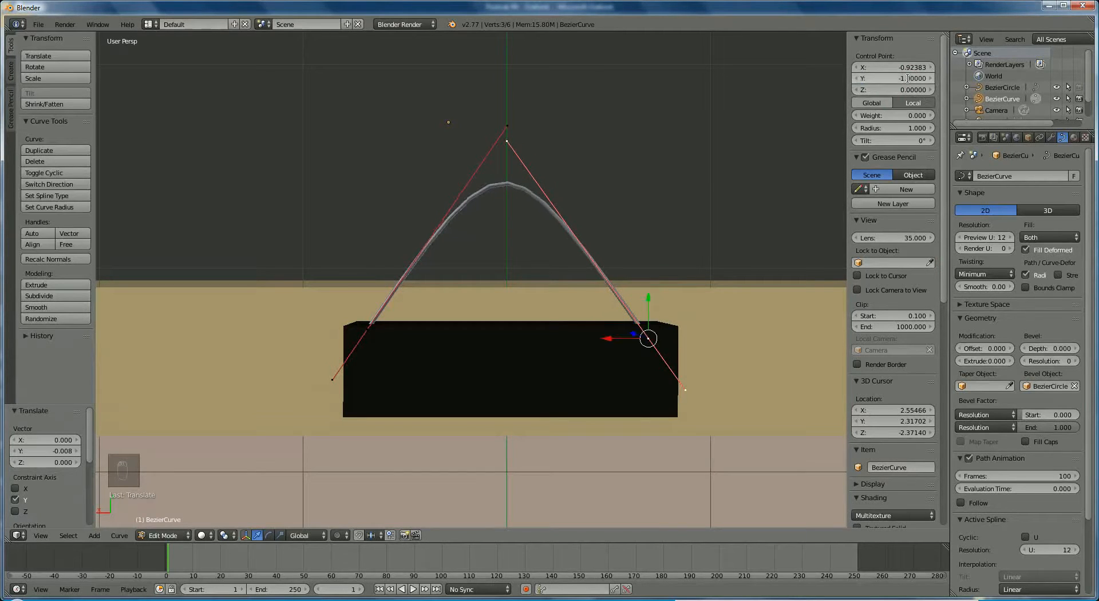
Set the Y coordinate of the arch's +X end point to -1
{"action": "right_click", "coordinate": [365, 334]}
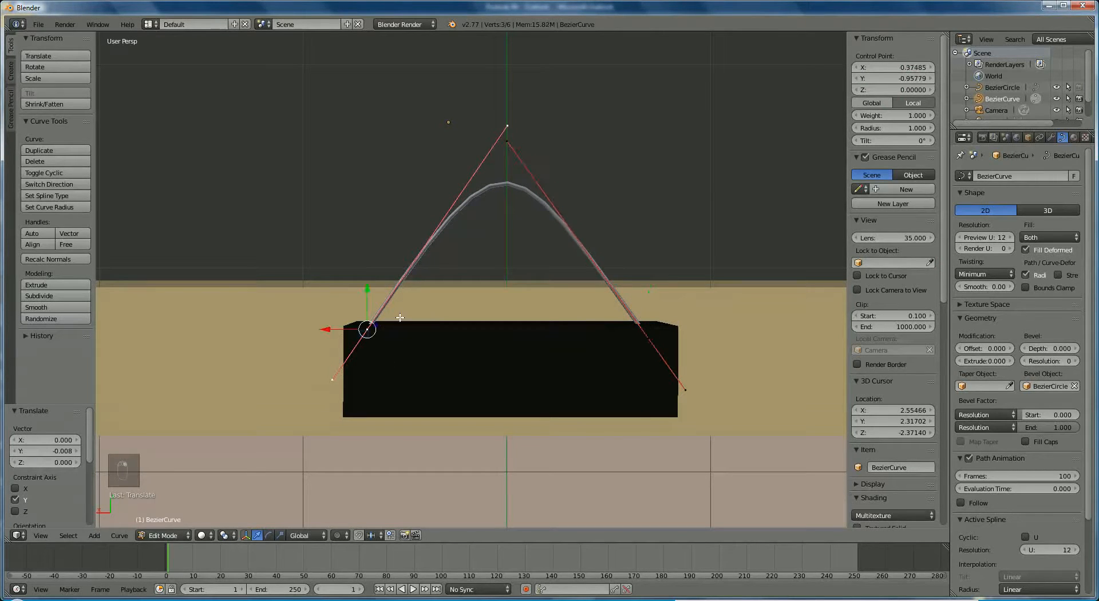
{"action": "left_click", "coordinate": [914, 78]}
{"action": "key", "text": "BackSpace"}
{"action": "type", "text": "-1"}
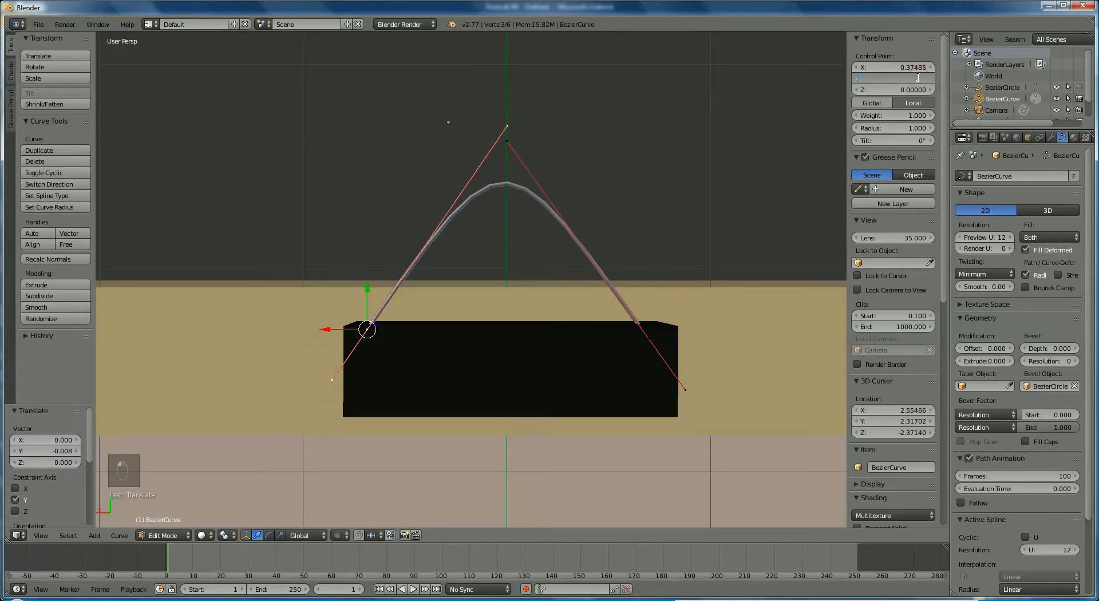
{"action": "key", "text": "Return"}
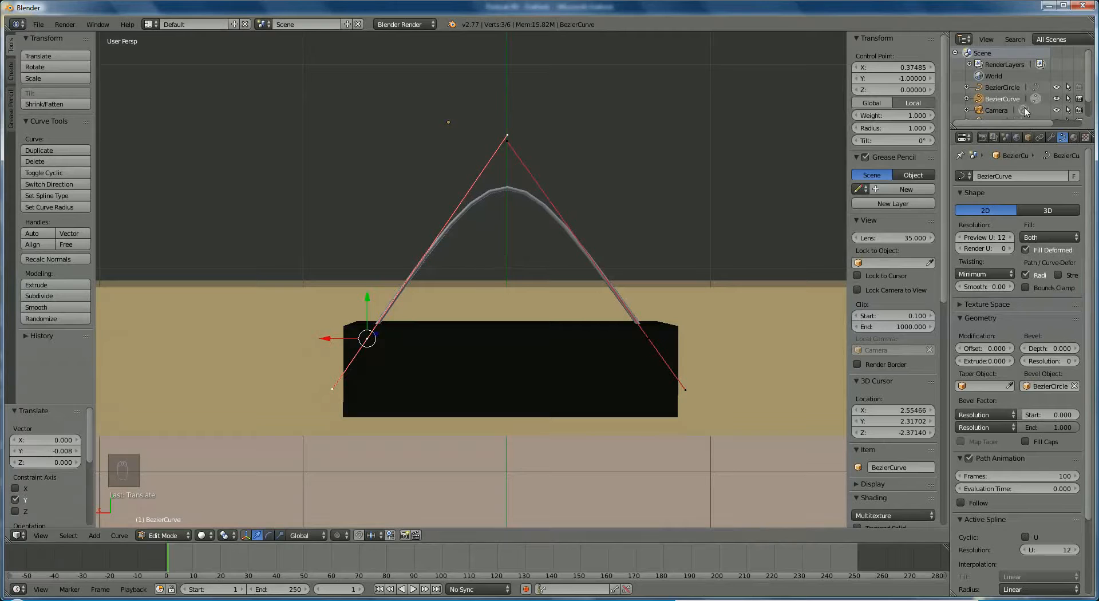
Select BezierCircle and scale it by about 2.71 to thicken the arch
{"action": "left_click", "coordinate": [1017, 90]}
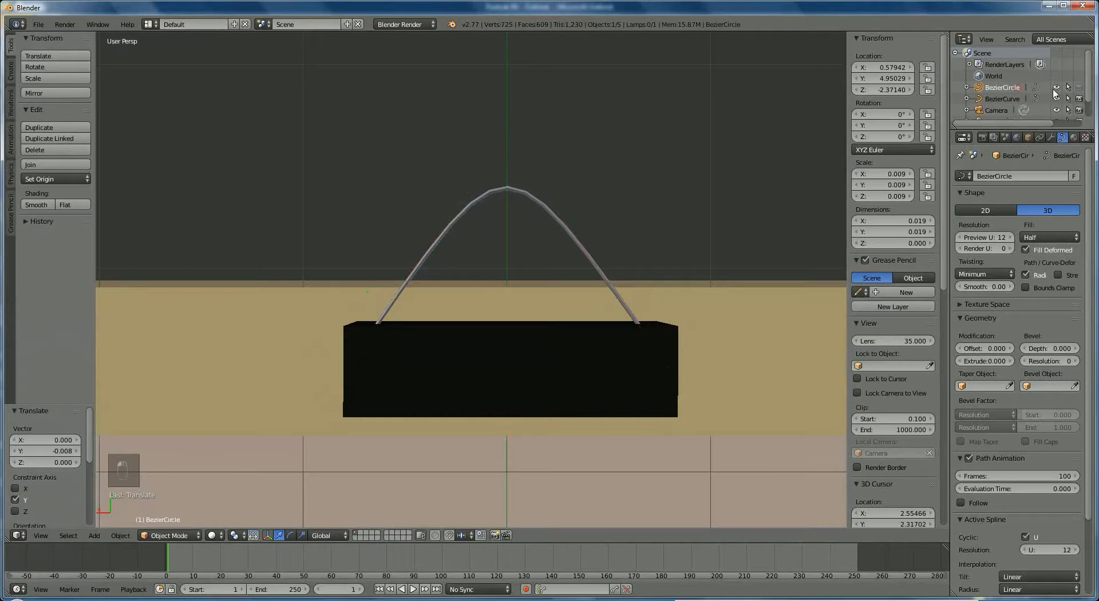
{"action": "scroll", "coordinate": [442, 254], "scroll_direction": "down", "scroll_amount": 4}
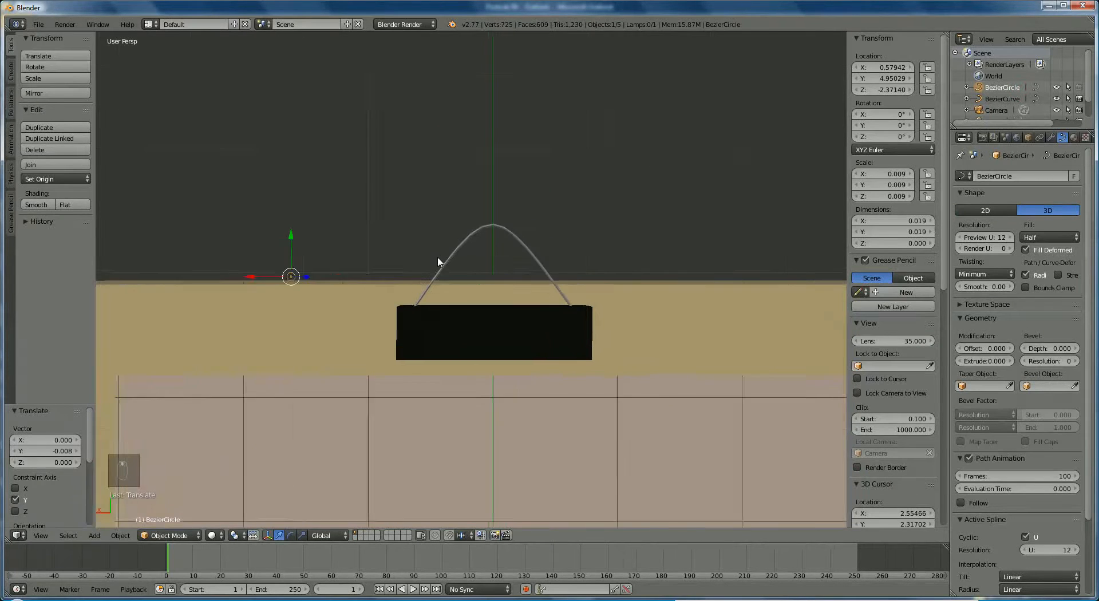
{"action": "scroll", "coordinate": [406, 265], "scroll_direction": "up", "scroll_amount": 2}
{"action": "scroll", "coordinate": [393, 267], "scroll_direction": "down", "scroll_amount": 2}
{"action": "key", "text": "s"}
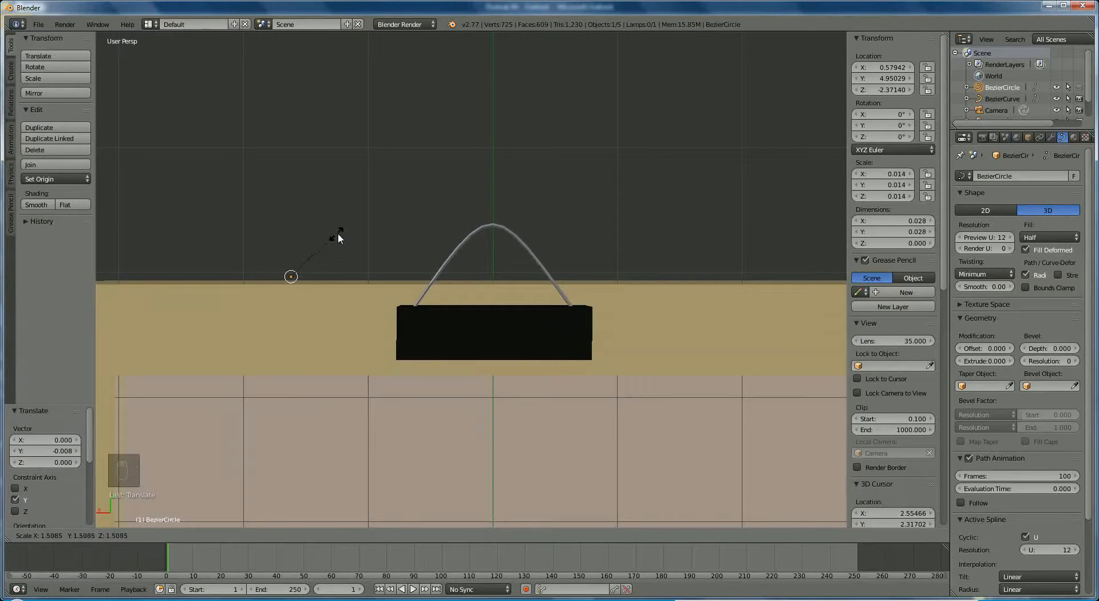
{"action": "left_click", "coordinate": [394, 235]}
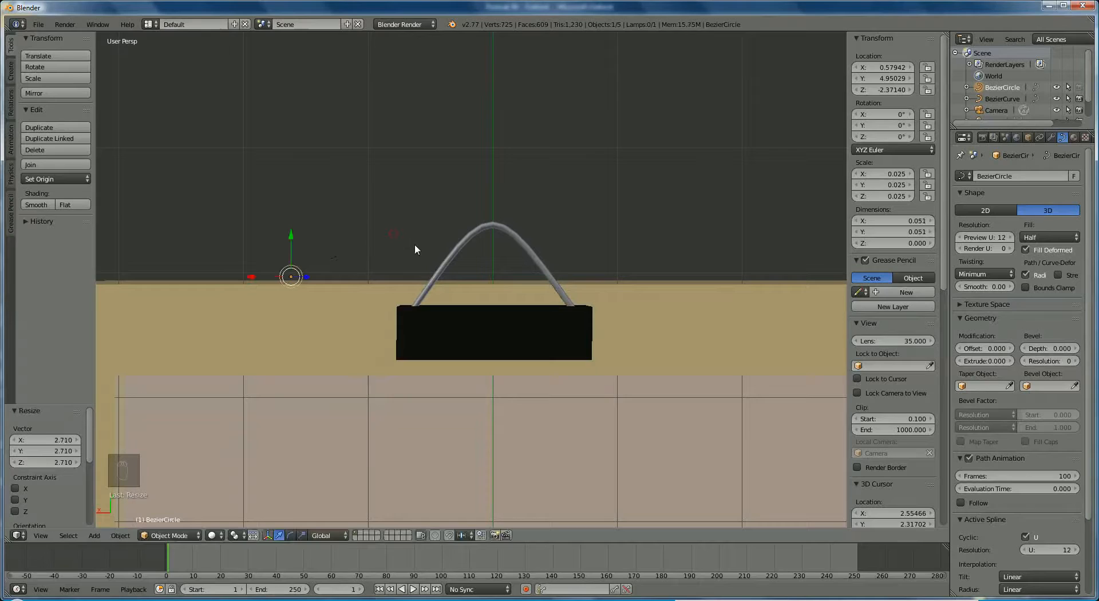
Give BezierCircle a new material named black with near-black diffuse color (about 0.006), diffuse intensity 1.0 and specular intensity 0
{"action": "left_click", "coordinate": [1075, 138]}
{"action": "left_click", "coordinate": [1027, 212]}
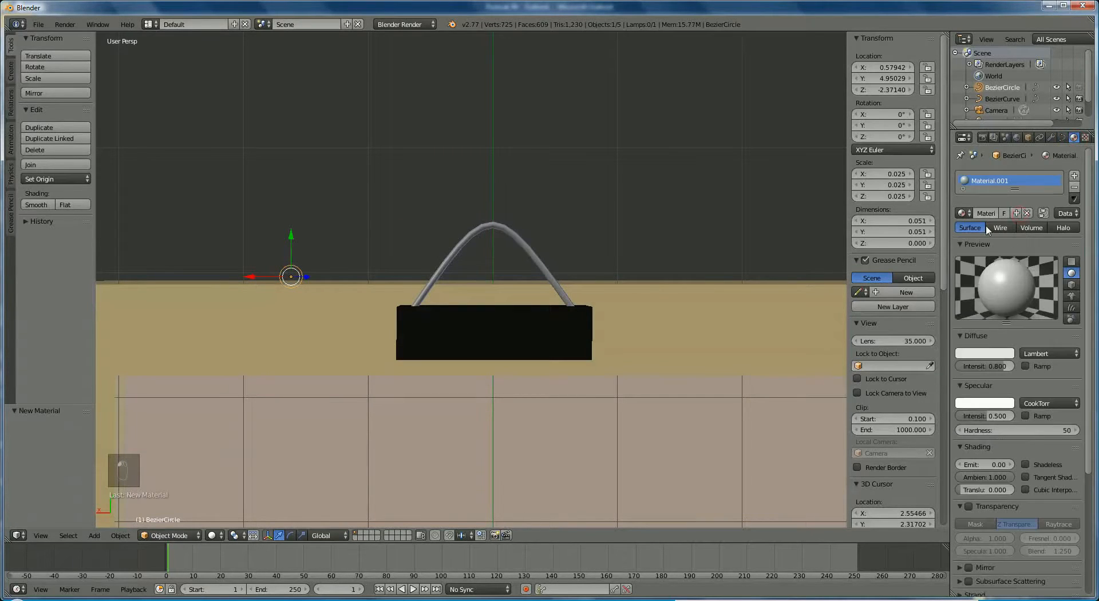
{"action": "type", "text": "black"}
{"action": "key", "text": "Return"}
{"action": "left_click", "coordinate": [994, 350]}
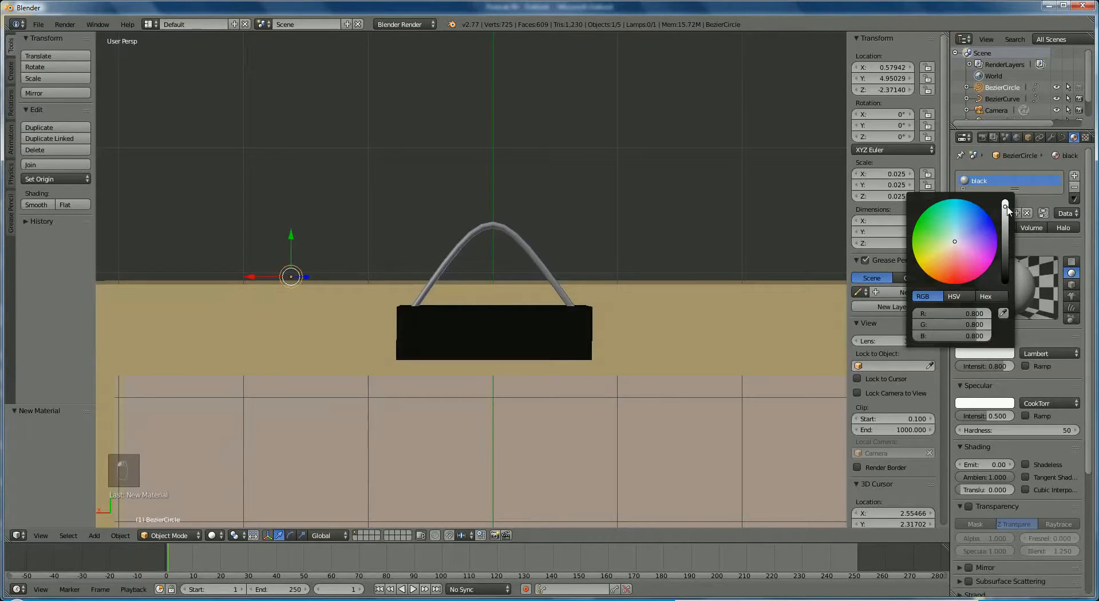
{"action": "left_click_drag", "start_coordinate": [1005, 212], "coordinate": [1009, 269]}
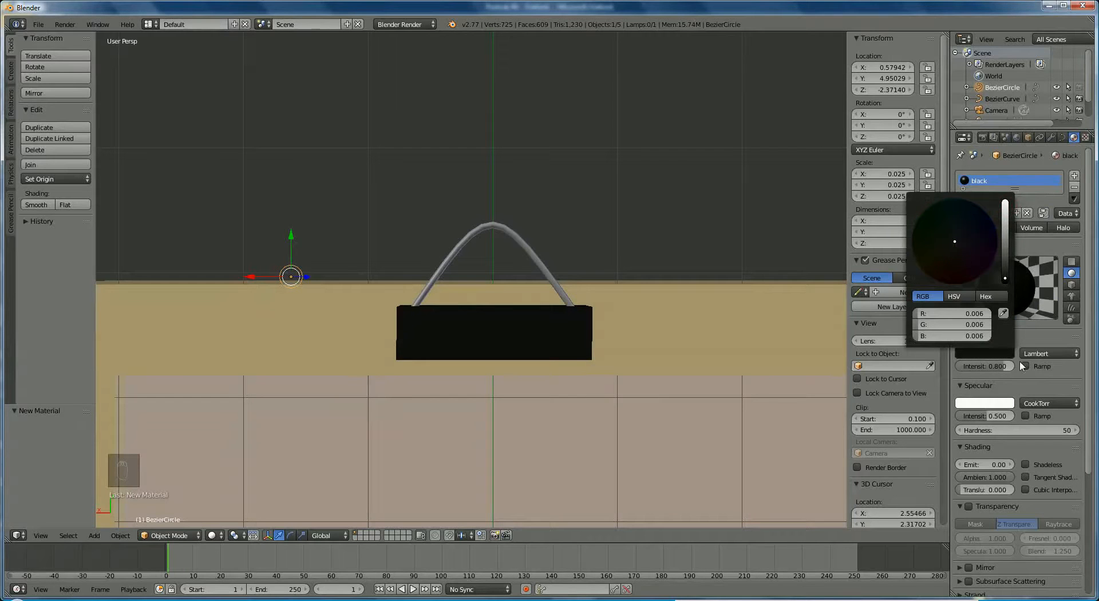
{"action": "left_click_drag", "start_coordinate": [1008, 368], "coordinate": [1032, 368]}
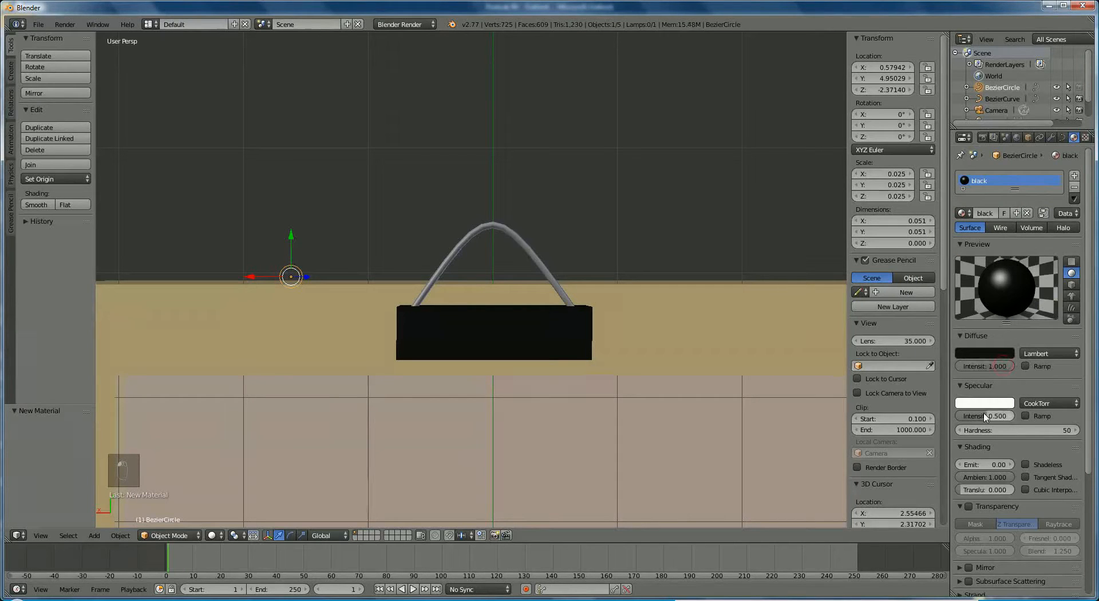
{"action": "left_click_drag", "start_coordinate": [992, 416], "coordinate": [961, 420]}
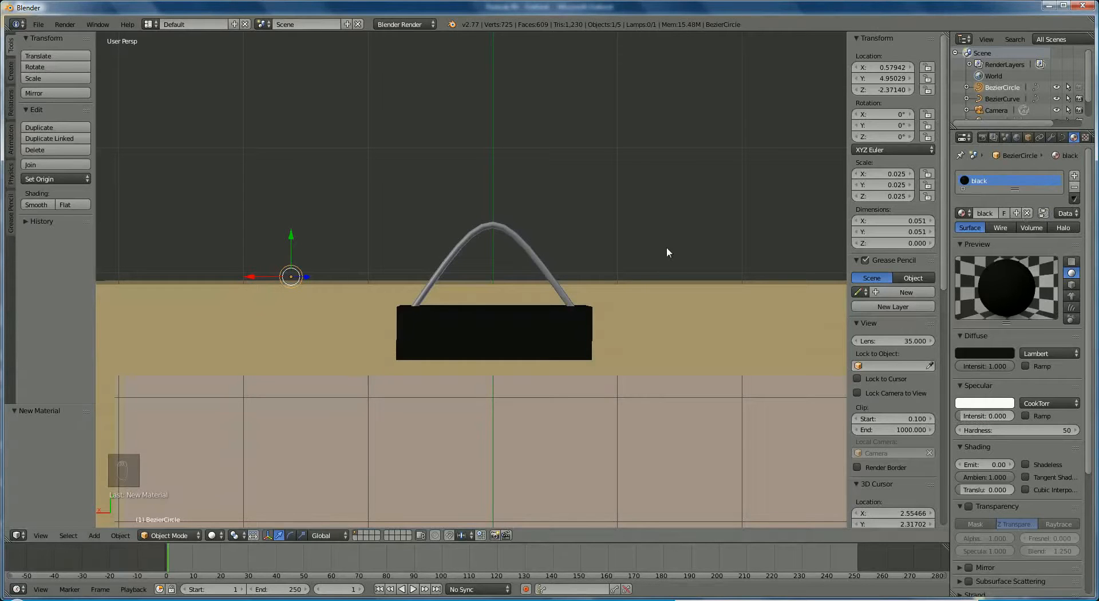
Give the arch curve a new material named black with black diffuse color, diffuse intensity 1.0 and specular intensity 0
{"action": "right_click", "coordinate": [520, 243]}
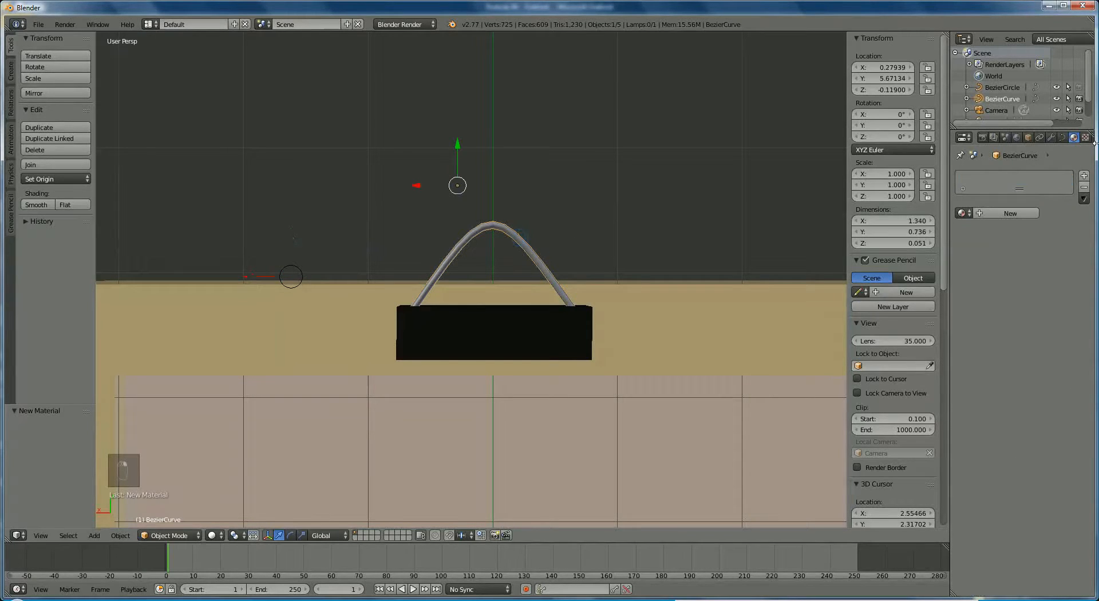
{"action": "left_click", "coordinate": [1018, 214]}
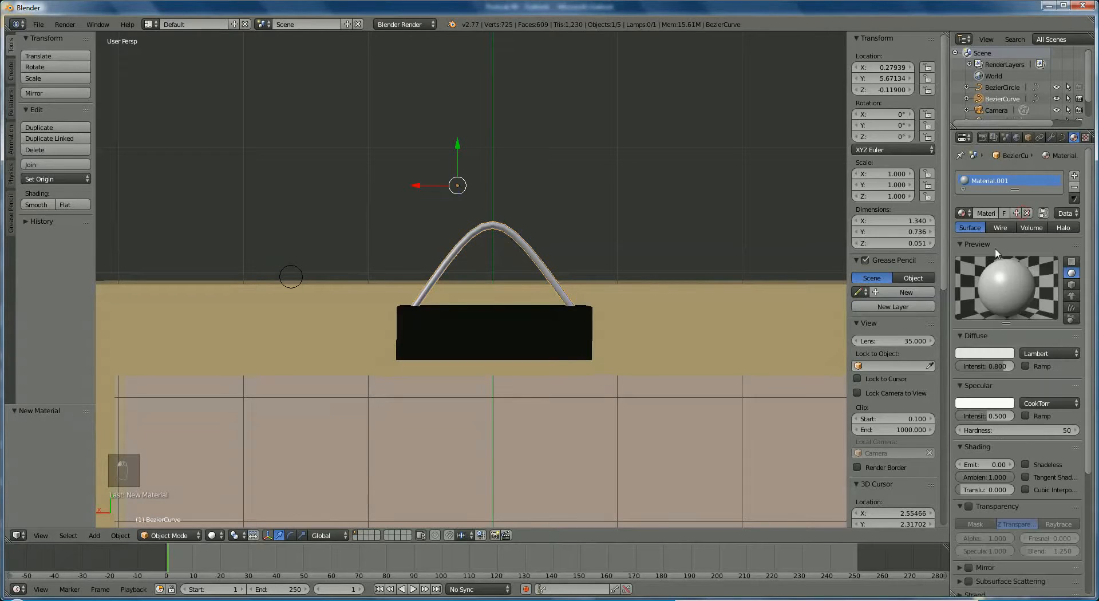
{"action": "left_click", "coordinate": [980, 213]}
{"action": "key", "text": "BackSpace"}
{"action": "key", "text": "Return"}
{"action": "left_click", "coordinate": [985, 353]}
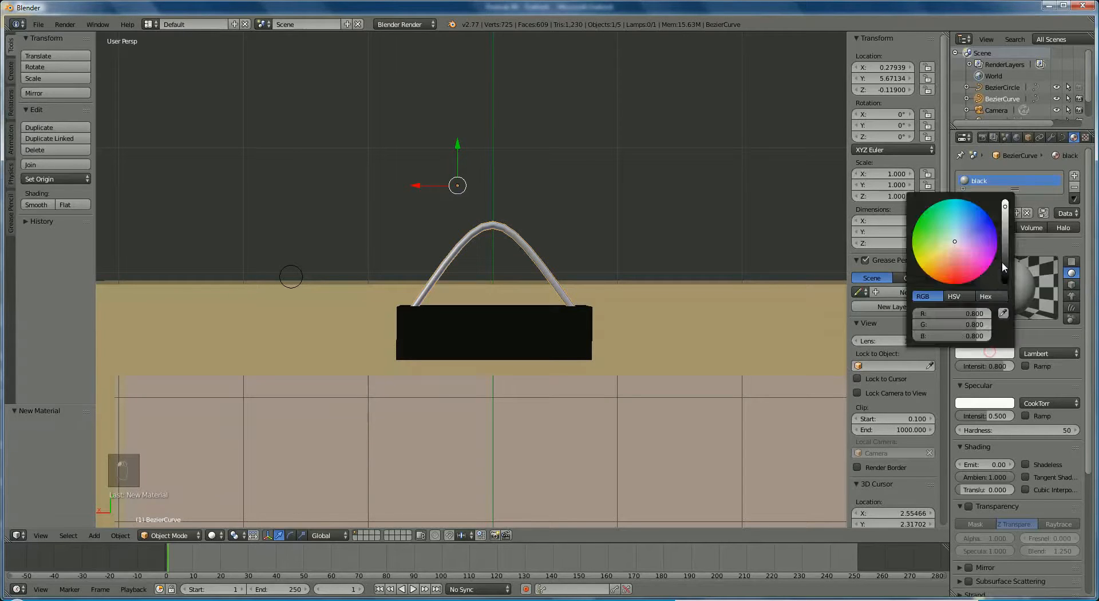
{"action": "left_click_drag", "start_coordinate": [1006, 211], "coordinate": [1014, 283]}
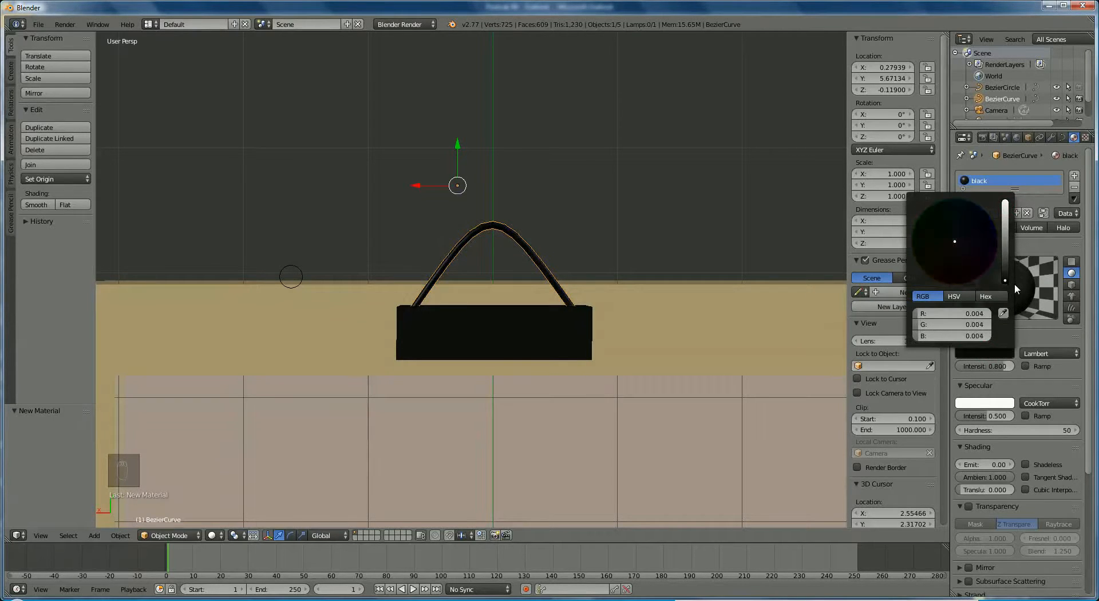
{"action": "mouse_move", "coordinate": [1004, 368]}
{"action": "left_mouse_down"}
{"action": "mouse_move", "coordinate": [1046, 375]}
{"action": "mouse_move", "coordinate": [1018, 370]}
{"action": "left_mouse_up"}
{"action": "left_click_drag", "start_coordinate": [980, 416], "coordinate": [950, 427]}
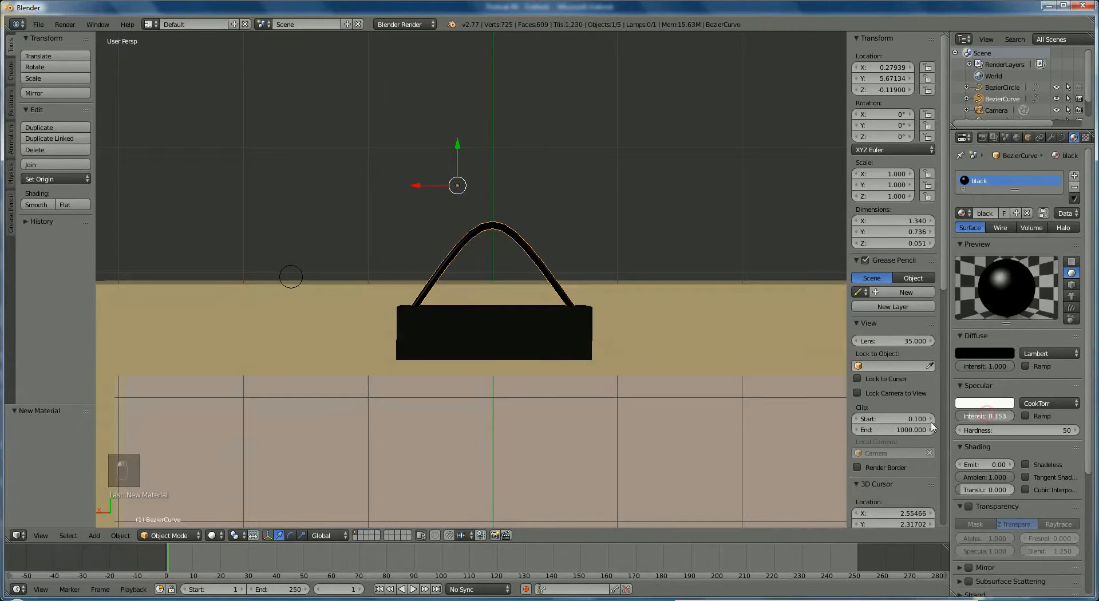
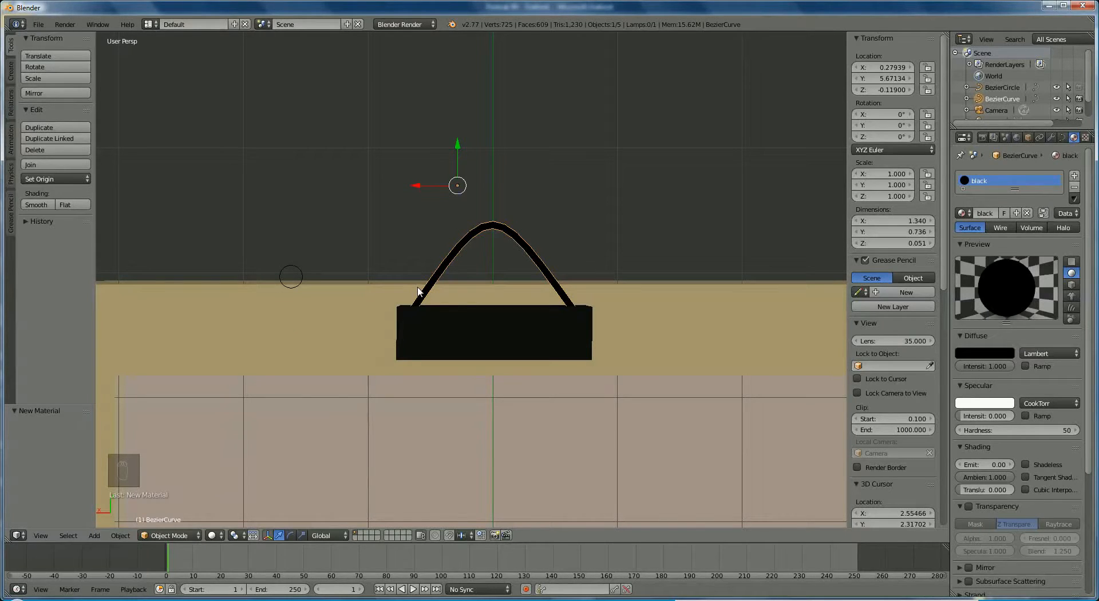
Convert the arch curve to a mesh and join it to the framed slab
{"action": "key", "text": "alt+c"}
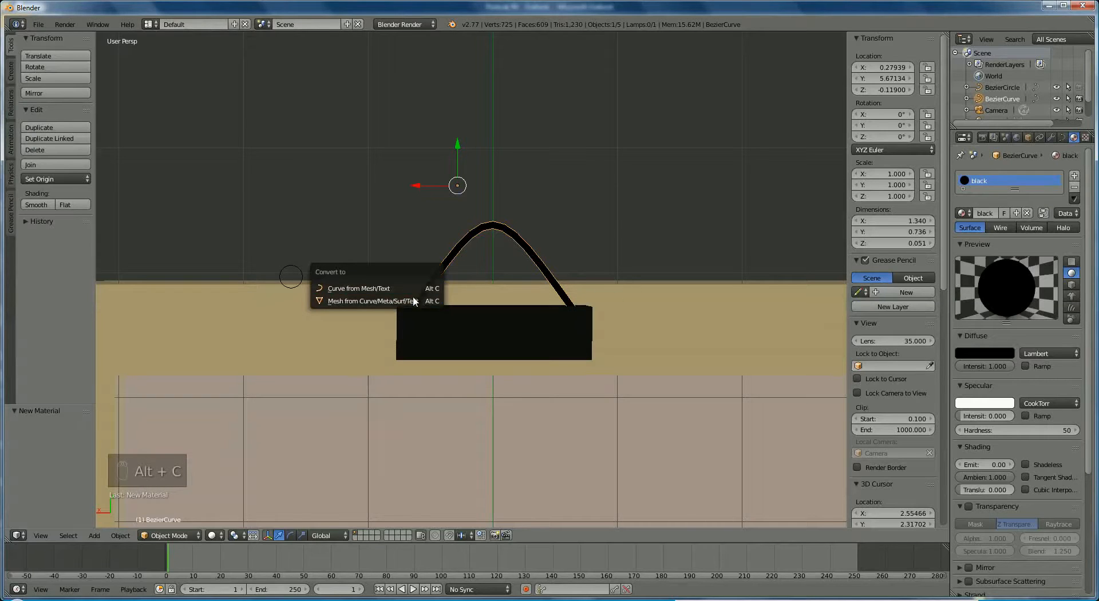
{"action": "left_click", "coordinate": [414, 302]}
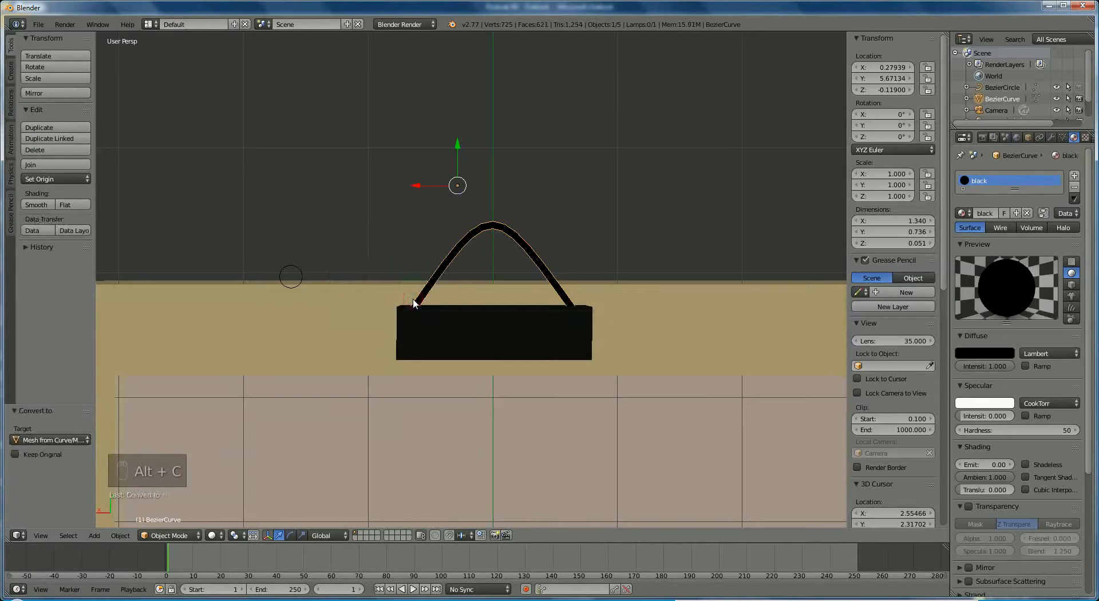
{"action": "right_click", "coordinate": [336, 319], "text": "shift"}
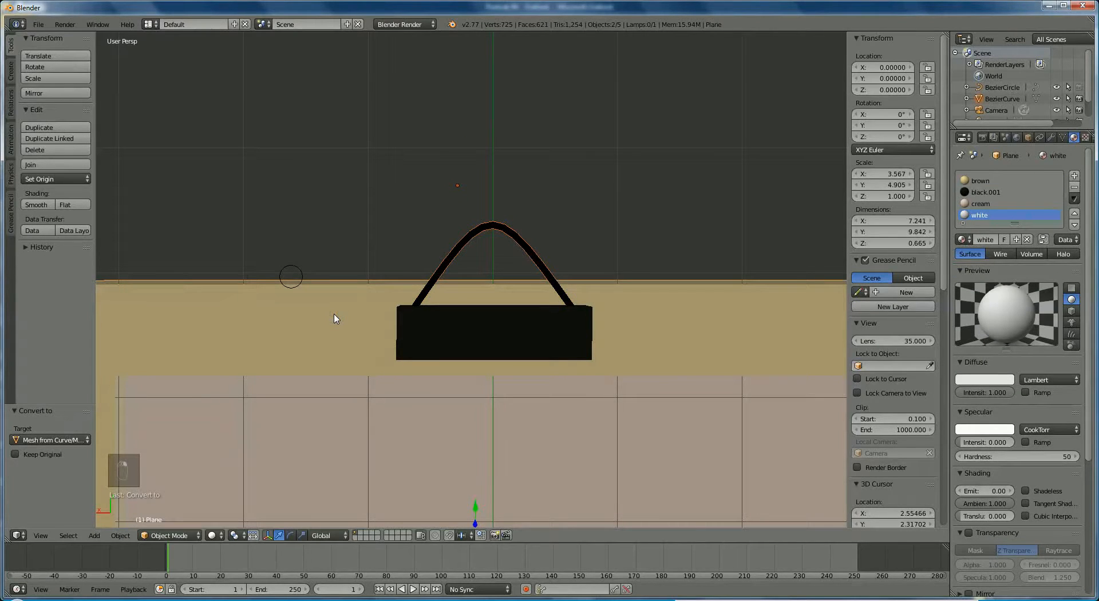
{"action": "key", "text": "ctrl+j"}
Add a plane mesh to the scene at the 3D cursor
{"action": "scroll", "coordinate": [456, 265], "scroll_direction": "down", "scroll_amount": 7}
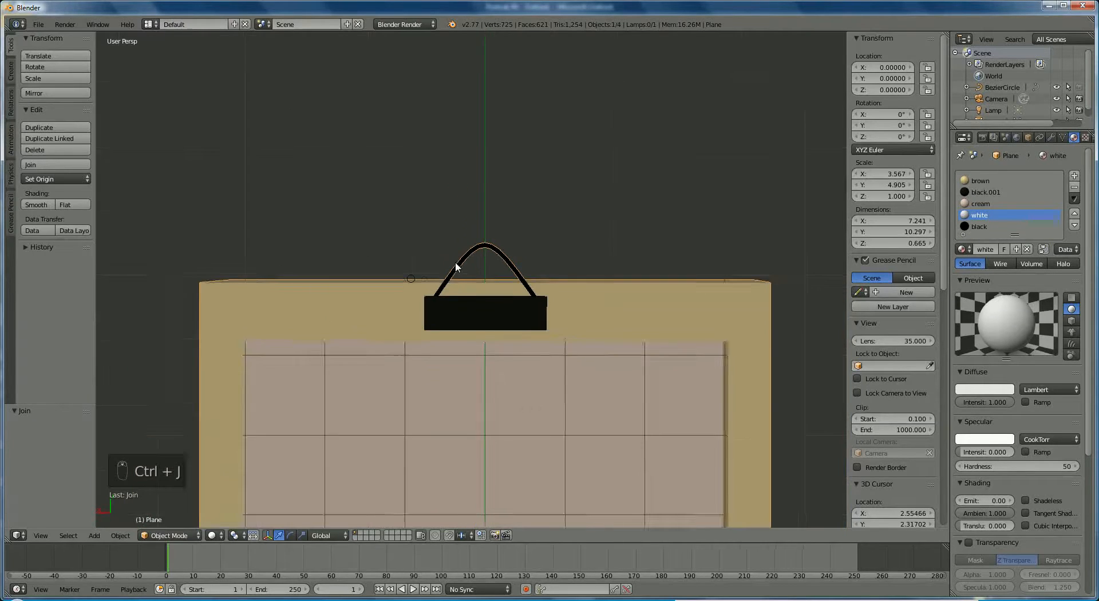
{"action": "scroll", "coordinate": [384, 325], "scroll_direction": "down", "scroll_amount": 3}
{"action": "middle_click_drag", "start_coordinate": [383, 321], "coordinate": [500, 403]}
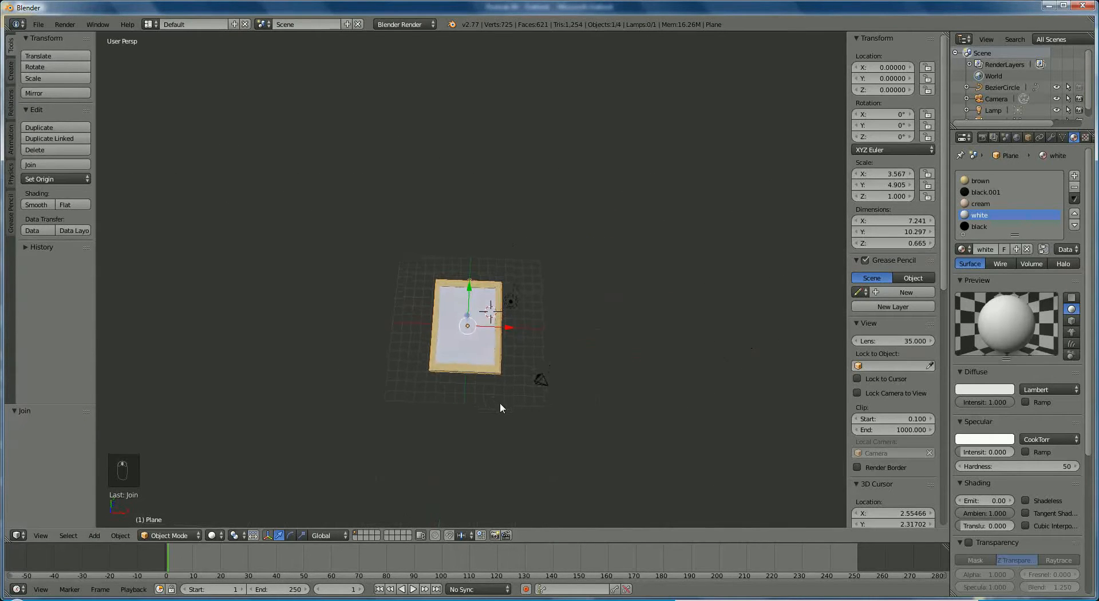
{"action": "left_click", "coordinate": [95, 535]}
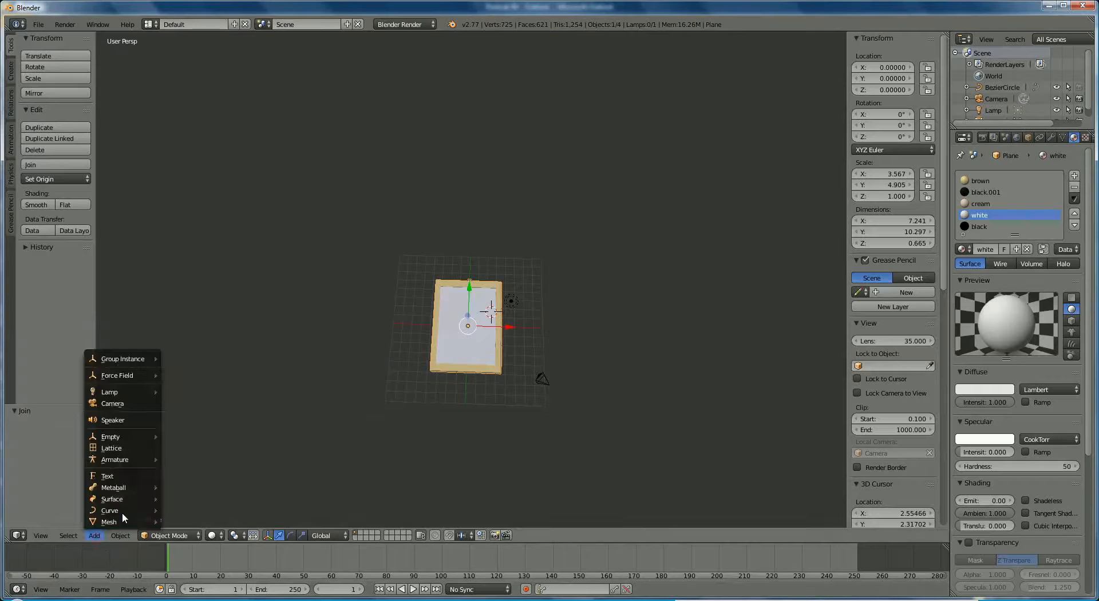
{"action": "mouse_move", "coordinate": [122, 522]}
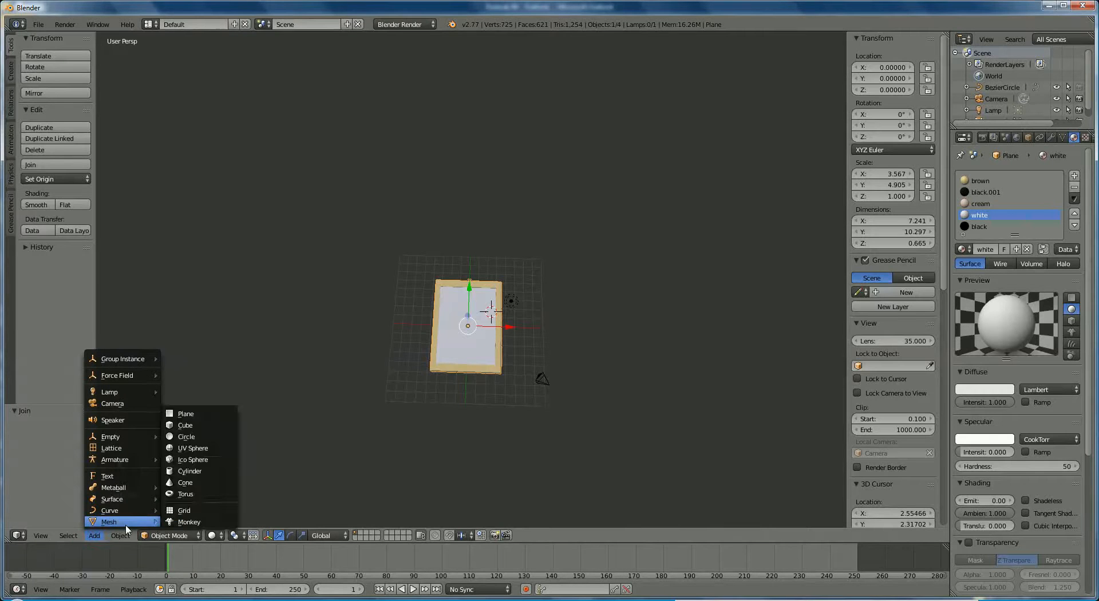
{"action": "left_click", "coordinate": [206, 413]}
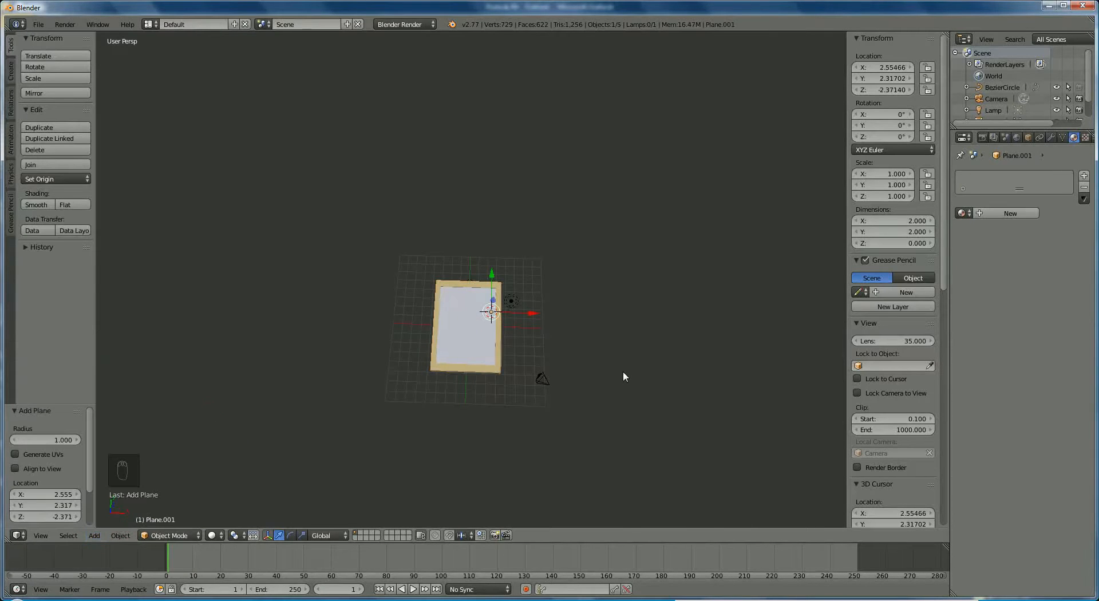
Scale the new plane to about 70 by 70 units and move it to about X -0.14, Y 3.41
{"action": "key", "text": "s"}
{"action": "left_click", "coordinate": [764, 487]}
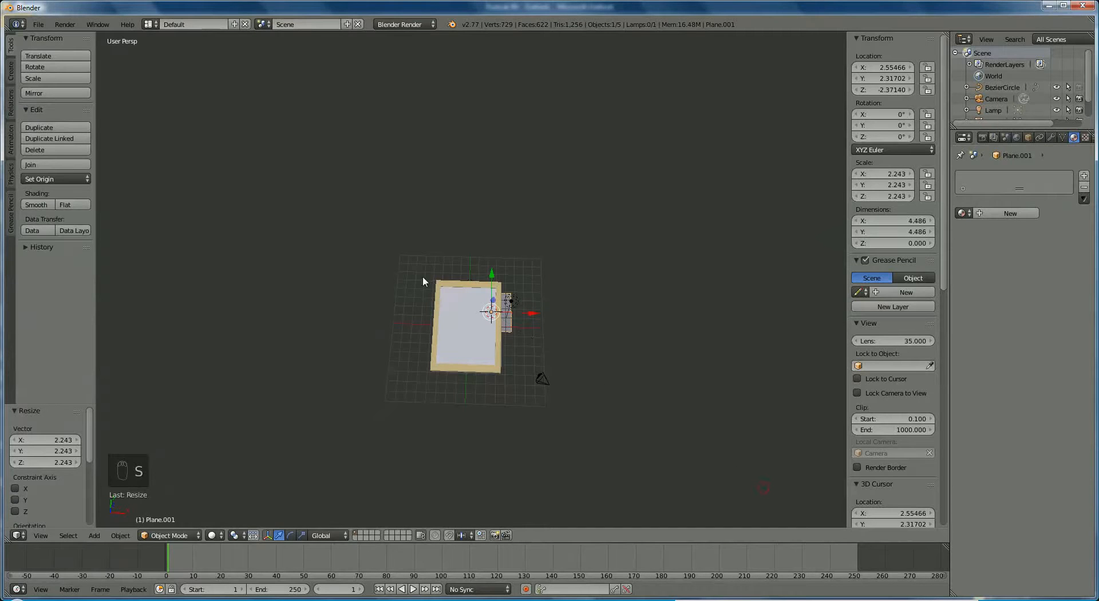
{"action": "key", "text": "s"}
{"action": "left_click", "coordinate": [800, 478]}
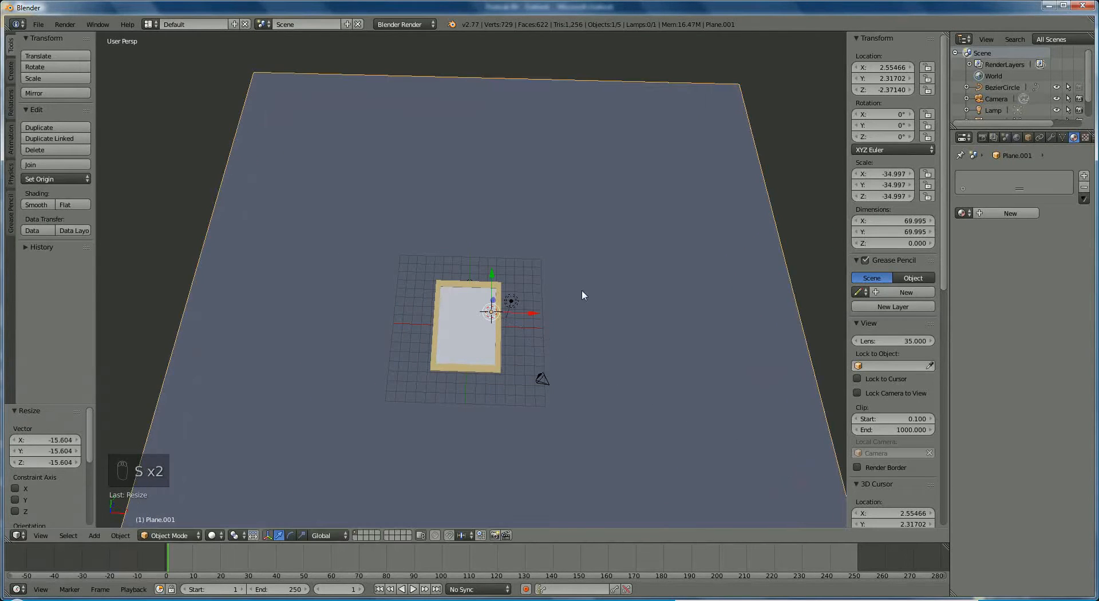
{"action": "left_click_drag", "start_coordinate": [491, 273], "coordinate": [490, 263]}
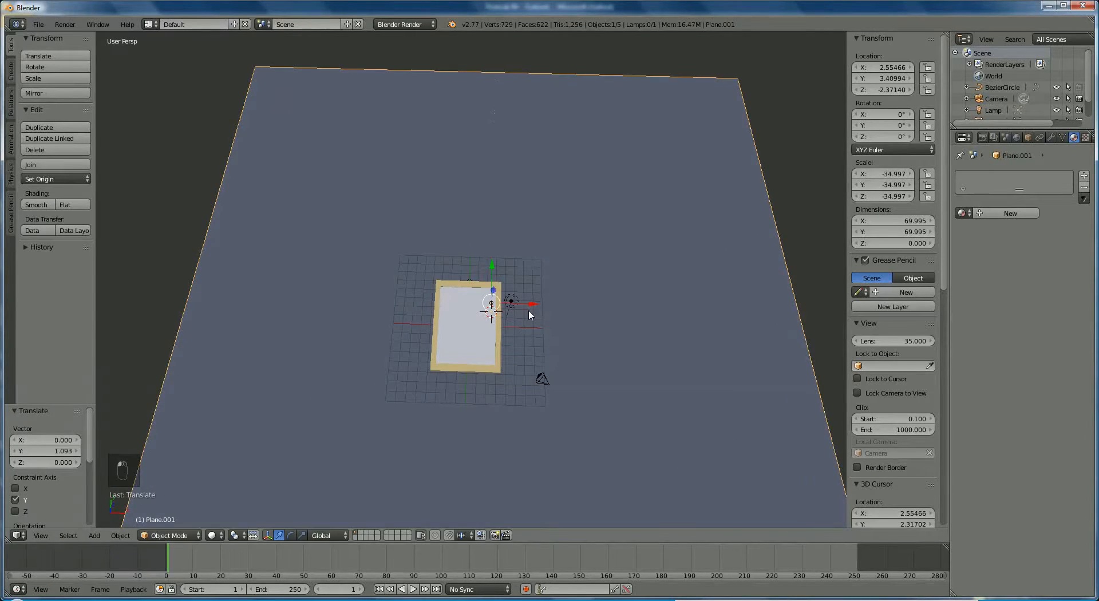
{"action": "left_click_drag", "start_coordinate": [534, 304], "coordinate": [513, 300]}
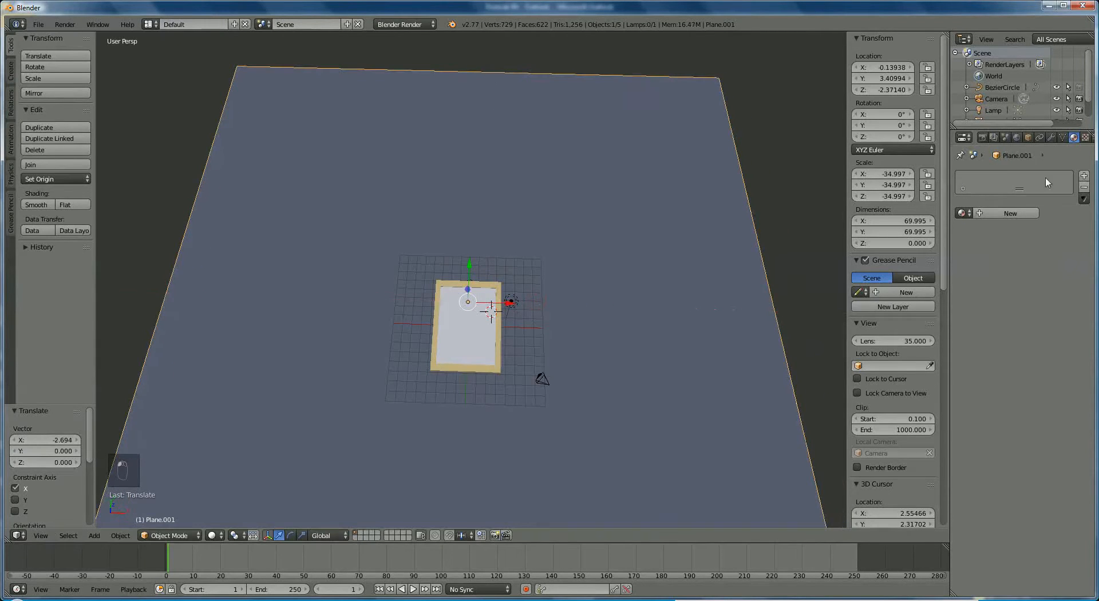
Give the large plane a new material with a bright yellow-green diffuse color
{"action": "left_click", "coordinate": [1010, 213]}
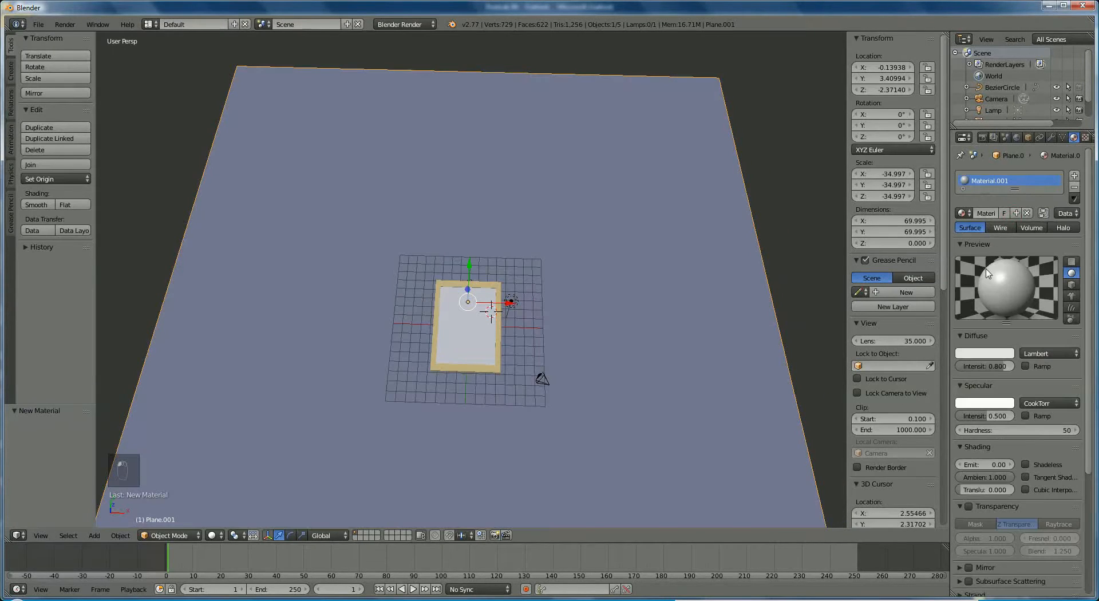
{"action": "left_click", "coordinate": [989, 352]}
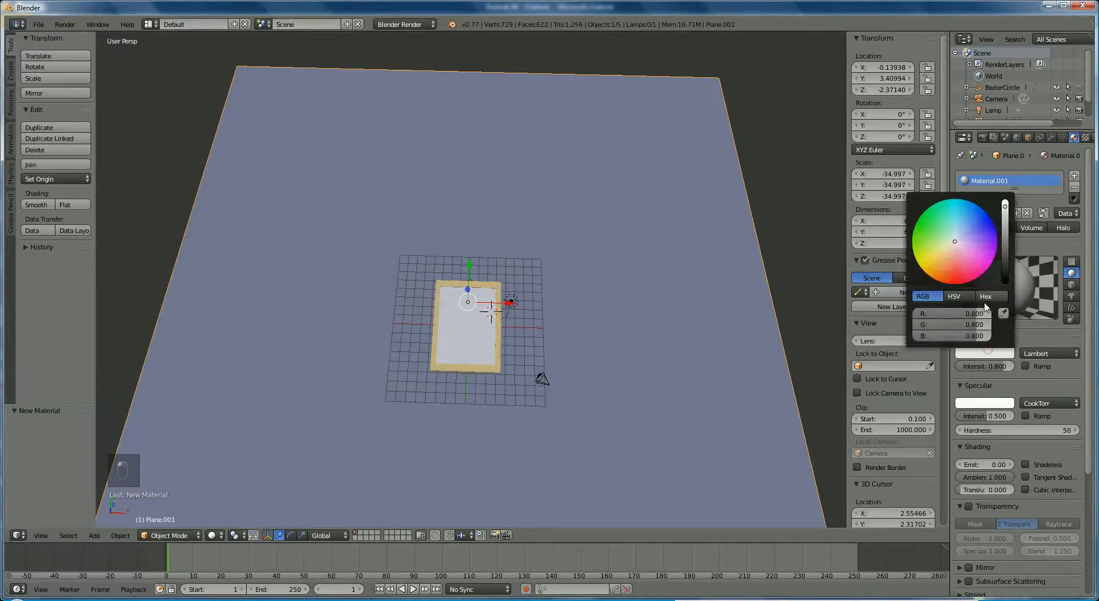
{"action": "left_click", "coordinate": [919, 246]}
{"action": "mouse_move", "coordinate": [918, 246]}
{"action": "left_mouse_down"}
{"action": "mouse_move", "coordinate": [924, 255]}
{"action": "mouse_move", "coordinate": [943, 226]}
{"action": "mouse_move", "coordinate": [929, 246]}
{"action": "mouse_move", "coordinate": [942, 251]}
{"action": "mouse_move", "coordinate": [930, 256]}
{"action": "left_mouse_up"}
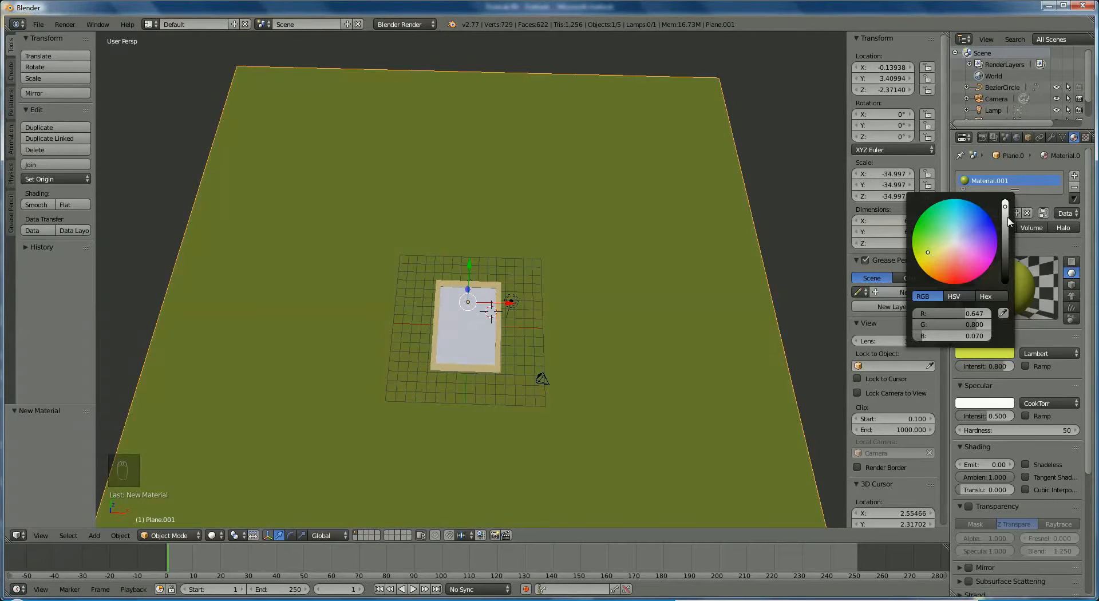
{"action": "left_click_drag", "start_coordinate": [1006, 207], "coordinate": [1003, 196]}
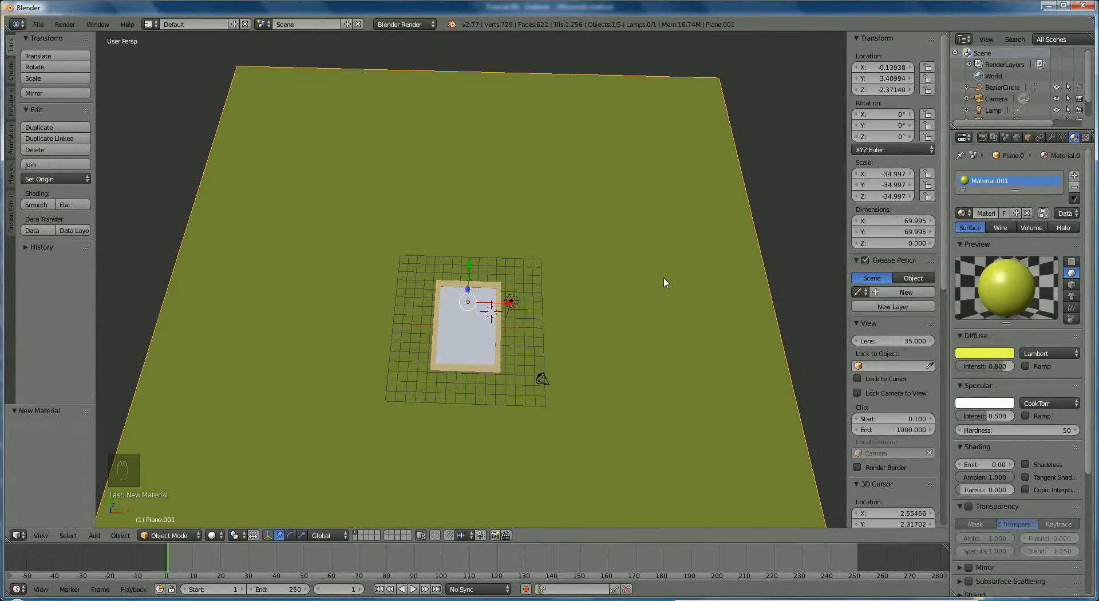
Select the lamp and move it to about Y 5.59, Z 0.71, beyond the slab's upper corner
{"action": "mouse_move", "coordinate": [662, 282]}
{"action": "middle_mouse_down"}
{"action": "mouse_move", "coordinate": [648, 295]}
{"action": "mouse_move", "coordinate": [660, 331]}
{"action": "mouse_move", "coordinate": [640, 290]}
{"action": "mouse_move", "coordinate": [645, 240]}
{"action": "mouse_move", "coordinate": [652, 274]}
{"action": "middle_mouse_up"}
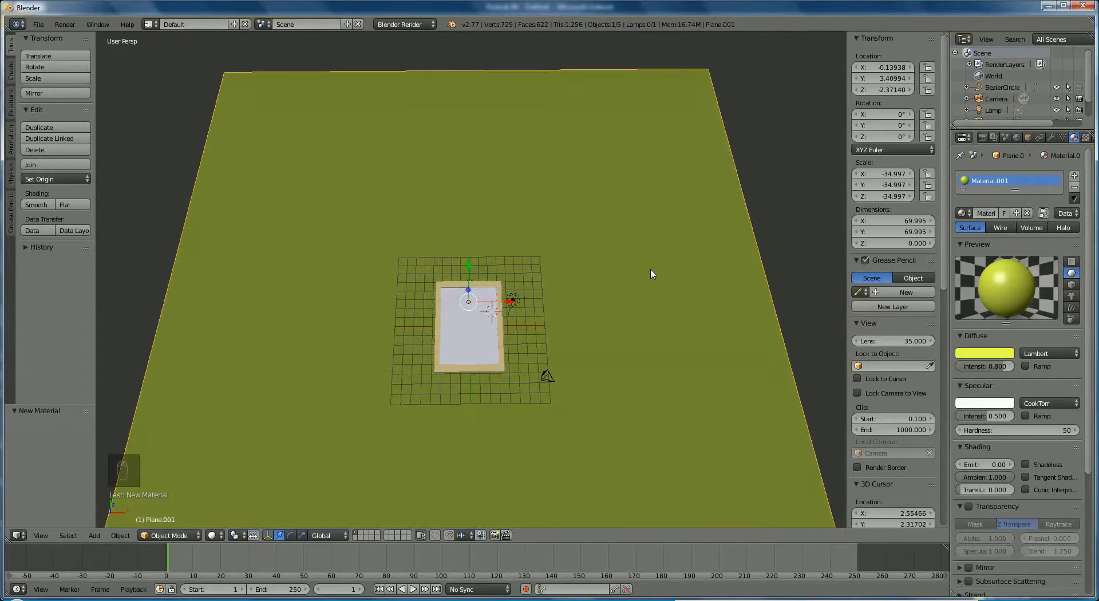
{"action": "right_click", "coordinate": [513, 299]}
{"action": "middle_click_drag", "start_coordinate": [528, 321], "coordinate": [529, 318]}
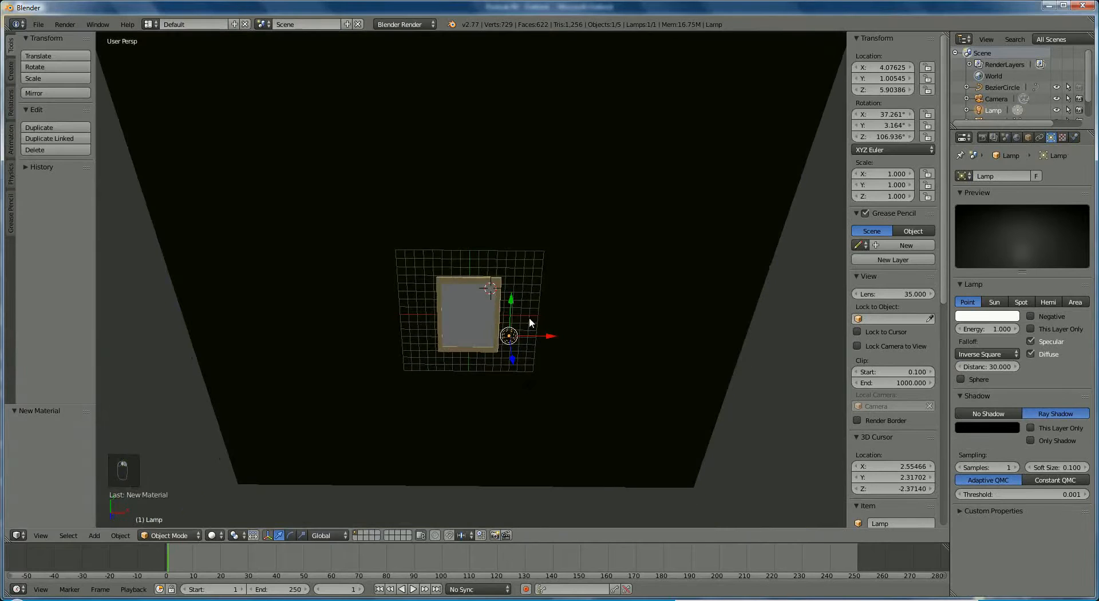
{"action": "middle_click_drag", "start_coordinate": [532, 279], "coordinate": [531, 337]}
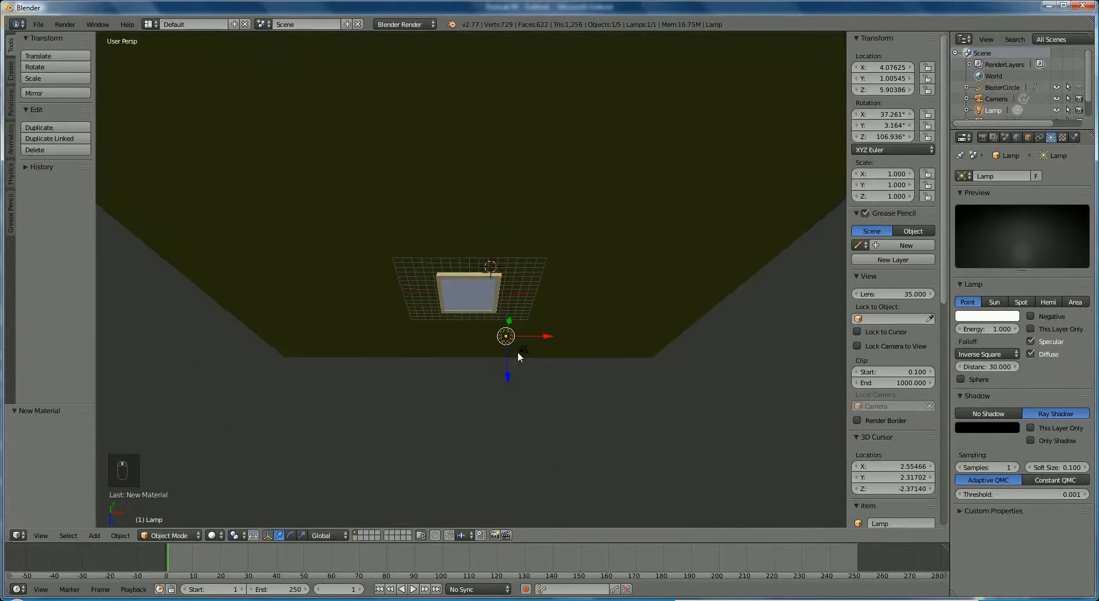
{"action": "left_click_drag", "start_coordinate": [507, 378], "coordinate": [510, 331]}
{"action": "middle_click_drag", "start_coordinate": [588, 170], "coordinate": [588, 72]}
{"action": "left_click_drag", "start_coordinate": [507, 300], "coordinate": [515, 231]}
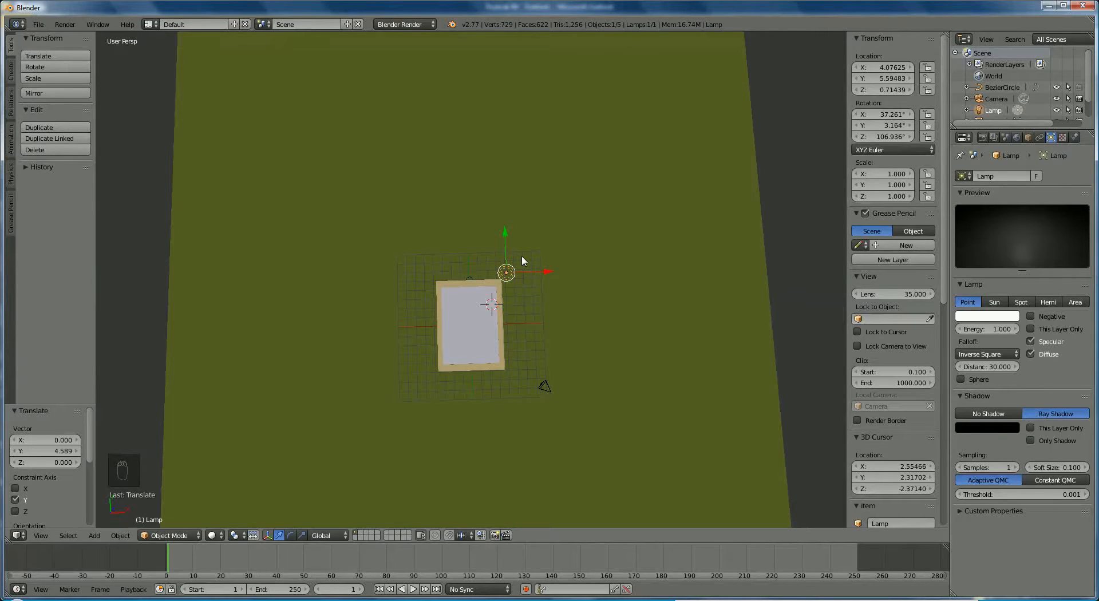
Duplicate the lamp to the opposite side of the slab and raise the copy about 3.07 units along Z
{"action": "key", "text": "shift+d"}
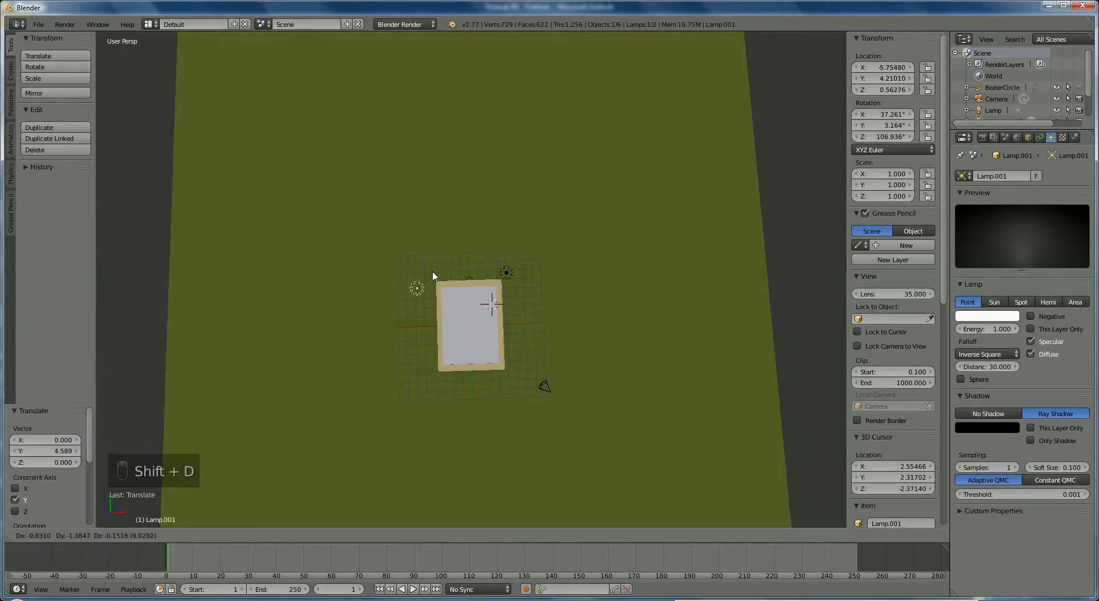
{"action": "left_click", "coordinate": [432, 270]}
{"action": "middle_click_drag", "start_coordinate": [435, 275], "coordinate": [434, 340]}
{"action": "left_click_drag", "start_coordinate": [407, 314], "coordinate": [414, 336]}
Select the original lamp and raise it to about Z 4.14
{"action": "right_click", "coordinate": [509, 279]}
{"action": "middle_click_drag", "start_coordinate": [501, 323], "coordinate": [499, 346]}
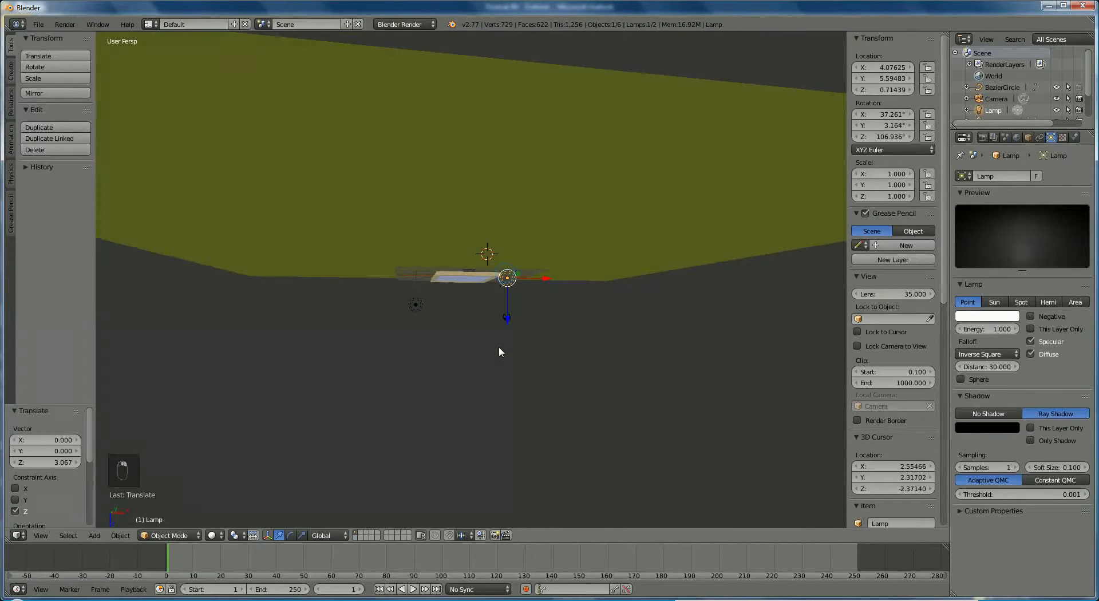
{"action": "left_click_drag", "start_coordinate": [506, 318], "coordinate": [505, 344]}
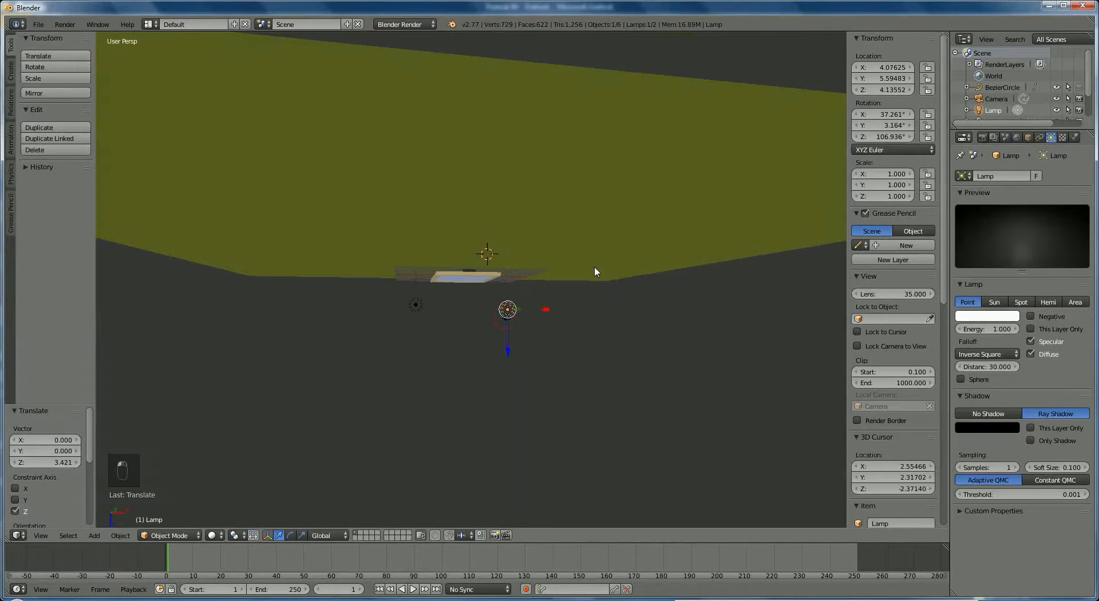
Select the camera, enable Lock Camera to View, and switch to the camera view
{"action": "middle_click_drag", "start_coordinate": [596, 272], "coordinate": [587, 216]}
{"action": "right_click", "coordinate": [574, 309]}
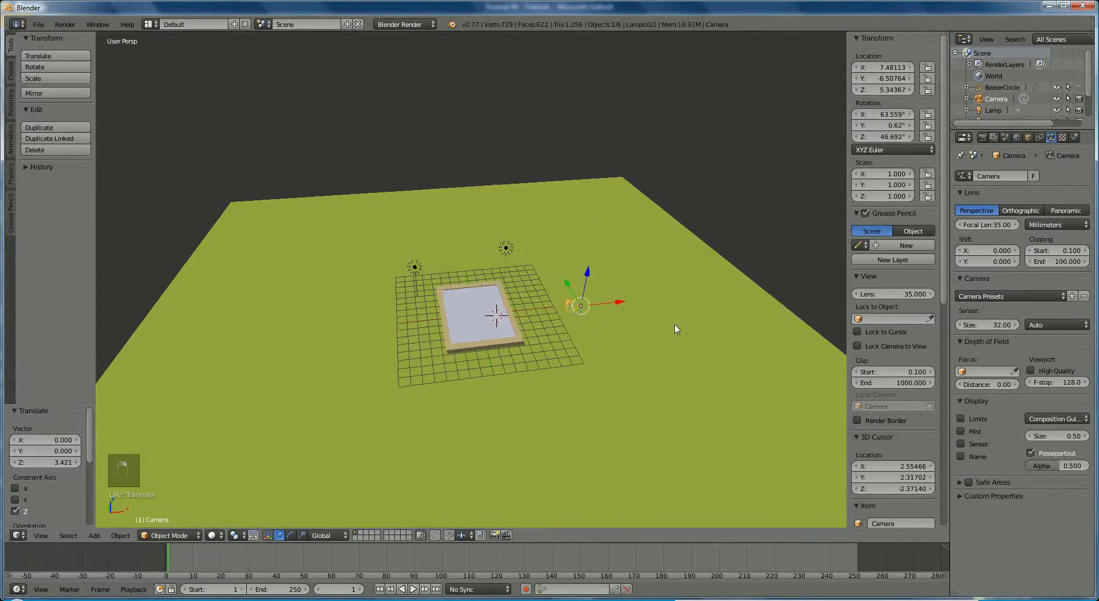
{"action": "middle_click_drag", "start_coordinate": [677, 326], "coordinate": [630, 343]}
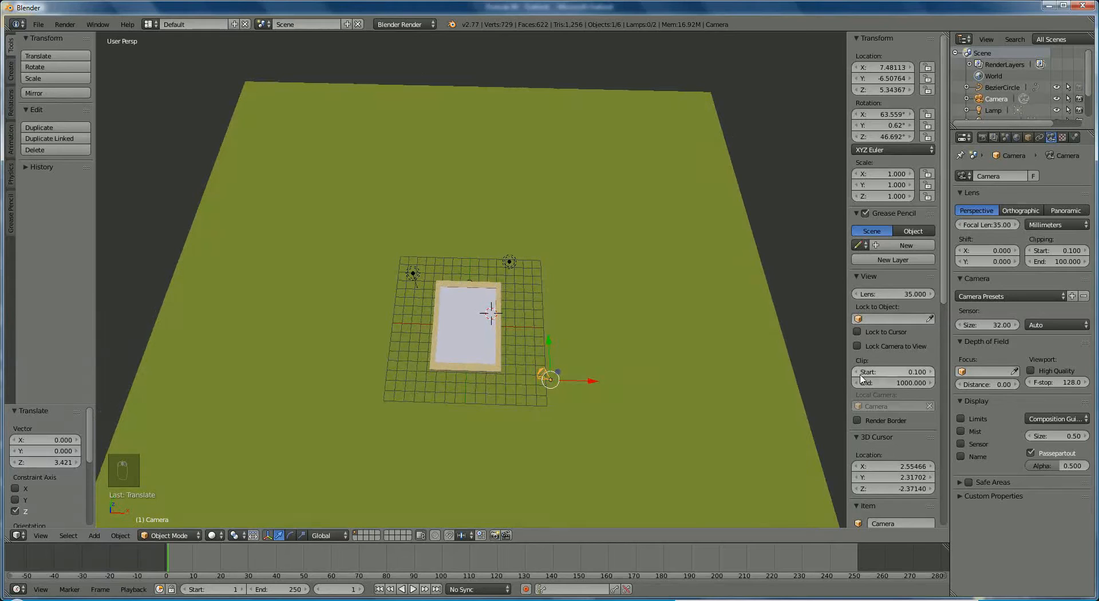
{"action": "left_click", "coordinate": [857, 347]}
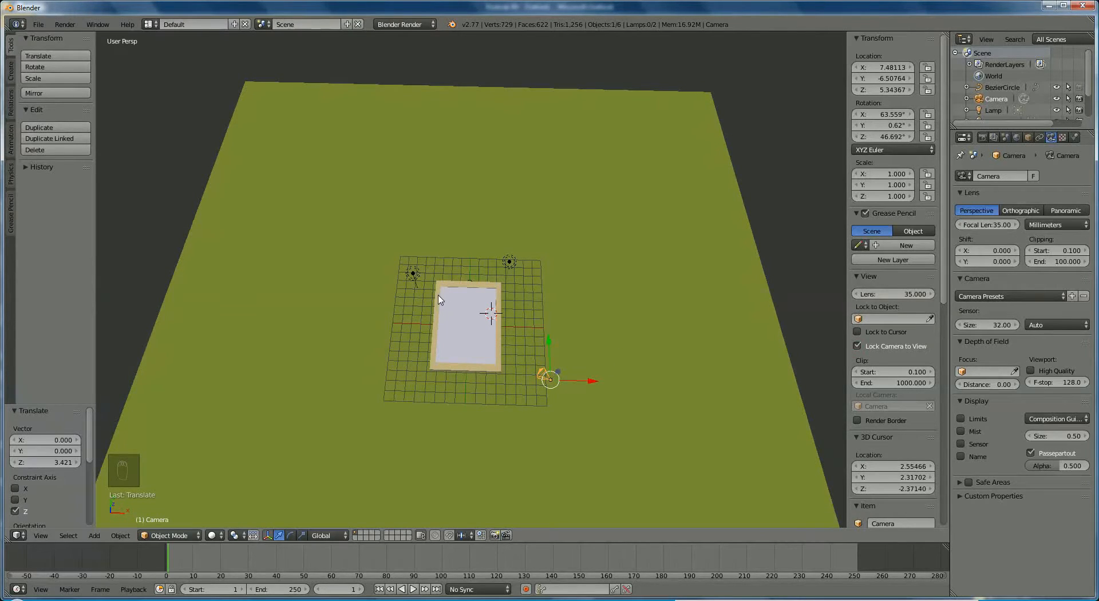
{"action": "key", "text": "KP_0"}
Frame the whole slab from above with the camera at about X -0.40, Y -1.32, Z 22.85, then unlock it and leave the camera view
{"action": "middle_click_drag", "start_coordinate": [432, 262], "coordinate": [490, 346]}
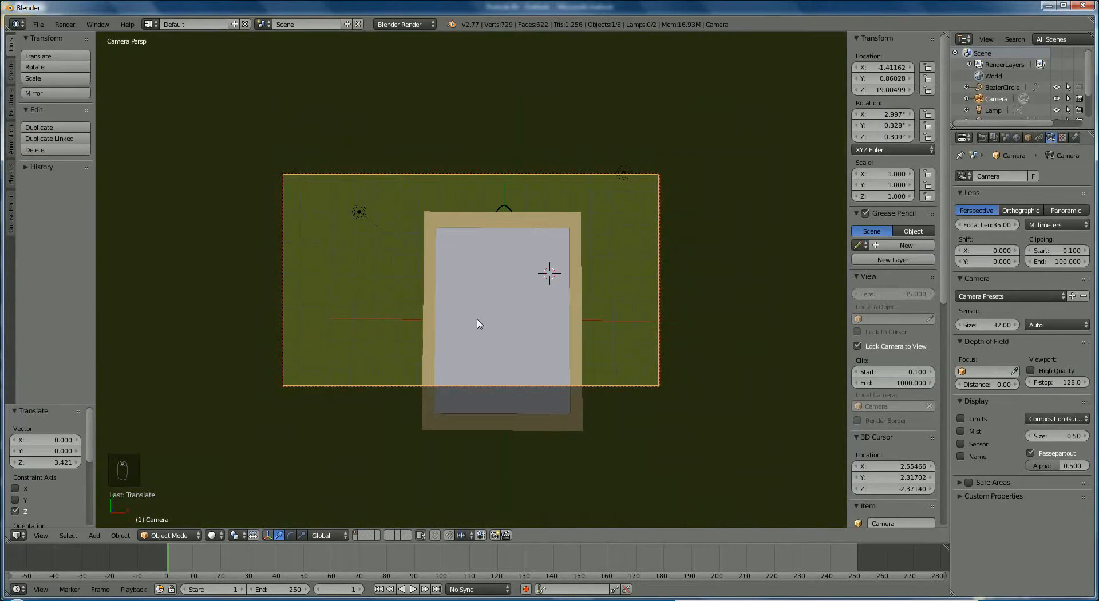
{"action": "scroll", "coordinate": [464, 306], "scroll_direction": "down", "scroll_amount": 3}
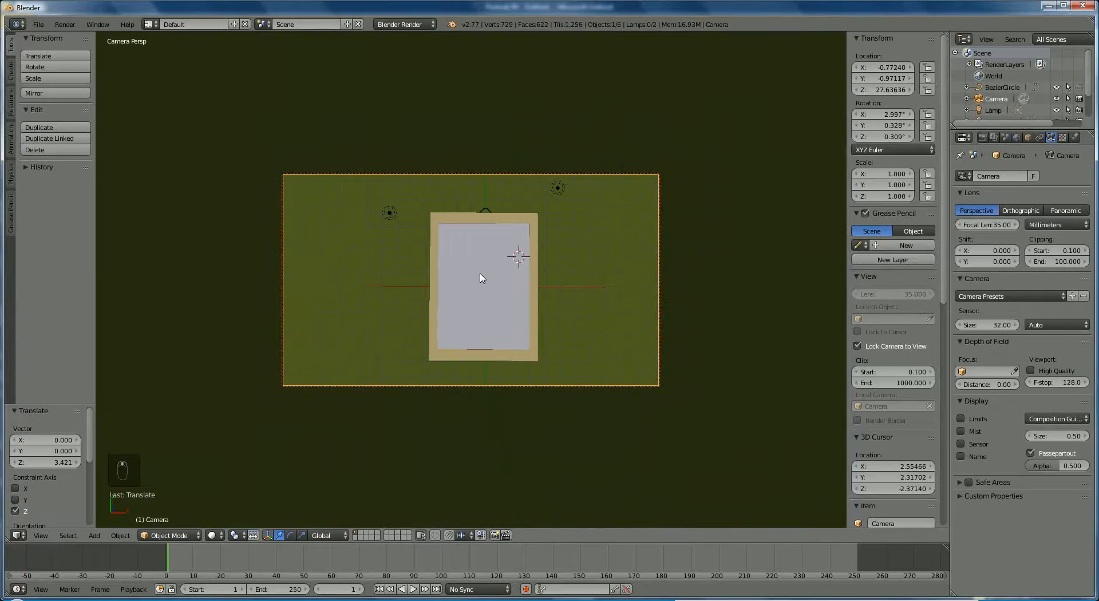
{"action": "middle_click_drag", "start_coordinate": [483, 277], "coordinate": [480, 268], "text": "shift"}
{"action": "scroll", "coordinate": [479, 268], "scroll_direction": "up", "scroll_amount": 2}
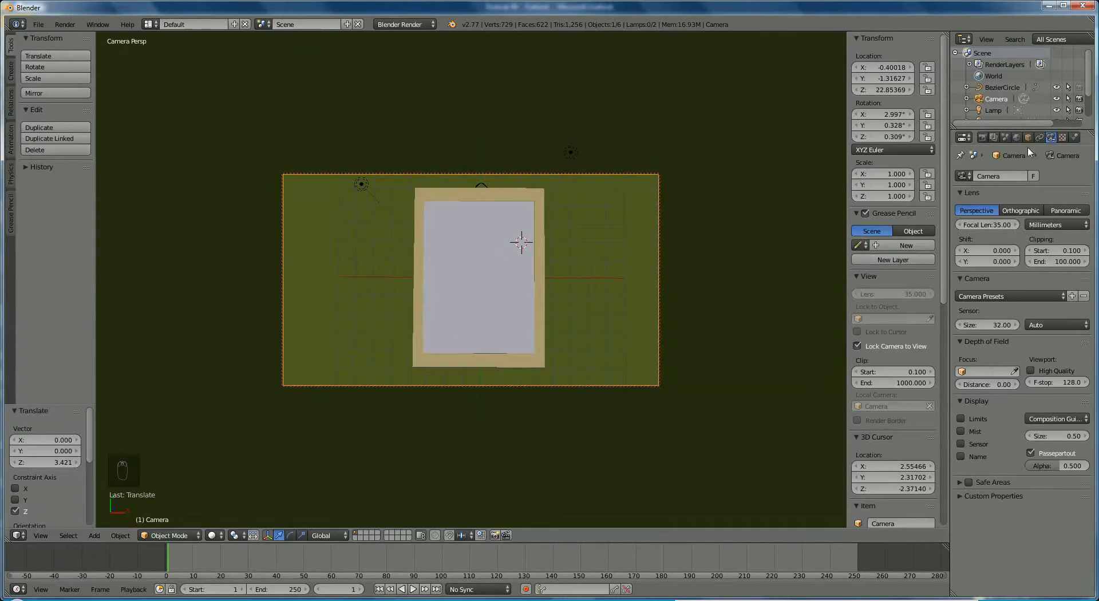
{"action": "left_click", "coordinate": [857, 346]}
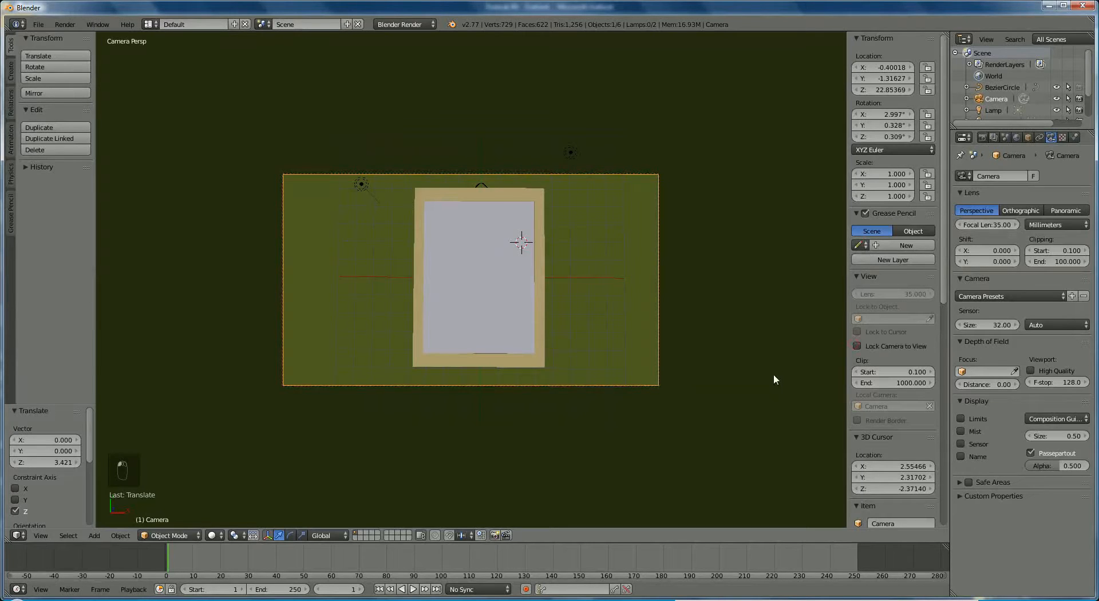
{"action": "key", "text": "KP_0"}
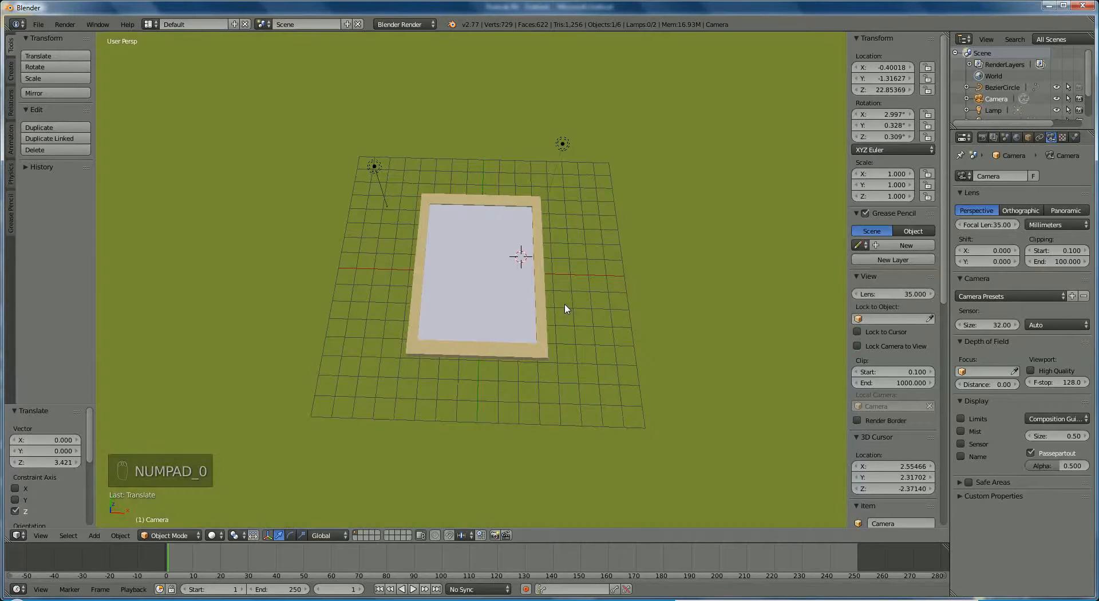
Turn off receiving and casting shadows in the large yellow-green plane's material
{"action": "right_click", "coordinate": [681, 161]}
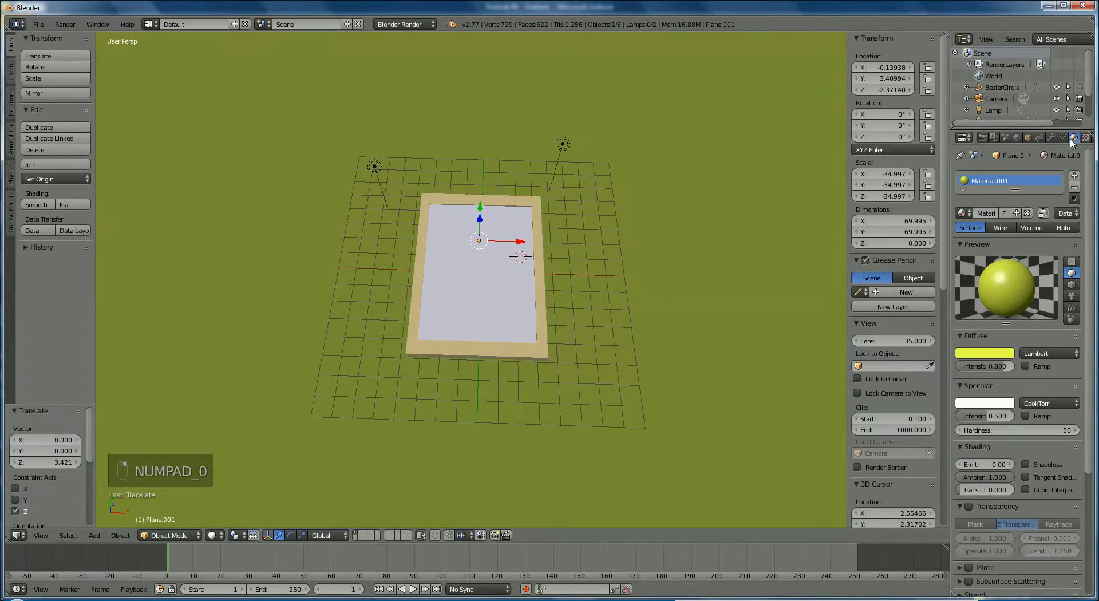
{"action": "scroll", "coordinate": [1007, 480], "scroll_direction": "down", "scroll_amount": 5}
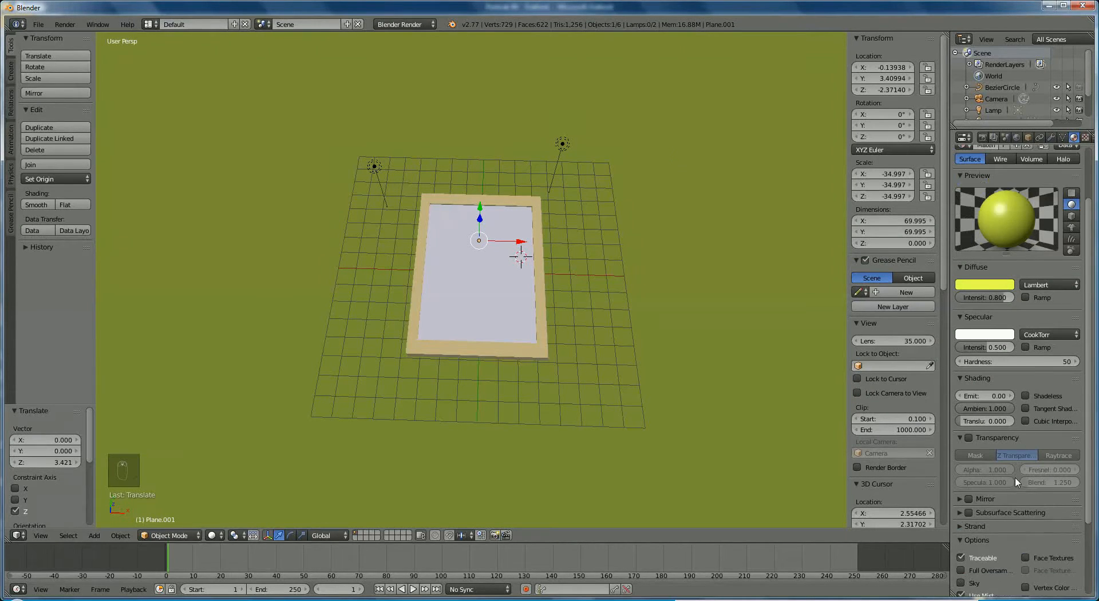
{"action": "scroll", "coordinate": [991, 483], "scroll_direction": "down", "scroll_amount": 2}
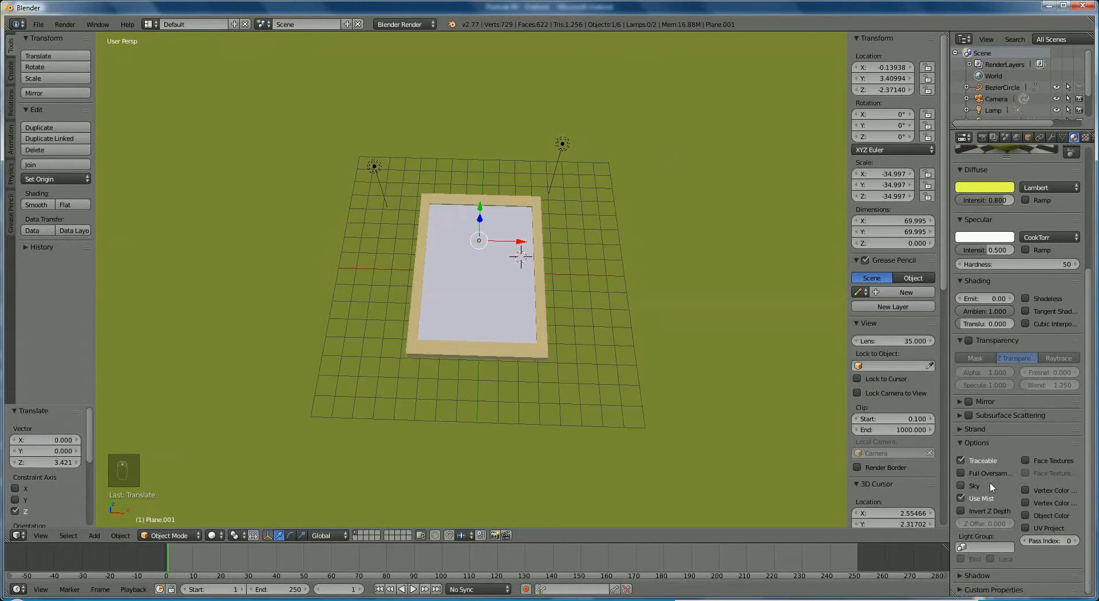
{"action": "left_click", "coordinate": [963, 577]}
{"action": "left_click", "coordinate": [961, 593]}
{"action": "left_click", "coordinate": [1025, 593]}
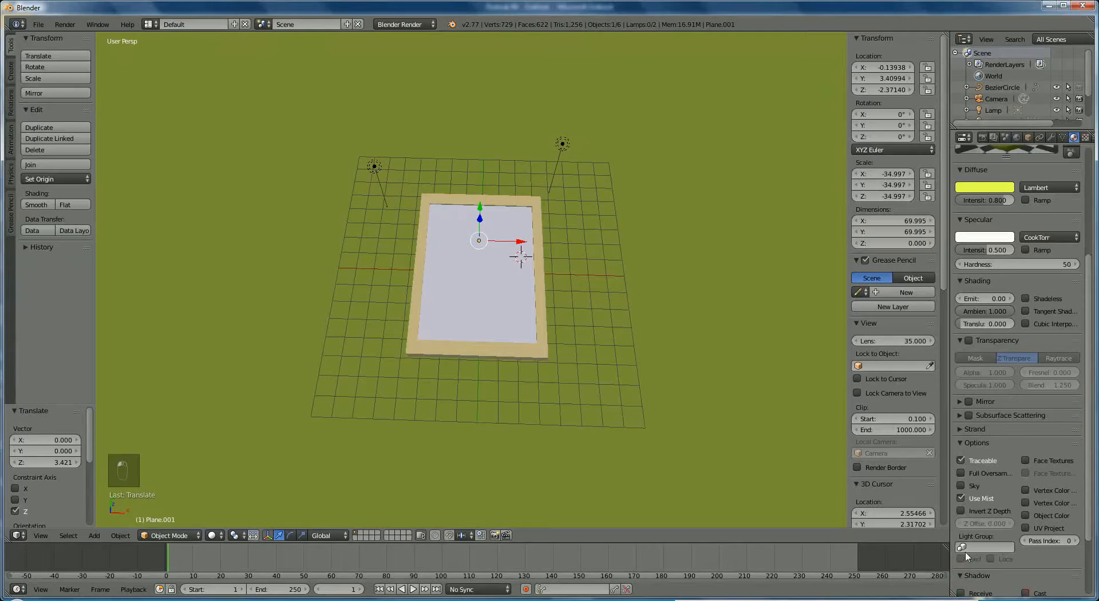
Turn off receiving and casting shadows in the slab's white material
{"action": "right_click", "coordinate": [480, 258]}
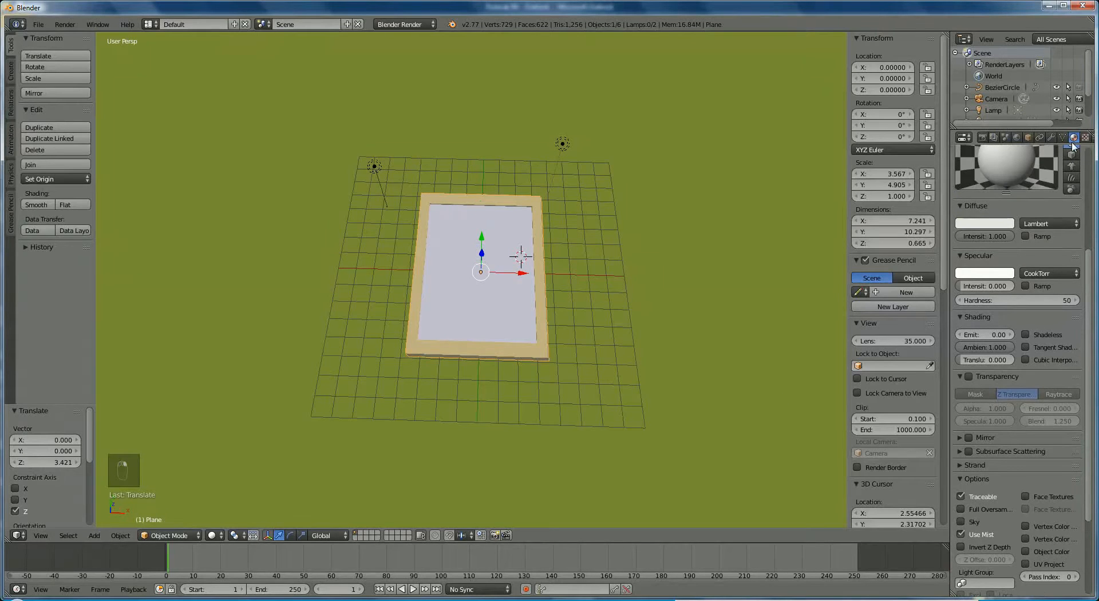
{"action": "scroll", "coordinate": [1002, 478], "scroll_direction": "down", "scroll_amount": 5}
{"action": "left_click", "coordinate": [961, 510]}
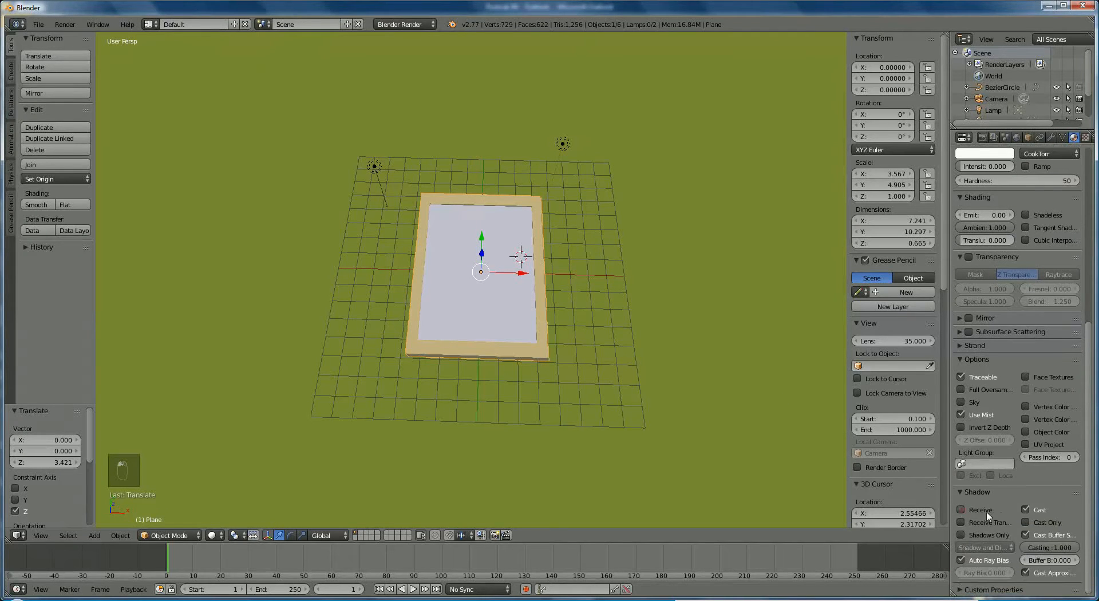
{"action": "left_click", "coordinate": [1025, 510]}
Set the render output file format to JPEG
{"action": "left_click", "coordinate": [983, 138]}
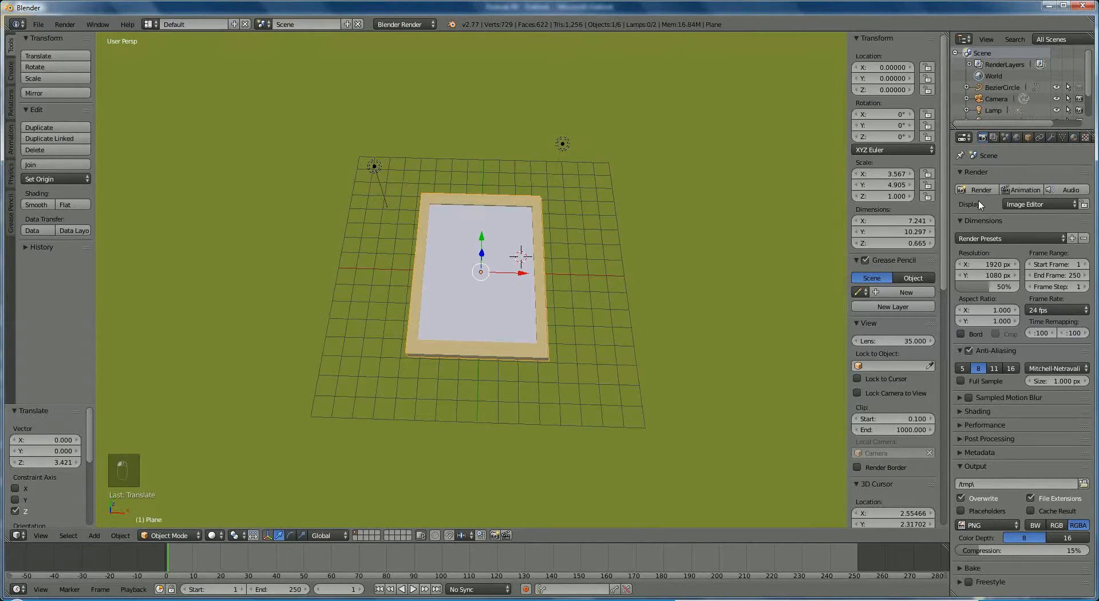
{"action": "left_click", "coordinate": [982, 524]}
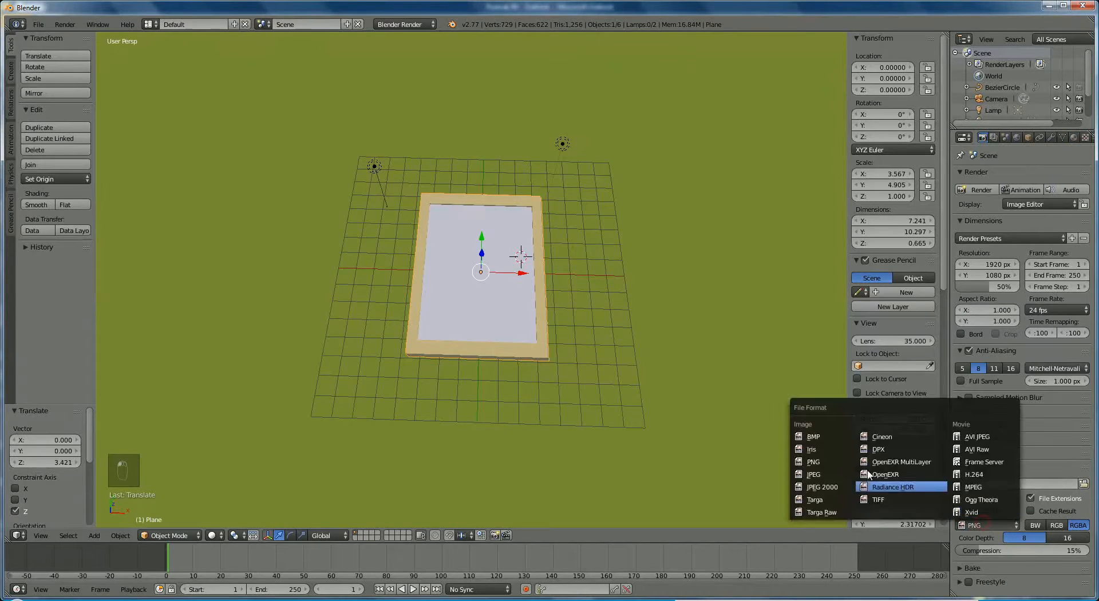
{"action": "left_click", "coordinate": [830, 474]}
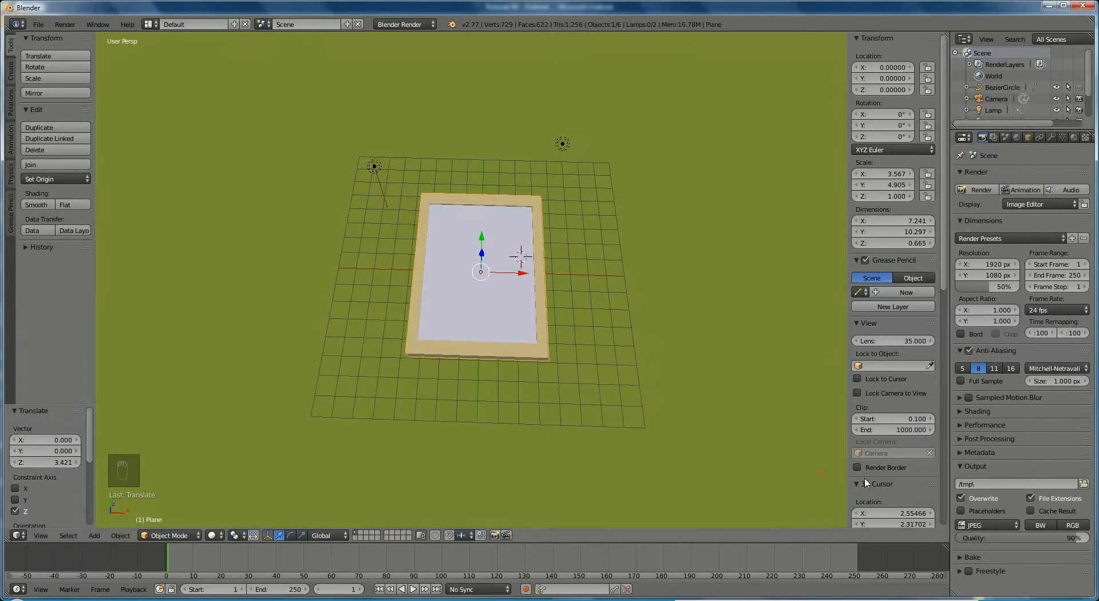
Render the scene from the camera and return to the 3D view
{"action": "left_click", "coordinate": [979, 188]}
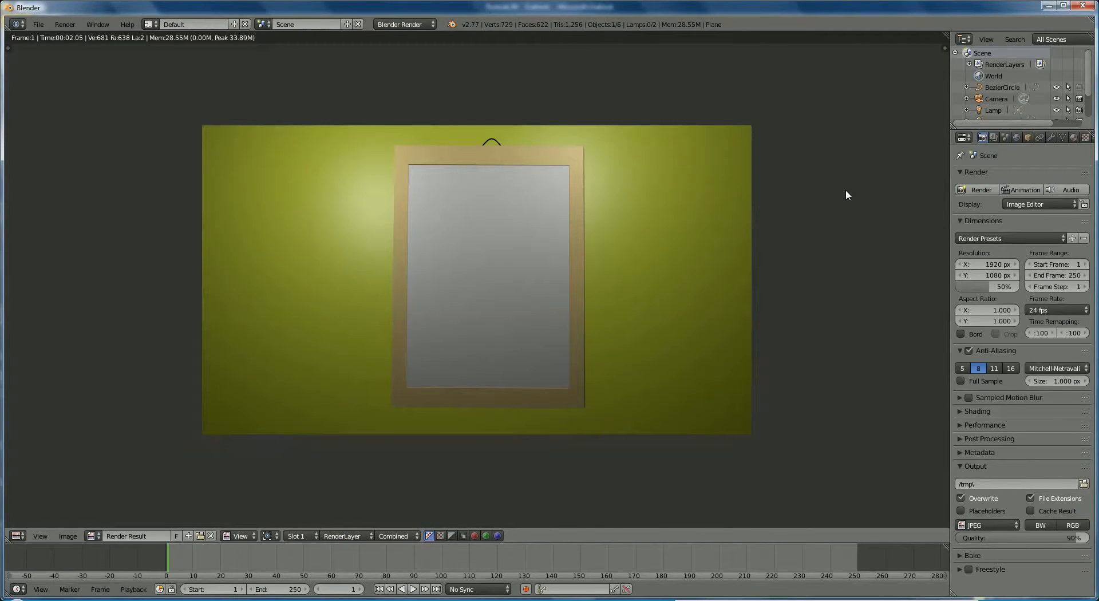
{"action": "left_click", "coordinate": [19, 536]}
{"action": "left_click", "coordinate": [85, 520]}
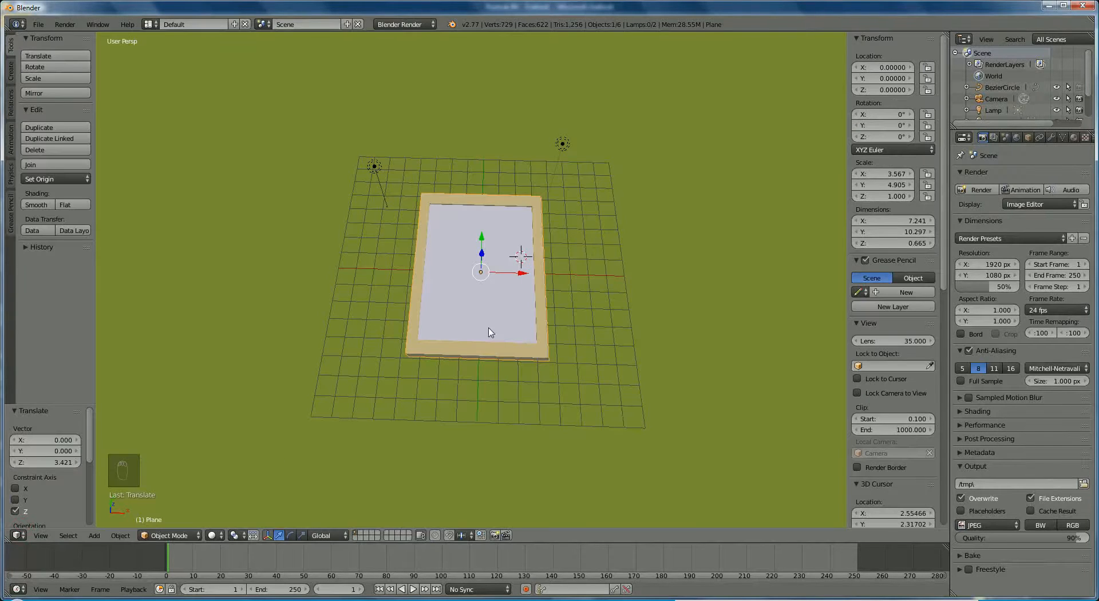
Select the large yellow-green ground plane and enter Edit Mode on it
{"action": "right_click", "coordinate": [460, 290]}
{"action": "scroll", "coordinate": [462, 375], "scroll_direction": "up", "scroll_amount": 2}
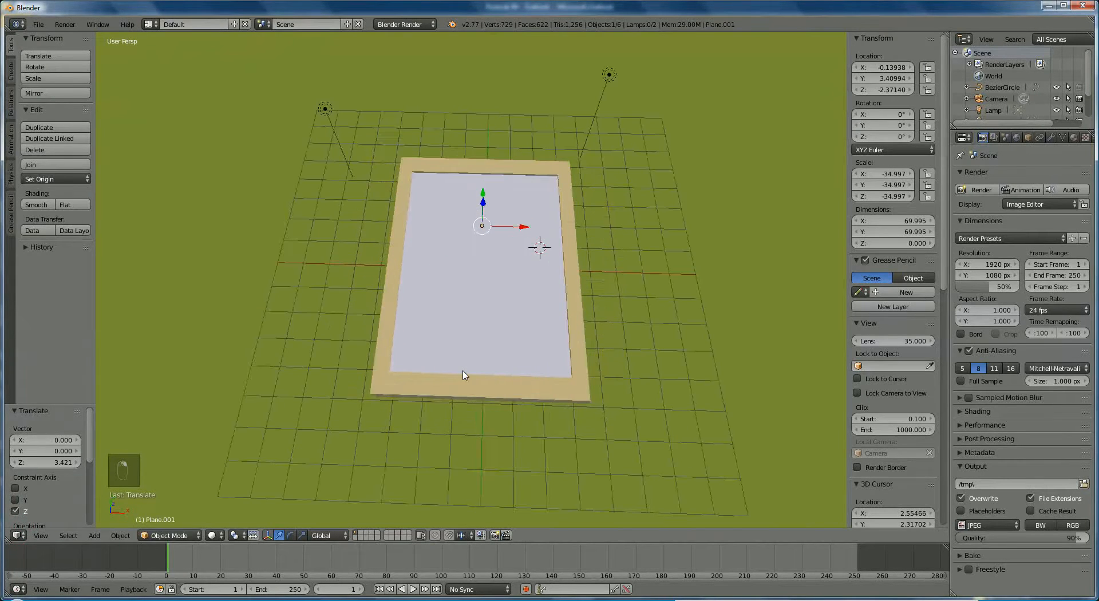
{"action": "left_click", "coordinate": [167, 536]}
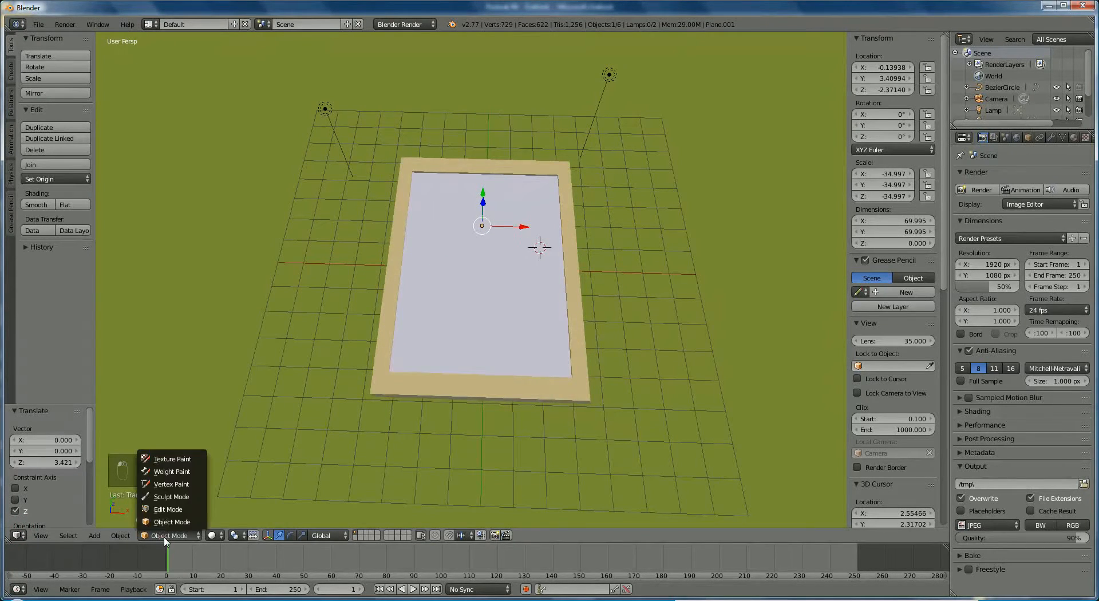
{"action": "left_click", "coordinate": [171, 512]}
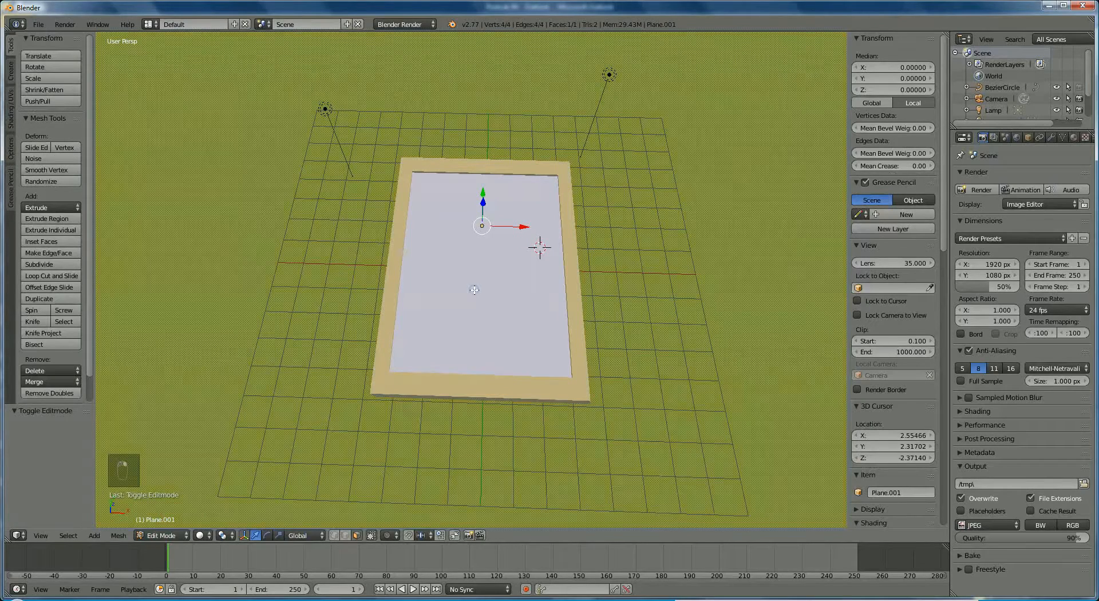
{"action": "scroll", "coordinate": [486, 274], "scroll_direction": "up", "scroll_amount": 1}
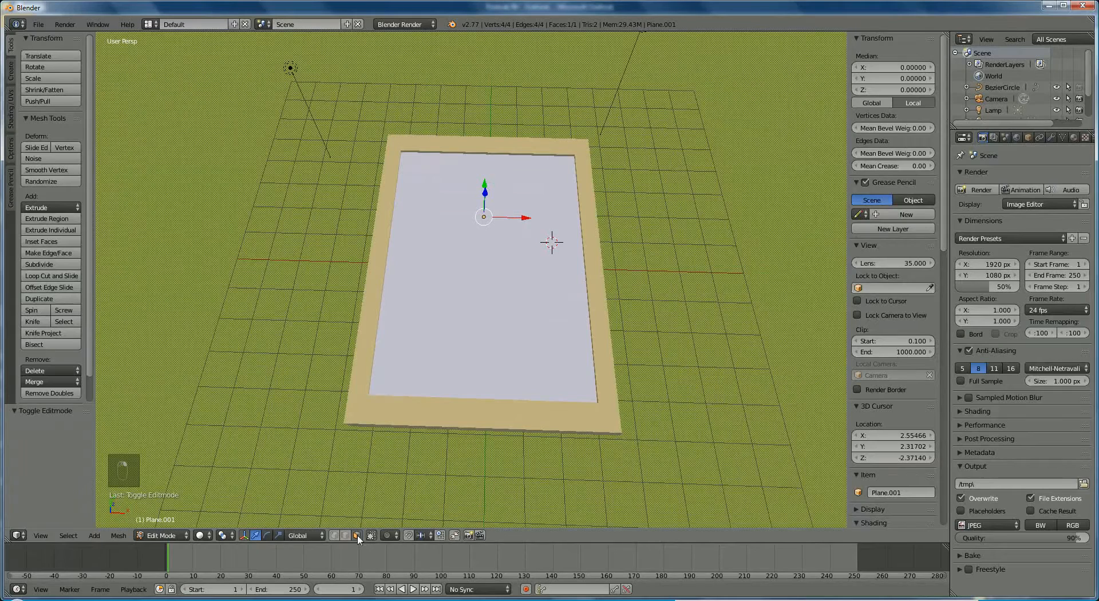
{"action": "left_click", "coordinate": [452, 202]}
Add a new image texture to the ground plane's material and load IMG_1093.JPG from D:\blender\photoframe
{"action": "left_click", "coordinate": [1084, 138]}
{"action": "left_click", "coordinate": [1057, 264]}
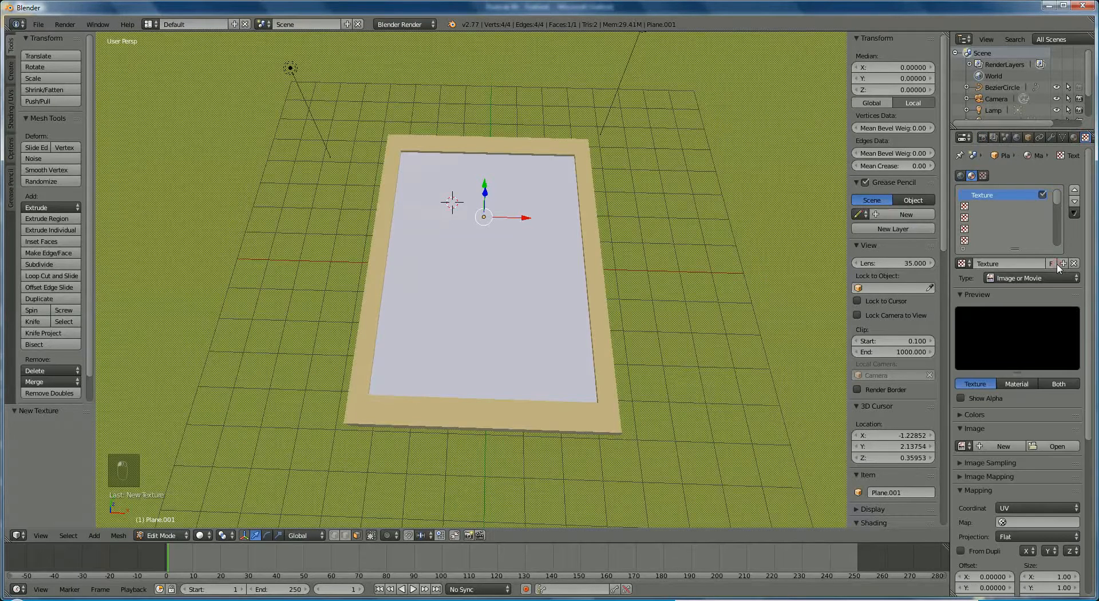
{"action": "left_click", "coordinate": [1059, 446]}
{"action": "left_click", "coordinate": [57, 99]}
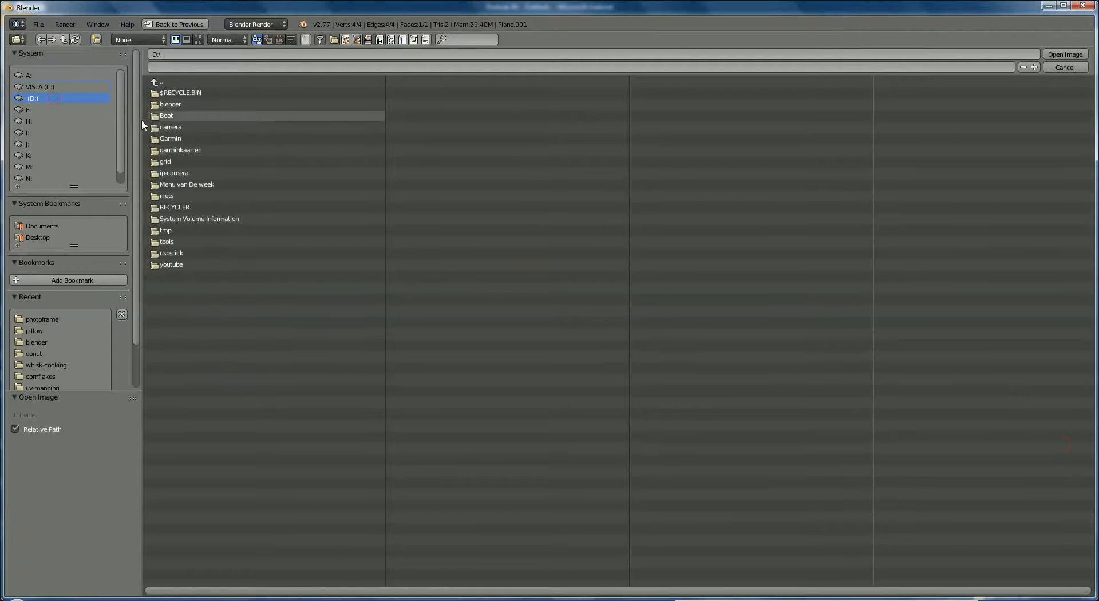
{"action": "left_click", "coordinate": [170, 104]}
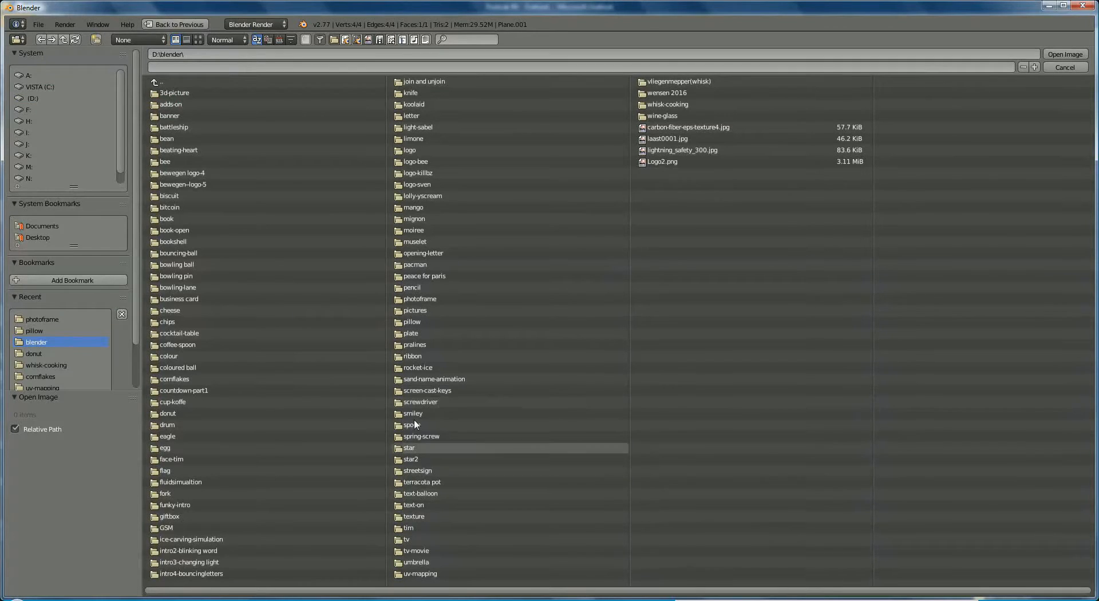
{"action": "left_click", "coordinate": [421, 298]}
{"action": "left_click", "coordinate": [194, 94]}
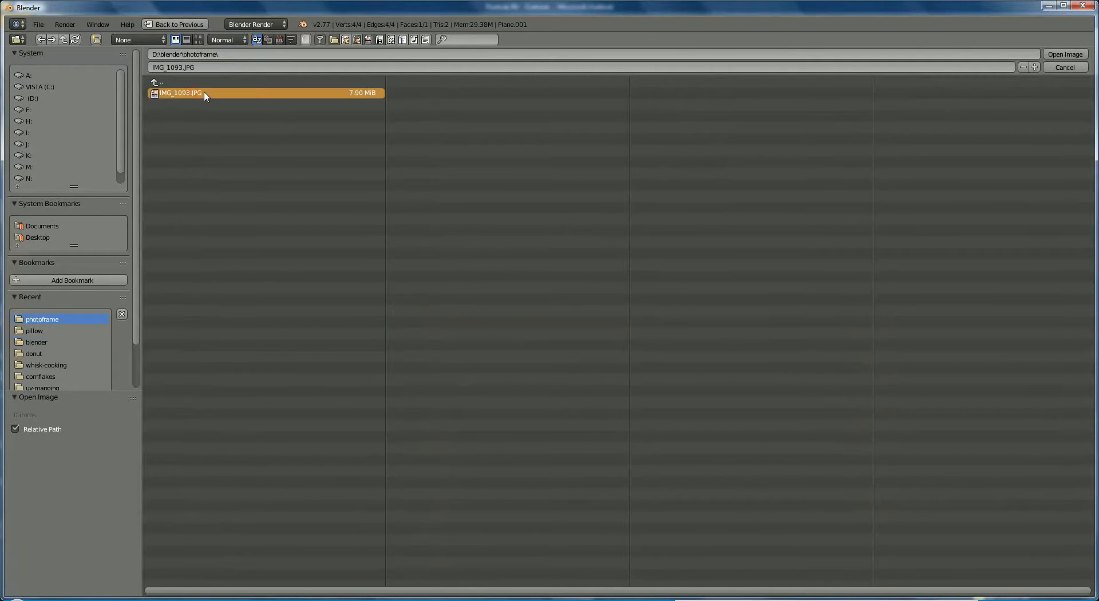
{"action": "double_click", "coordinate": [197, 93]}
Set the ground plane texture's mapping coordinates to Generated
{"action": "scroll", "coordinate": [1048, 384], "scroll_direction": "down", "scroll_amount": 5}
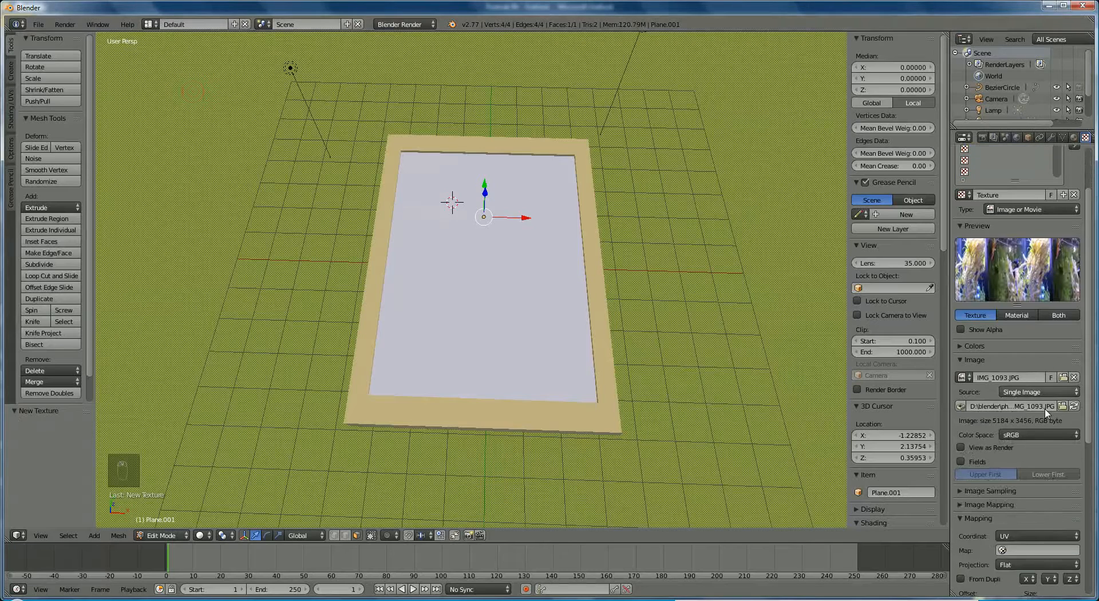
{"action": "left_click", "coordinate": [1042, 490]}
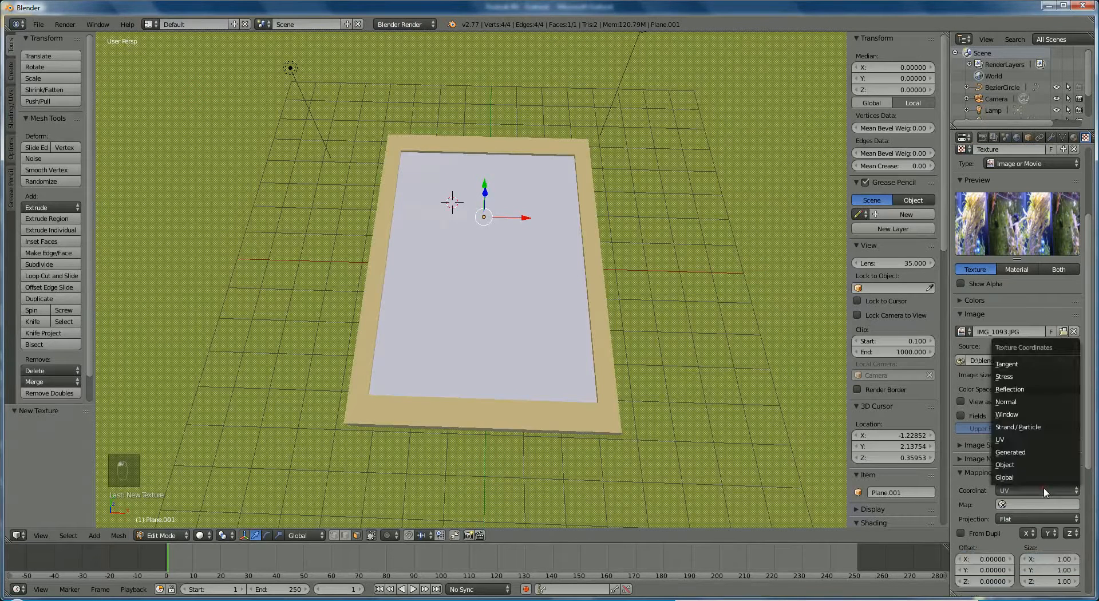
{"action": "left_click", "coordinate": [1035, 454]}
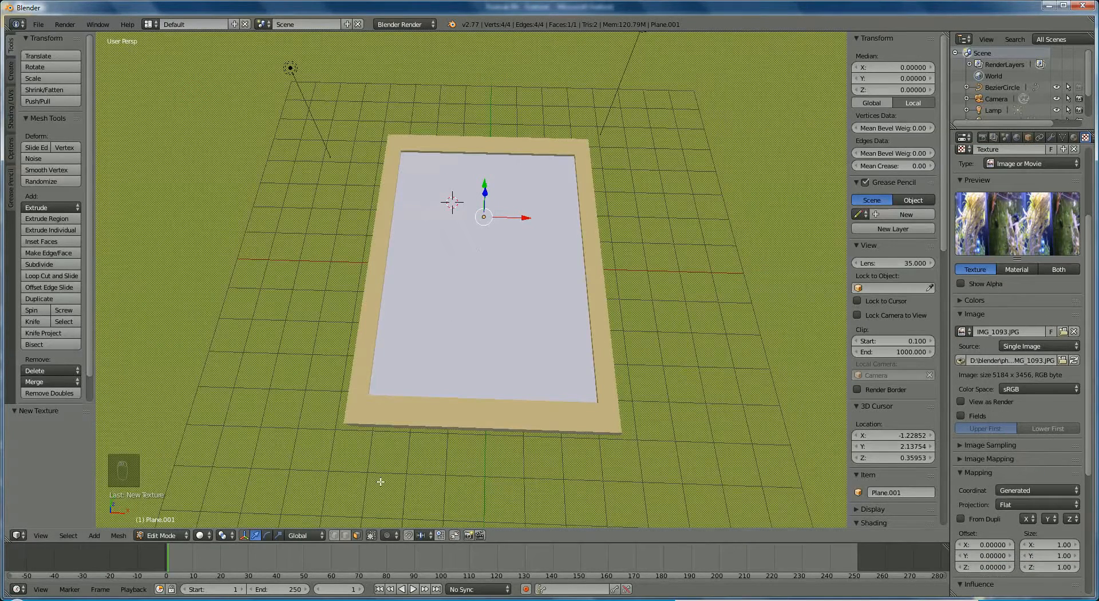
Preview the ground plane texture in Rendered shading, return to Solid shading, and remove the texture
{"action": "left_click", "coordinate": [201, 535]}
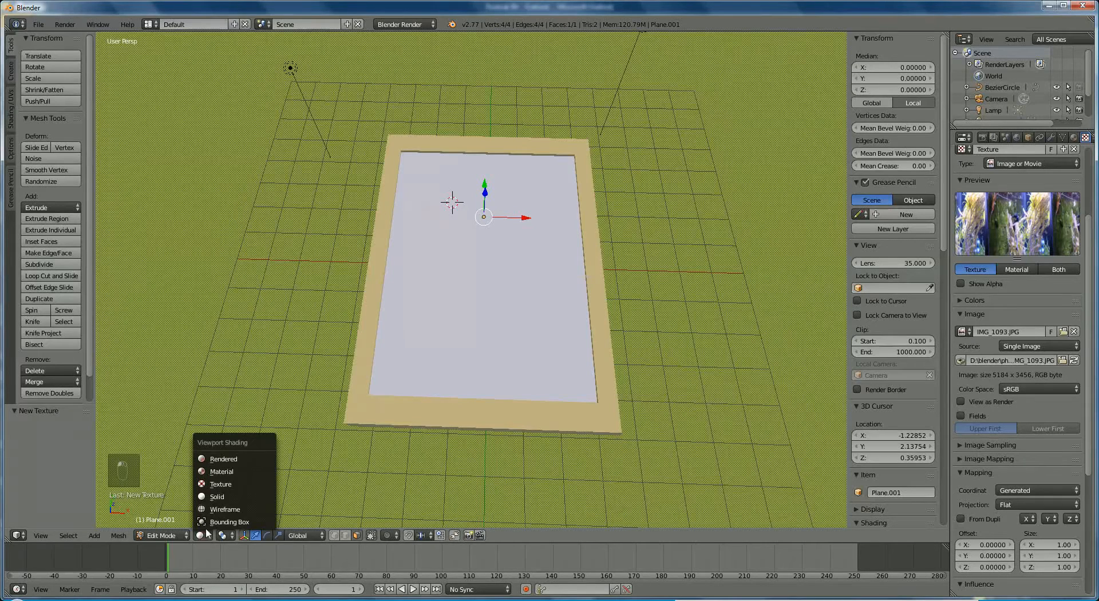
{"action": "left_click", "coordinate": [216, 461]}
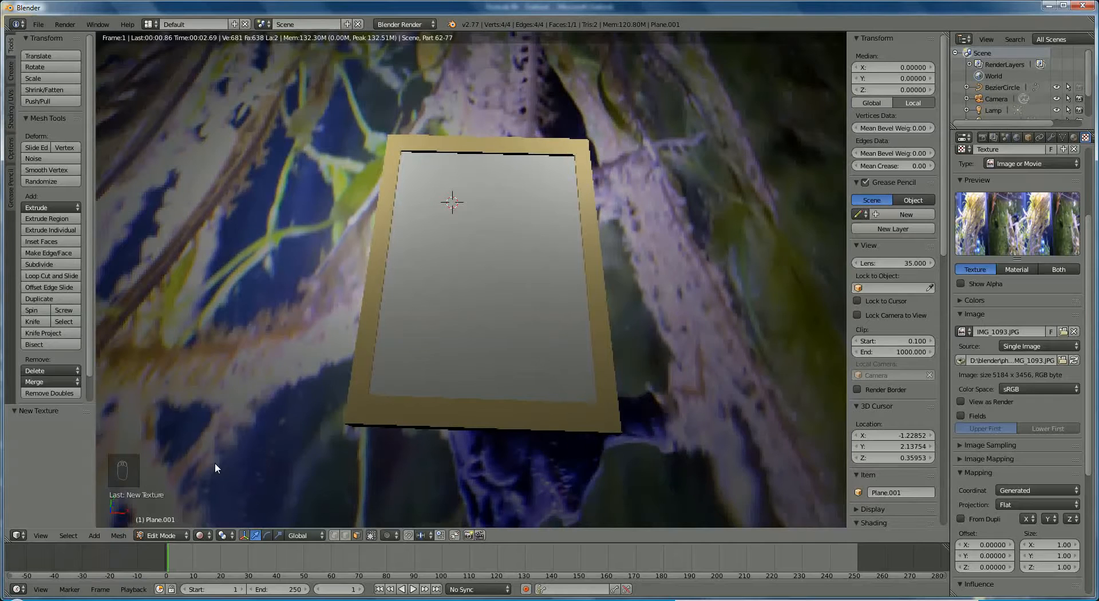
{"action": "left_click", "coordinate": [203, 534]}
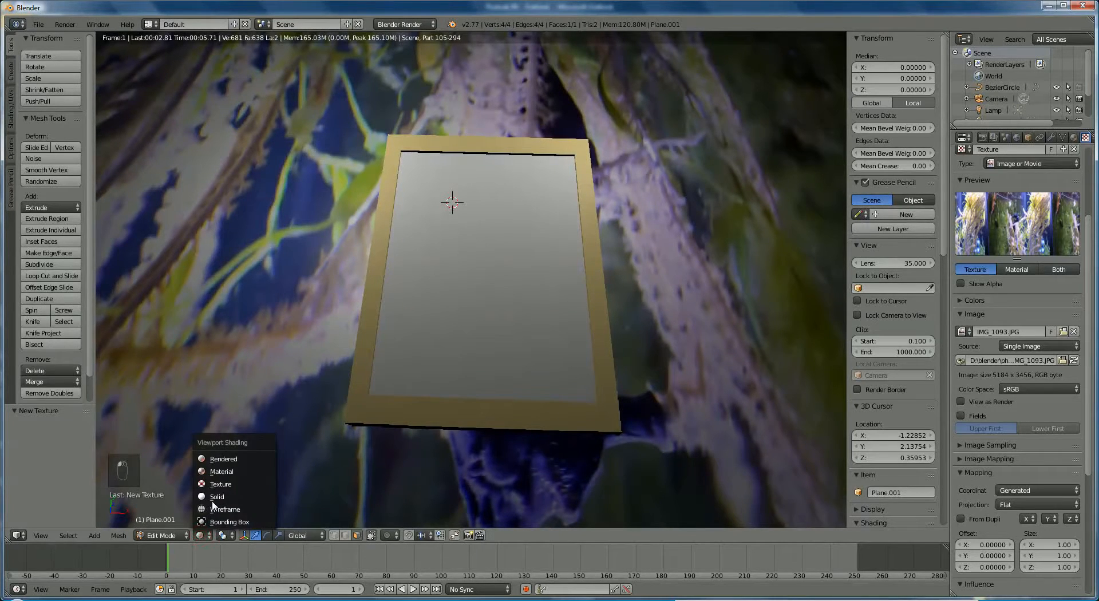
{"action": "left_click", "coordinate": [212, 501]}
{"action": "left_click", "coordinate": [201, 534]}
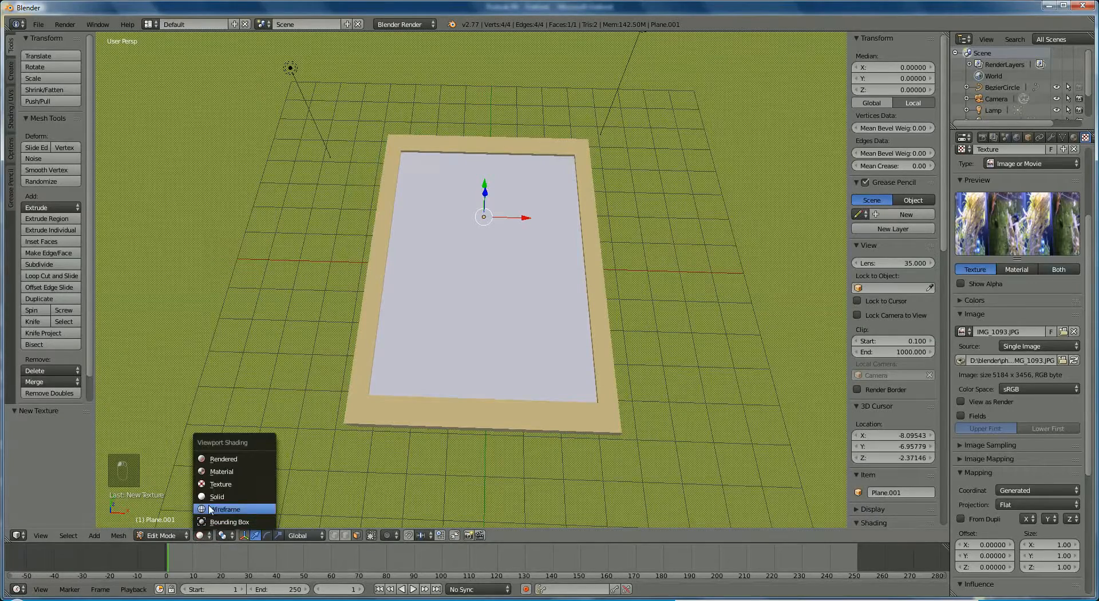
{"action": "left_click", "coordinate": [211, 496]}
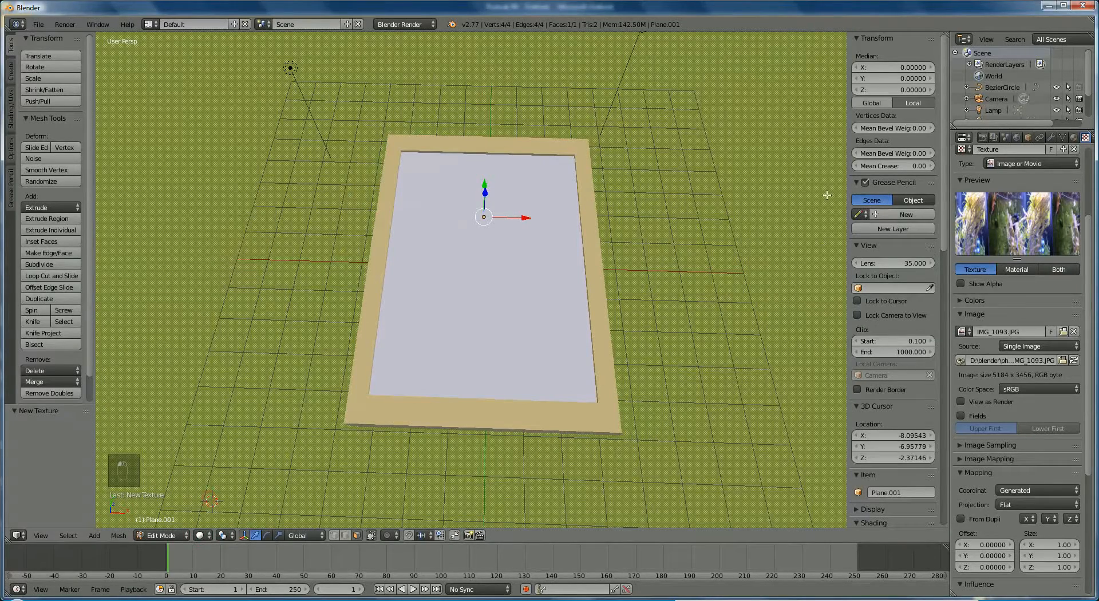
{"action": "left_click", "coordinate": [1074, 149]}
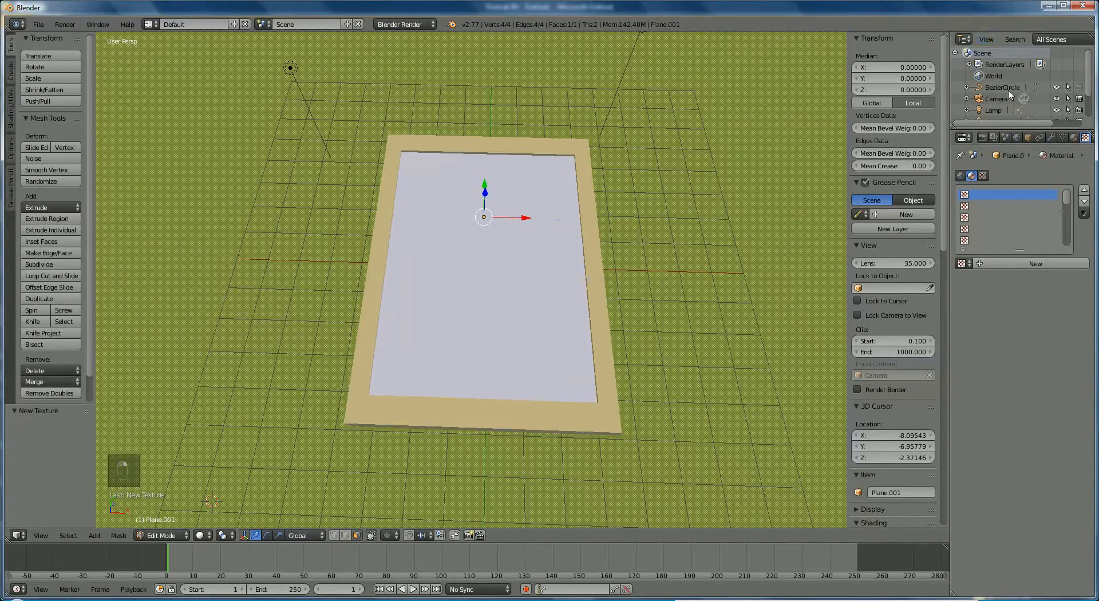
Select the framed slab object, enter Edit Mode, and select its large inner white face
{"action": "scroll", "coordinate": [1084, 103], "scroll_direction": "down", "scroll_amount": 3}
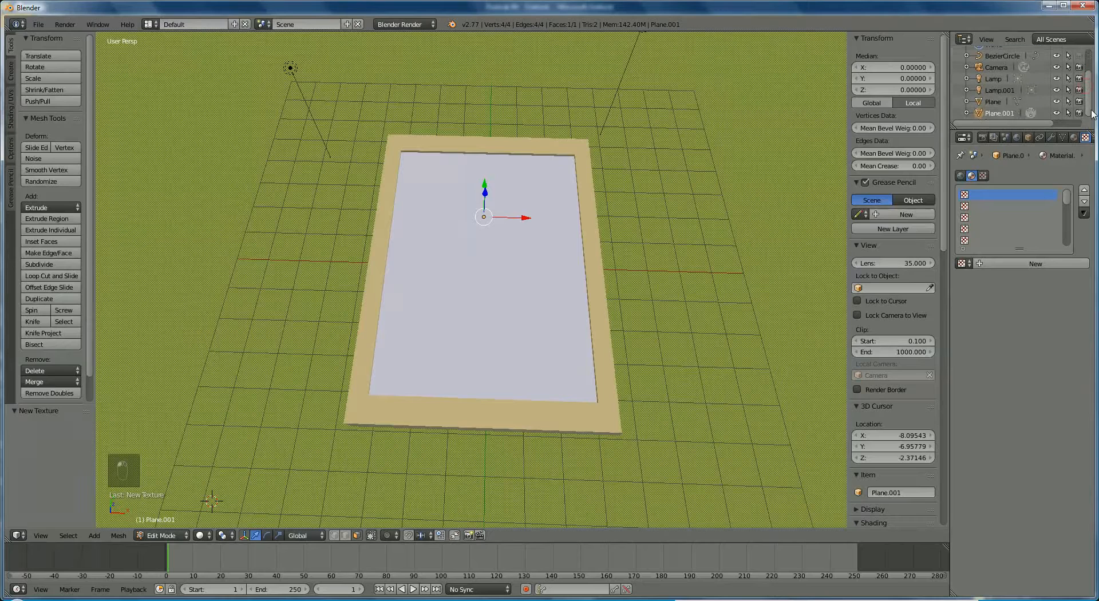
{"action": "left_click", "coordinate": [994, 102]}
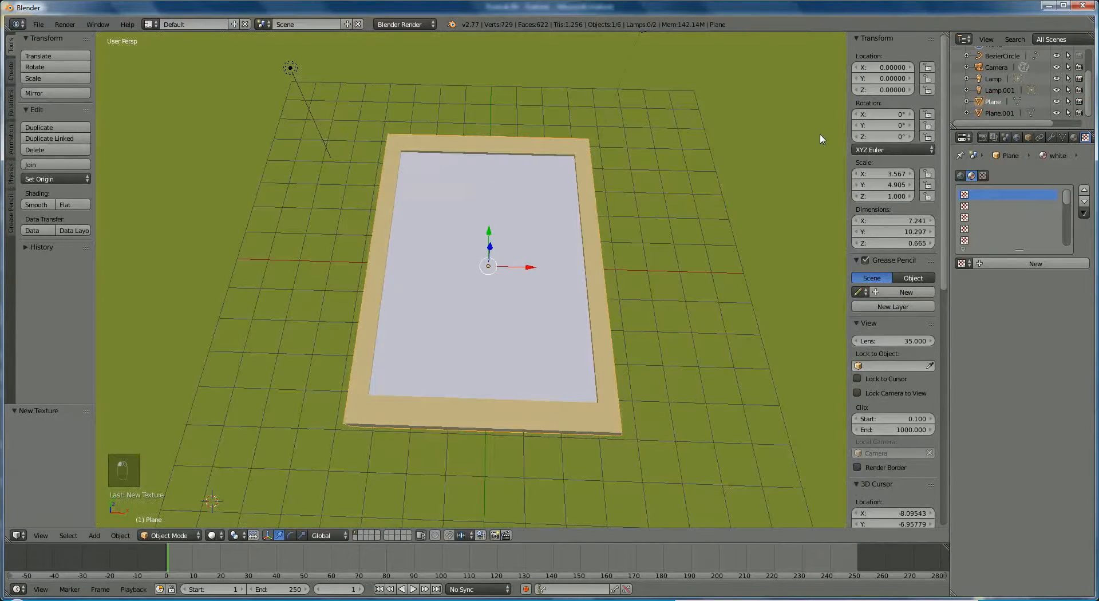
{"action": "left_click", "coordinate": [172, 535]}
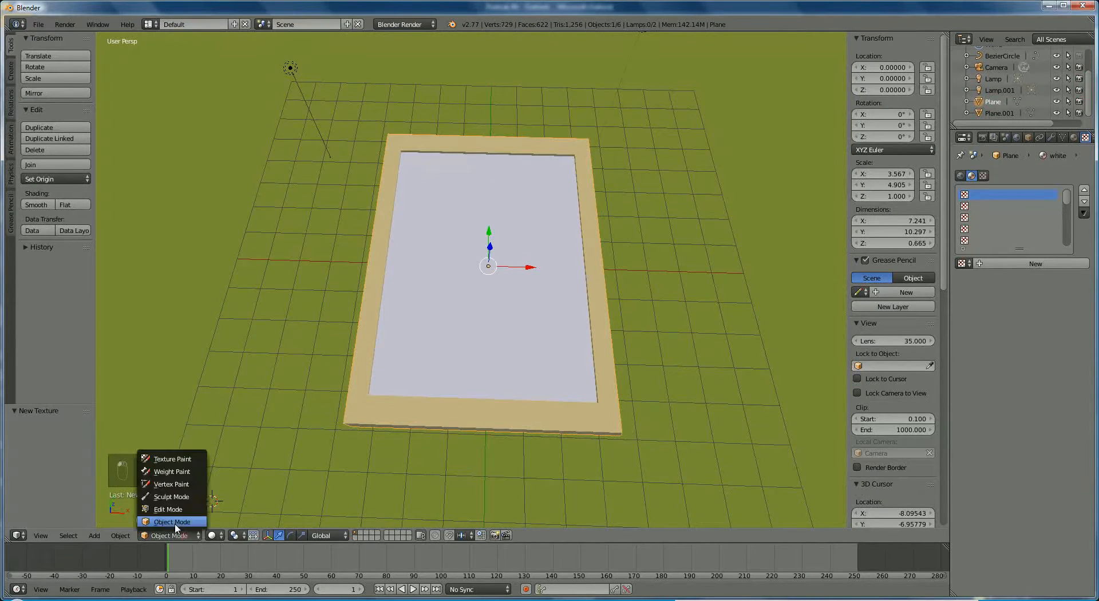
{"action": "left_click", "coordinate": [167, 508]}
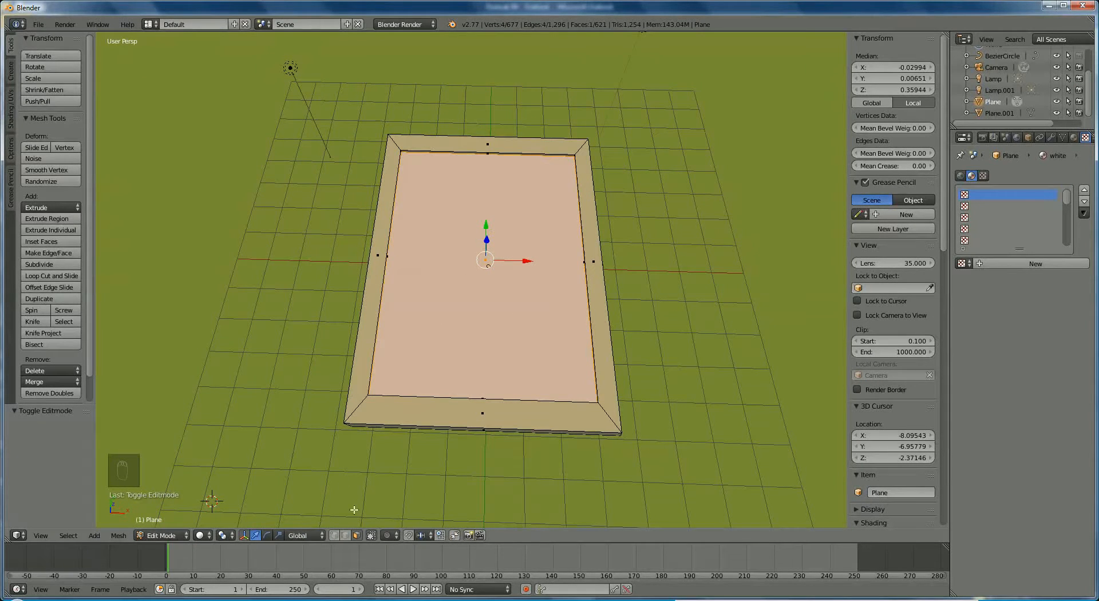
{"action": "right_click", "coordinate": [445, 250]}
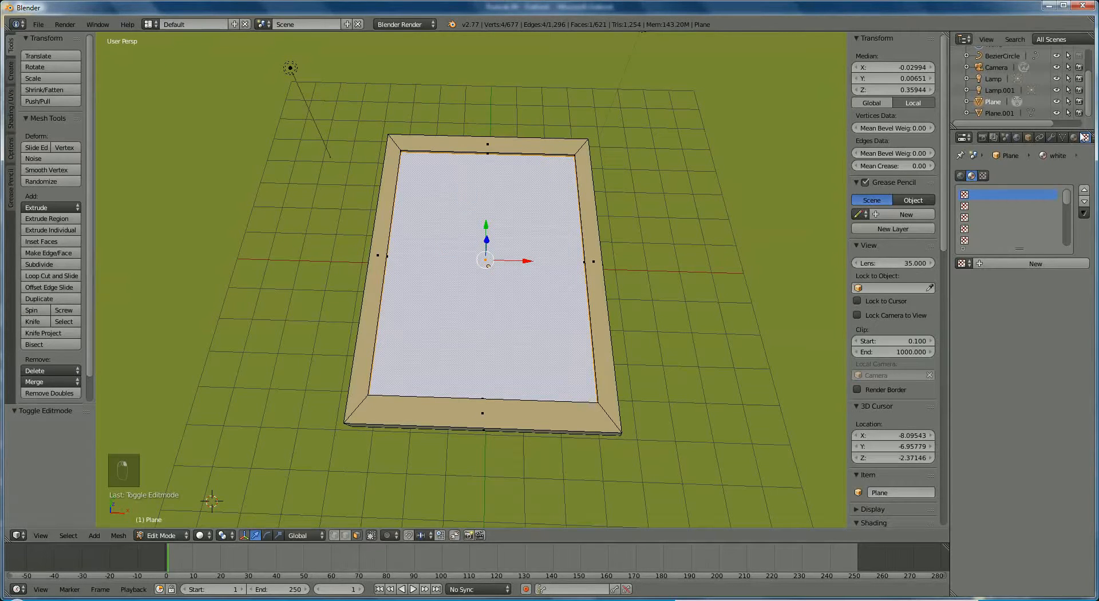
Add a new image texture to the slab's white material and load IMG_1093.JPG from D:\blender\photoframe
{"action": "left_click", "coordinate": [1050, 262]}
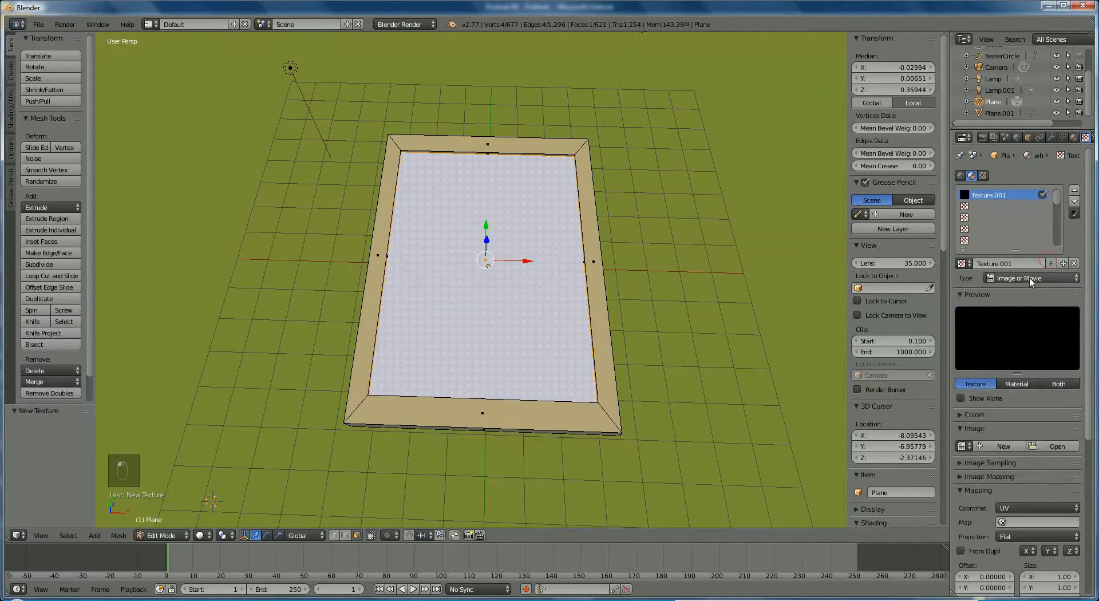
{"action": "left_click", "coordinate": [1068, 446]}
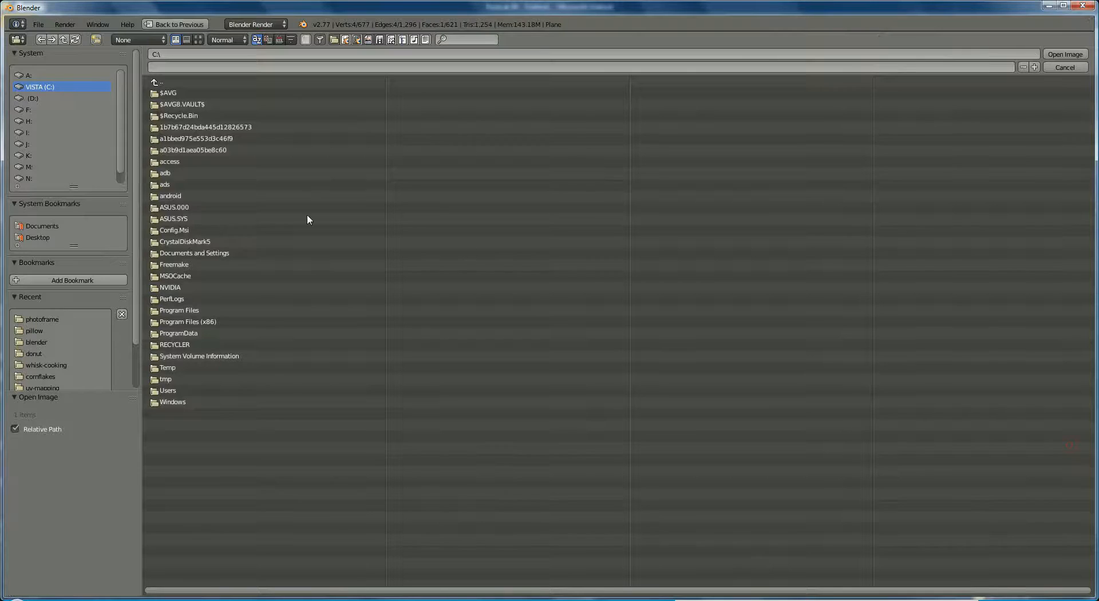
{"action": "left_click", "coordinate": [23, 99]}
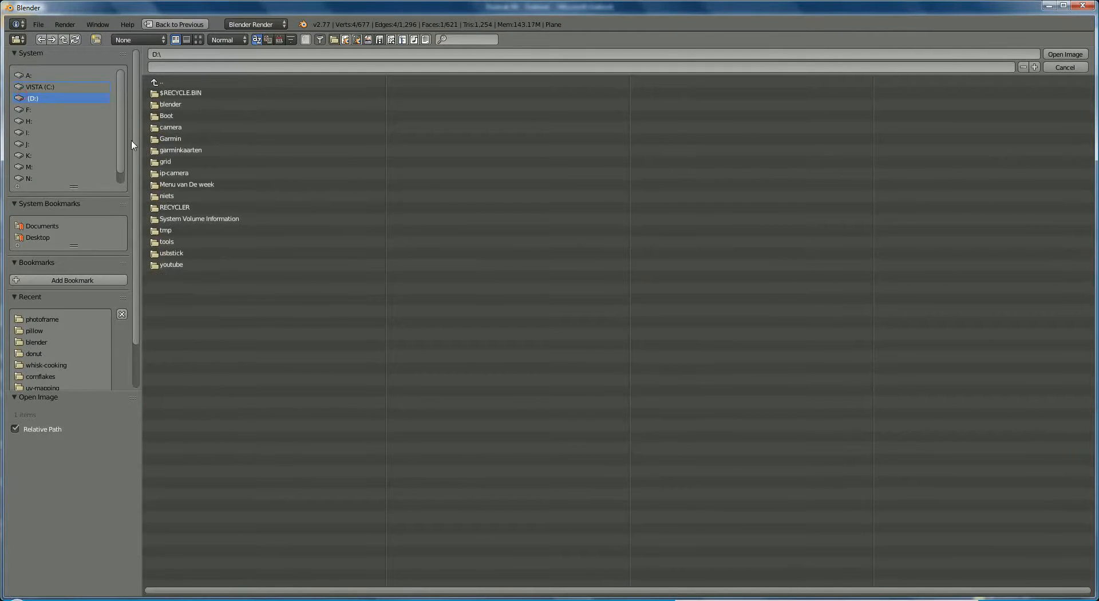
{"action": "double_click", "coordinate": [172, 105]}
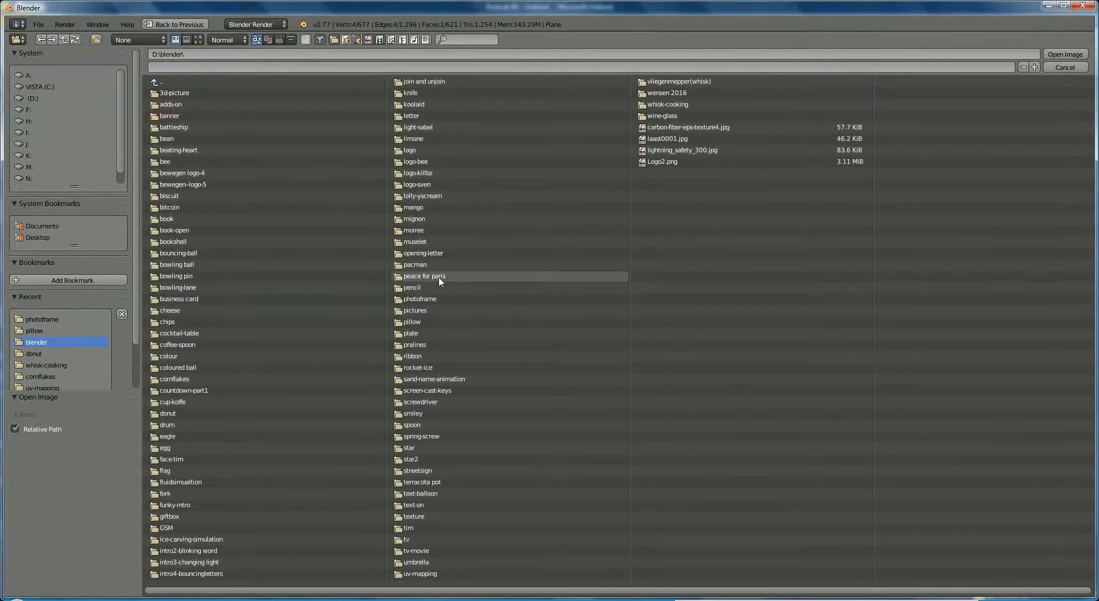
{"action": "double_click", "coordinate": [434, 298]}
{"action": "left_click", "coordinate": [196, 94]}
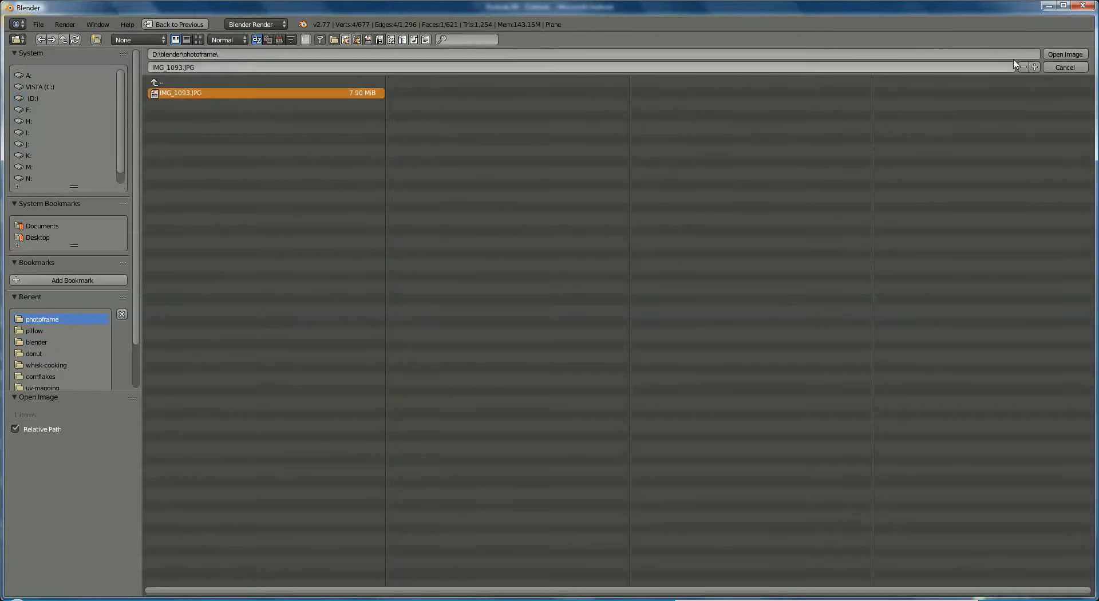
{"action": "left_click", "coordinate": [1065, 54]}
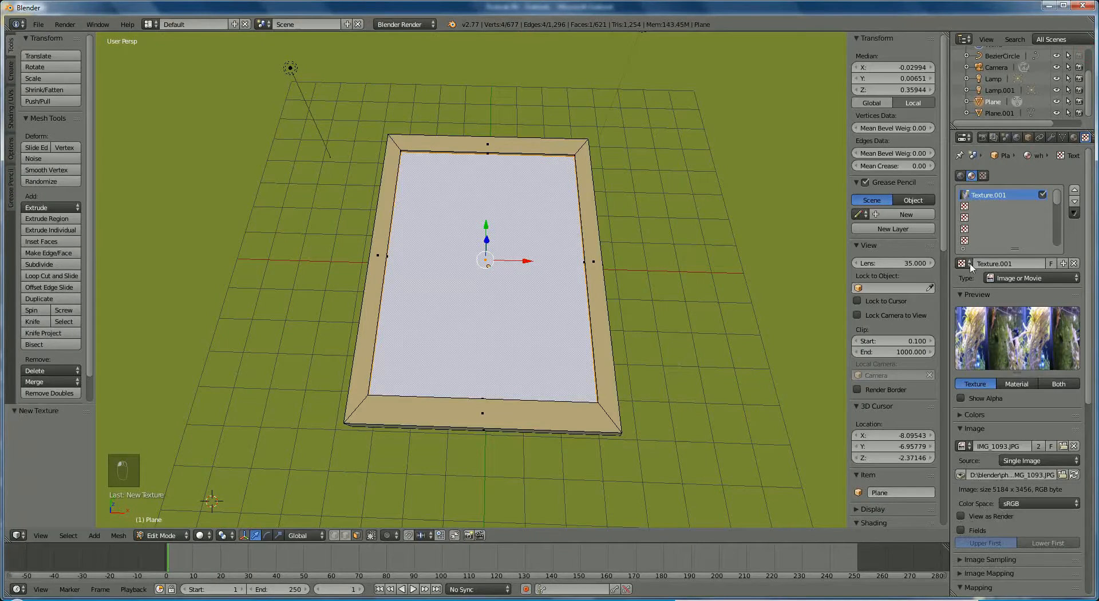
Set the mapping coordinates of the photo texture on the slab's white material to Generated
{"action": "scroll", "coordinate": [1038, 385], "scroll_direction": "down", "scroll_amount": 2}
{"action": "scroll", "coordinate": [1036, 380], "scroll_direction": "down", "scroll_amount": 4}
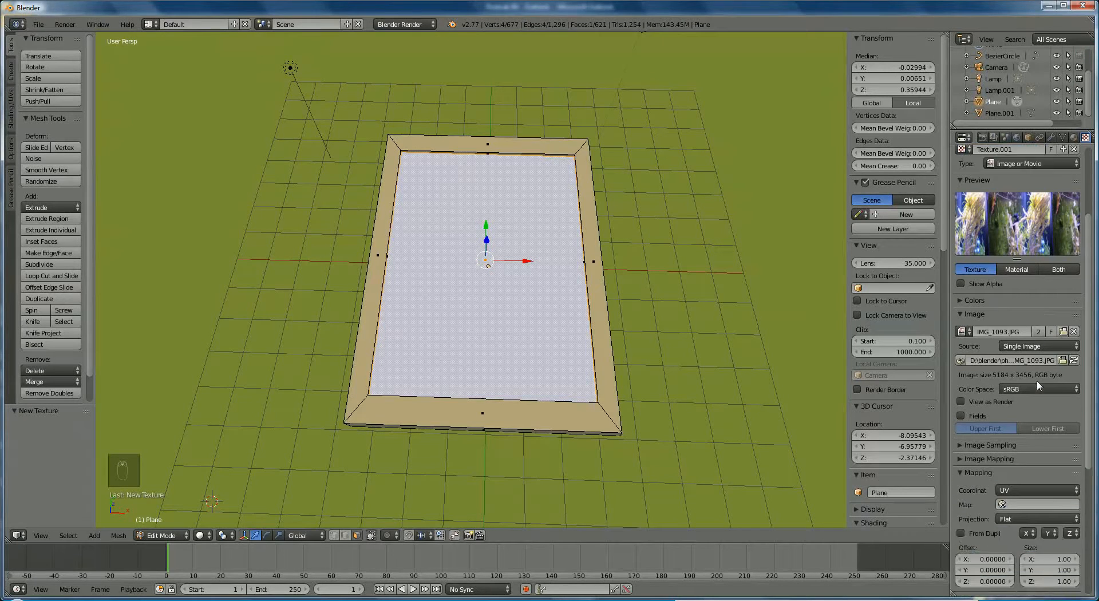
{"action": "left_click", "coordinate": [1036, 467]}
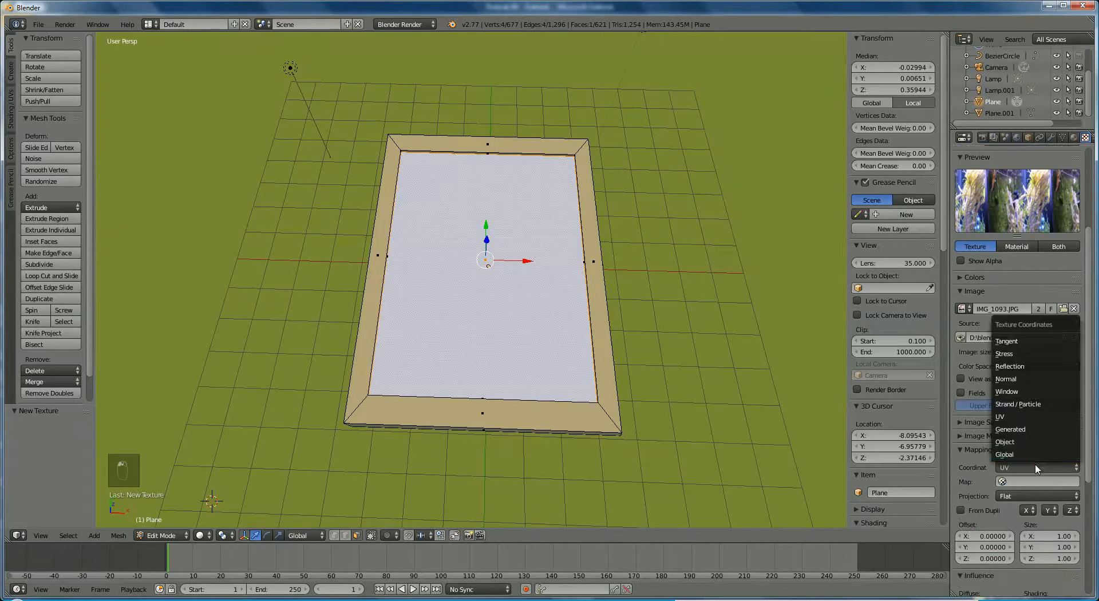
{"action": "left_click", "coordinate": [1035, 430]}
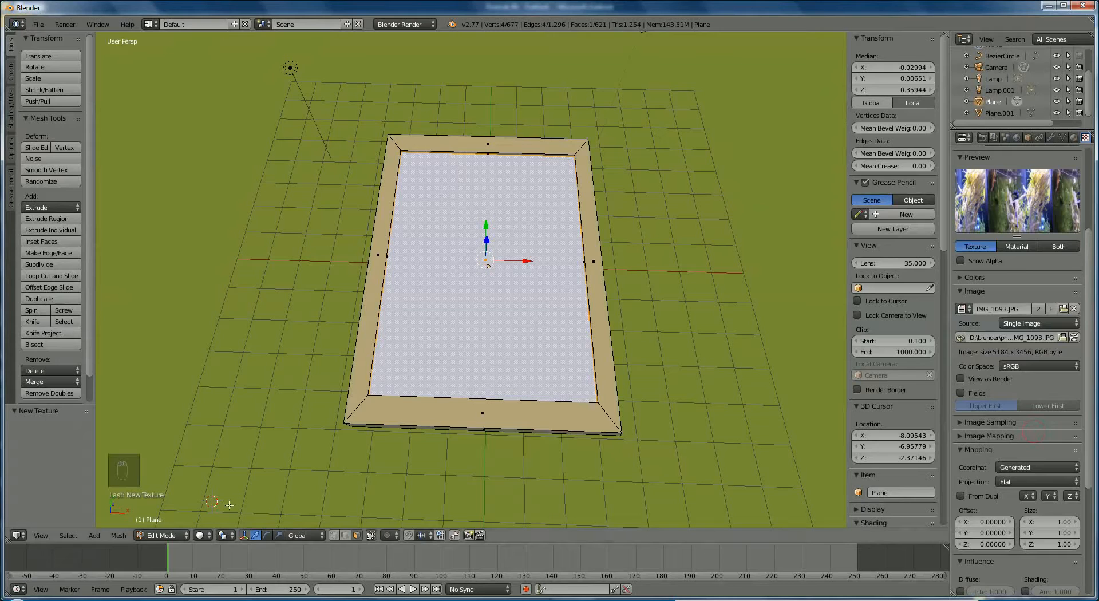
Preview the framed photo in Rendered viewport shading and return to Solid shading
{"action": "left_click", "coordinate": [202, 535]}
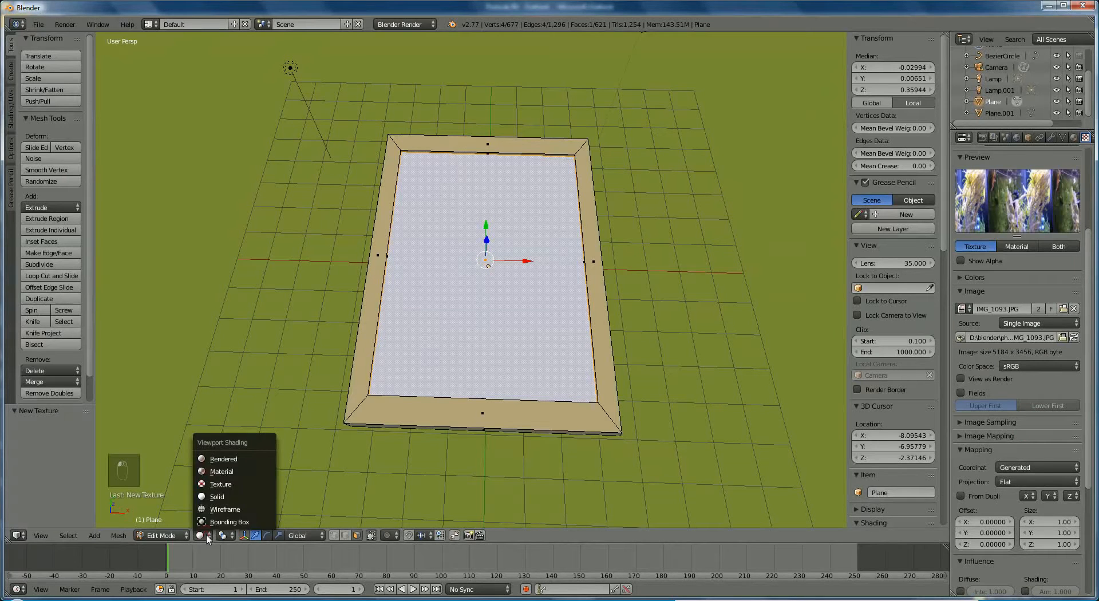
{"action": "left_click", "coordinate": [213, 461]}
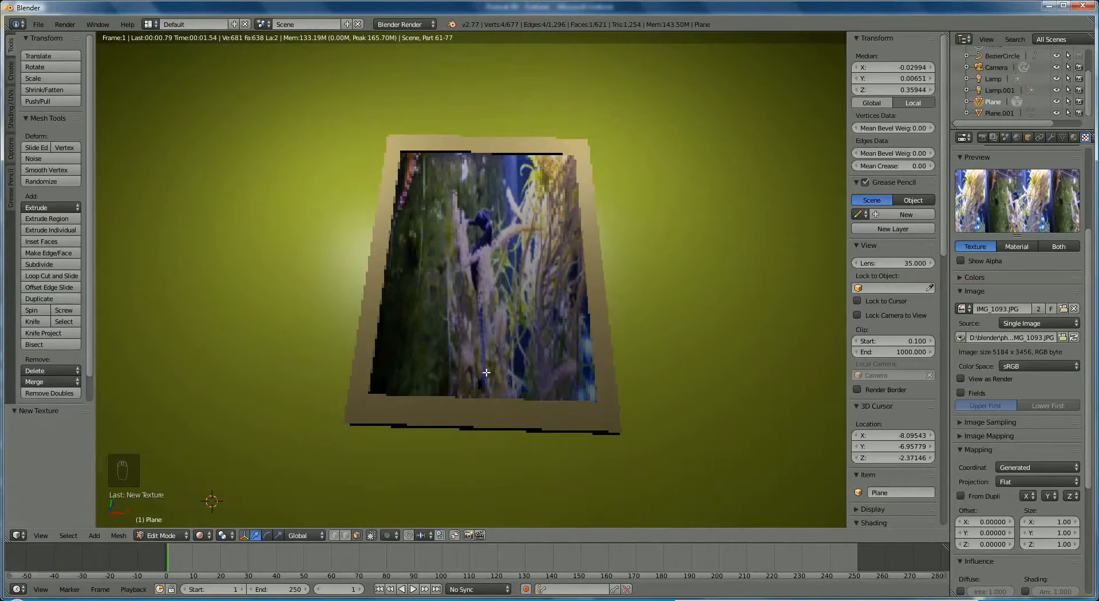
{"action": "left_click", "coordinate": [202, 535]}
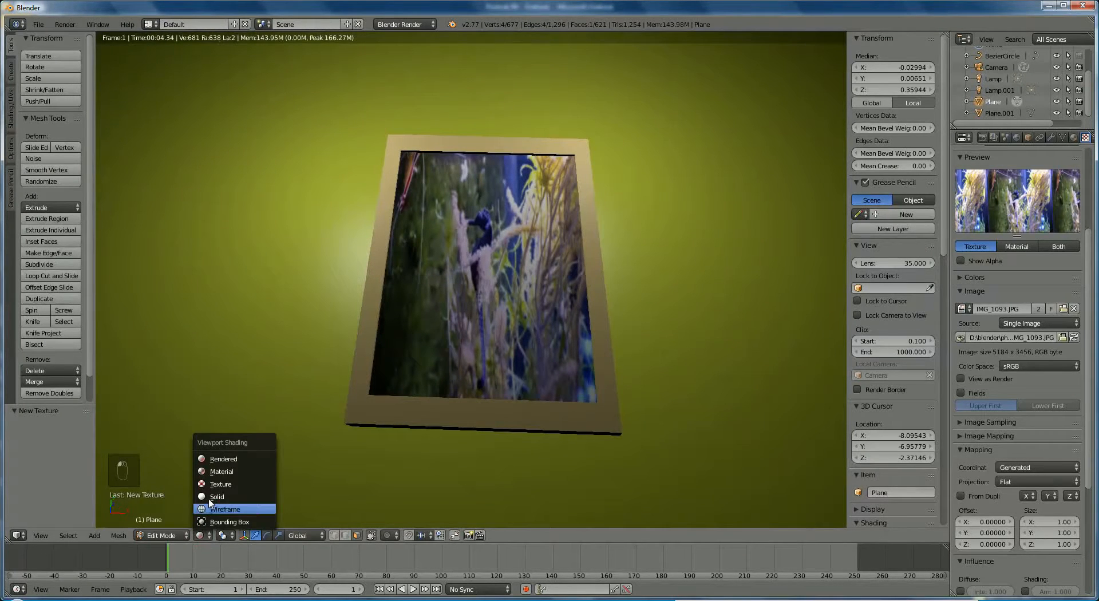
{"action": "left_click", "coordinate": [212, 499]}
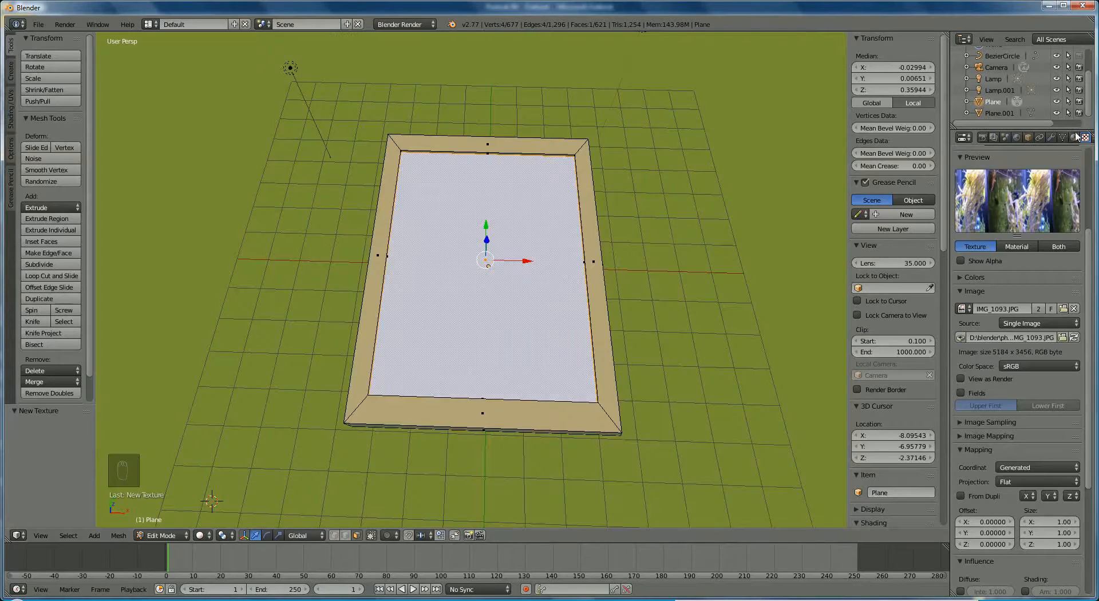
Render a still image of the photo frame scene from the scene's render settings
{"action": "left_click", "coordinate": [982, 137]}
{"action": "left_click", "coordinate": [992, 189]}
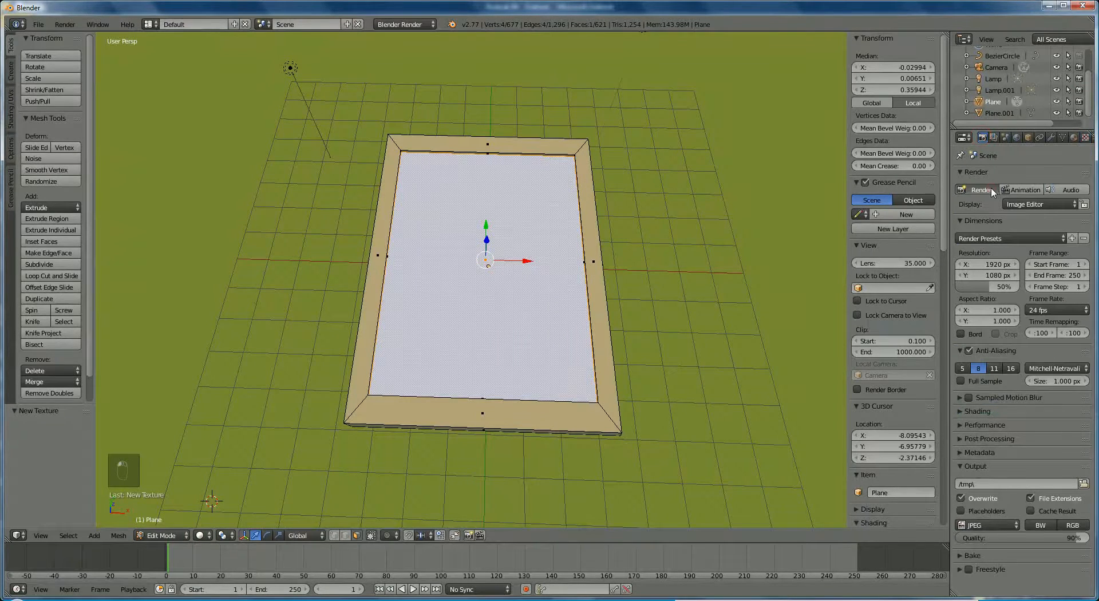